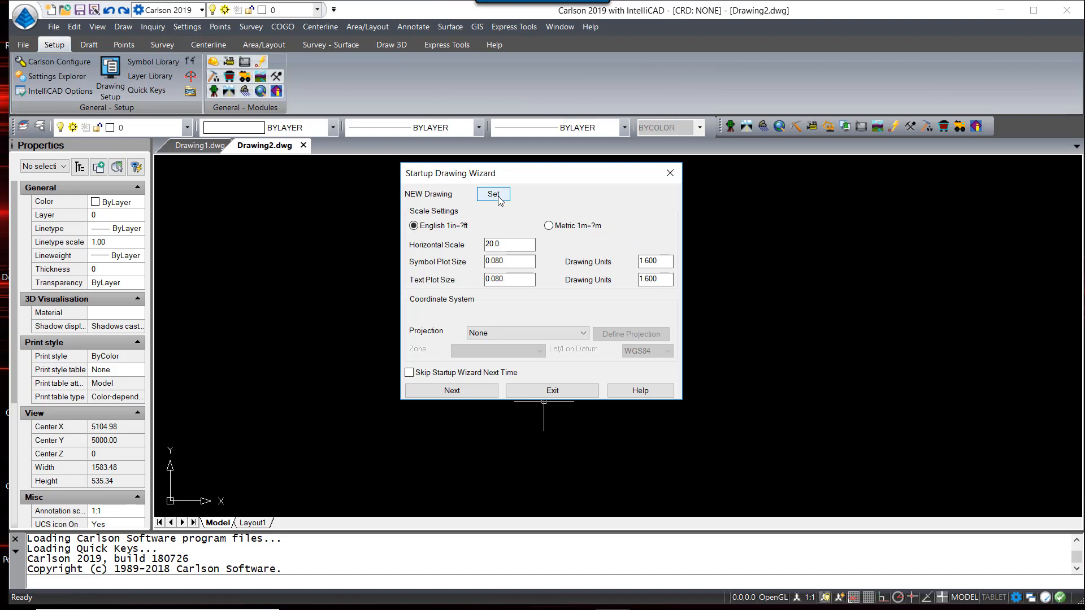
Name the new drawing Plat in the Startup Wizard and advance to the data file settings
click(493, 194)
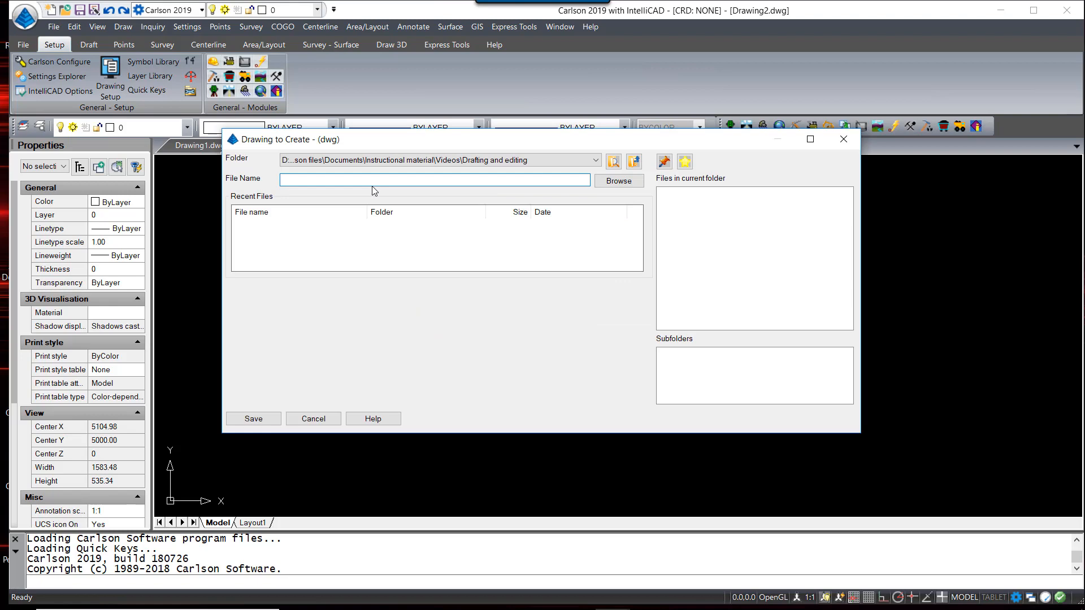
text(Plat)
key(Return)
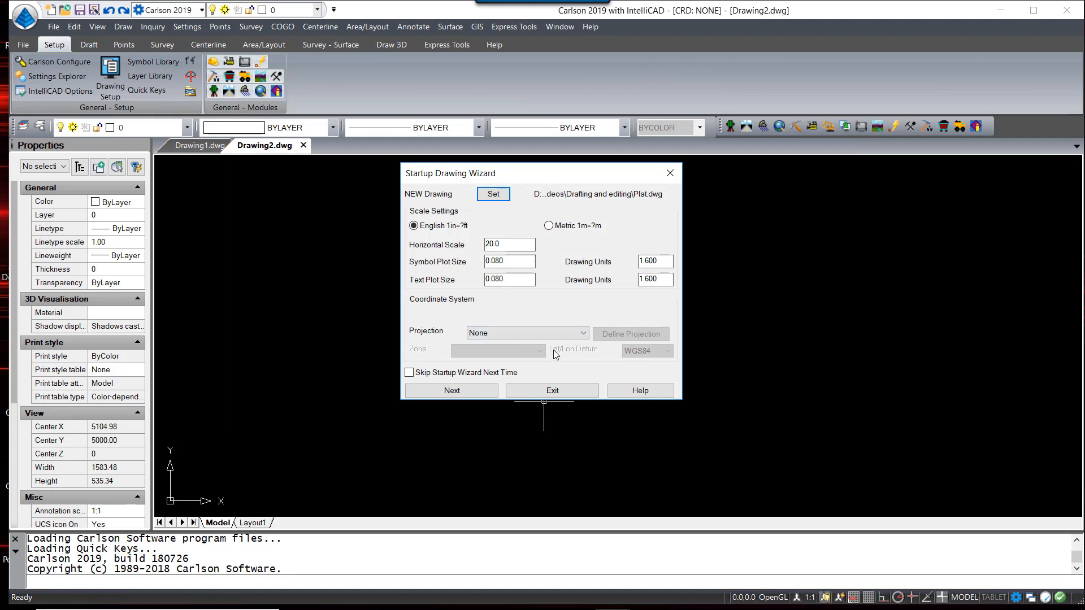
click(451, 391)
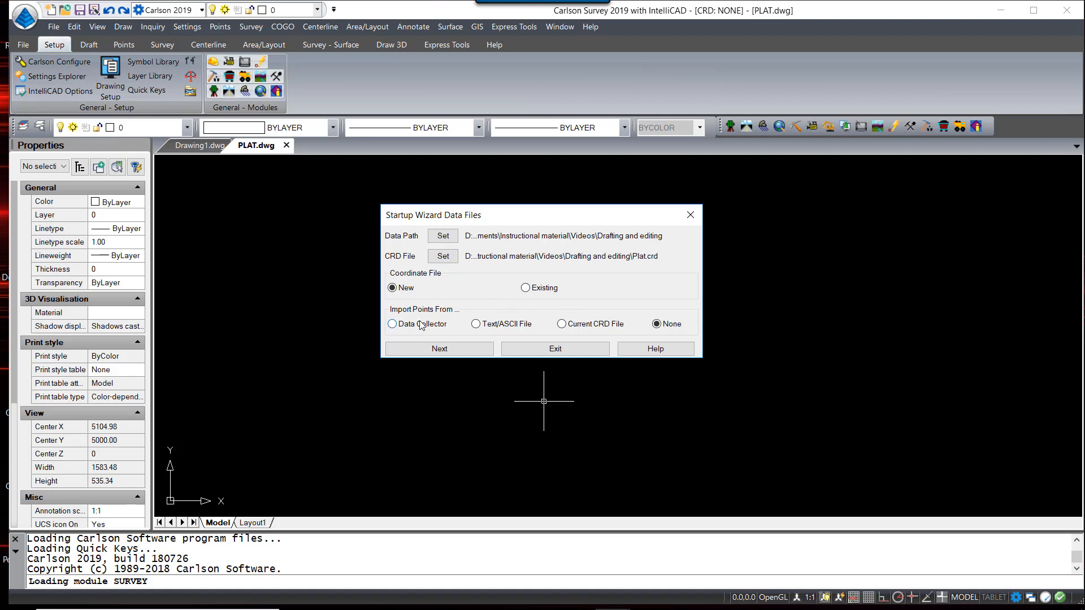
Choose text/ASCII import and load plat.txt into the import file list
click(477, 324)
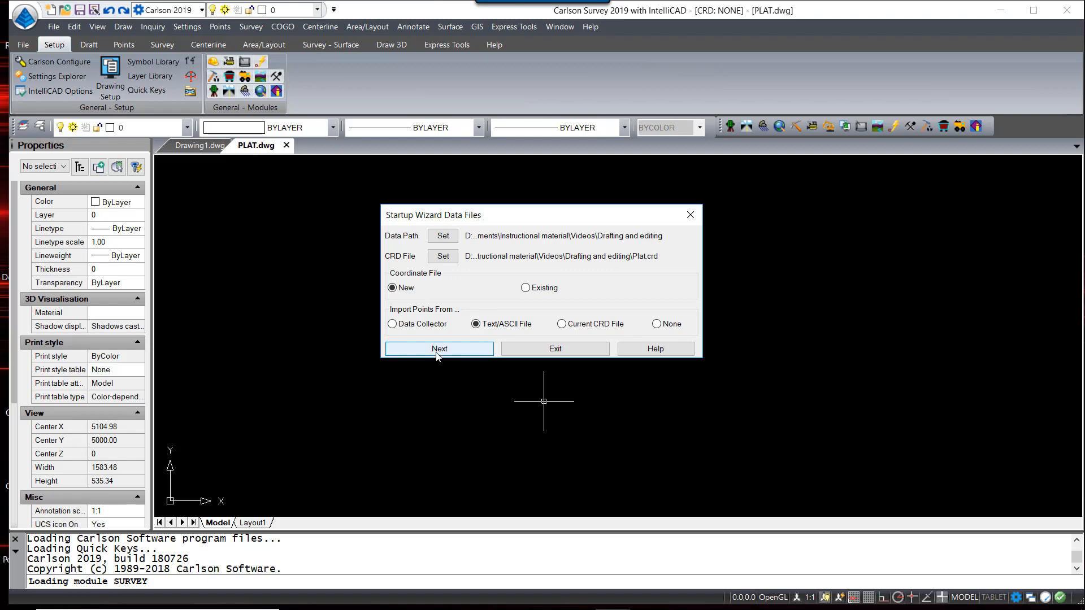
click(472, 349)
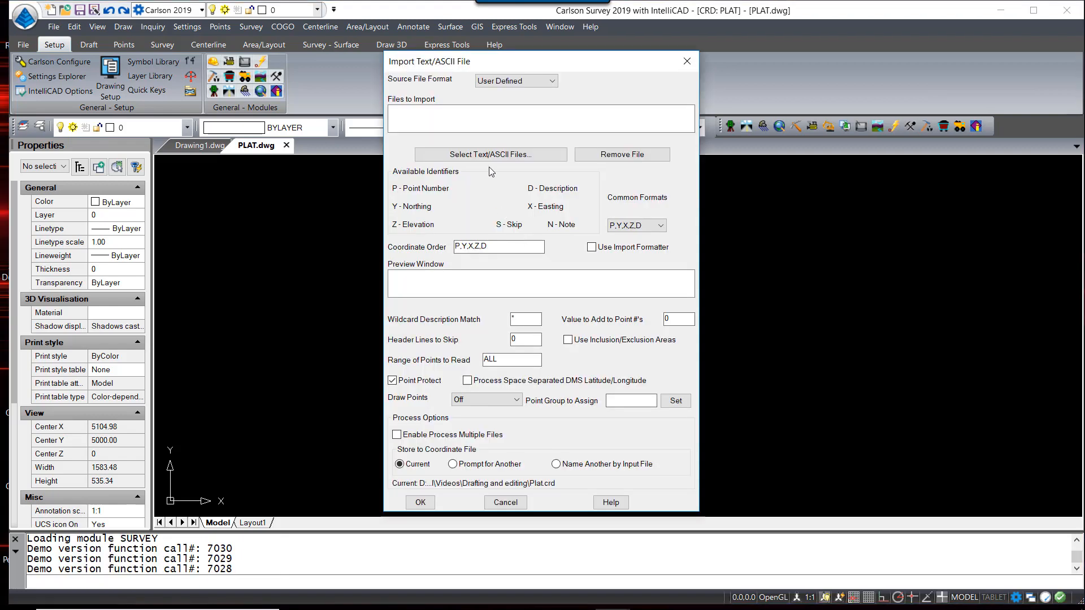
click(490, 156)
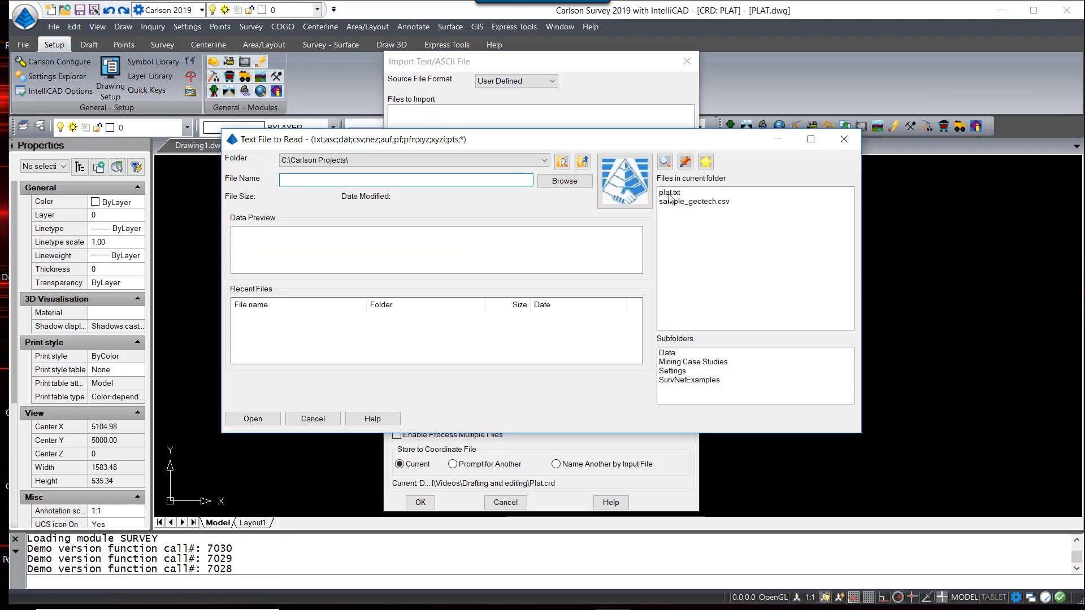
click(669, 193)
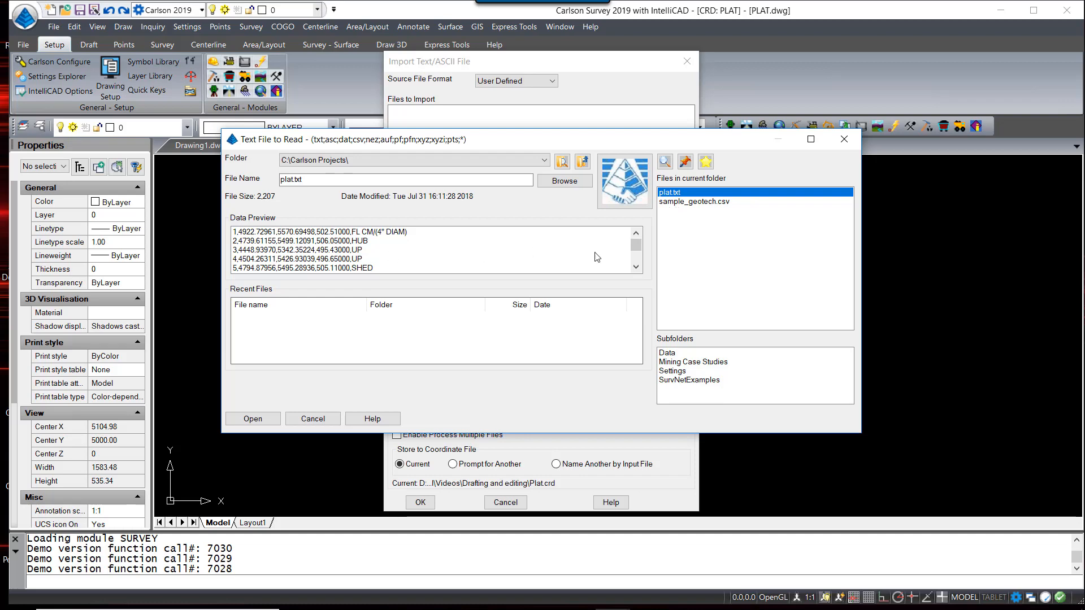
drag(637, 246, 628, 286)
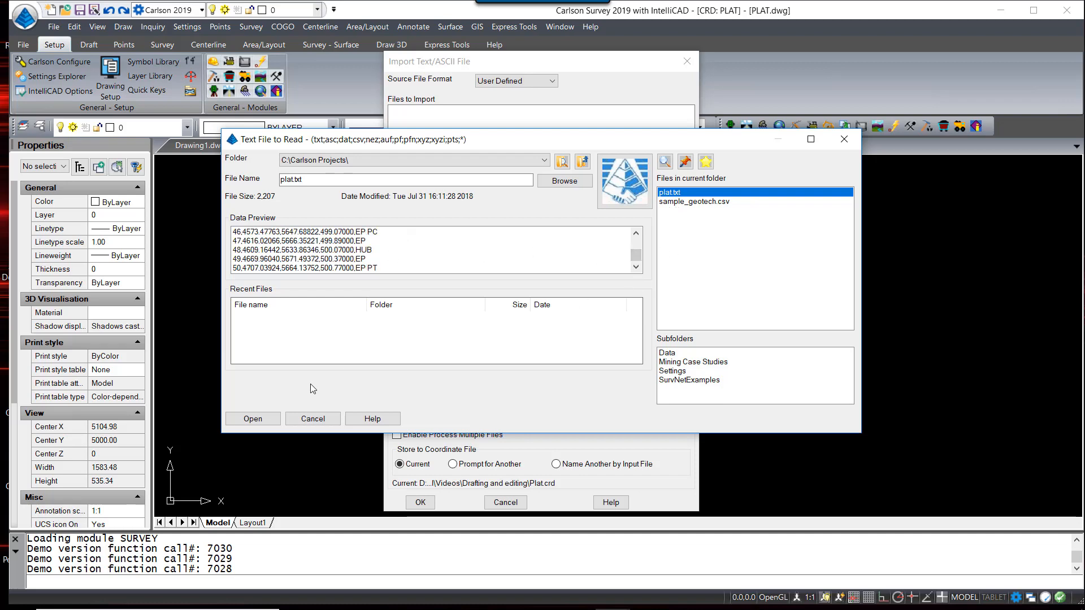
click(260, 420)
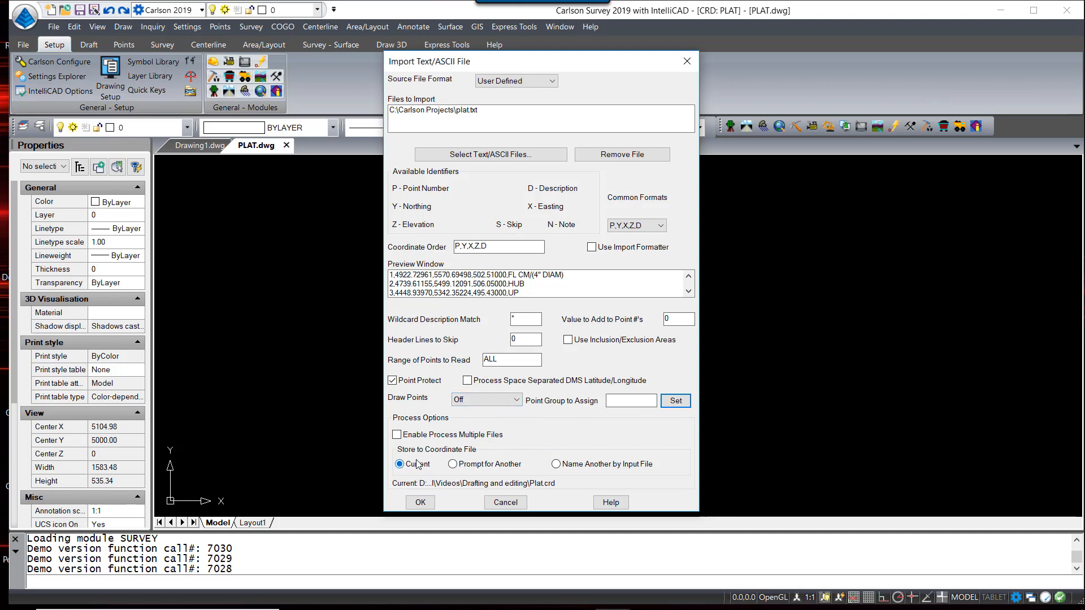
Import the 54 points from plat.txt into Plat.crd with Draw Points set to None
click(424, 503)
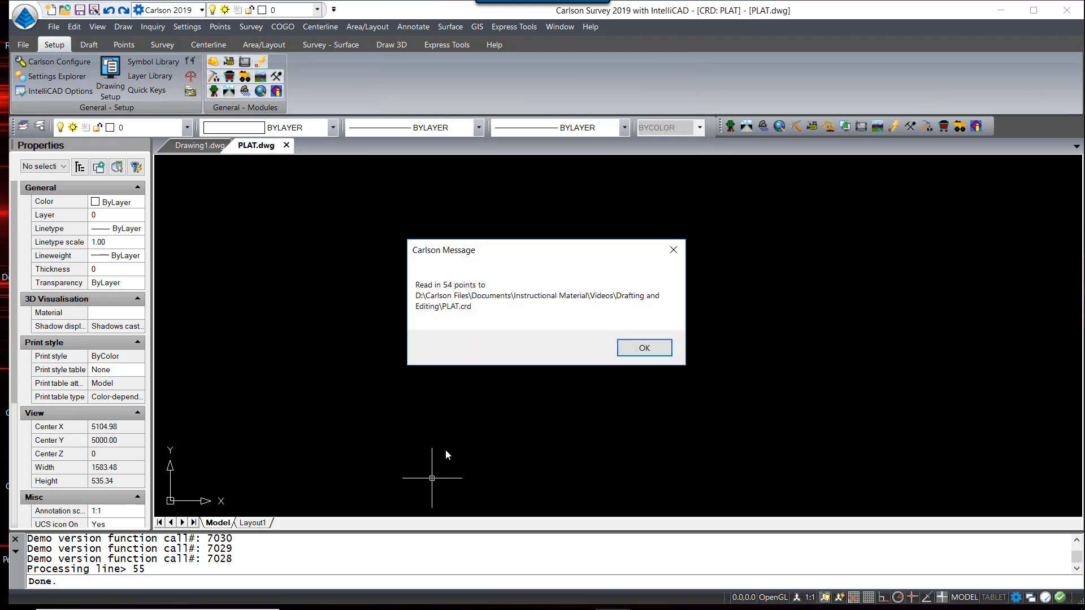
click(628, 348)
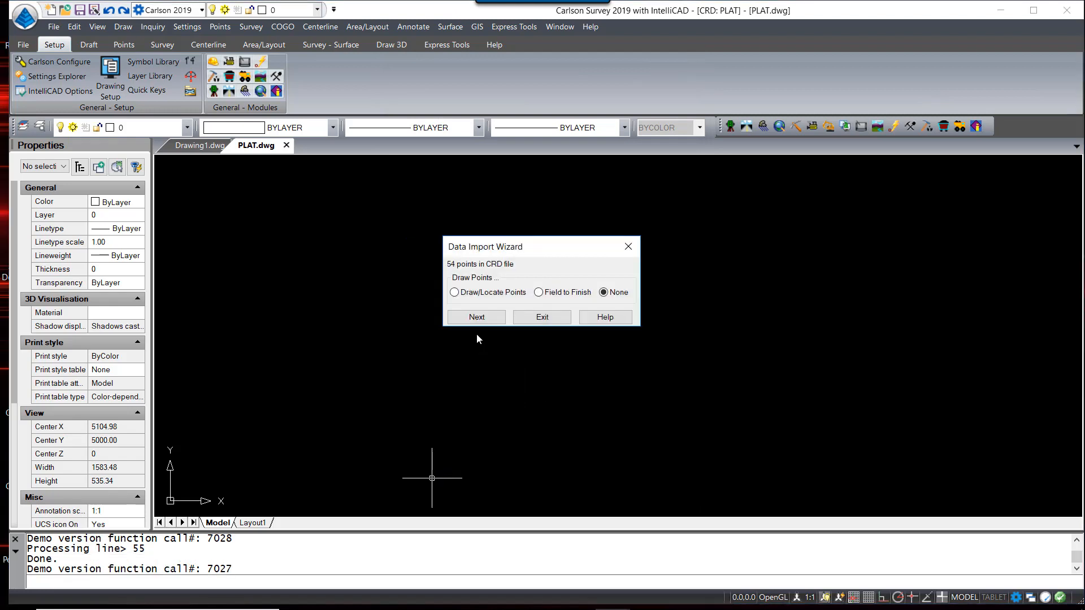
click(478, 318)
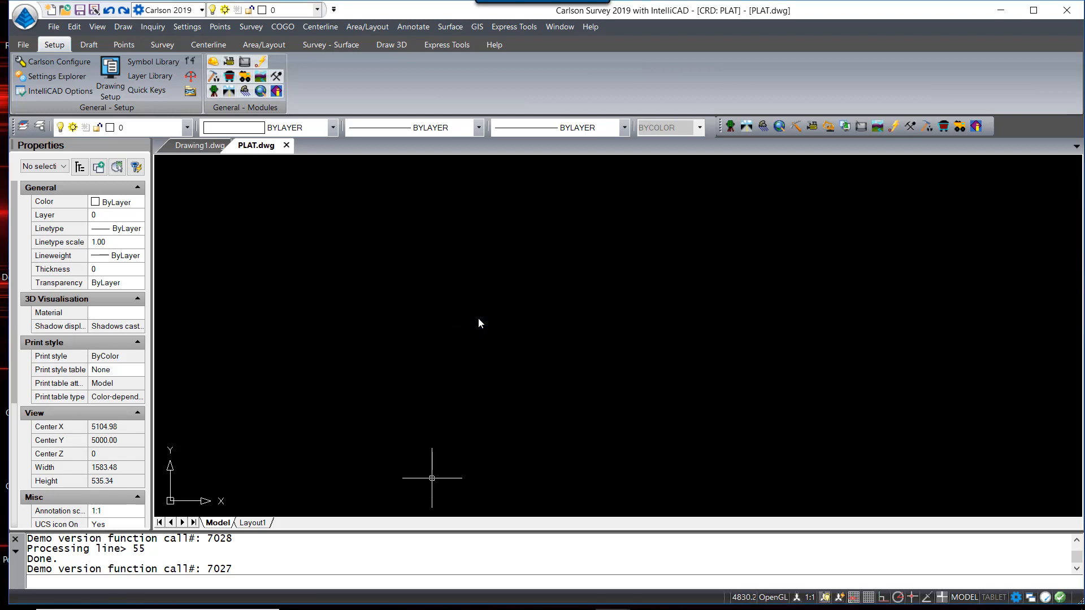
click(123, 44)
click(193, 76)
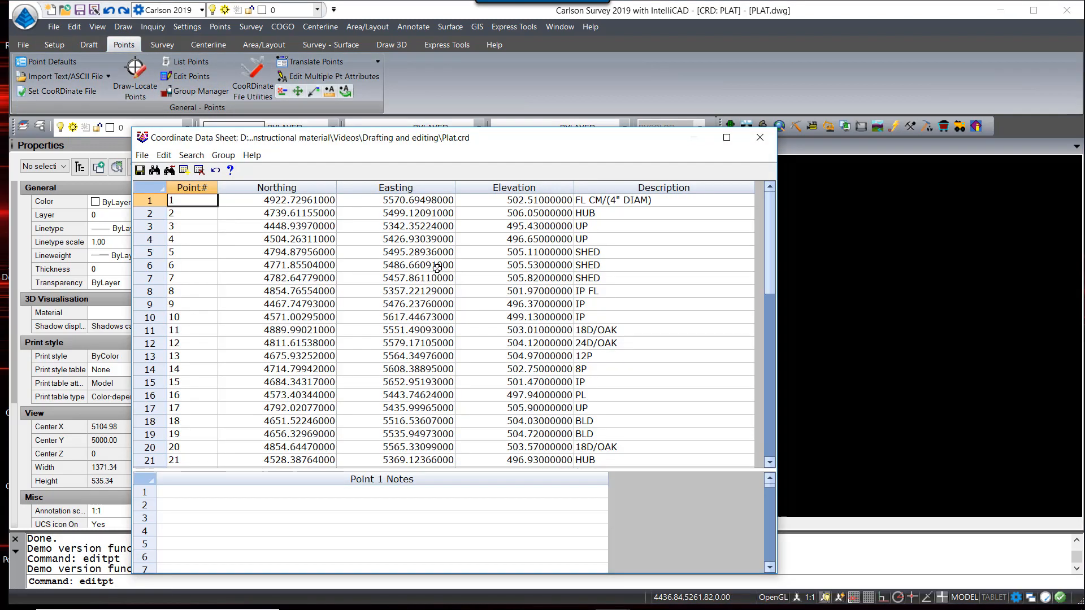
Review the imported point descriptions in the Coordinate Data Sheet, starting at point 2
click(616, 213)
scroll(615, 232, down, 3)
scroll(615, 248, down, 8)
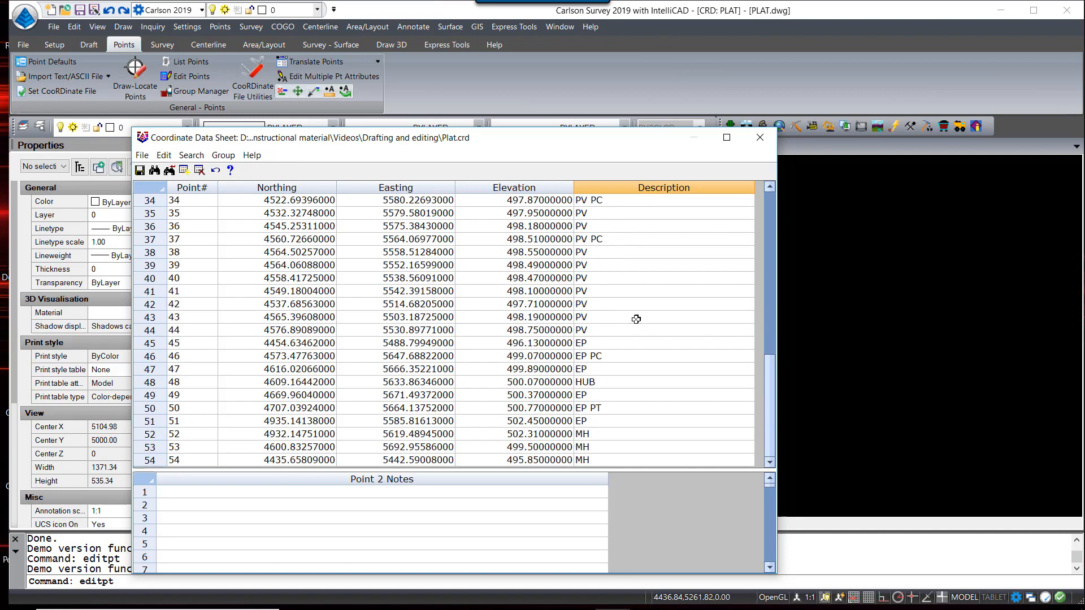
scroll(615, 417, up, 8)
scroll(613, 408, up, 3)
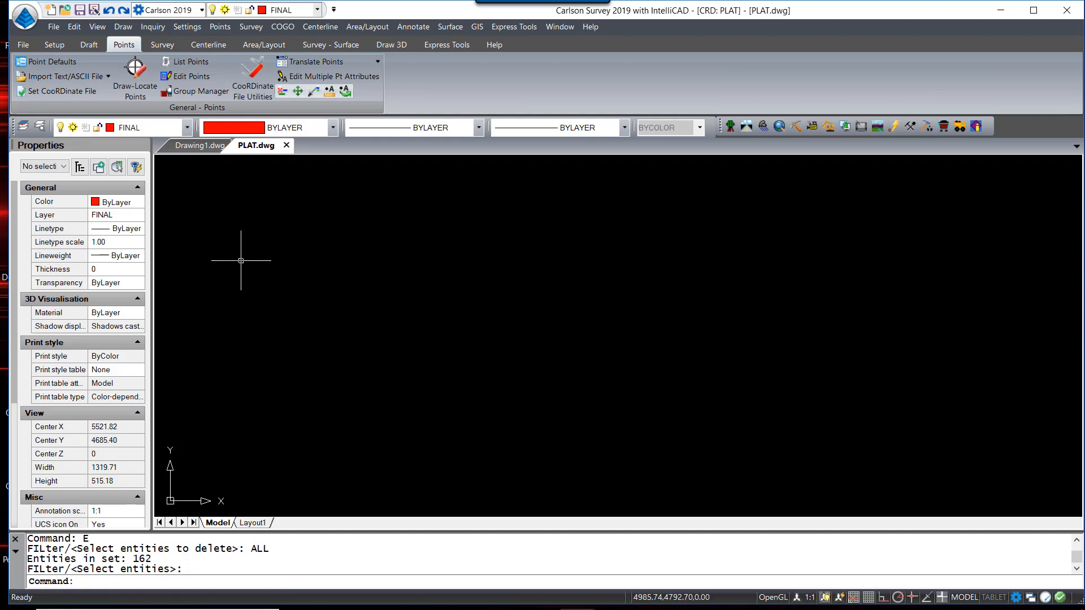
List points with the report formatter, adding Description and Point# columns
click(184, 64)
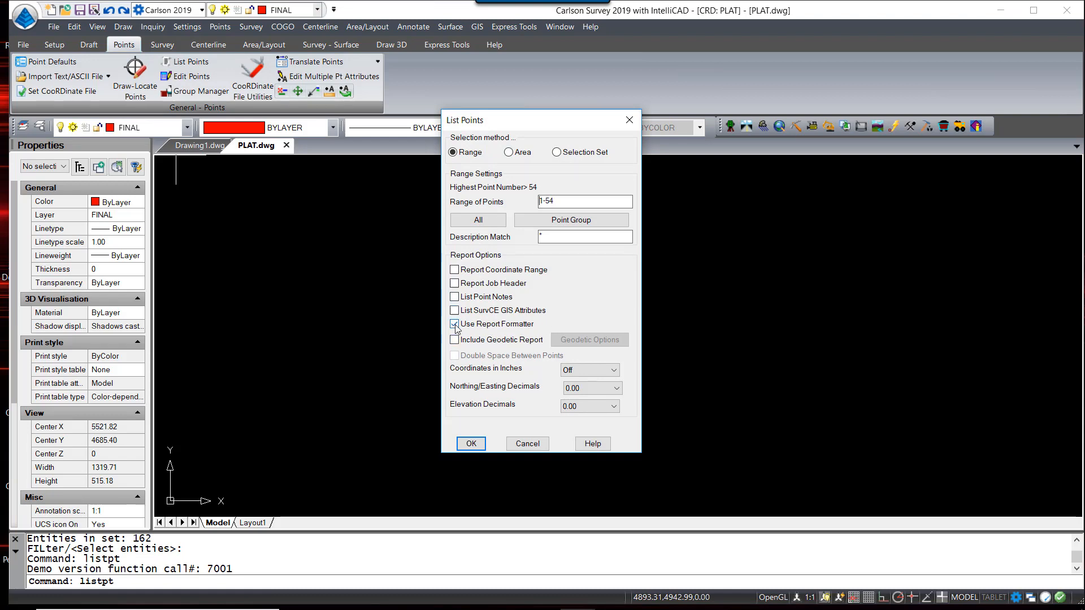
click(471, 443)
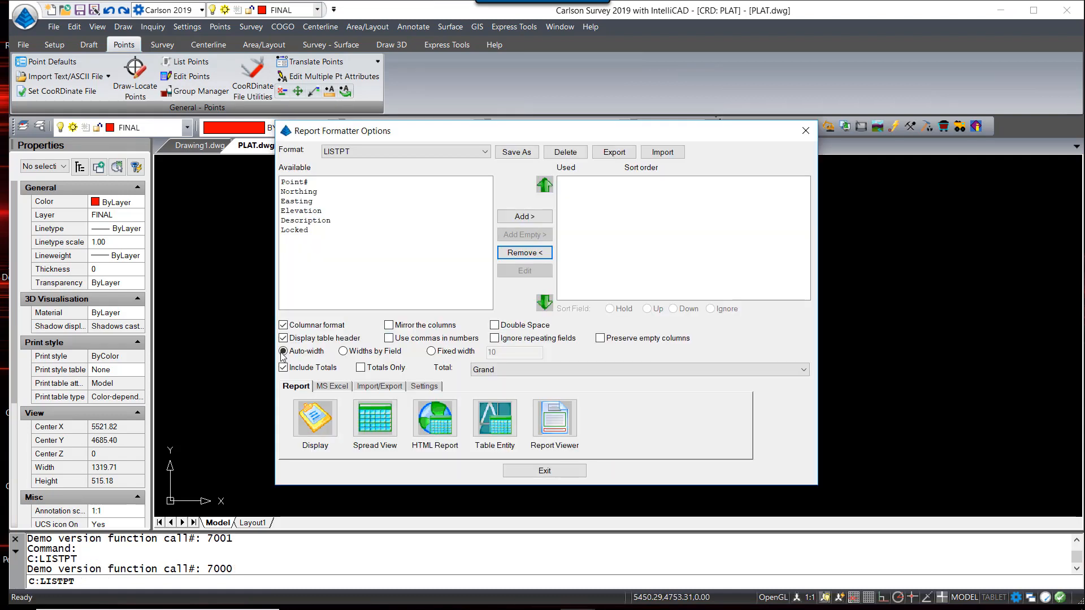
click(314, 220)
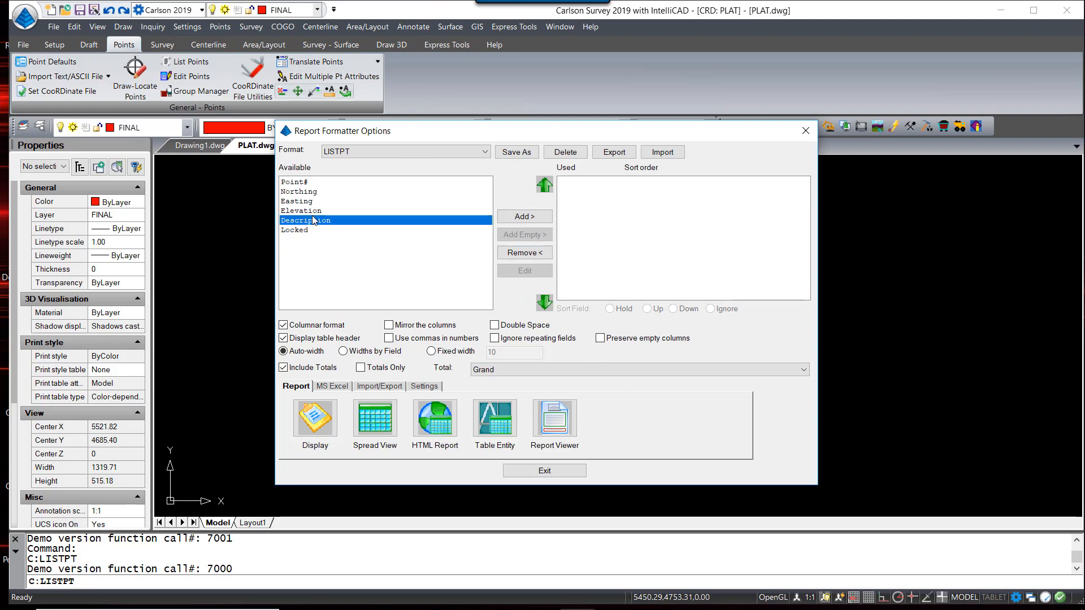
click(524, 217)
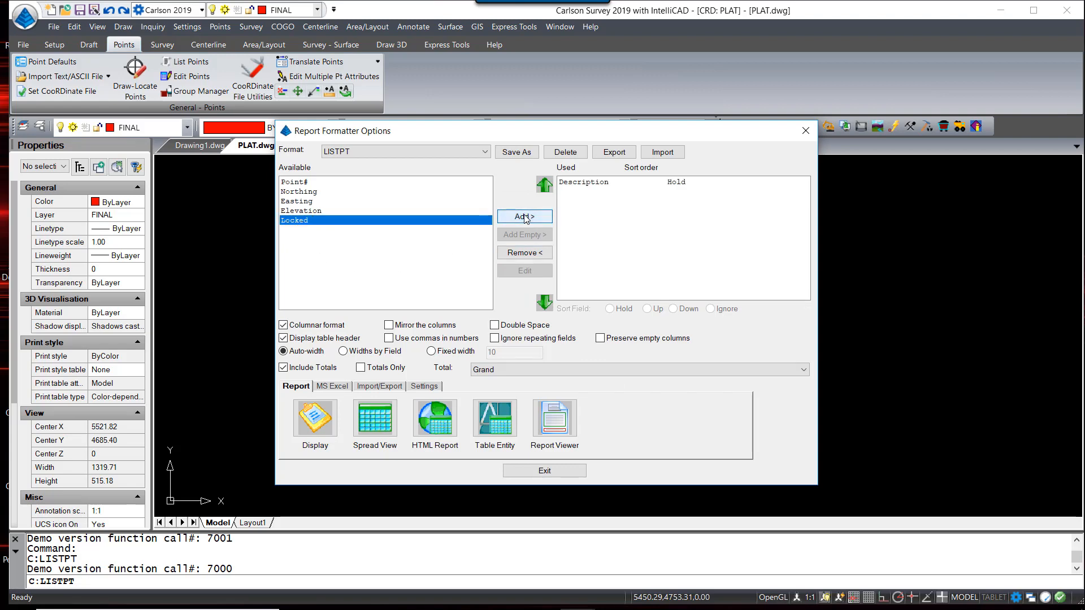
click(299, 182)
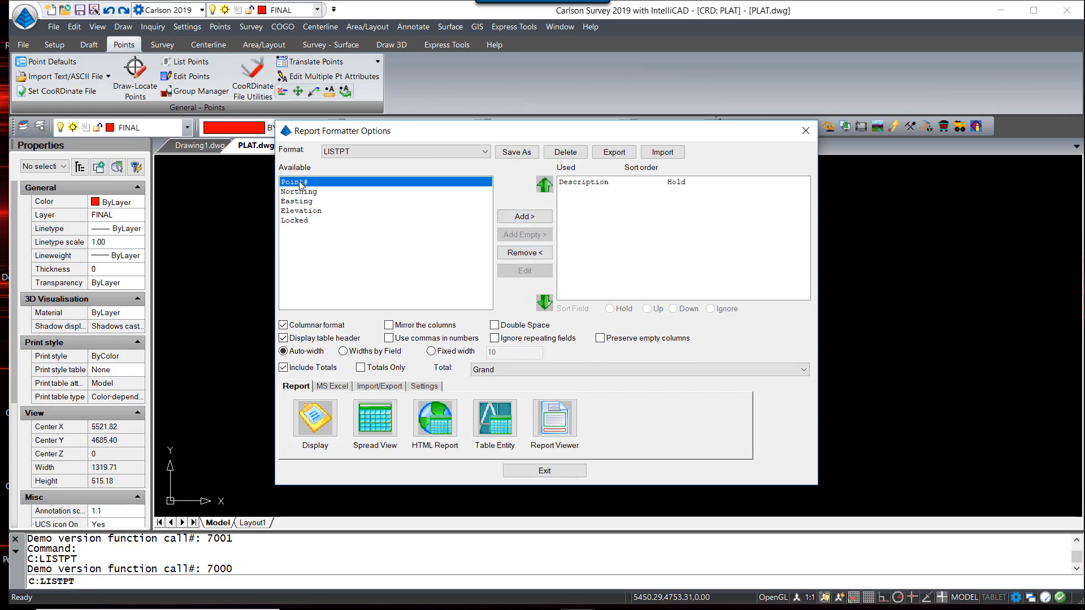
click(524, 217)
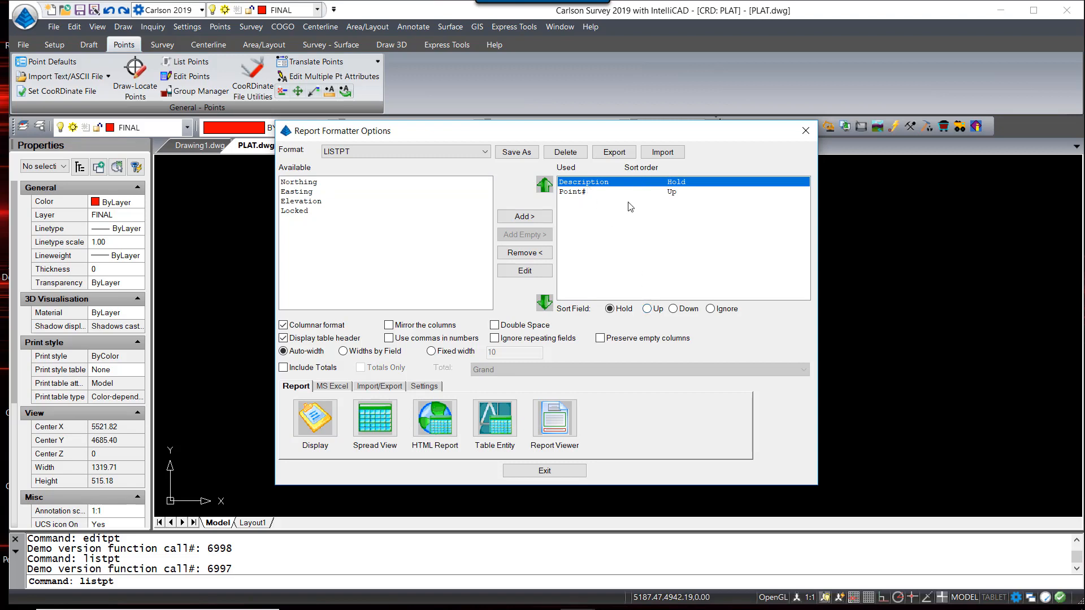
Sort Description ascending and Point# descending, display the report, then close it
click(646, 308)
click(590, 193)
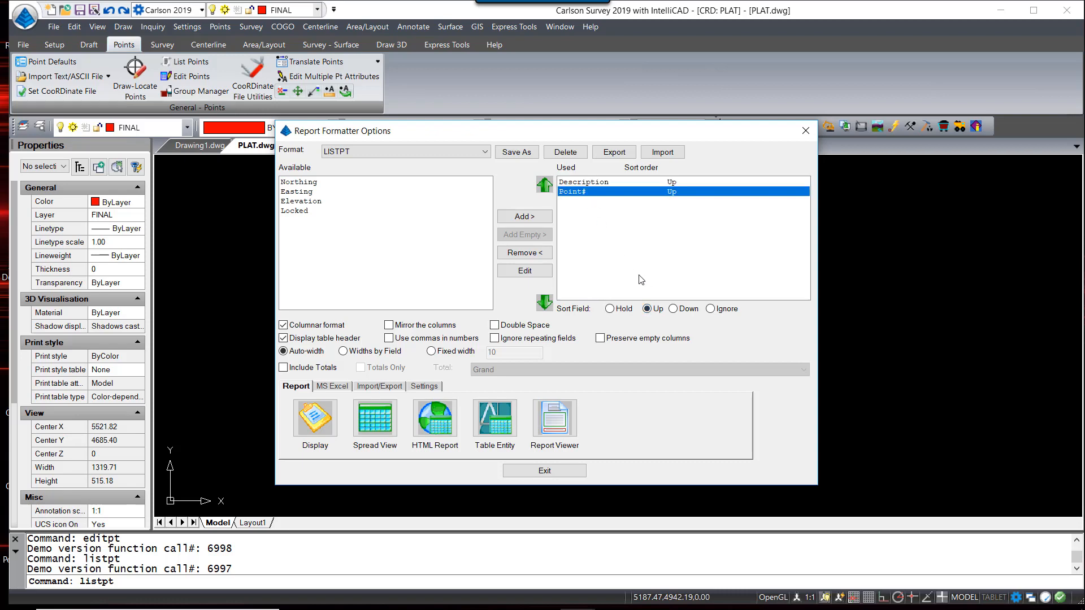
click(673, 308)
click(315, 425)
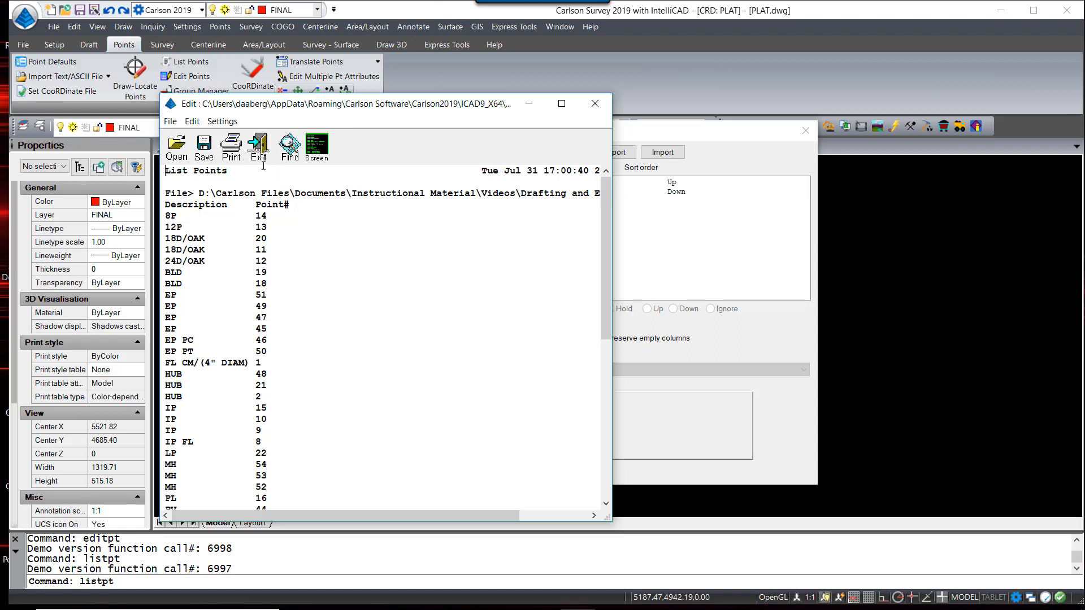
scroll(217, 350, down, 5)
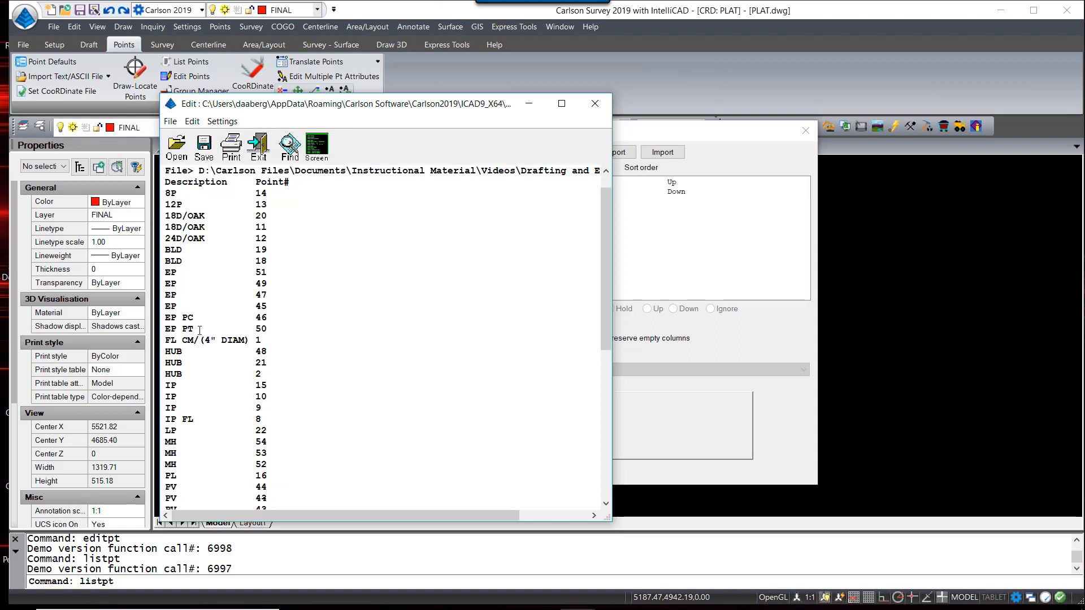
scroll(217, 350, up, 5)
click(953, 460)
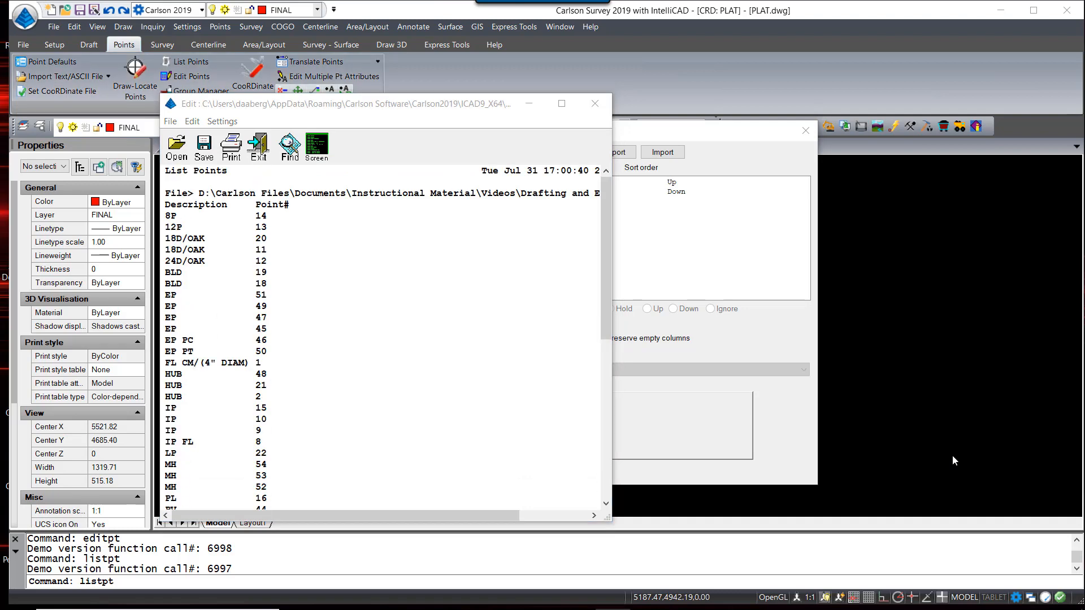
click(259, 148)
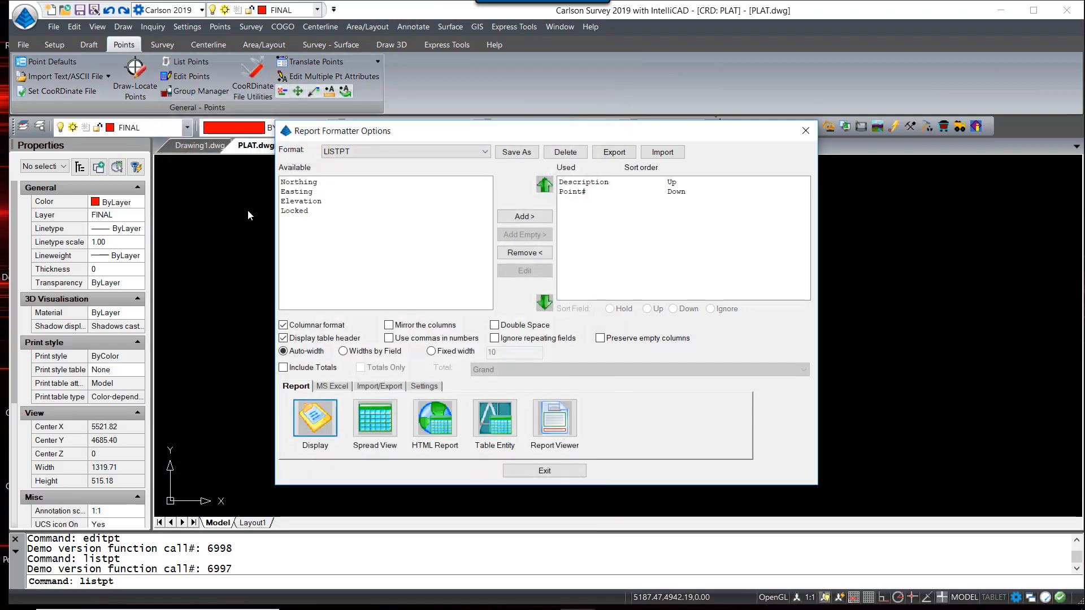
click(544, 470)
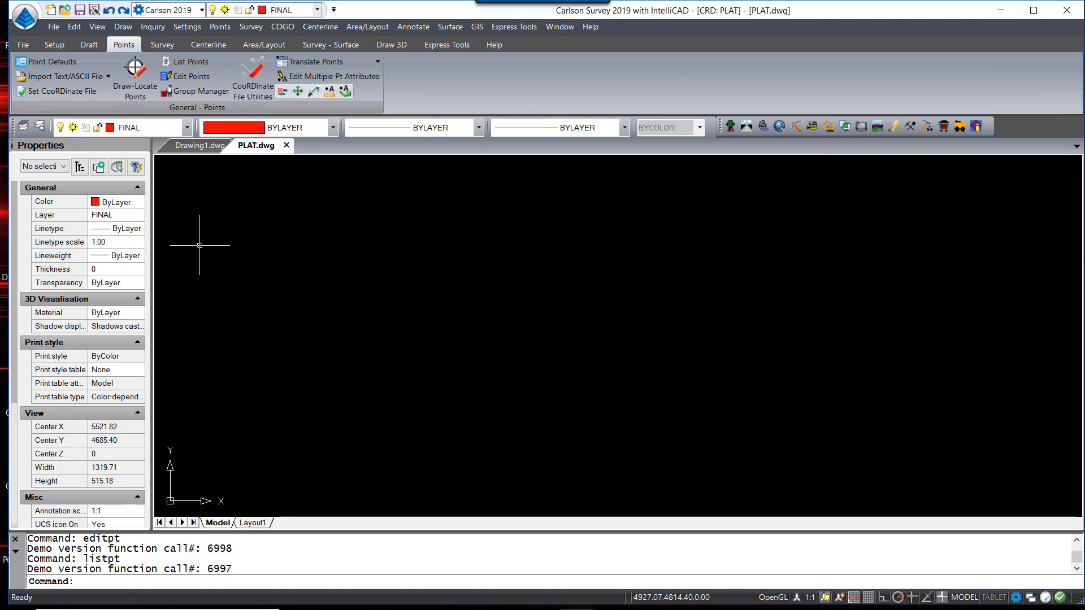
Create point group Boundary limited to point list 1,8-10,15 and save it
click(190, 92)
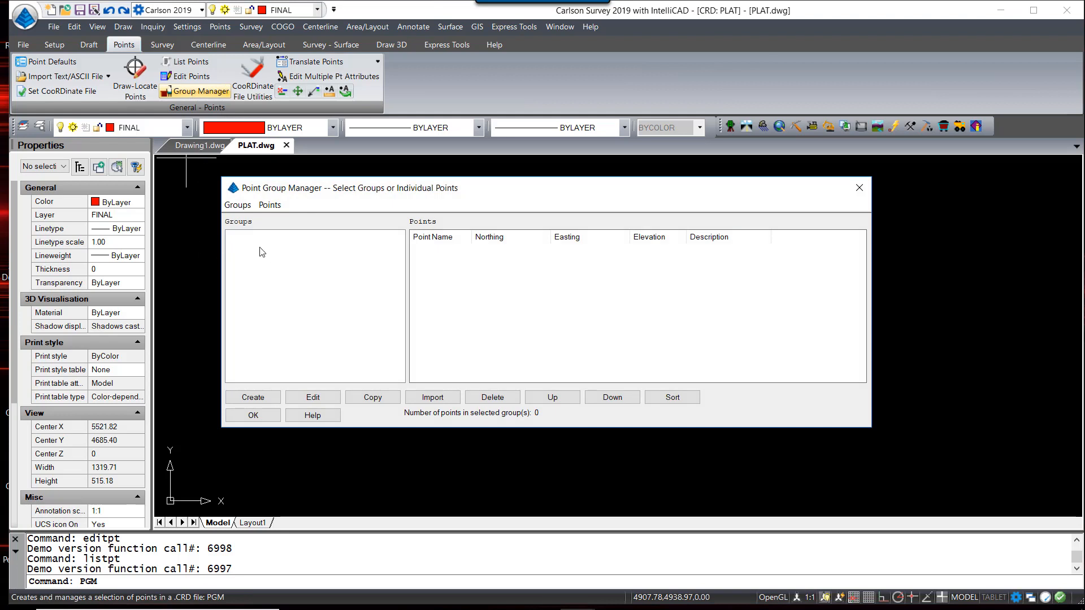
drag(506, 194, 518, 189)
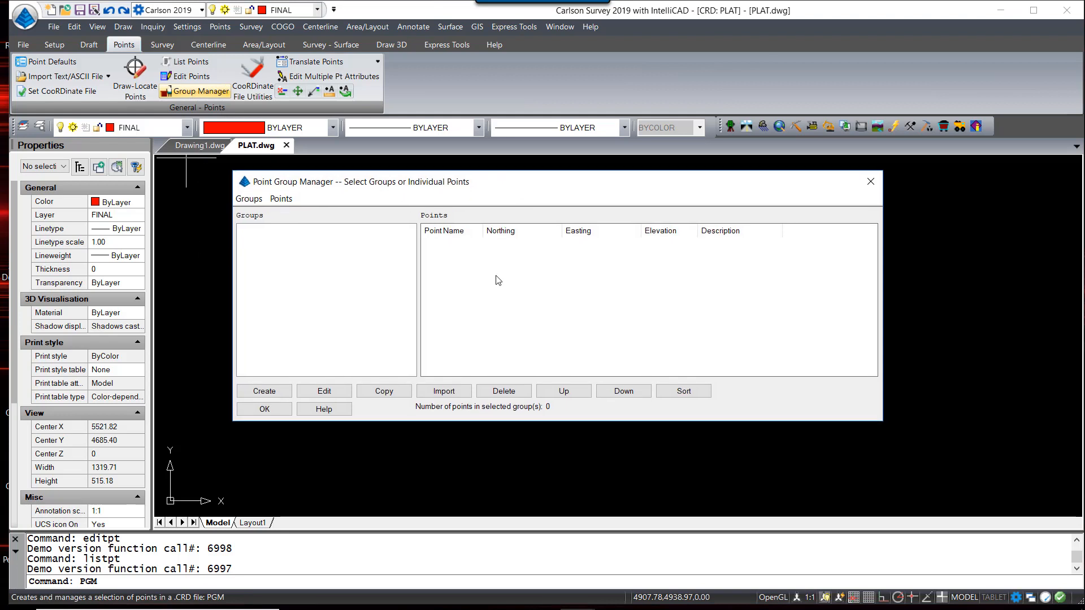
click(264, 391)
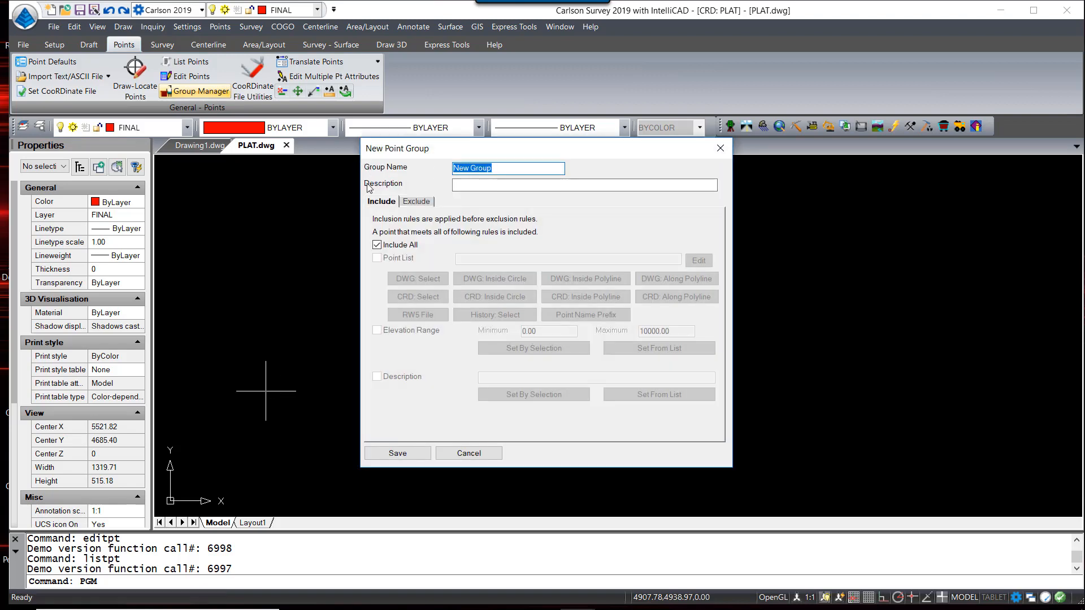
text(Boundary)
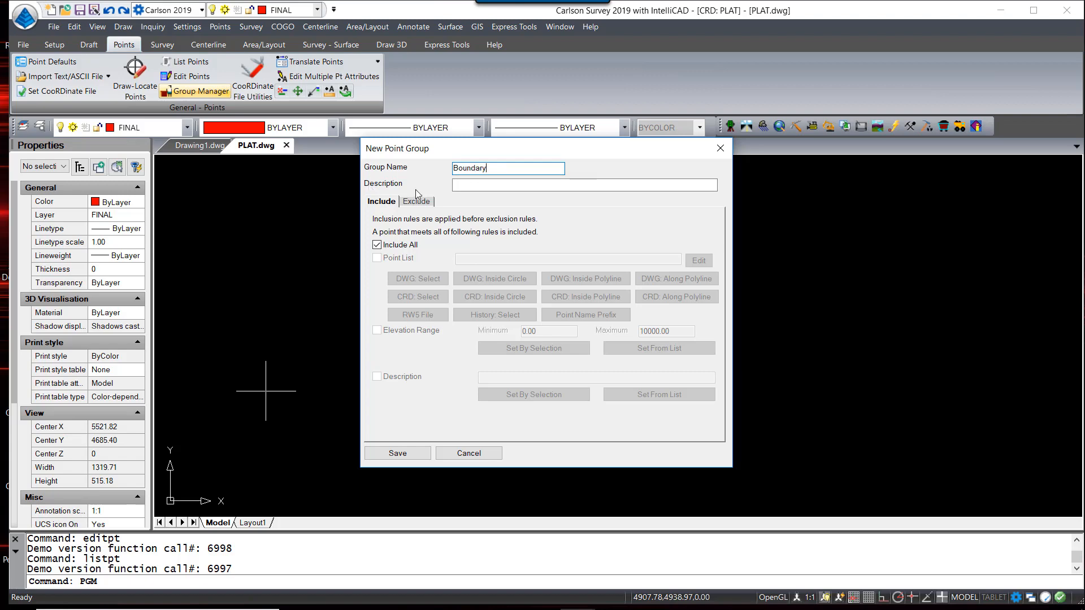
click(378, 245)
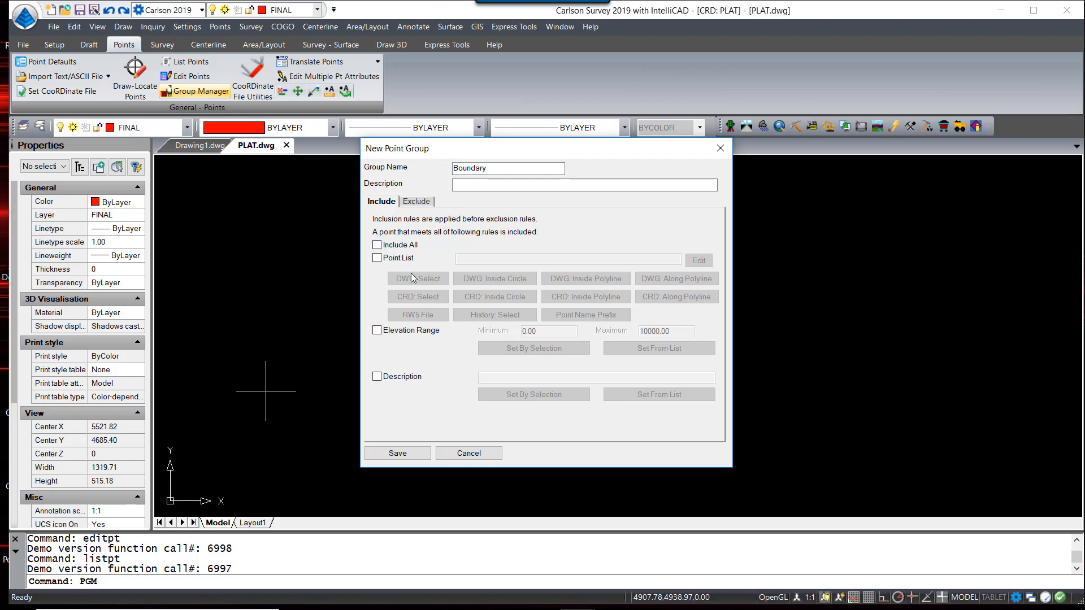
click(377, 258)
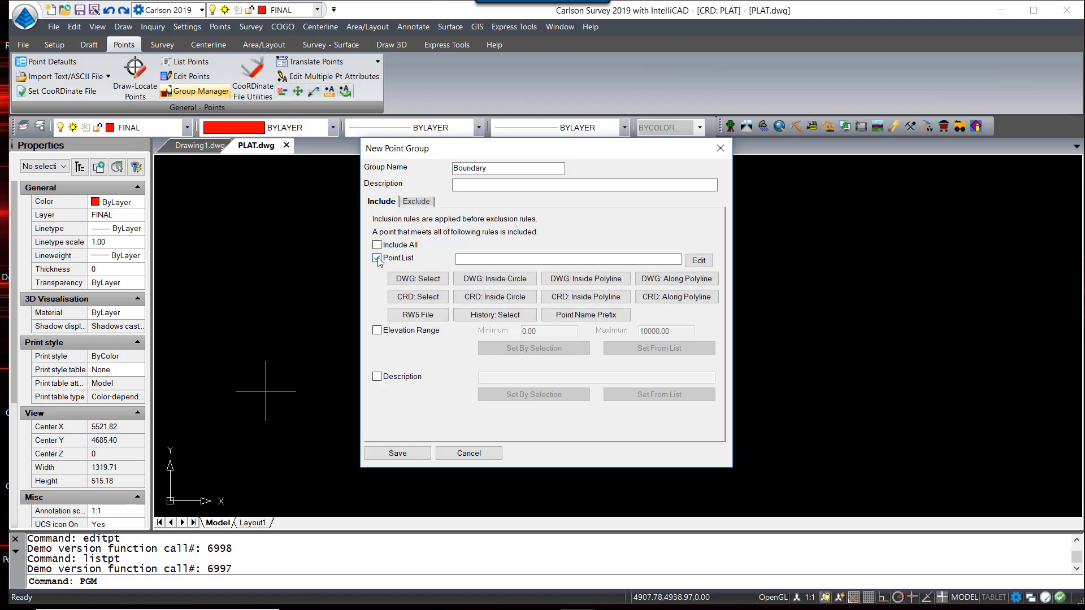
click(486, 259)
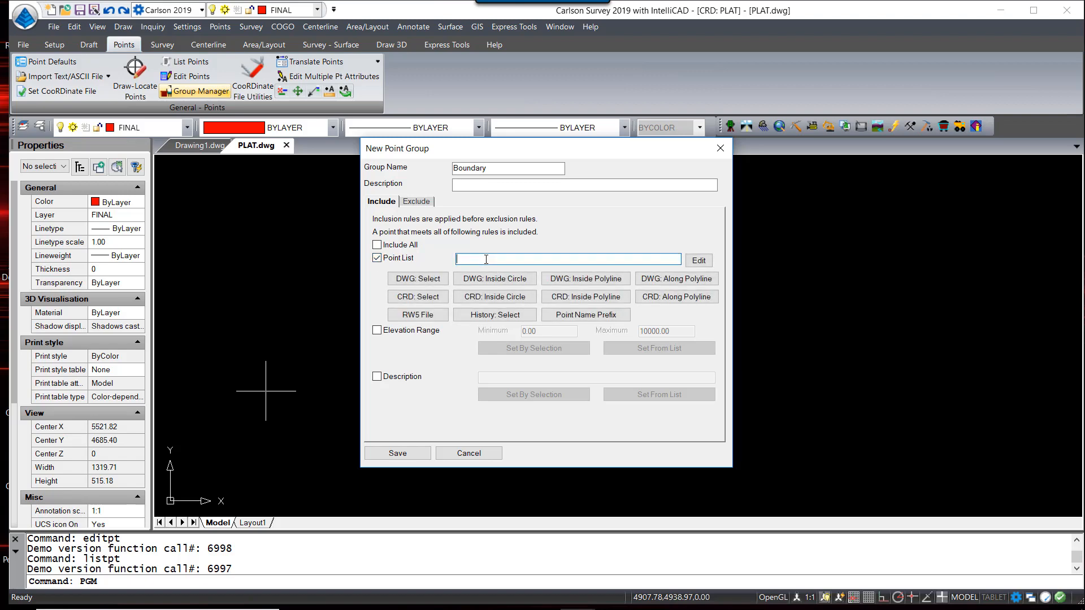
text(1,8-10,15)
click(402, 453)
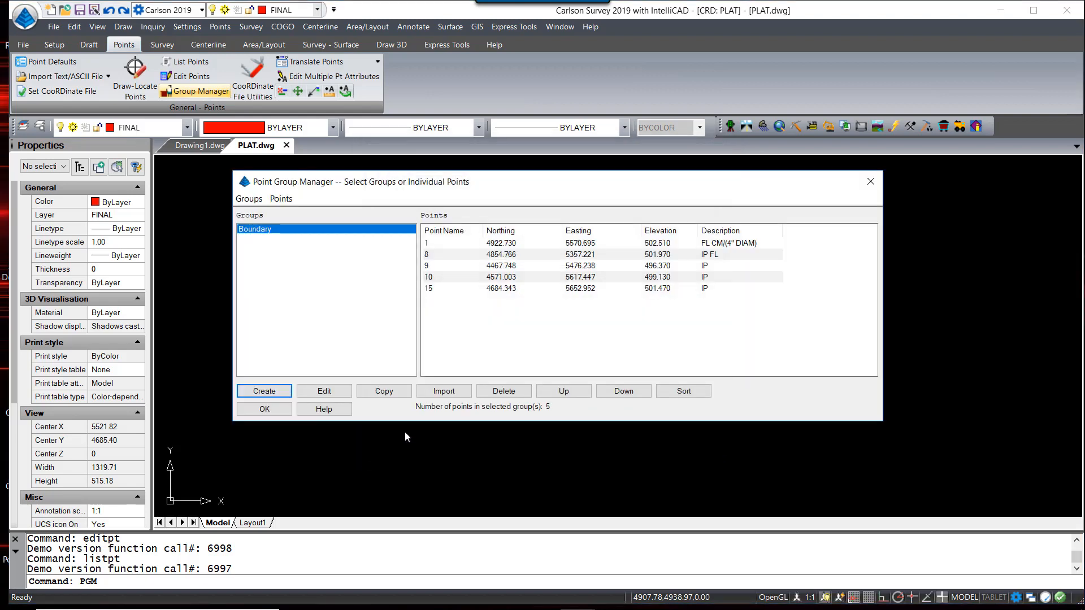
click(264, 390)
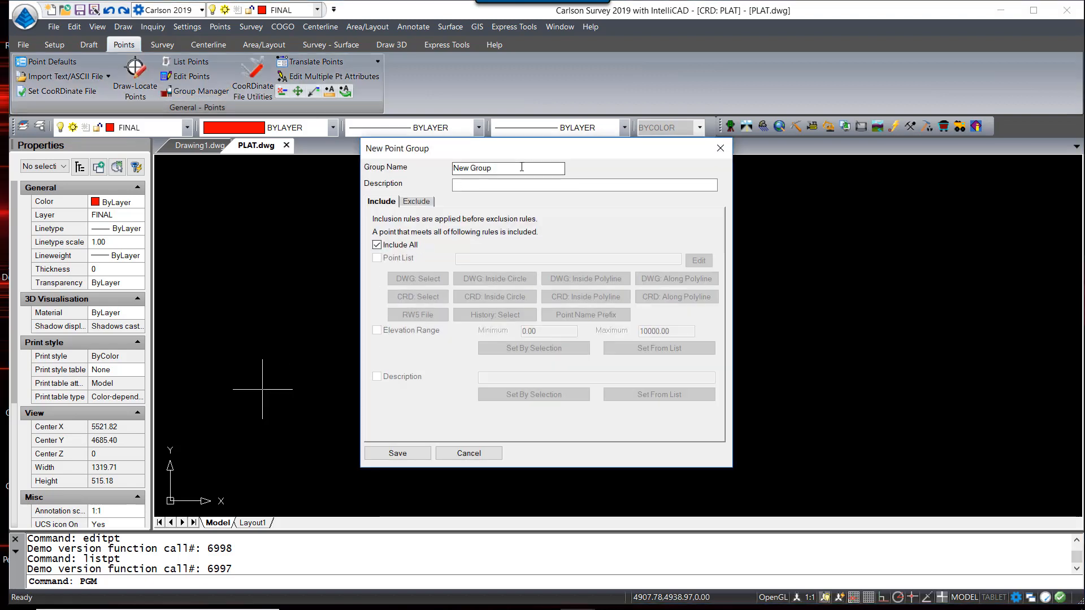
Save a Trees group filtered on descriptions 12P, 18D/OAK, 24D/OAK and 8P from the point list
text(Trees)
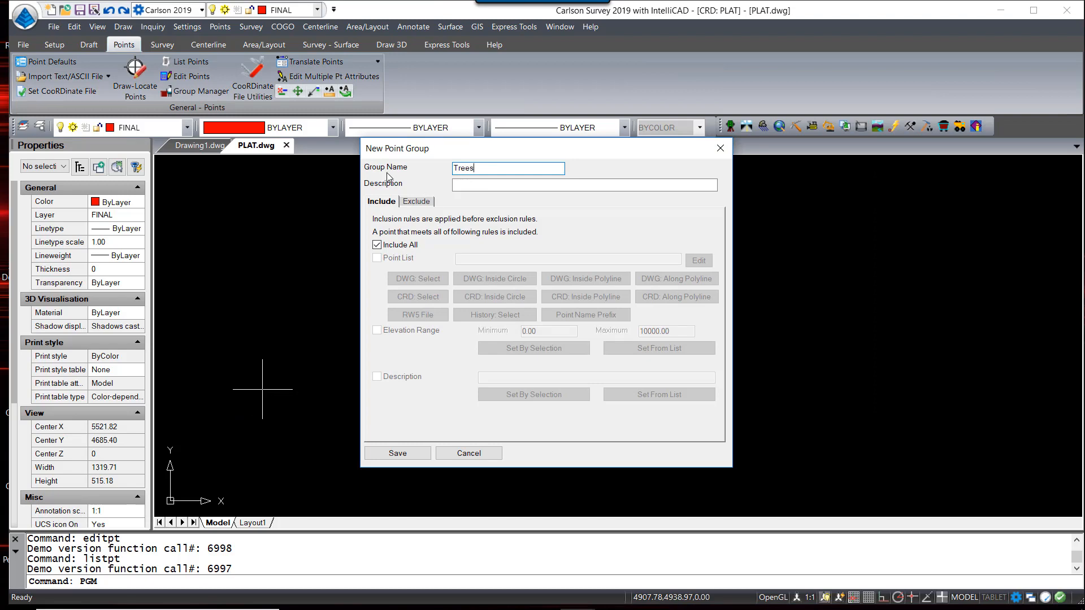
click(378, 246)
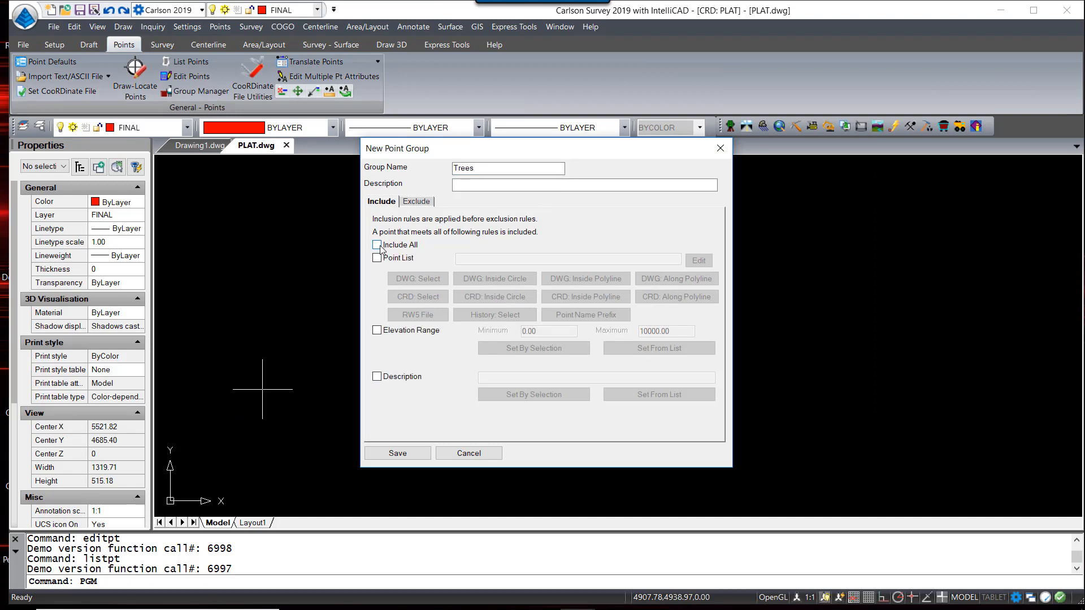
click(378, 377)
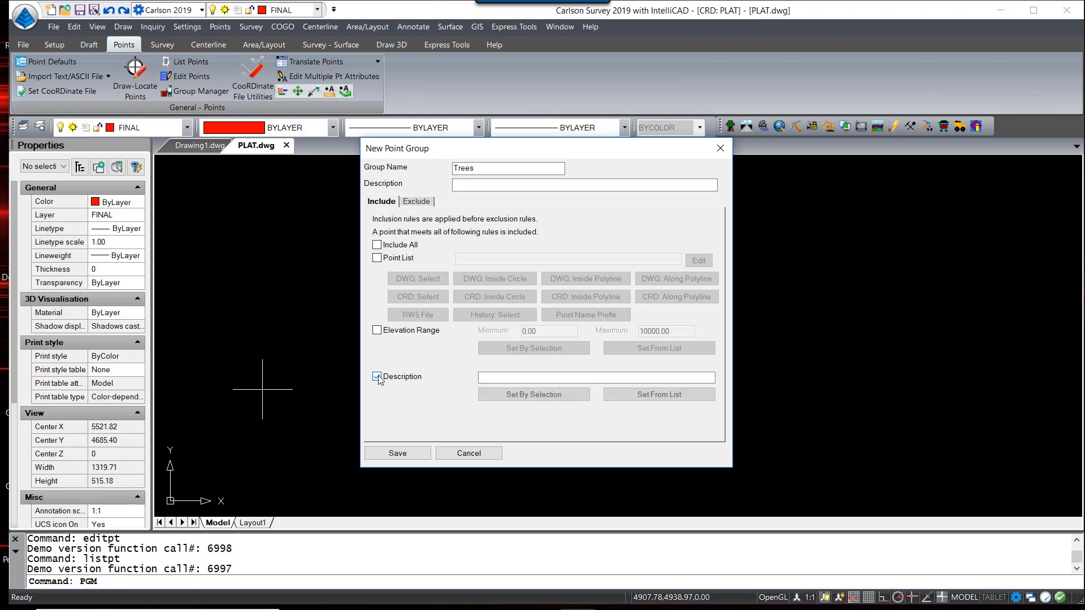
click(653, 398)
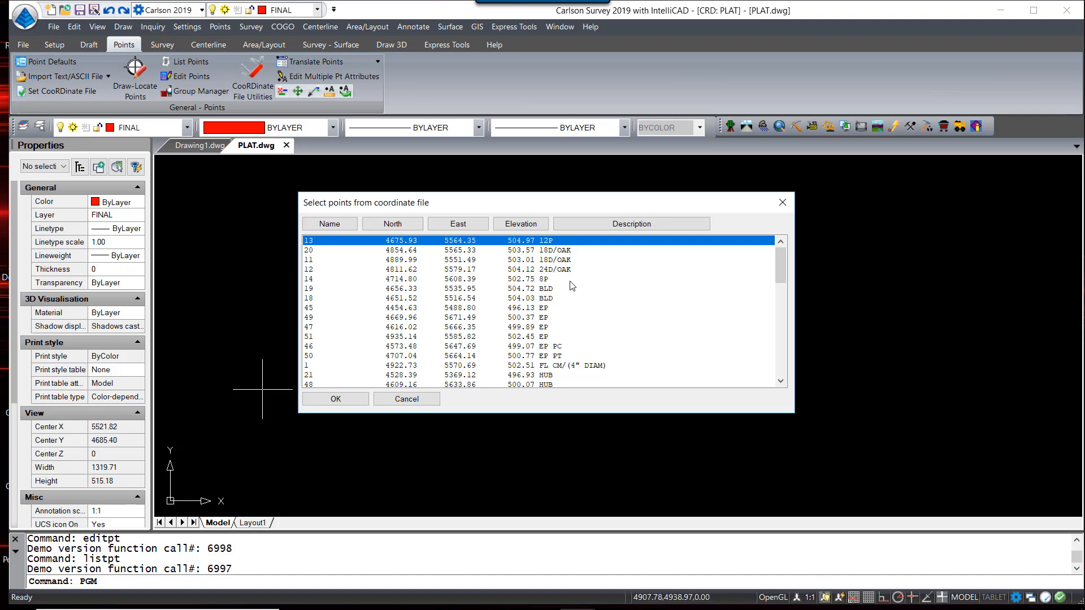
ctrl+click(565, 252)
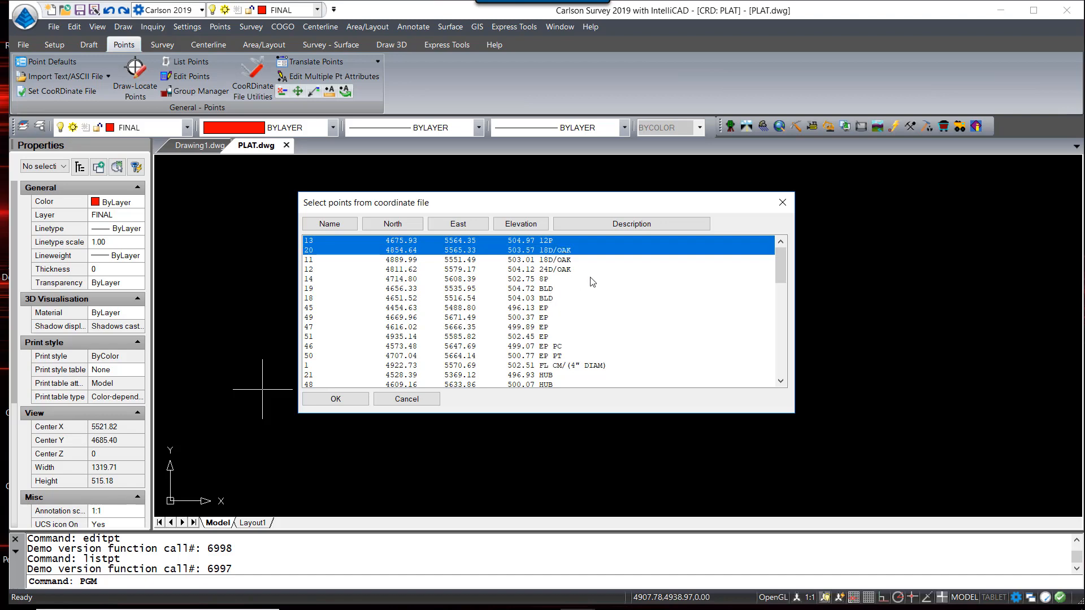
ctrl+click(558, 271)
ctrl+click(554, 279)
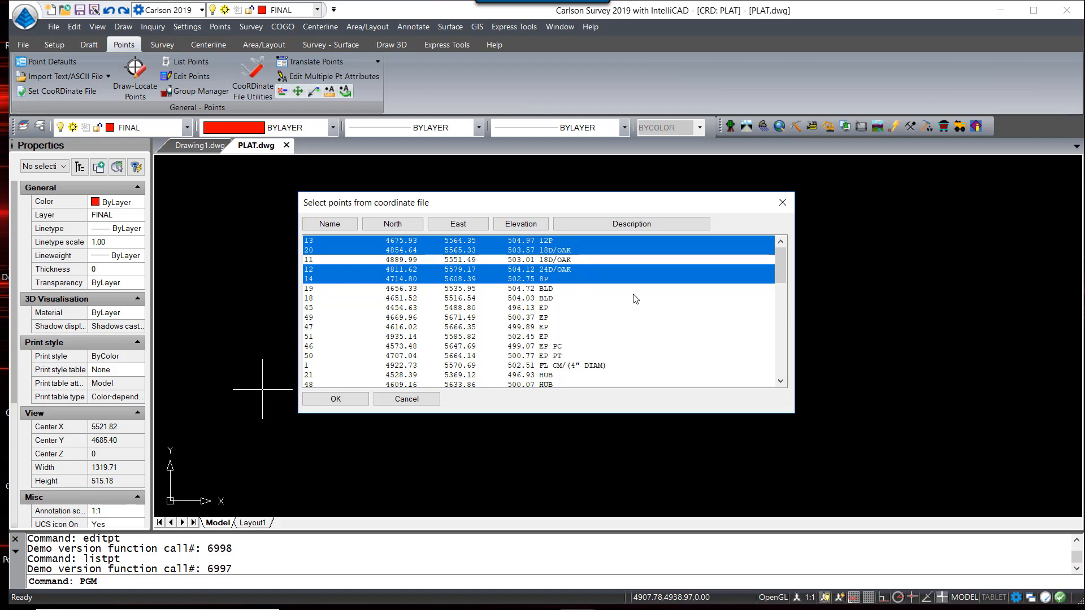
click(340, 398)
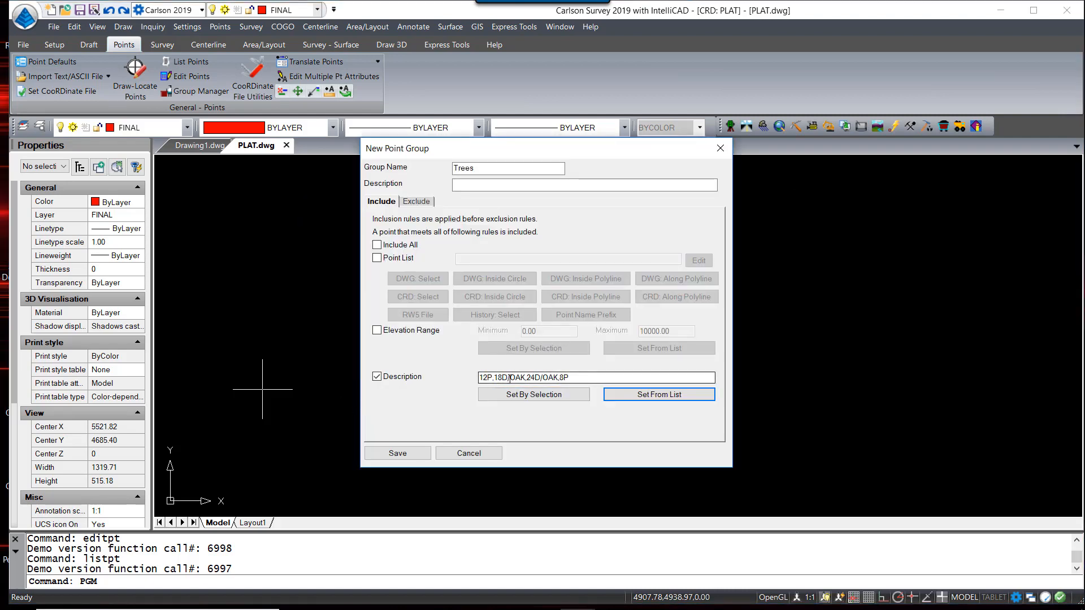
click(407, 453)
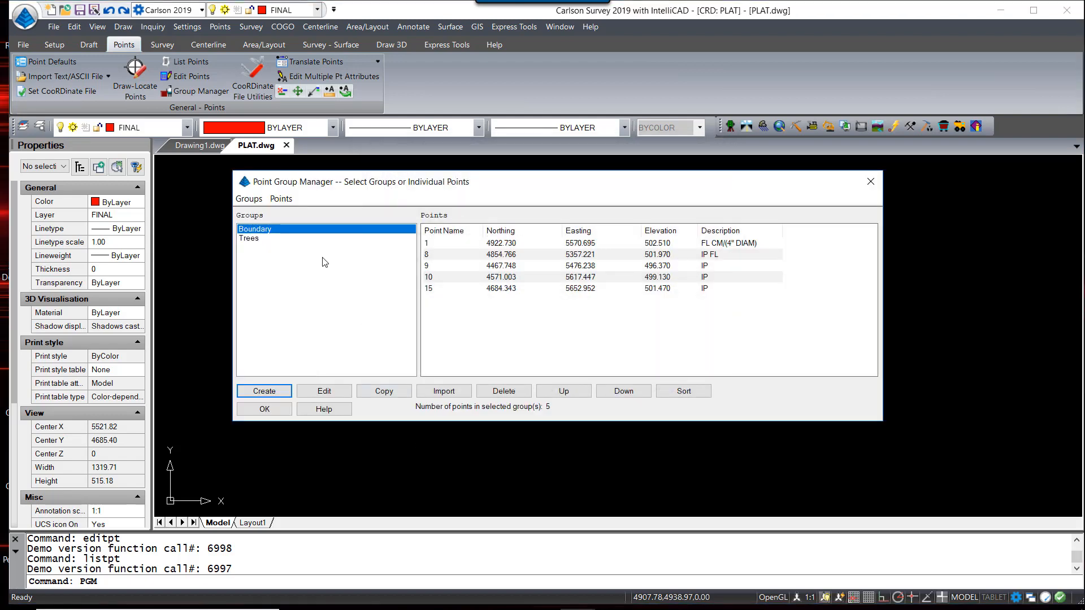
click(273, 240)
Save a buildings group filtered on the BLD and SHED descriptions picked from the point list
click(263, 391)
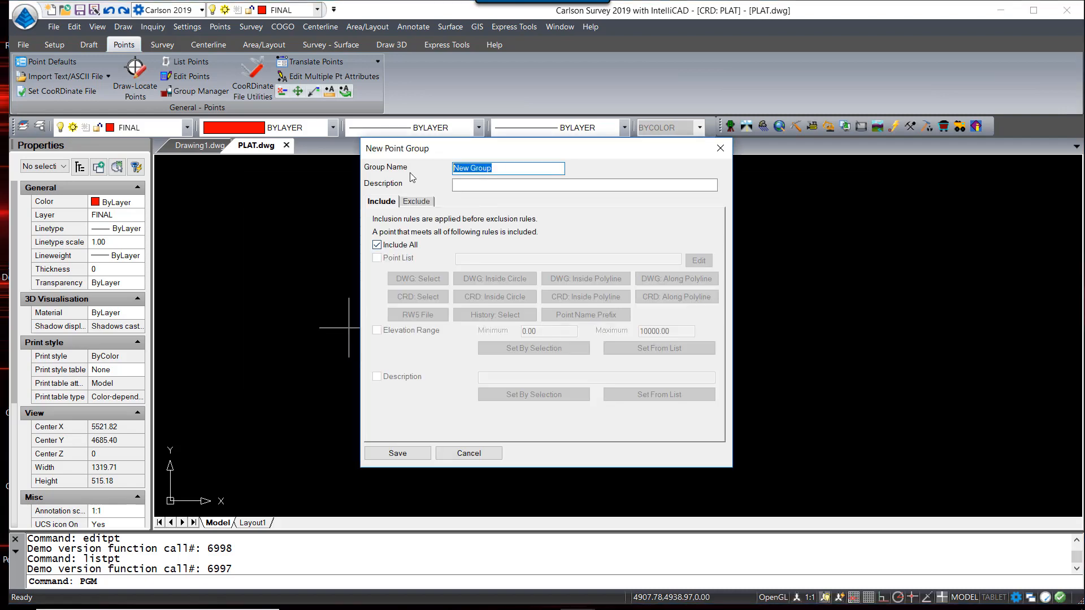
text(buildings)
click(377, 244)
click(376, 376)
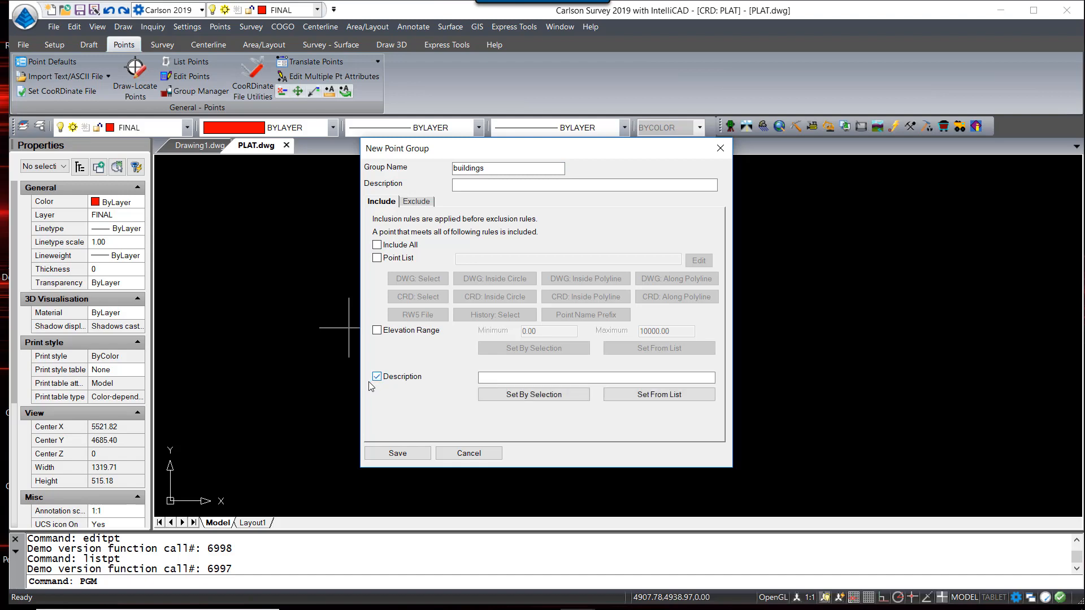
click(651, 395)
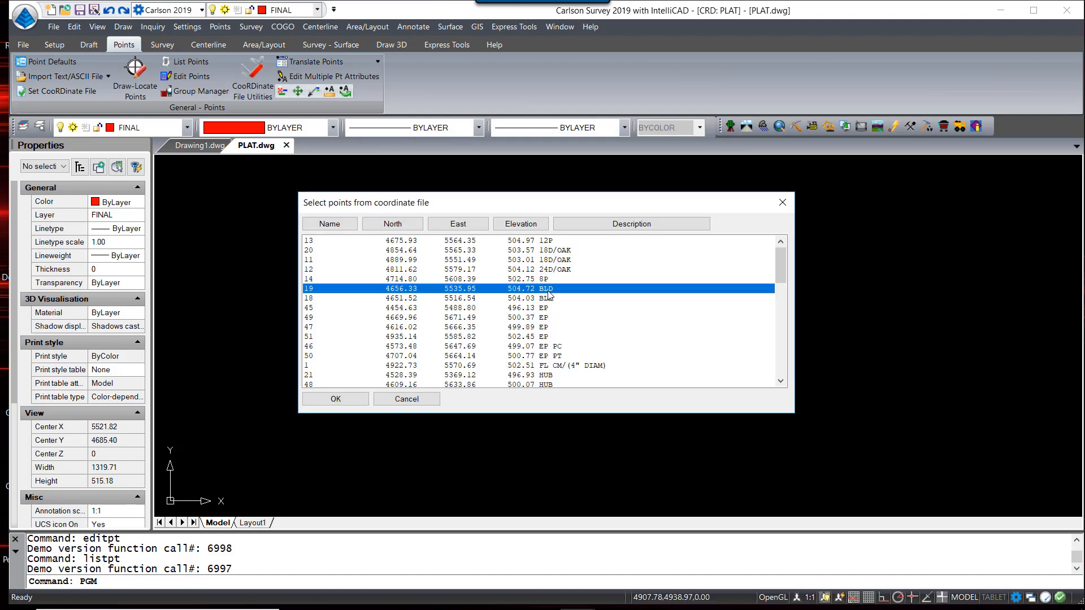
scroll(633, 327, down, 5)
scroll(633, 328, down, 4)
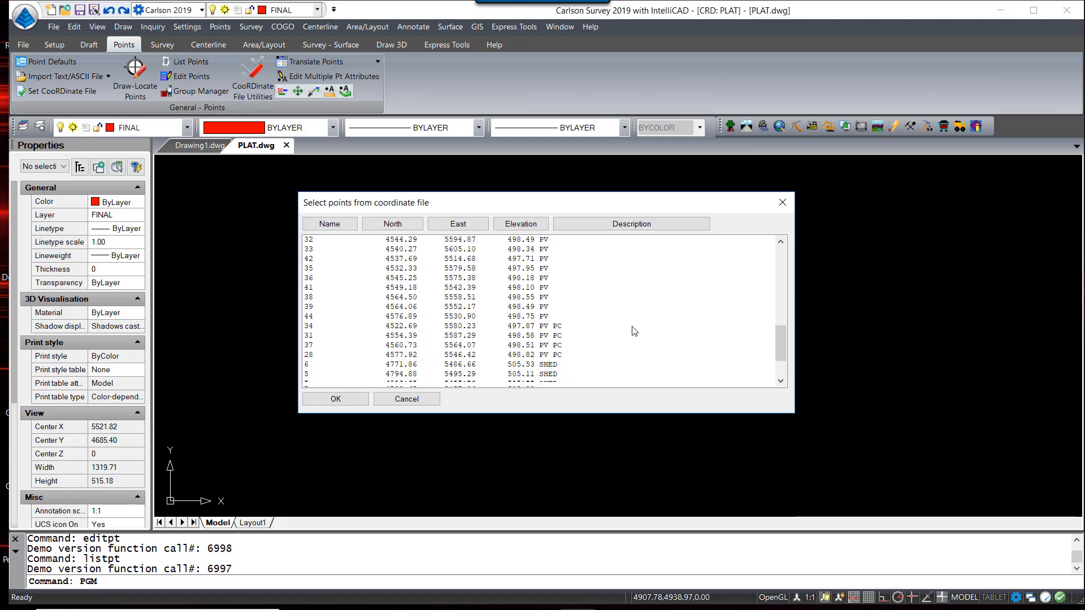
click(554, 318)
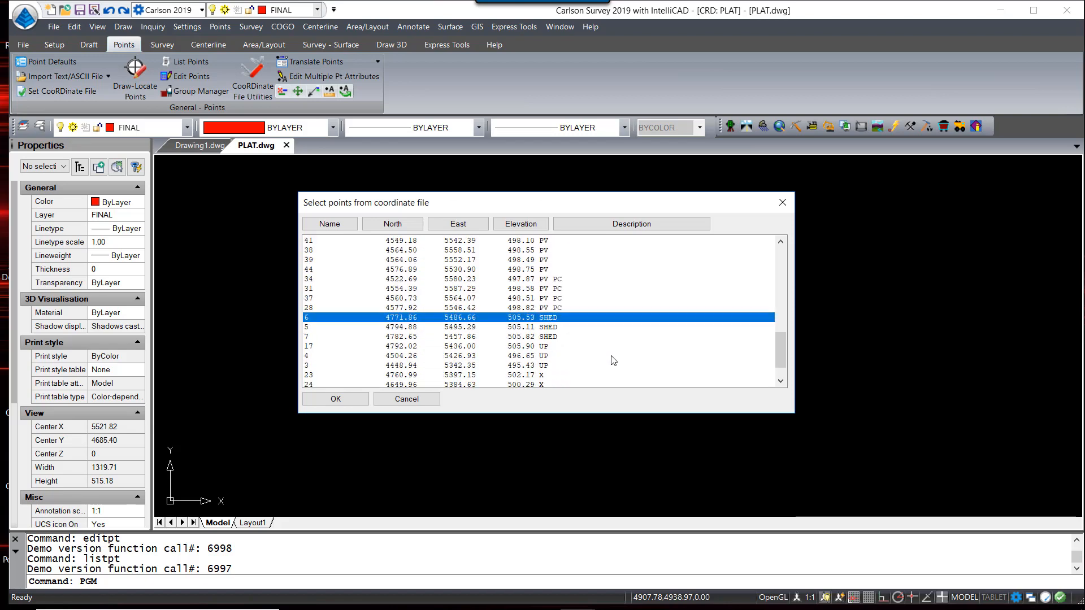
click(346, 400)
click(397, 453)
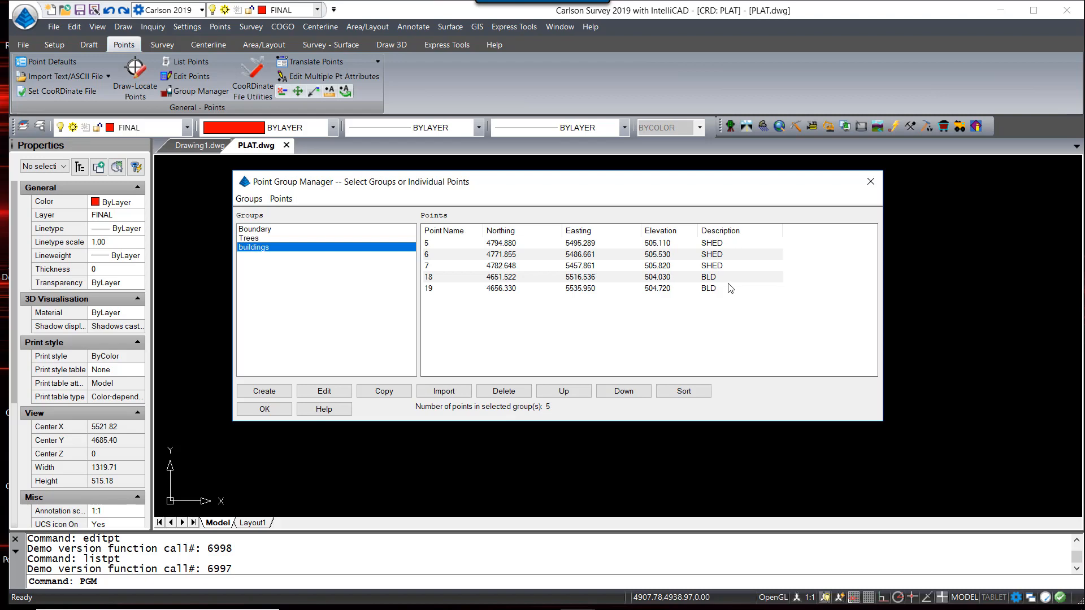
Start a travelways group filtered on EP and PV descriptions picked from the point list
click(264, 390)
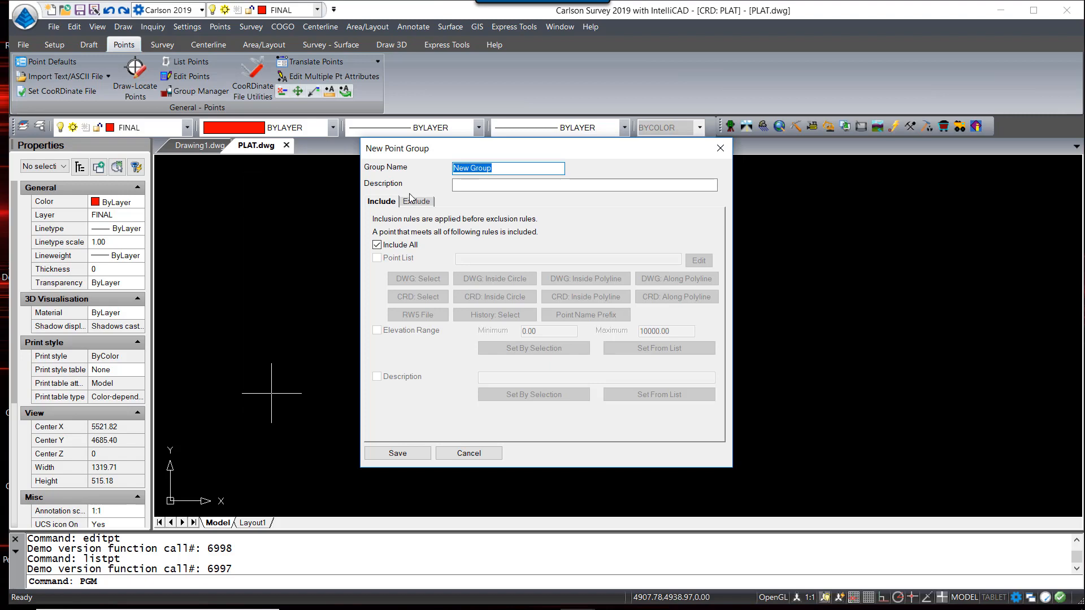
text(travelways)
click(376, 245)
click(377, 377)
click(640, 395)
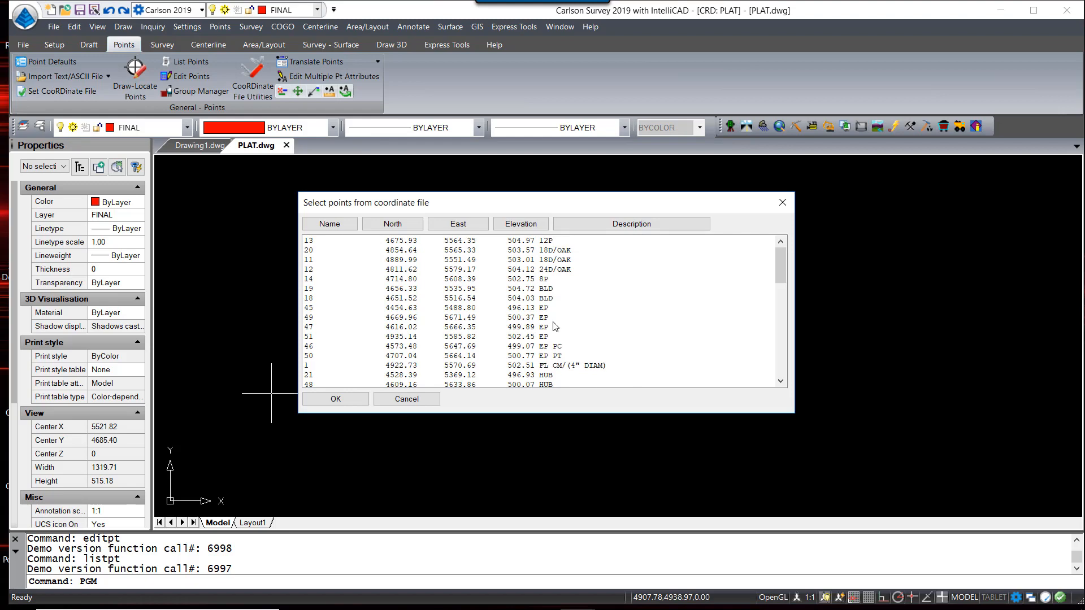
scroll(550, 312, down, 10)
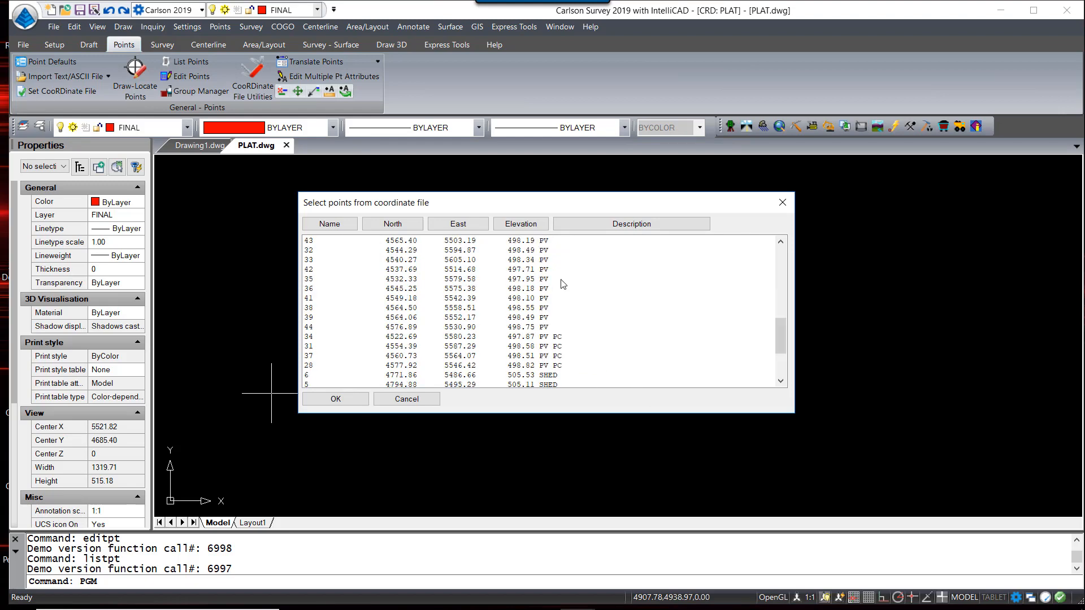
click(544, 250)
scroll(633, 305, down, 3)
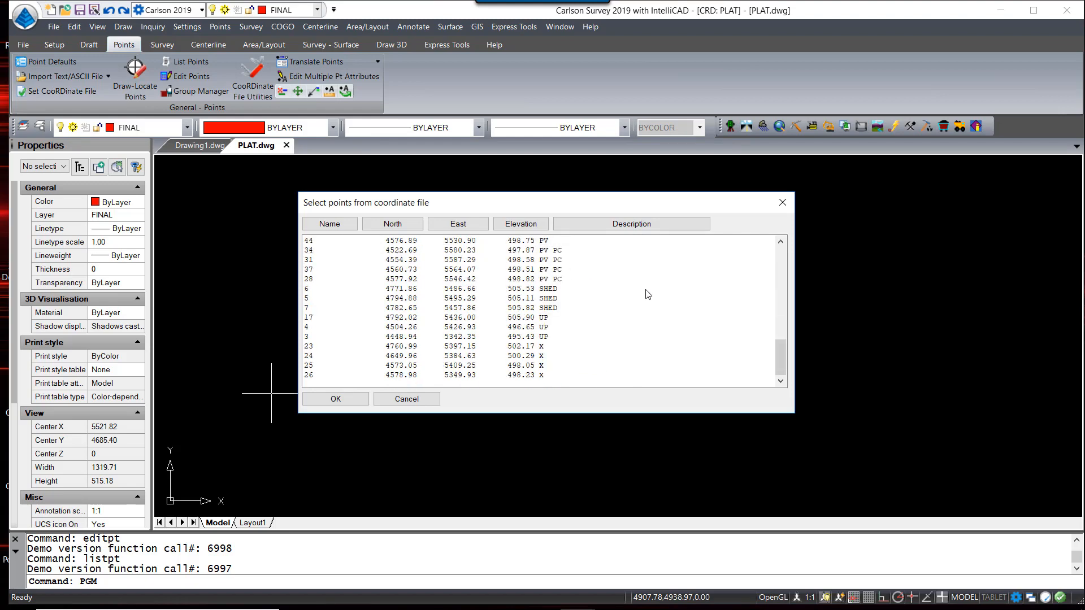
scroll(647, 294, up, 1)
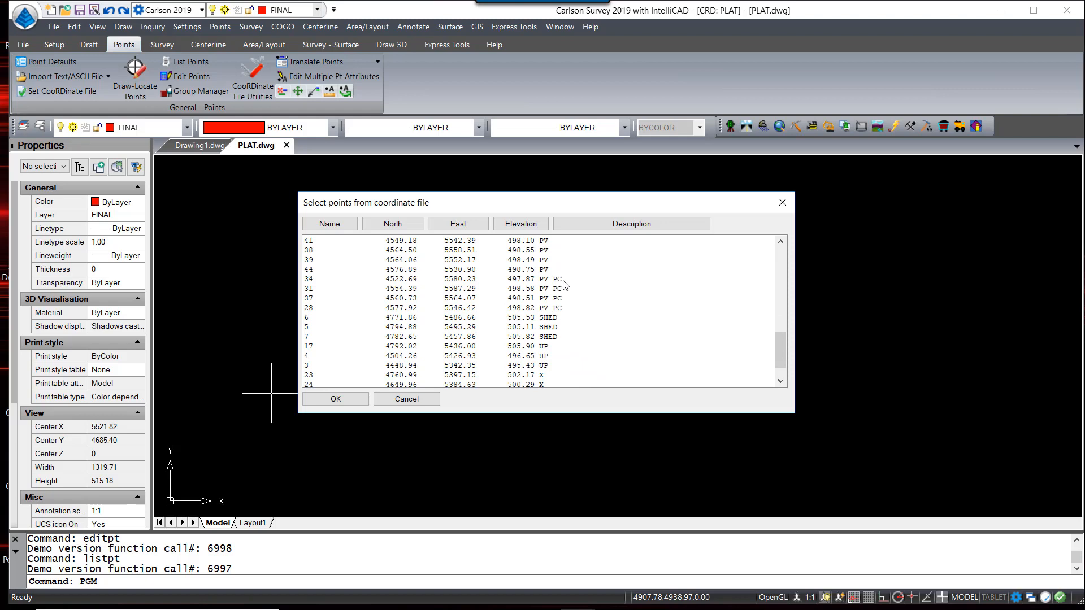
scroll(593, 320, up, 3)
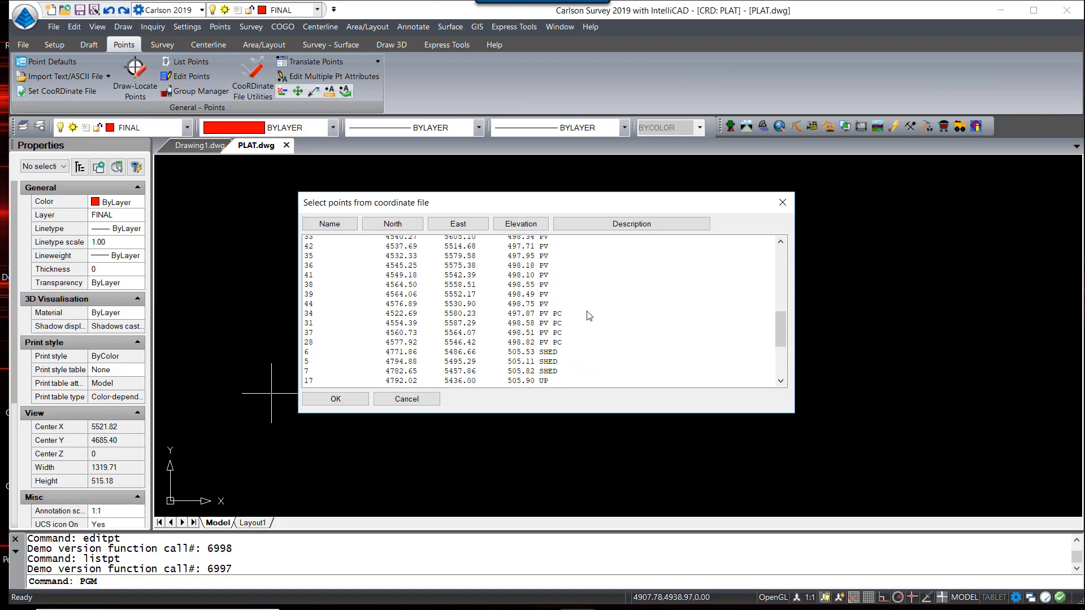
scroll(599, 325, up, 10)
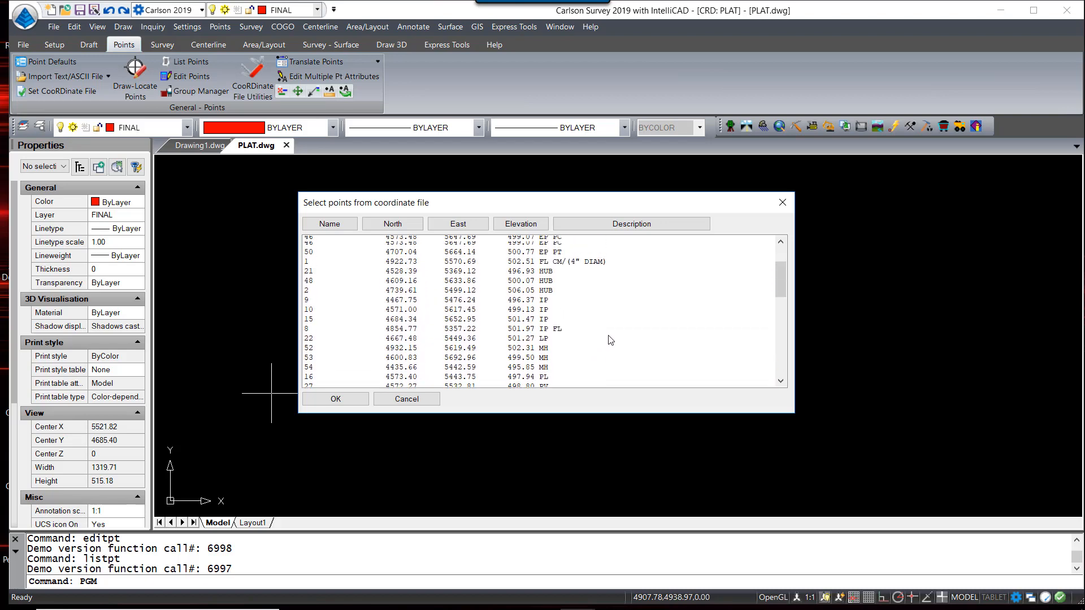
scroll(611, 340, up, 1)
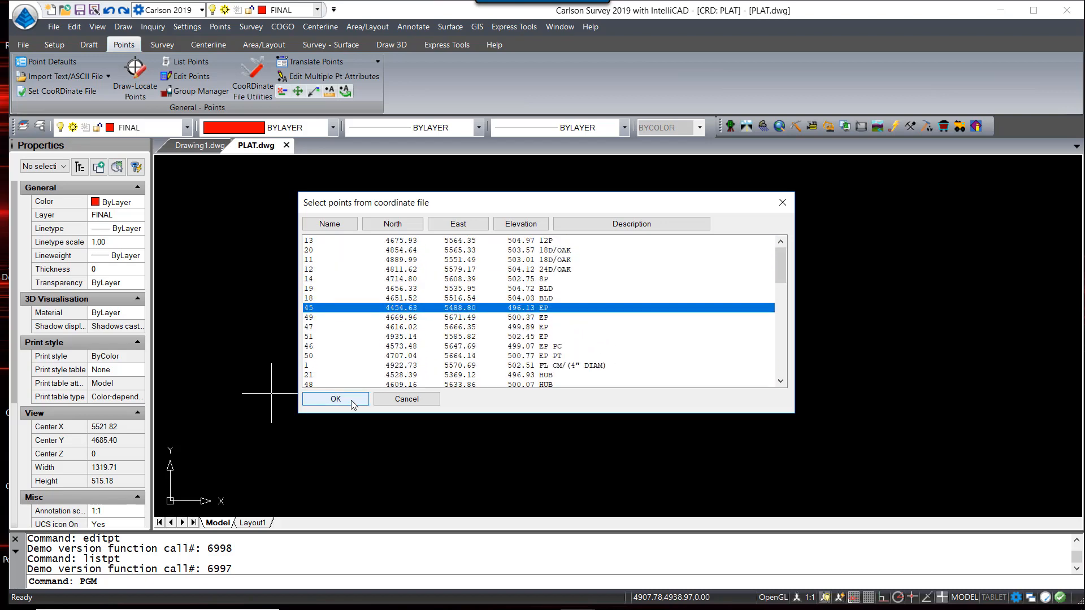
click(335, 399)
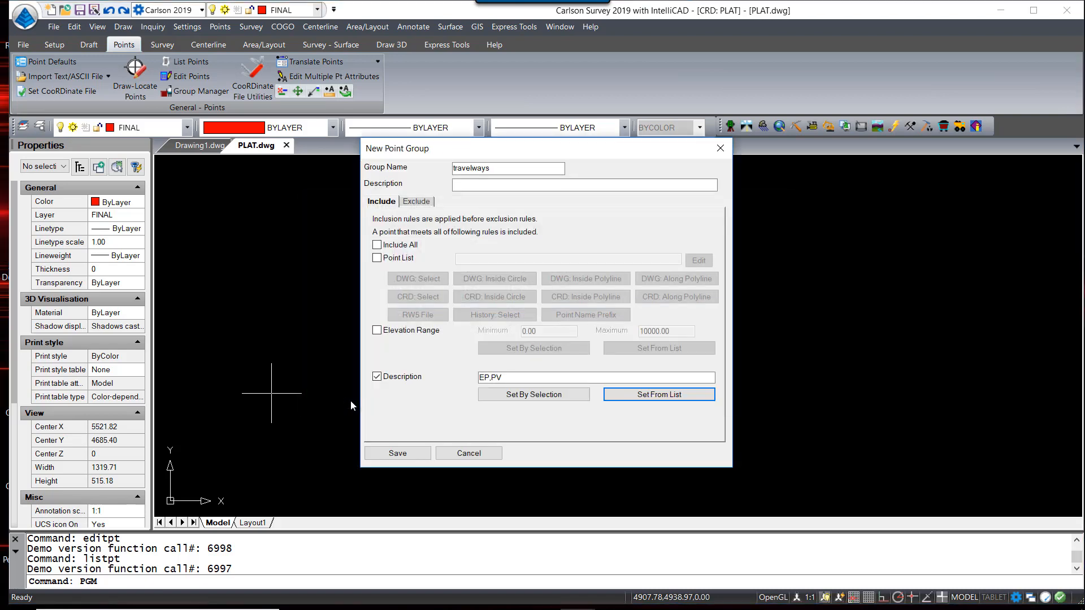
Change the description filter to wildcards EP*,PV* and save the travelways group
click(489, 377)
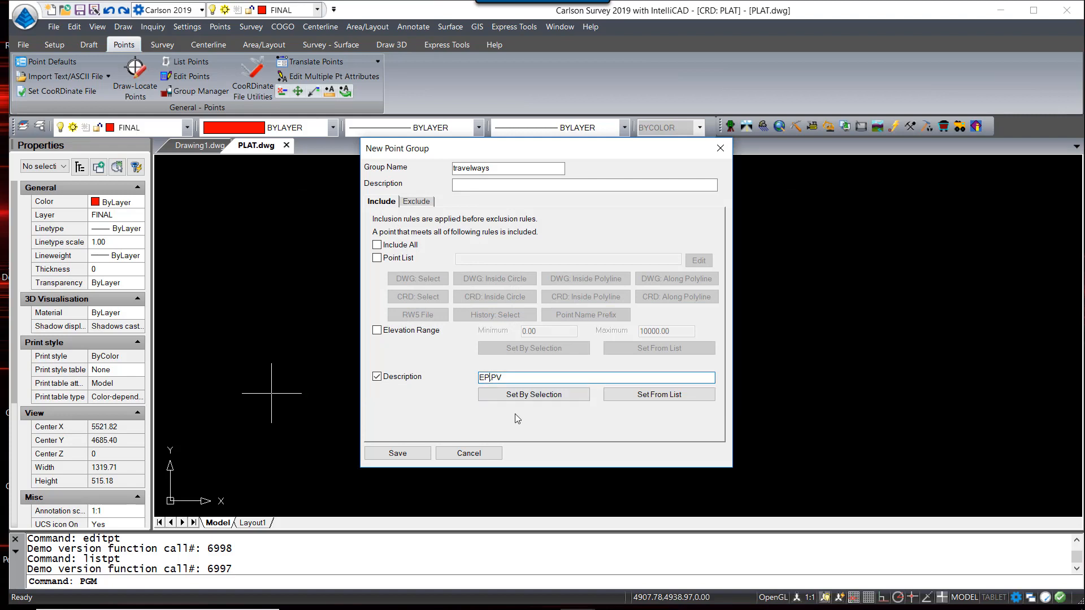
text(*)
click(523, 378)
click(399, 453)
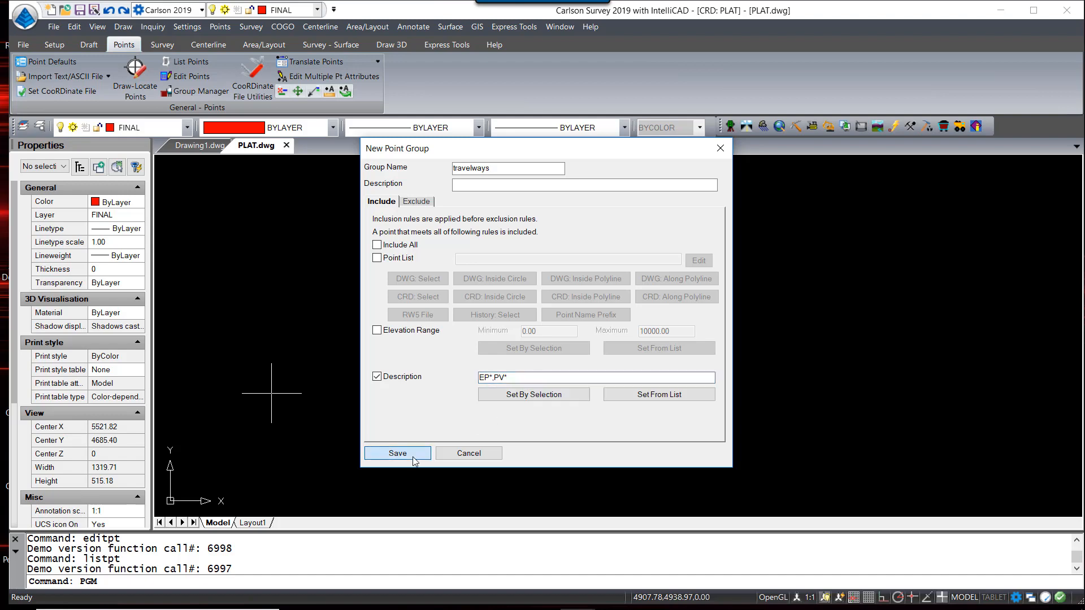
click(266, 257)
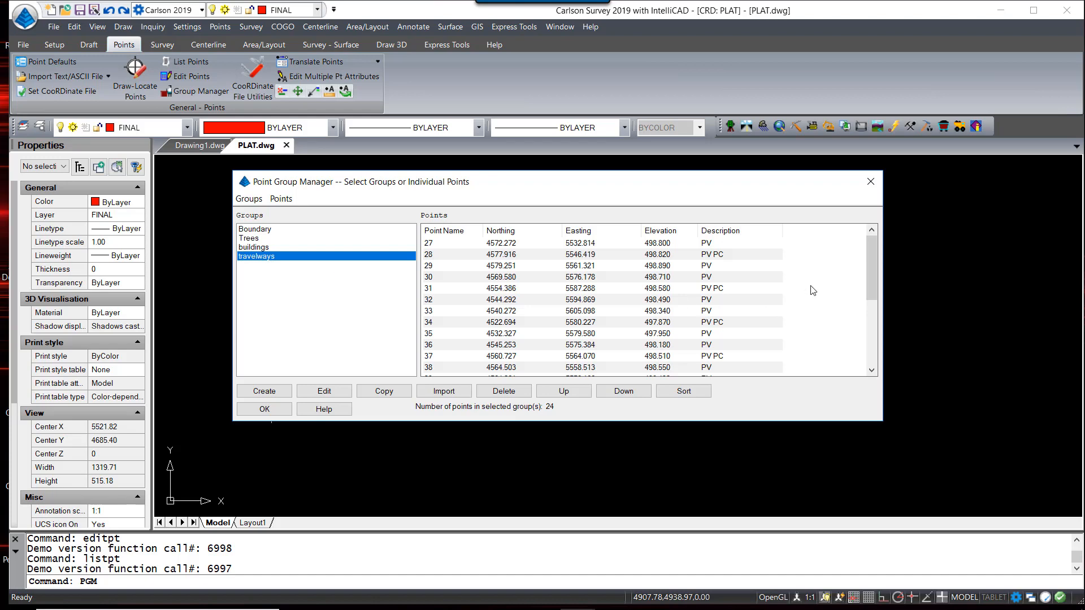
Start a new point group named Utilities that filters by description instead of including all
drag(872, 264, 869, 276)
click(265, 391)
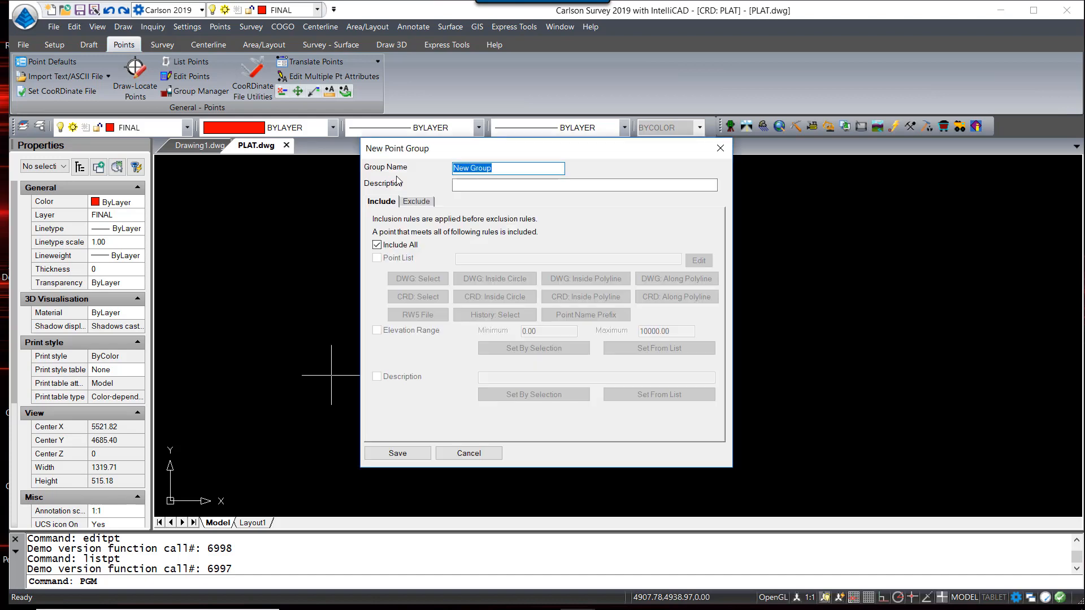
click(514, 169)
drag(499, 169, 413, 183)
text(Utilities)
click(377, 244)
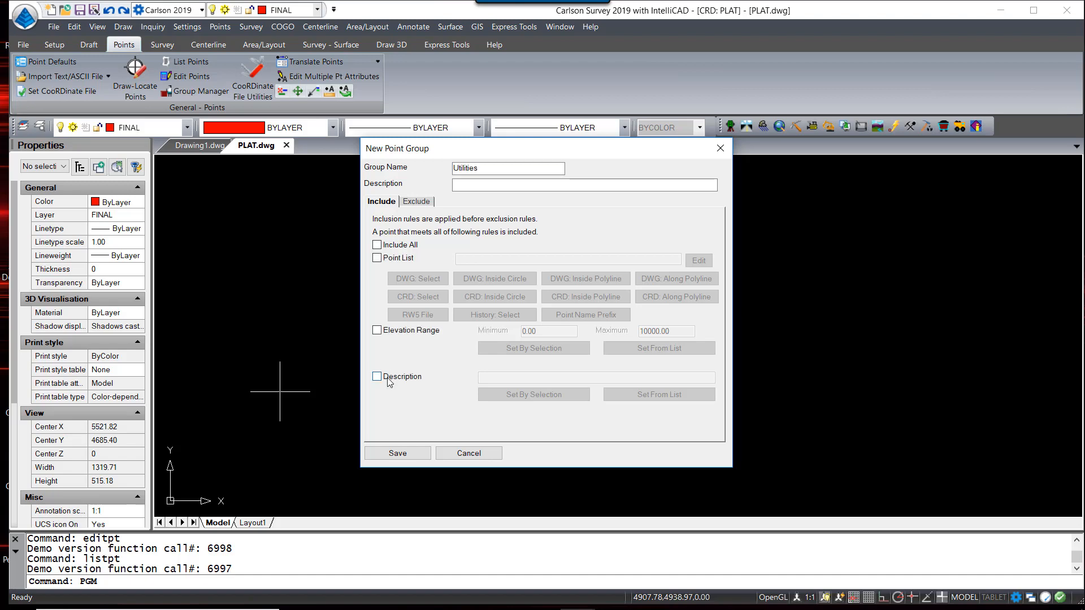
click(377, 376)
Pick the LP, MH and UP descriptions from the point list and save the Utilities group
click(639, 397)
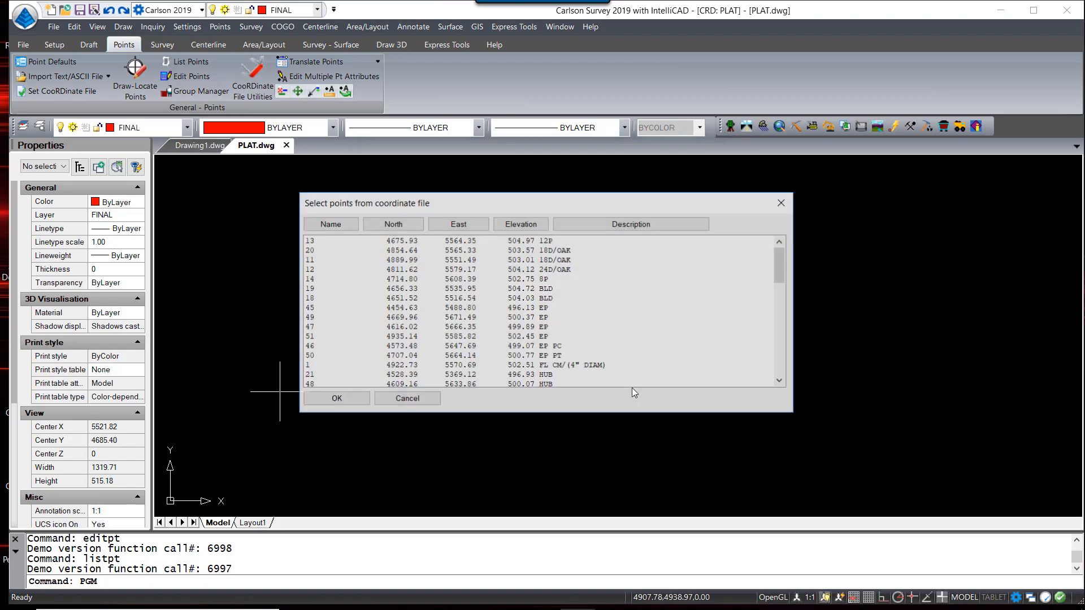
scroll(585, 295, down, 5)
click(549, 308)
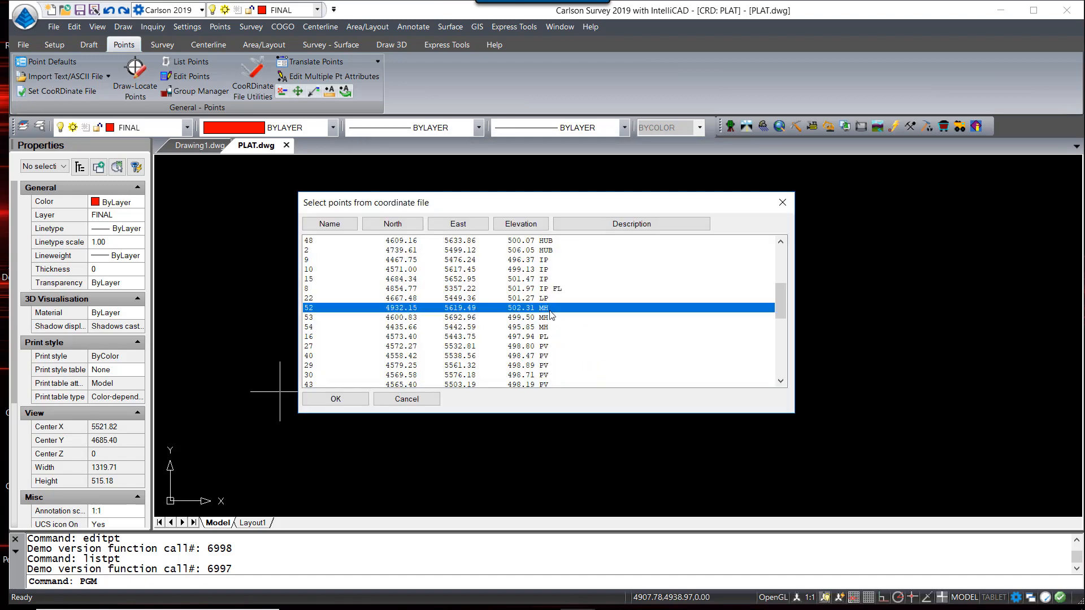
click(551, 300)
scroll(596, 358, down, 2)
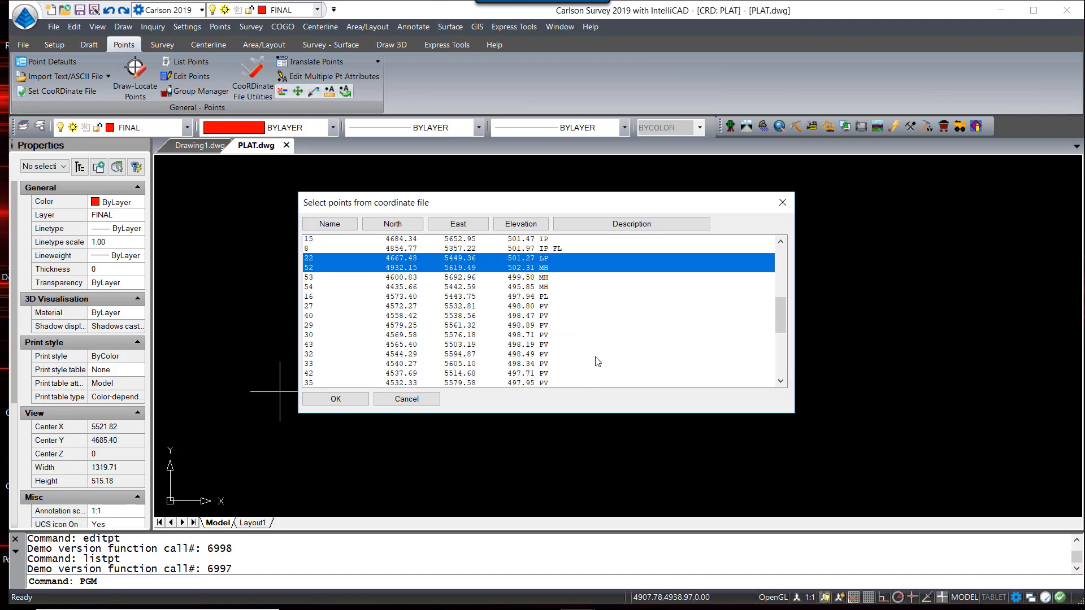
scroll(598, 359, down, 6)
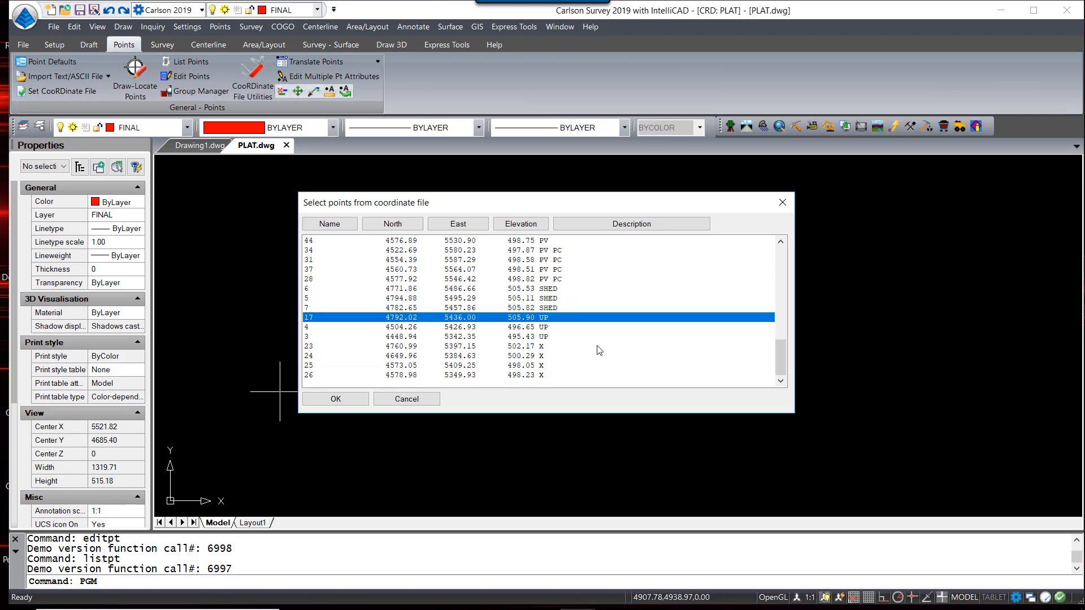
click(345, 400)
click(397, 453)
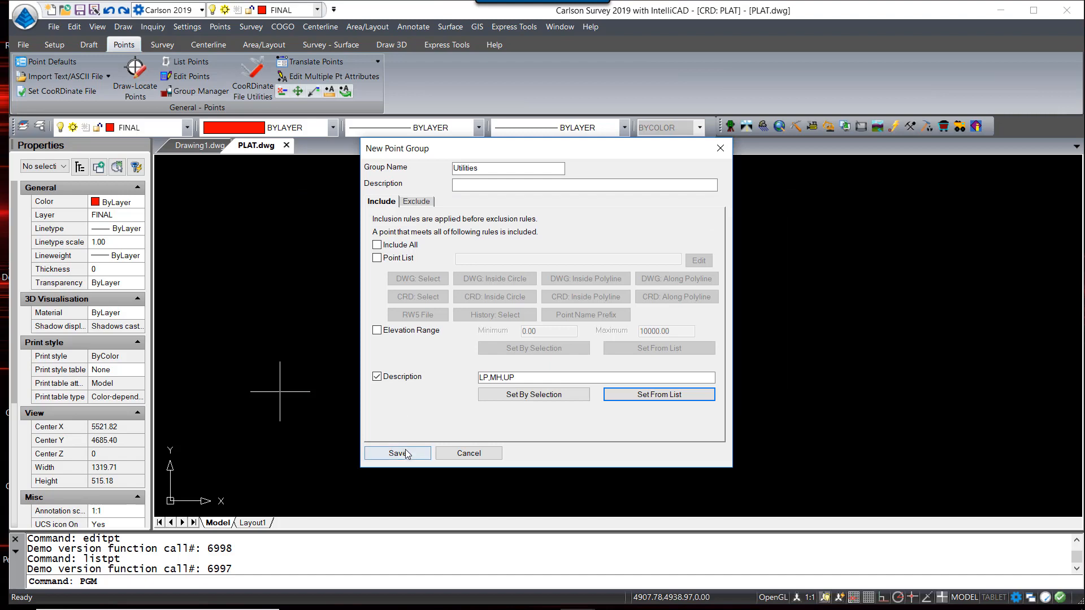
click(290, 275)
click(263, 391)
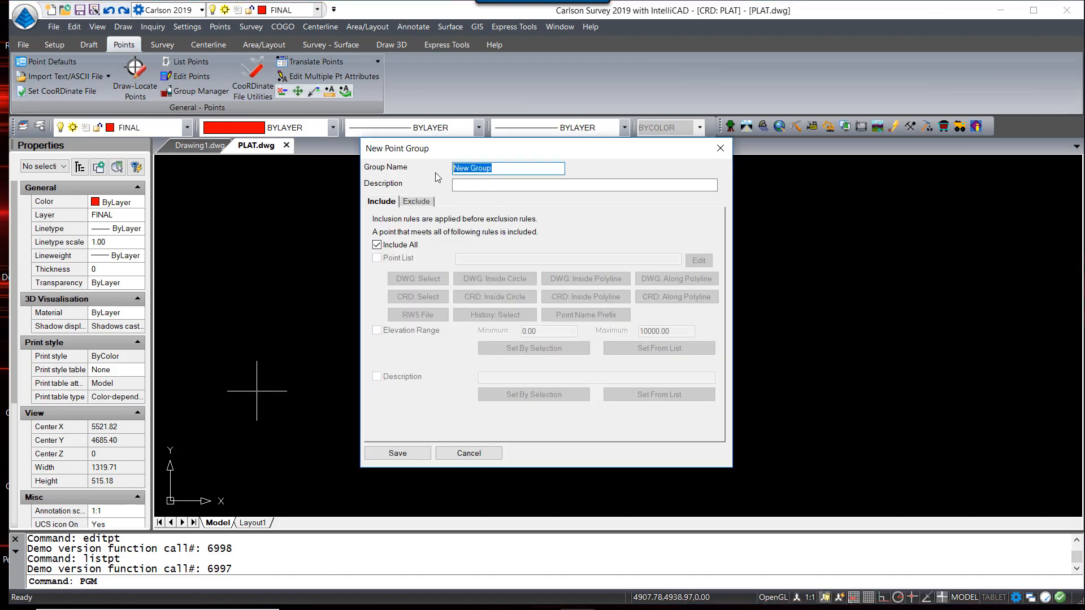
Save a Hubs point group filtered on the HUB description picked from the list
text(Hubs)
click(386, 247)
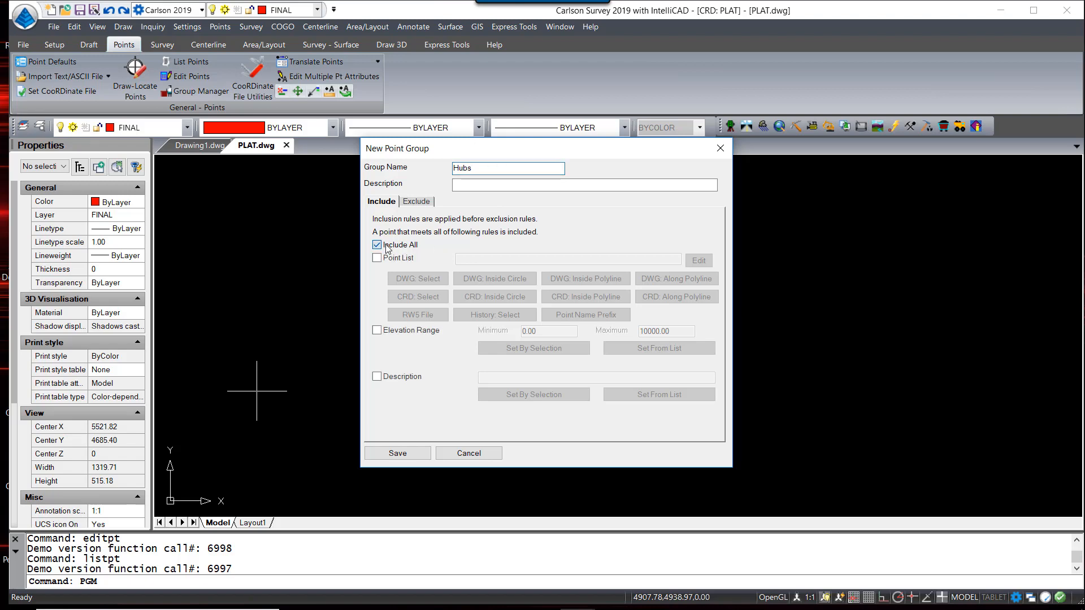
click(394, 376)
click(619, 392)
scroll(585, 305, down, 1)
scroll(587, 309, down, 1)
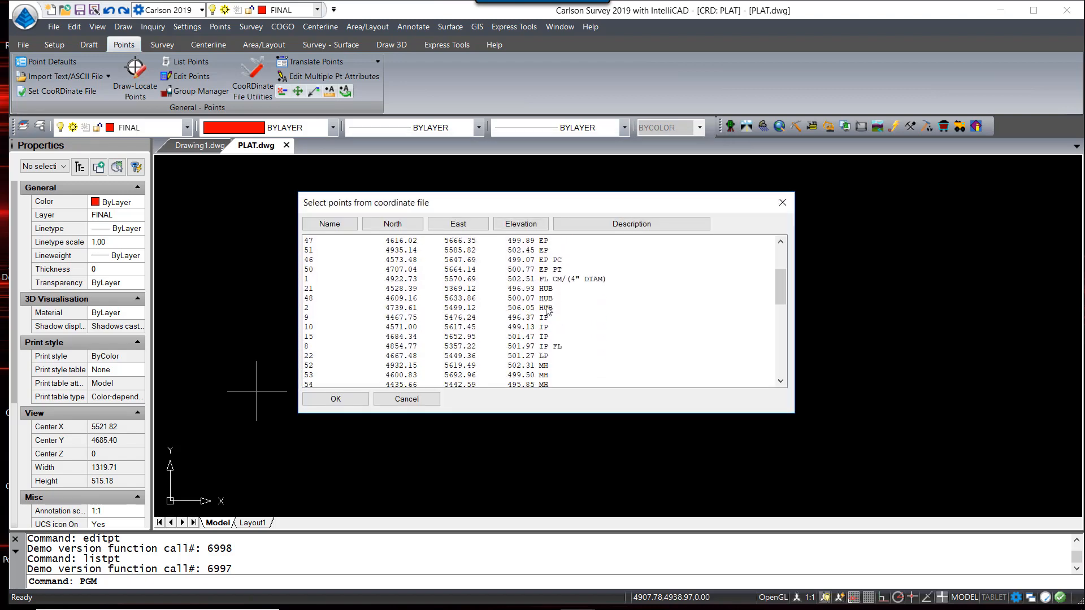
click(544, 291)
click(348, 398)
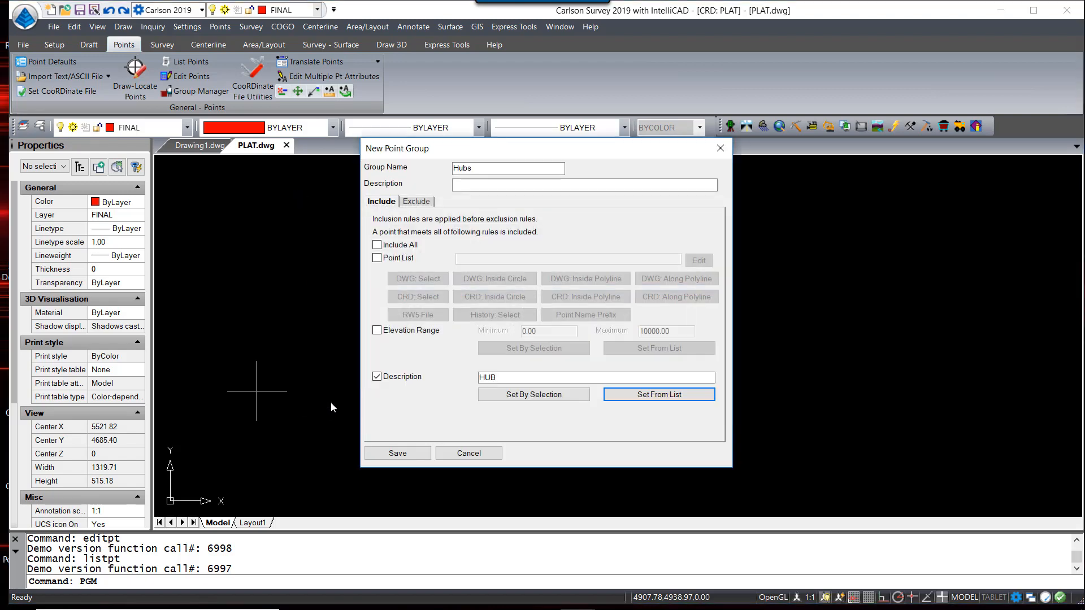
click(396, 459)
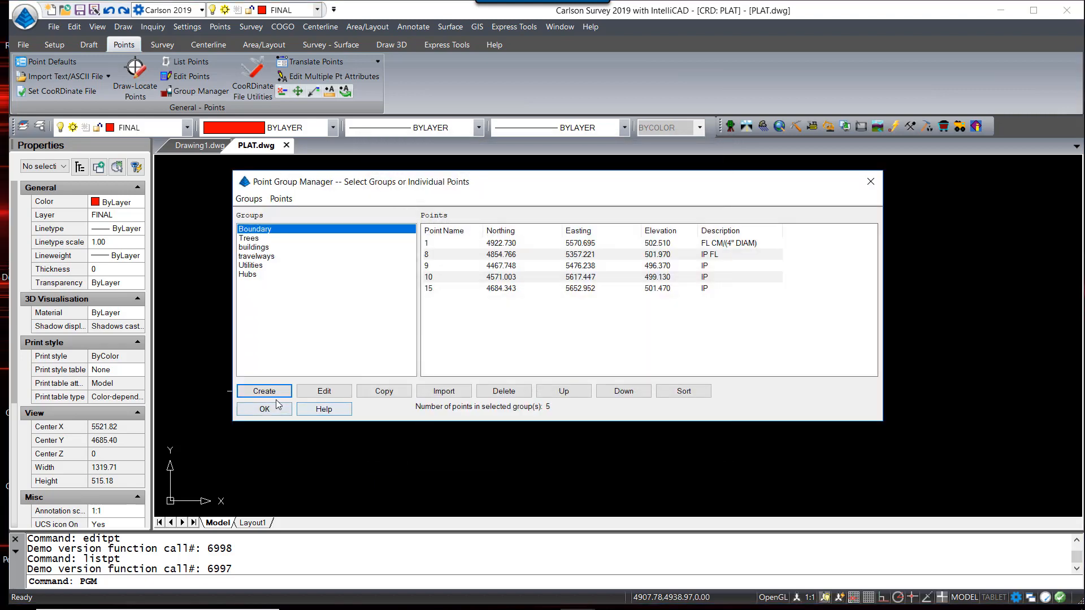
Save a Spot Shots point group with description filter x
click(257, 456)
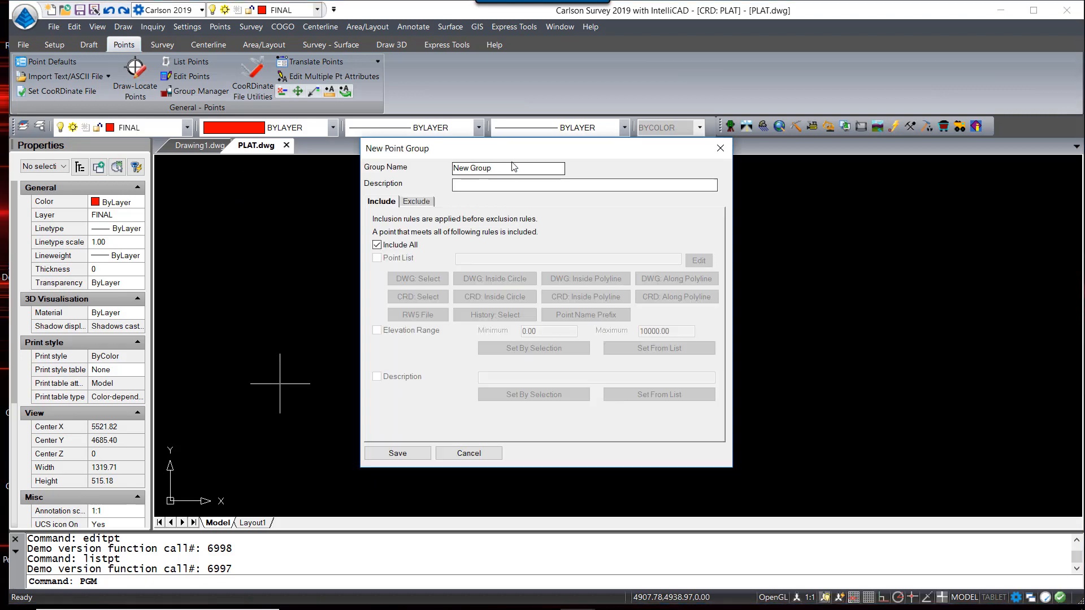
text(Sp)
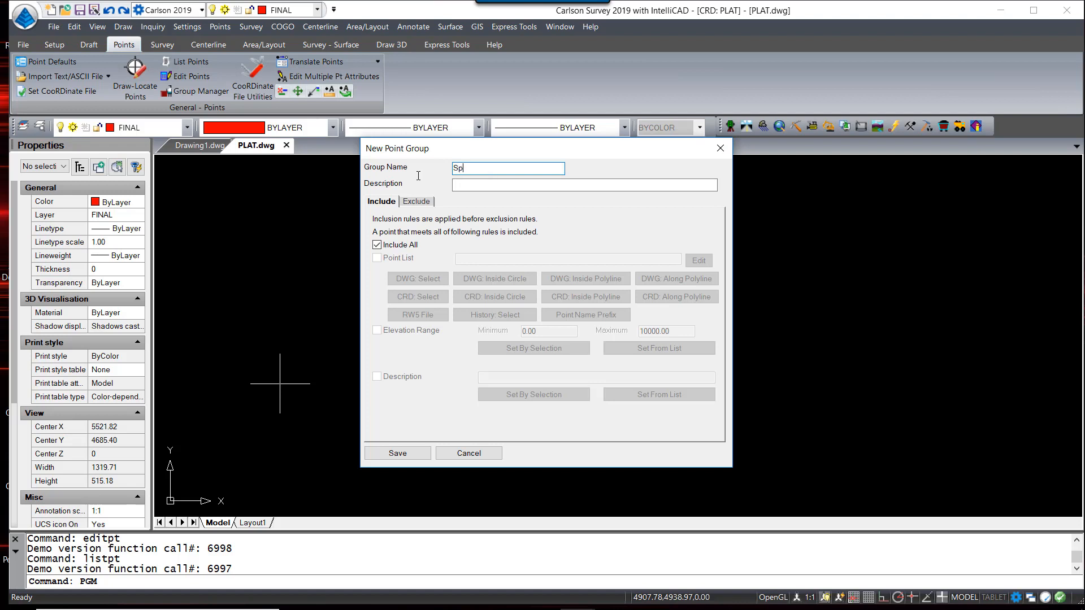
text(ot Shots)
click(376, 376)
click(510, 378)
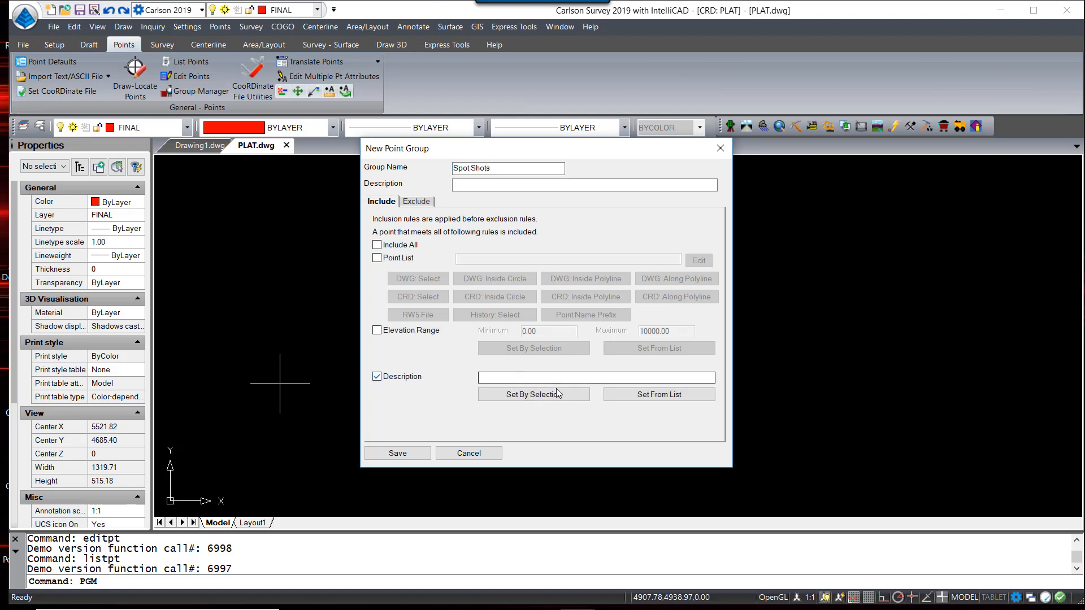
text(x)
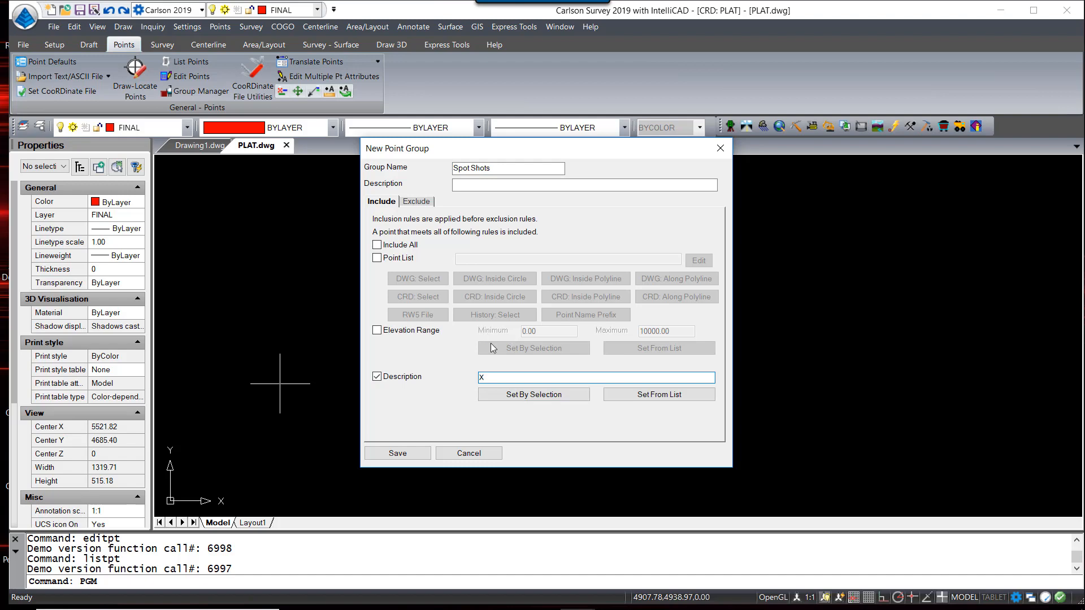
click(397, 453)
click(271, 284)
click(267, 230)
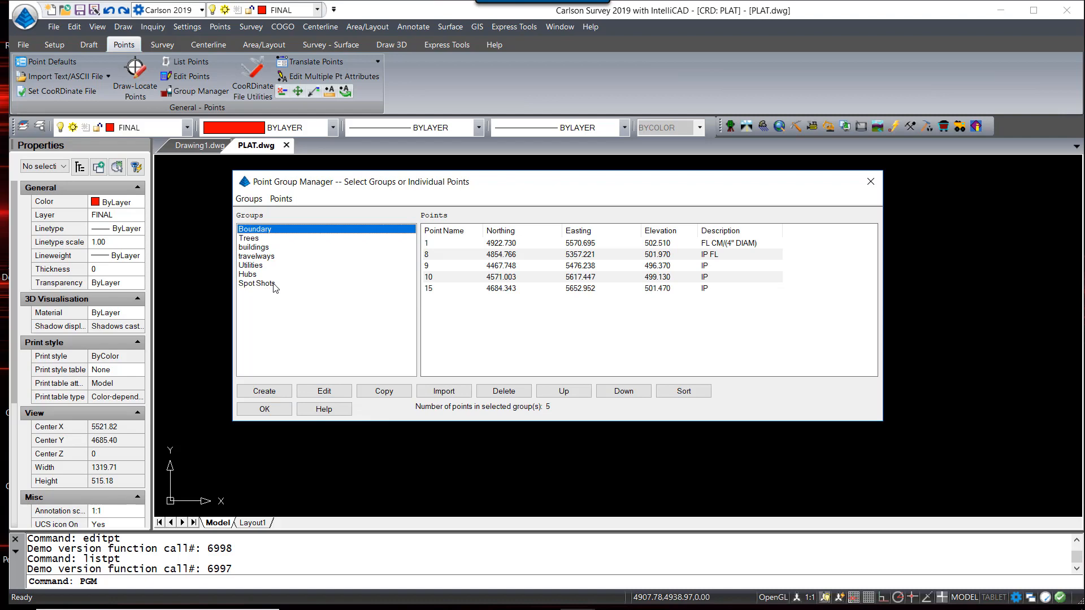
Select the Boundary through Spot Shots groups, review their 53 points, and close the manager
shift+click(257, 284)
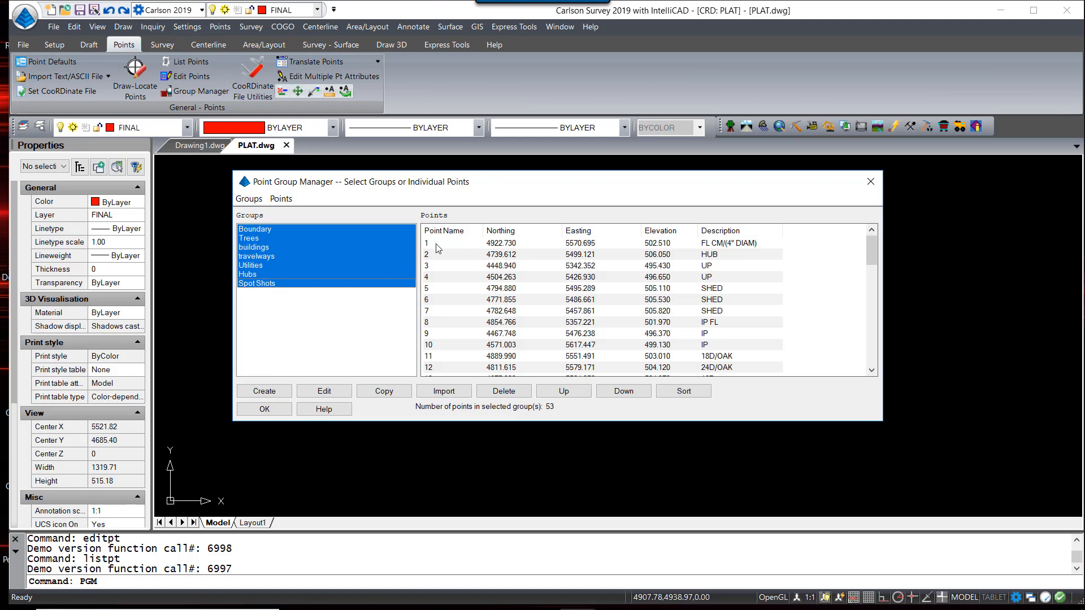
scroll(440, 249, down, 3)
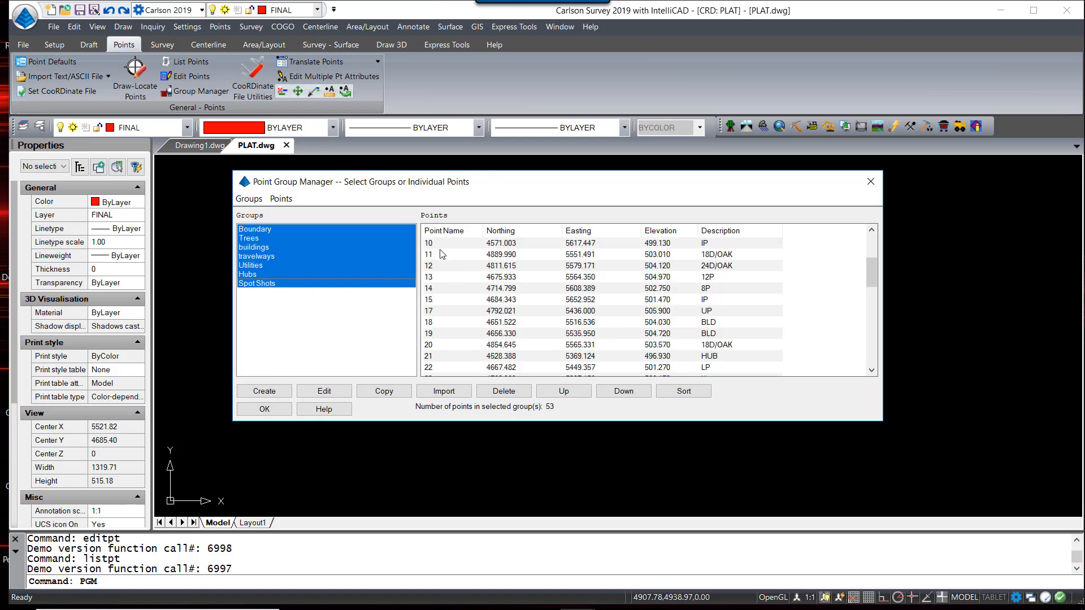
scroll(452, 270, down, 8)
scroll(452, 270, down, 3)
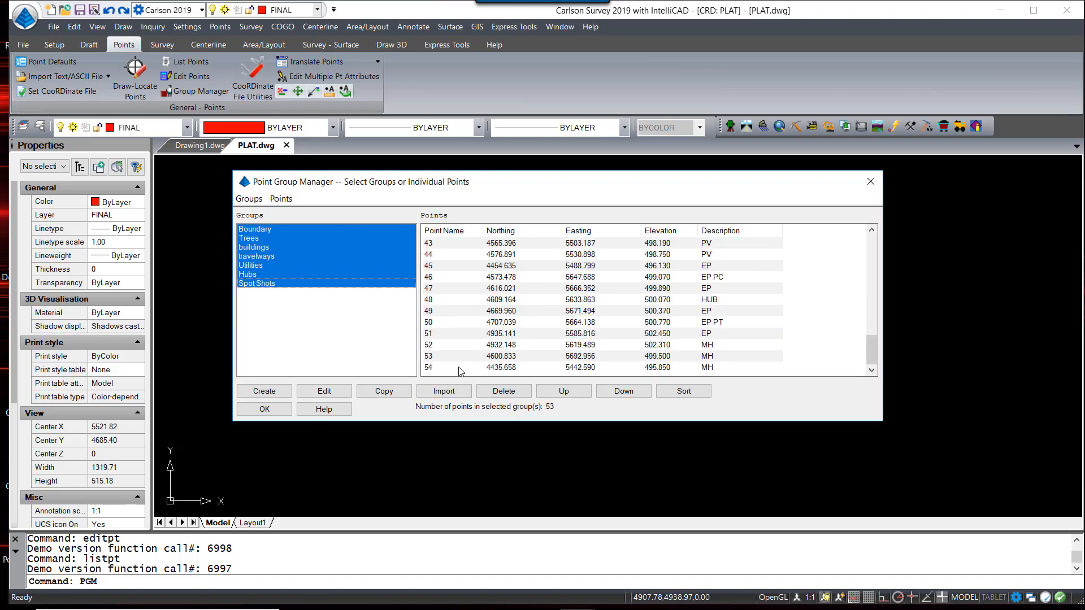
click(264, 409)
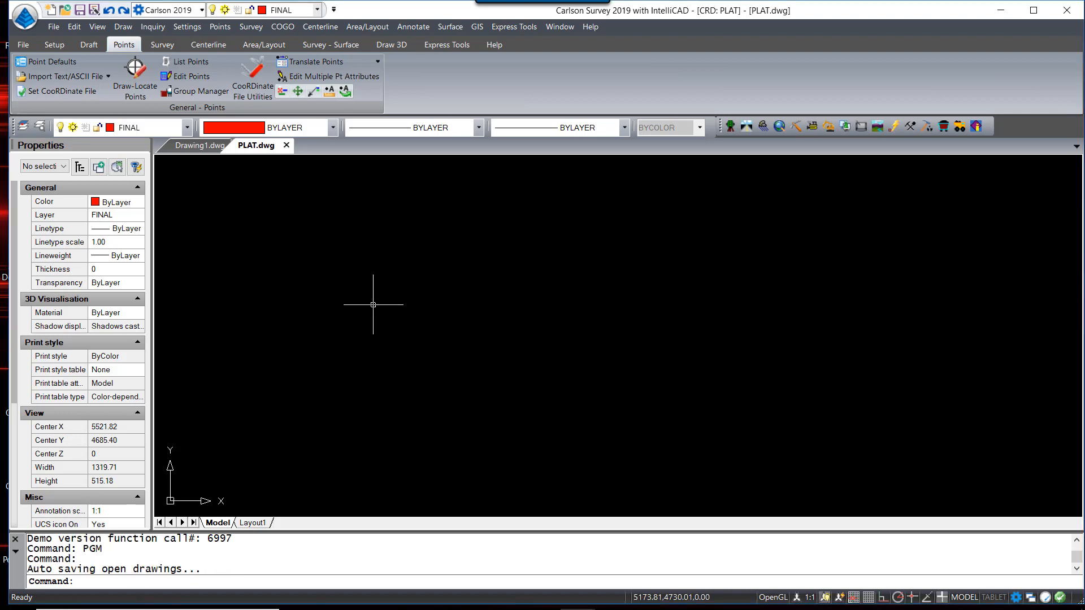
Set Draw-Locate Points to layer PNTS-BNDRY with the SPT26 symbol, drawing by point group
click(139, 78)
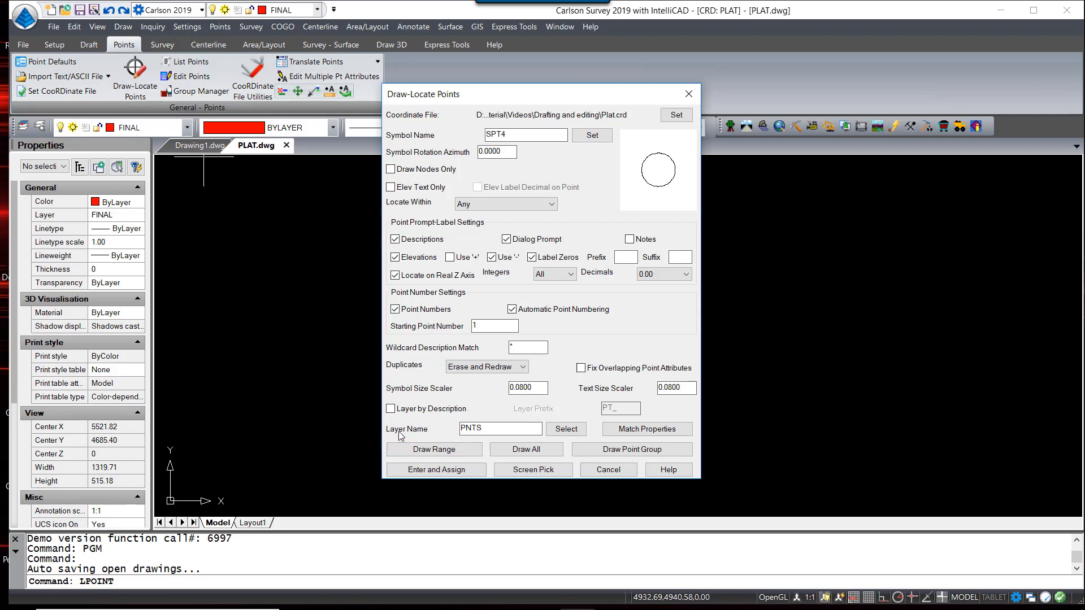
click(492, 432)
text(-BNDRY)
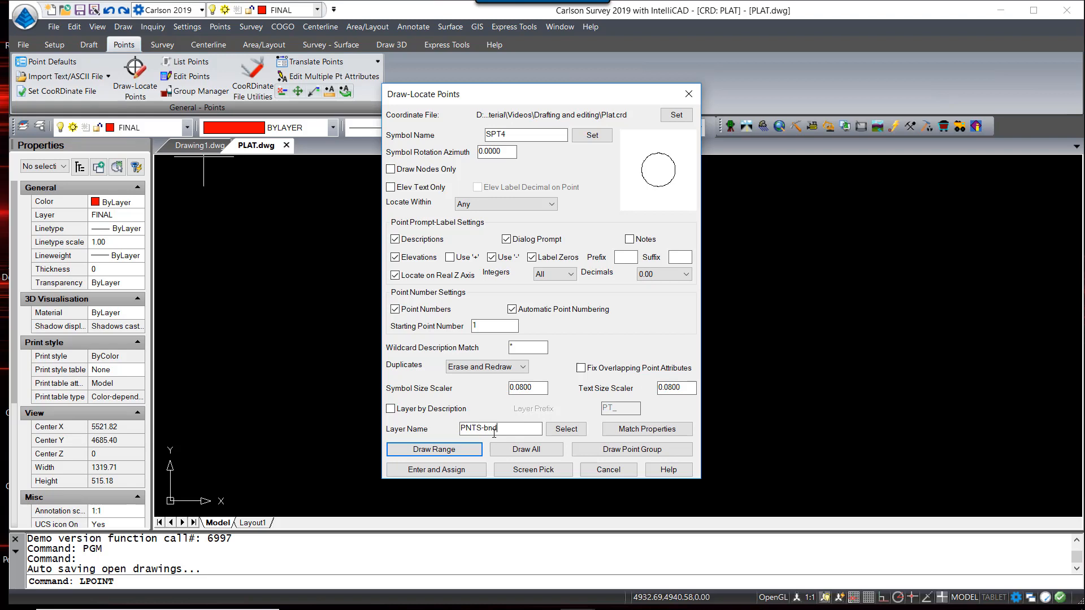
click(590, 135)
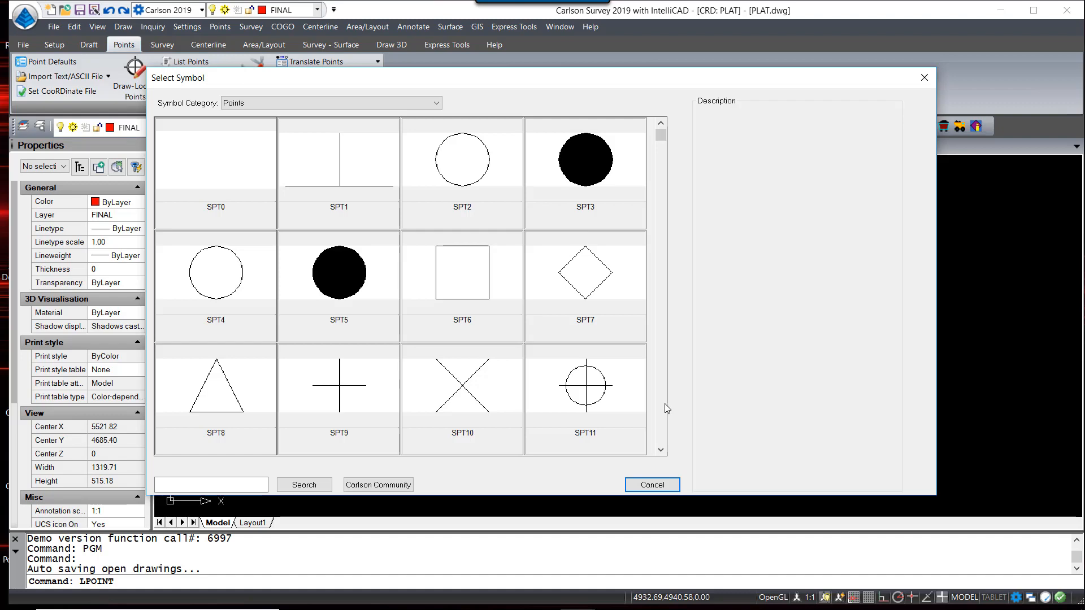
scroll(665, 403, down, 2)
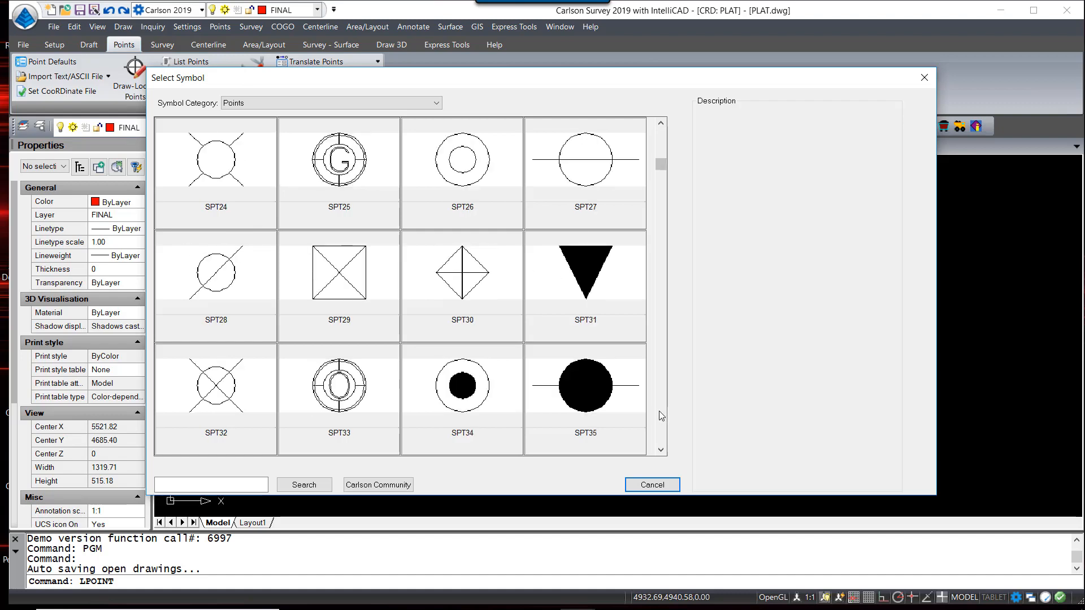
click(467, 177)
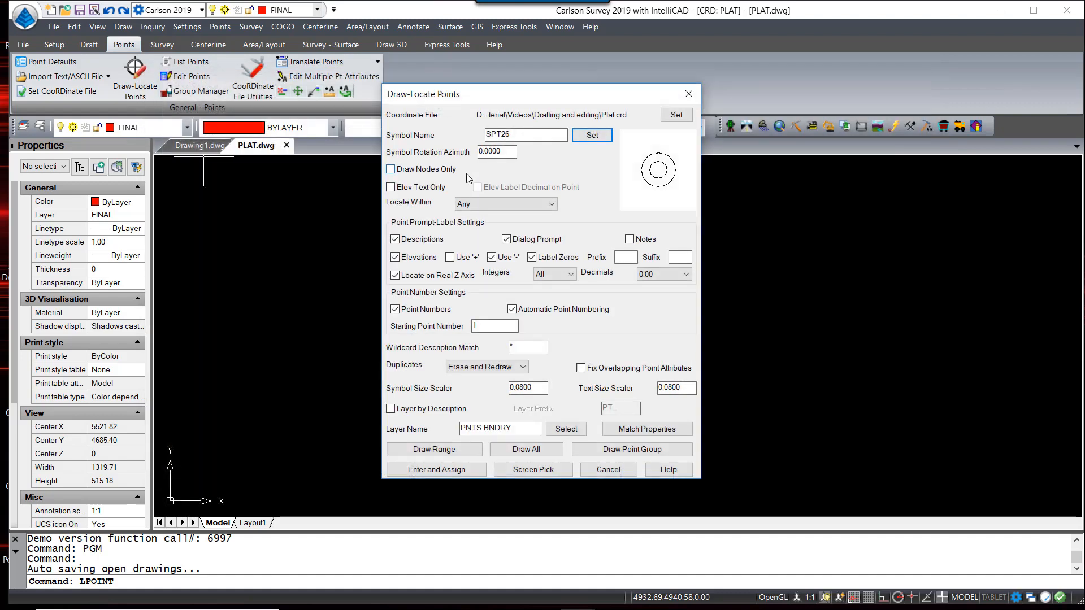
click(622, 450)
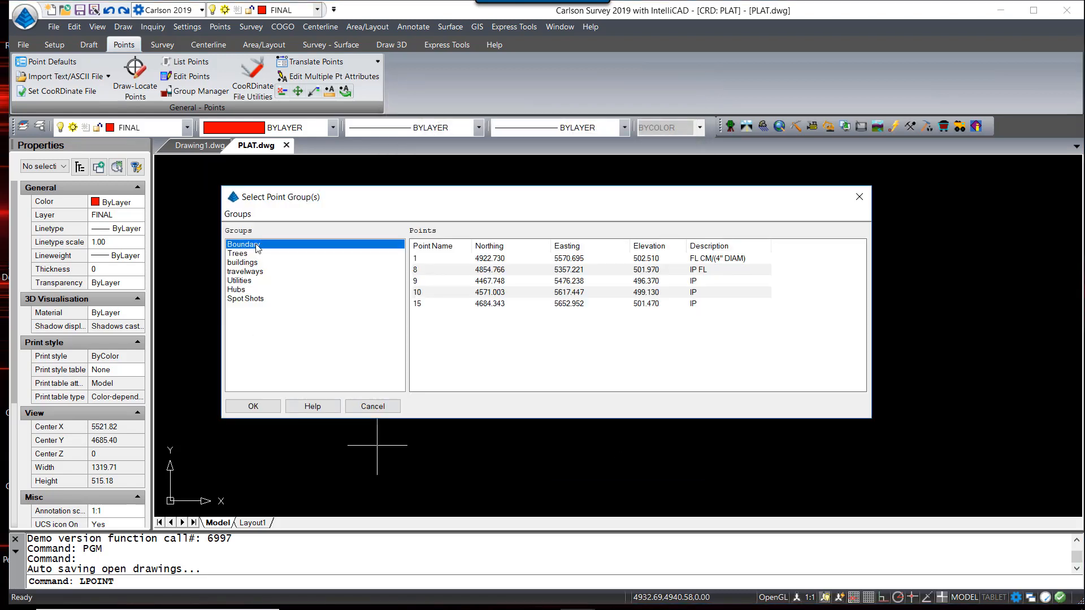
Draw the Boundary group points and zoom in to inspect point 8 (IP FL)
click(254, 407)
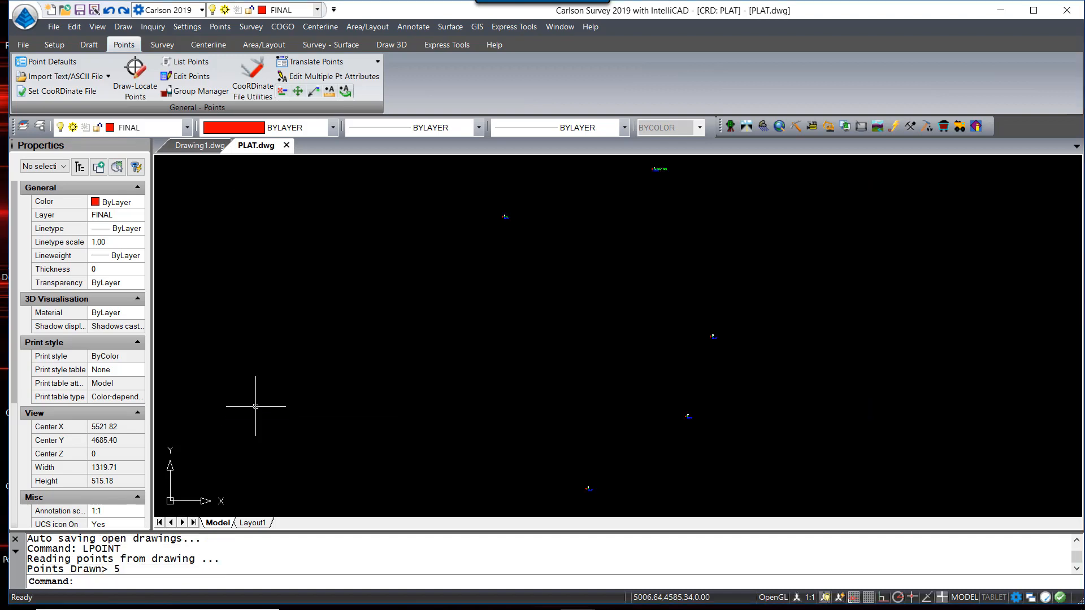
scroll(509, 212, up, 5)
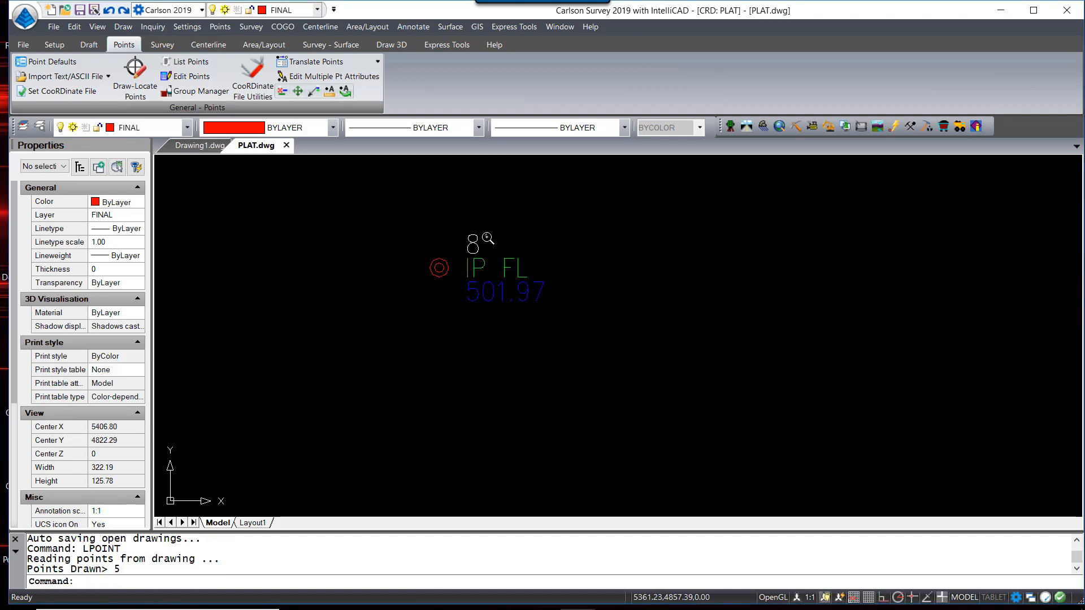
scroll(487, 239, up, 3)
click(392, 312)
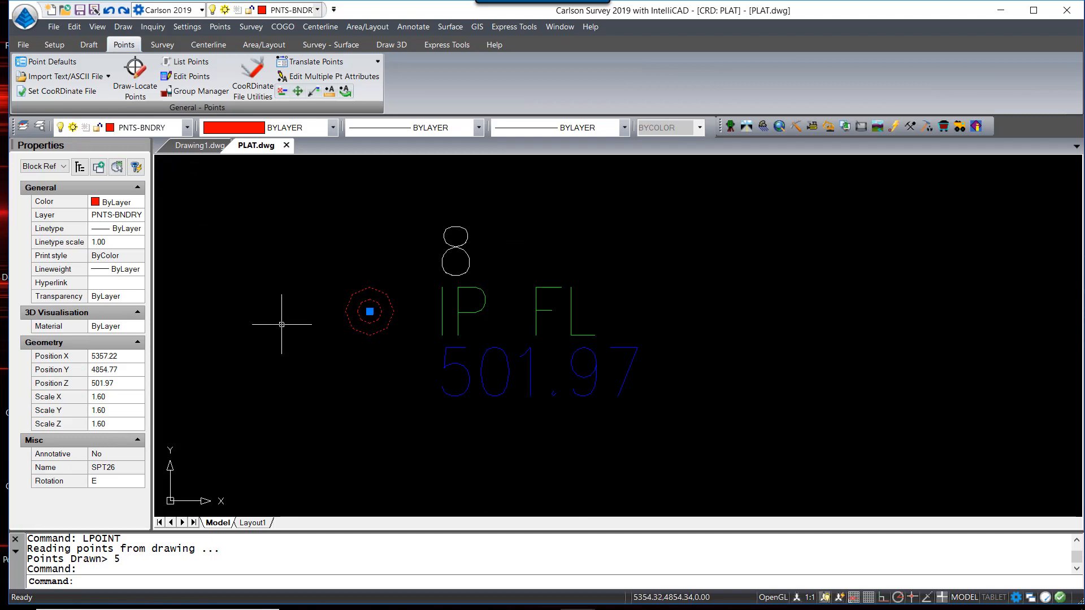
key(Escape)
Zoom to the drawing extents with ZE and bring up the Layers explorer
text(ZE)
key(Return)
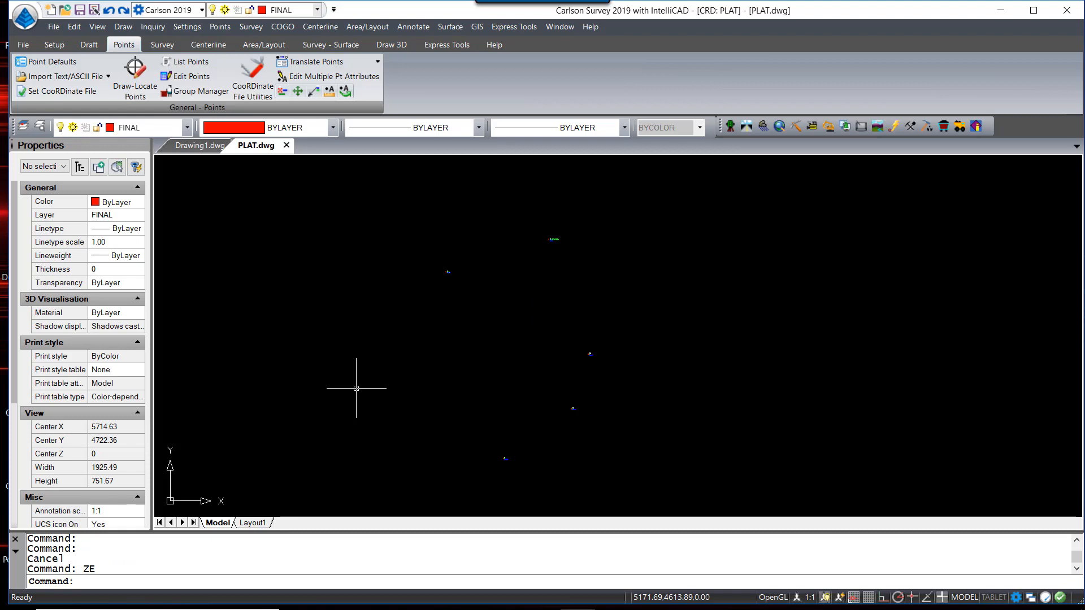
text(LA)
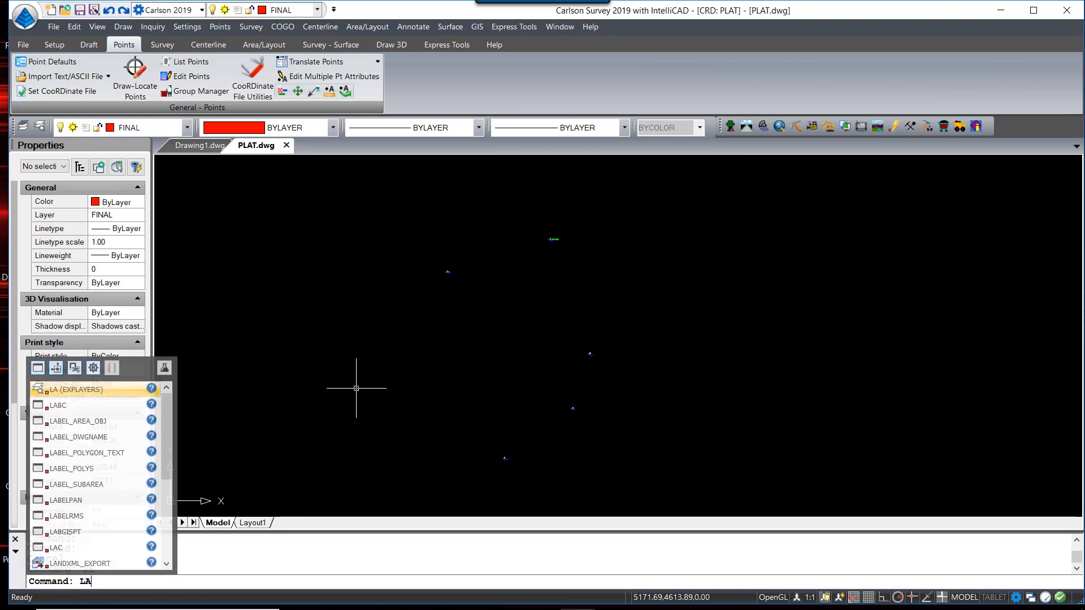
key(Escape)
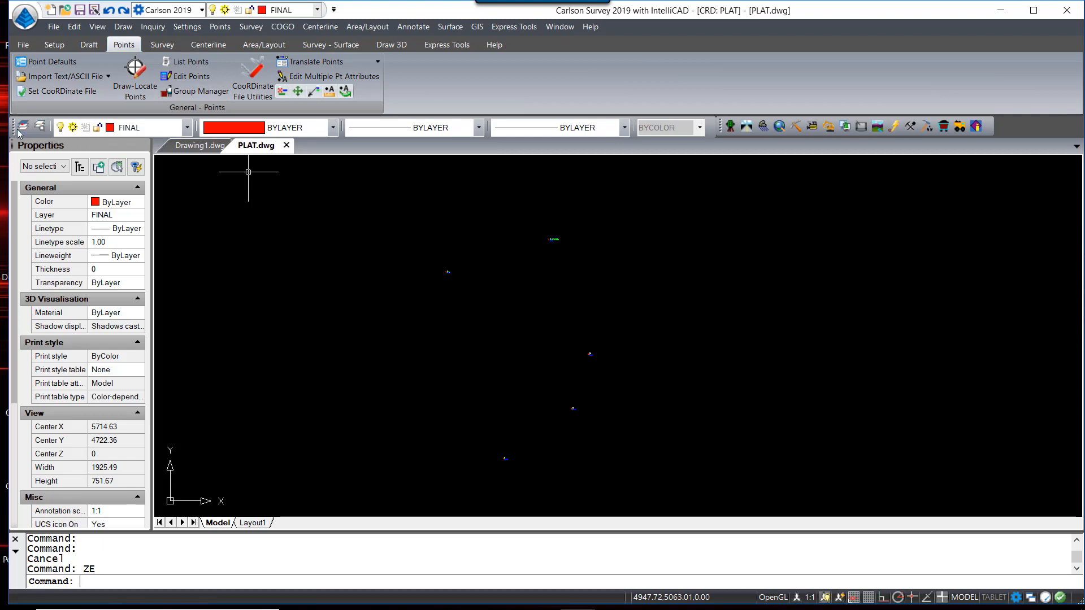
click(39, 130)
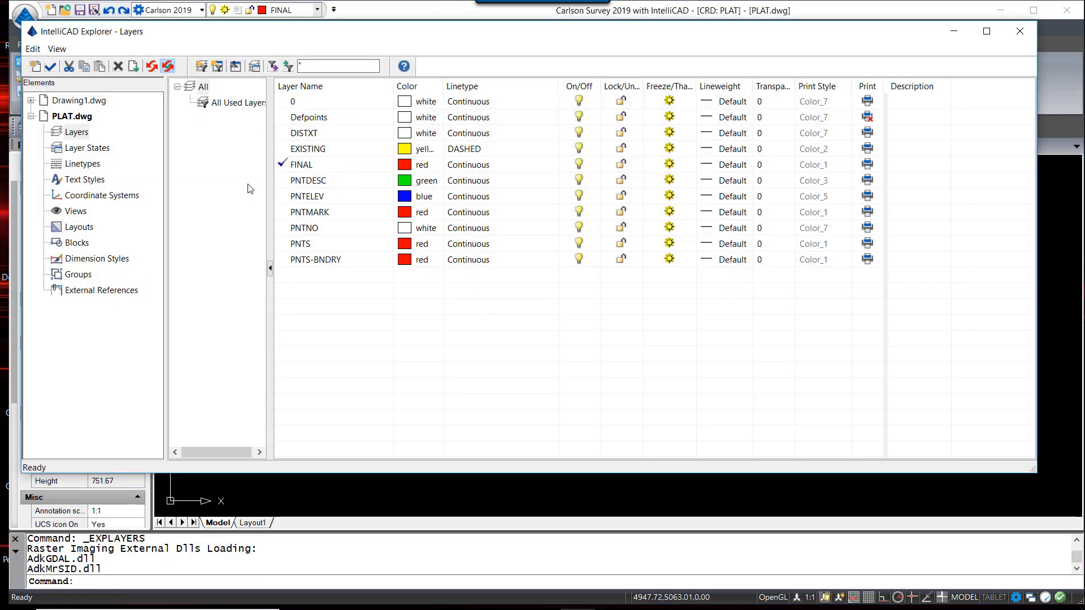
Add a layer named BNDRY with colour green (3), make it current, and close the explorer
right_click(315, 281)
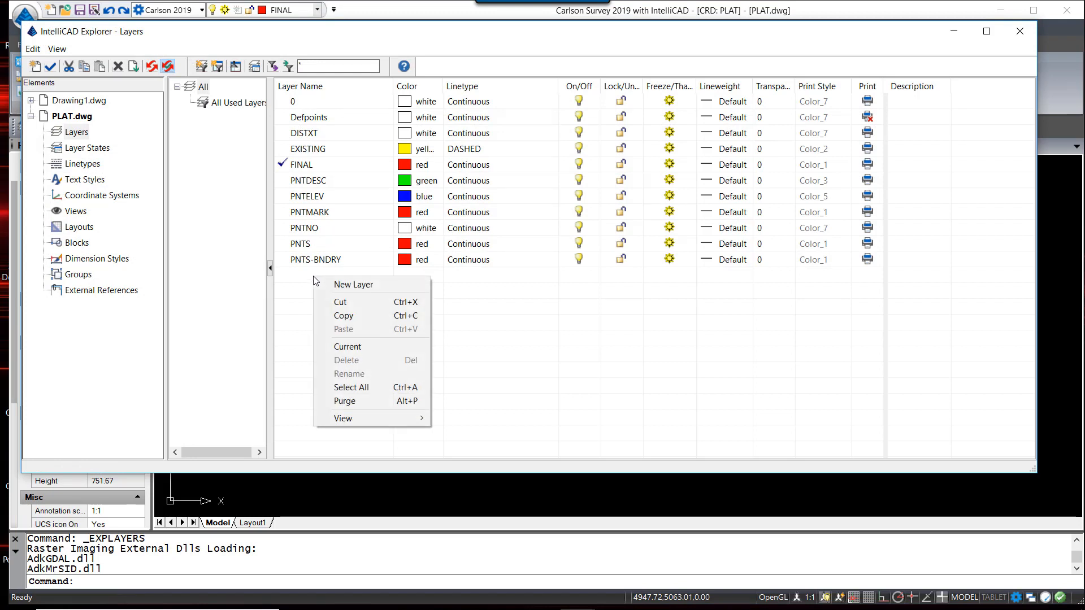
click(348, 285)
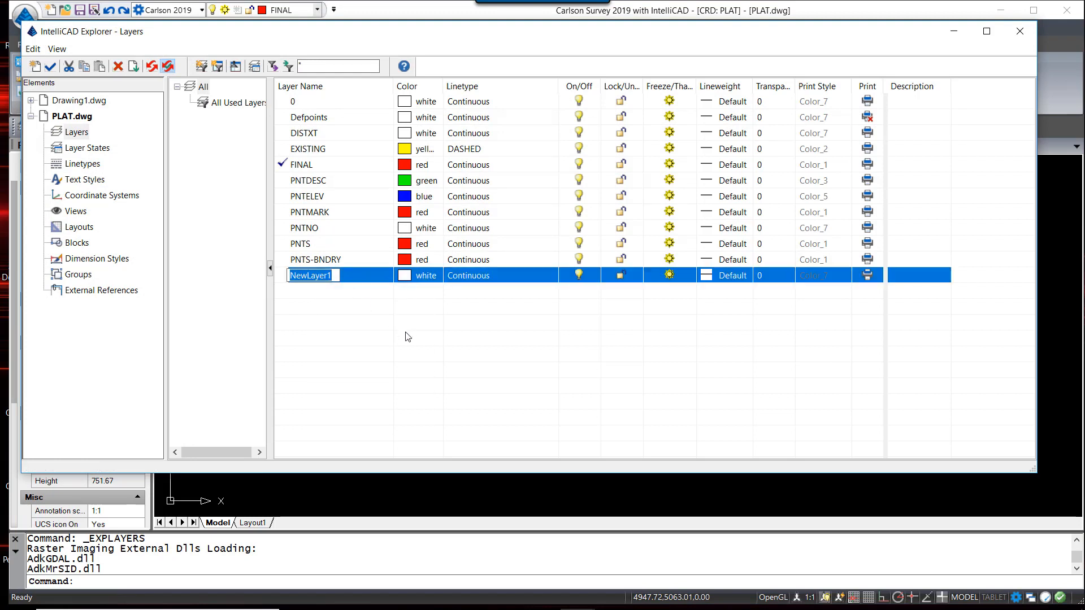
text(b)
key(BackSpace)
text(BNDRY)
click(405, 280)
click(292, 200)
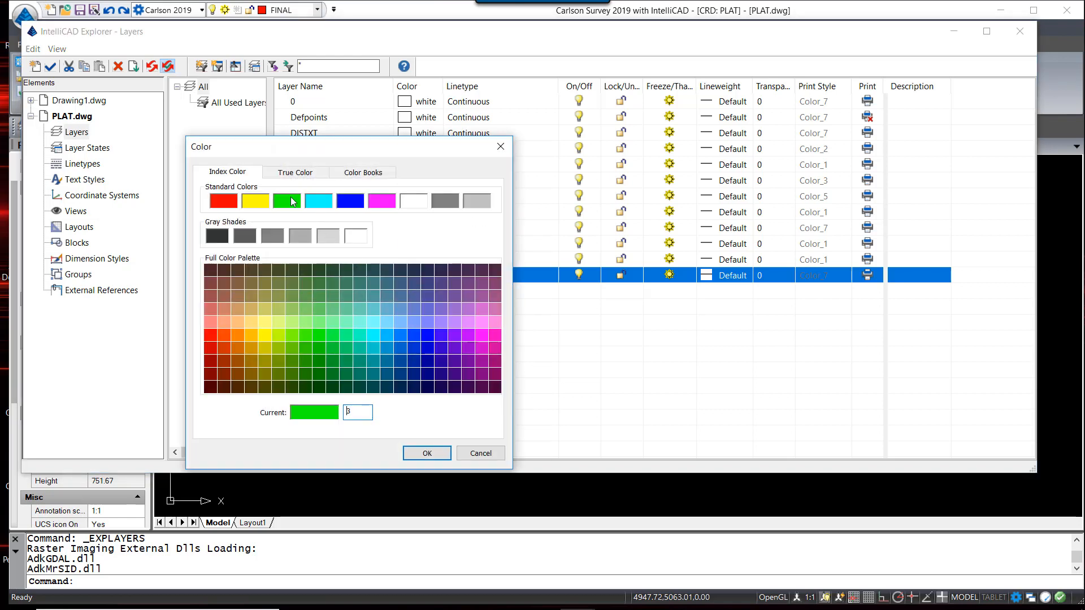
click(425, 452)
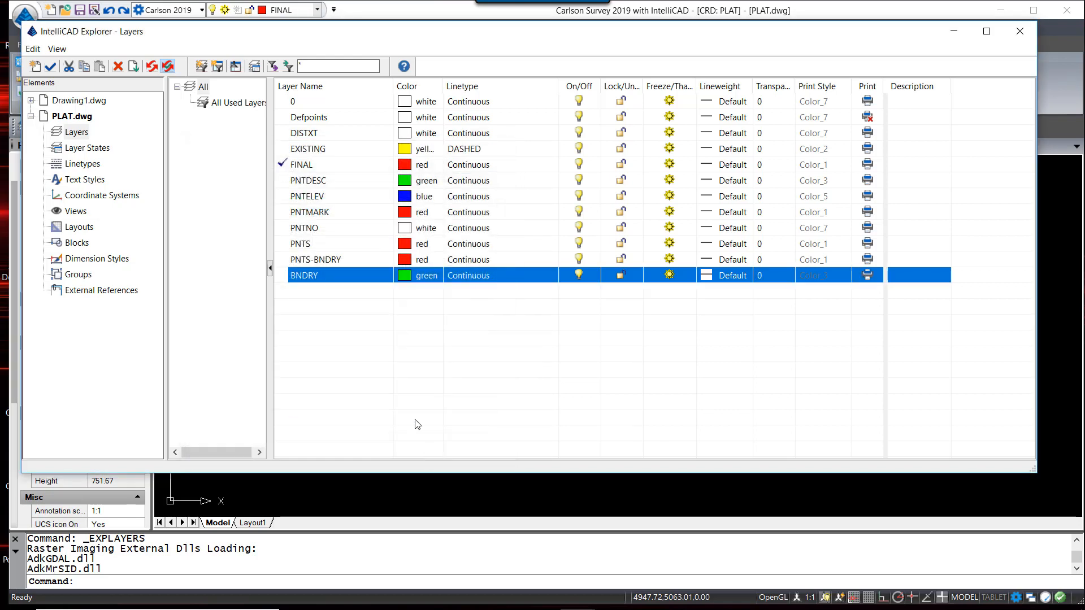
double_click(288, 275)
click(1017, 39)
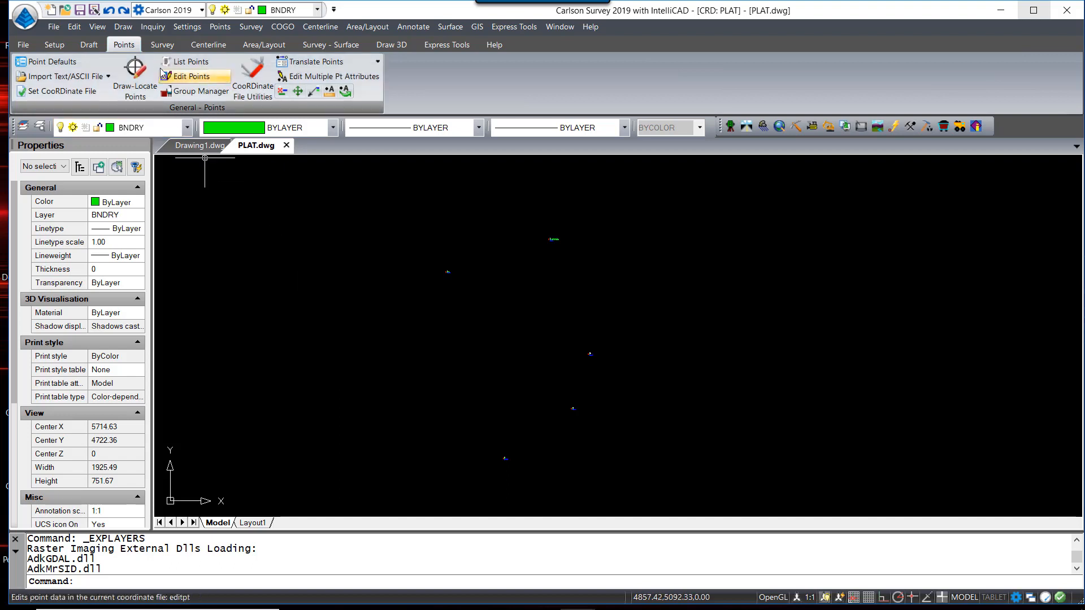
Draw a 2D polyline on BNDRY from point 1 through points 8 to 10
click(91, 46)
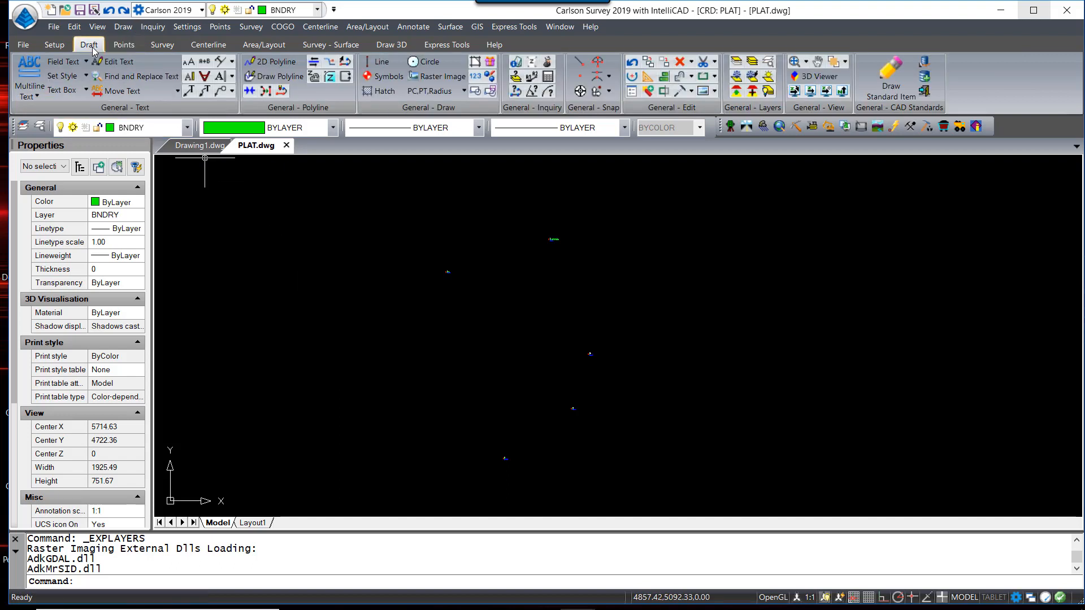
click(267, 64)
drag(522, 185, 558, 95)
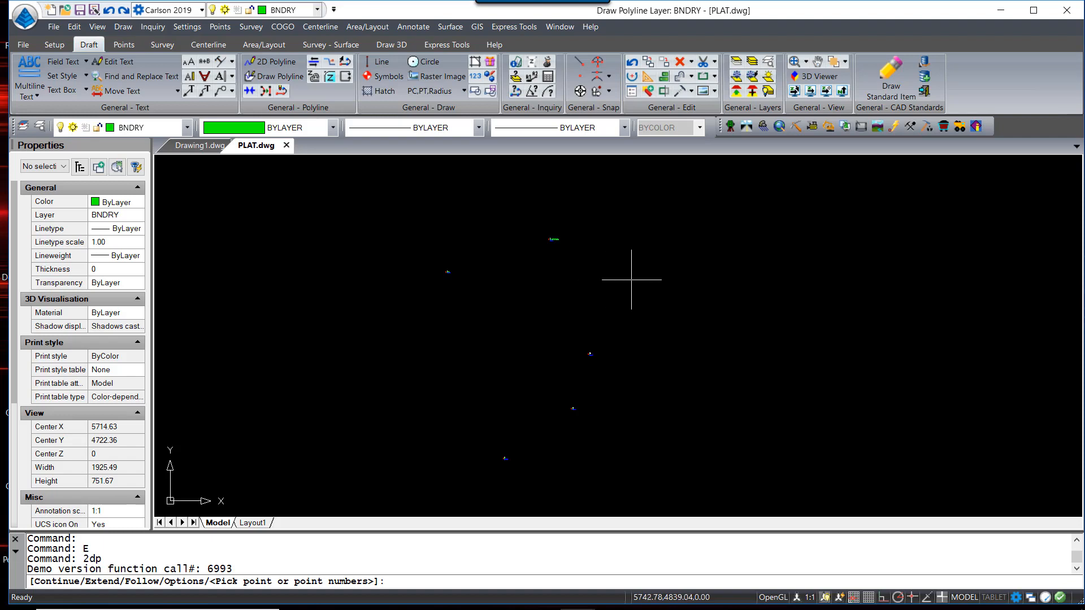
text(1)
key(Return)
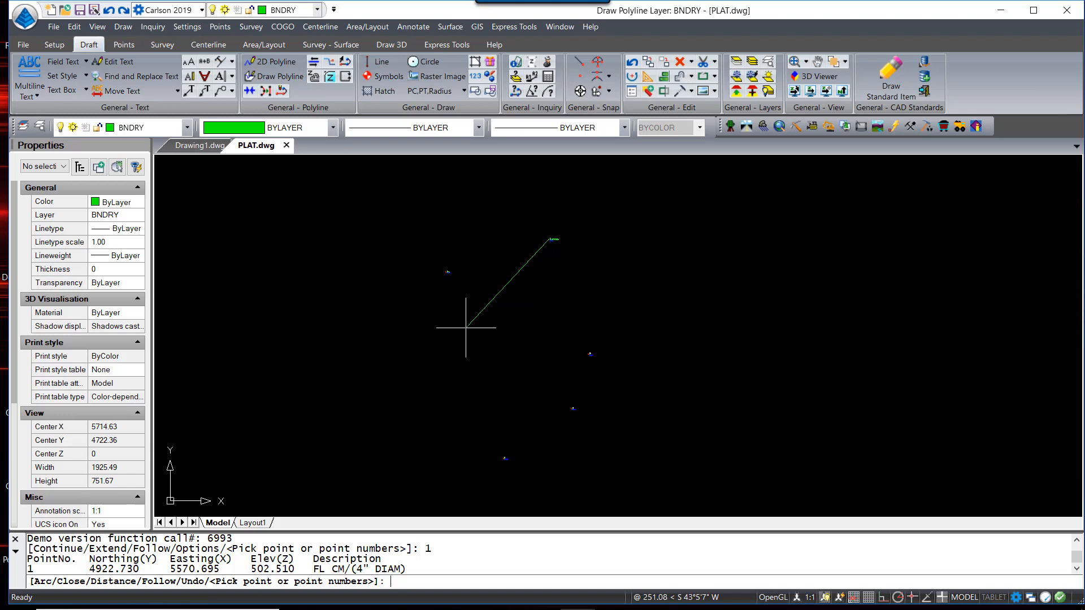
text(8-10)
key(Return)
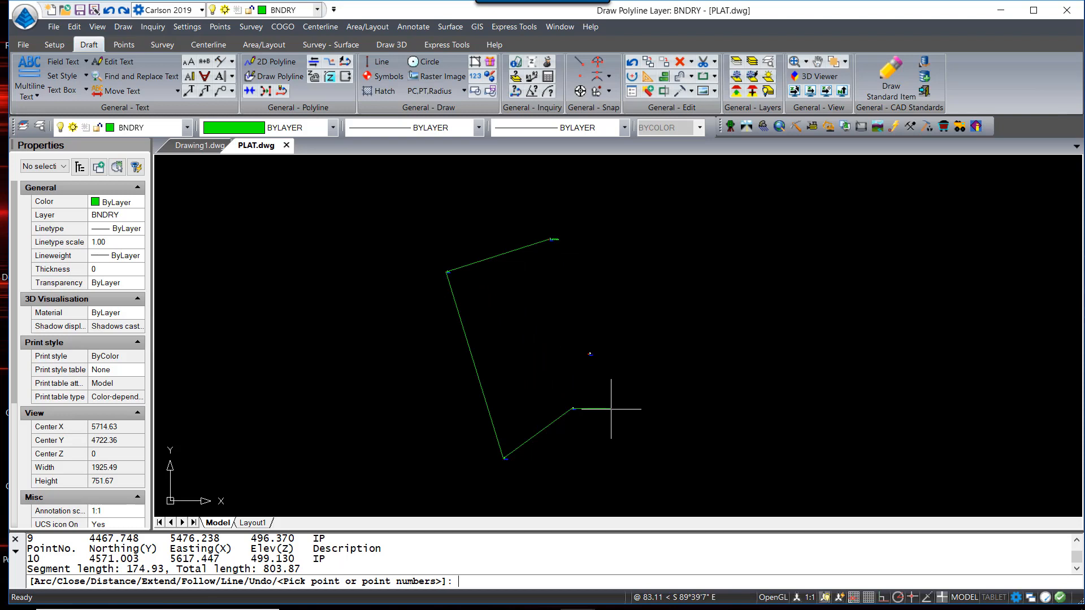
key(Return)
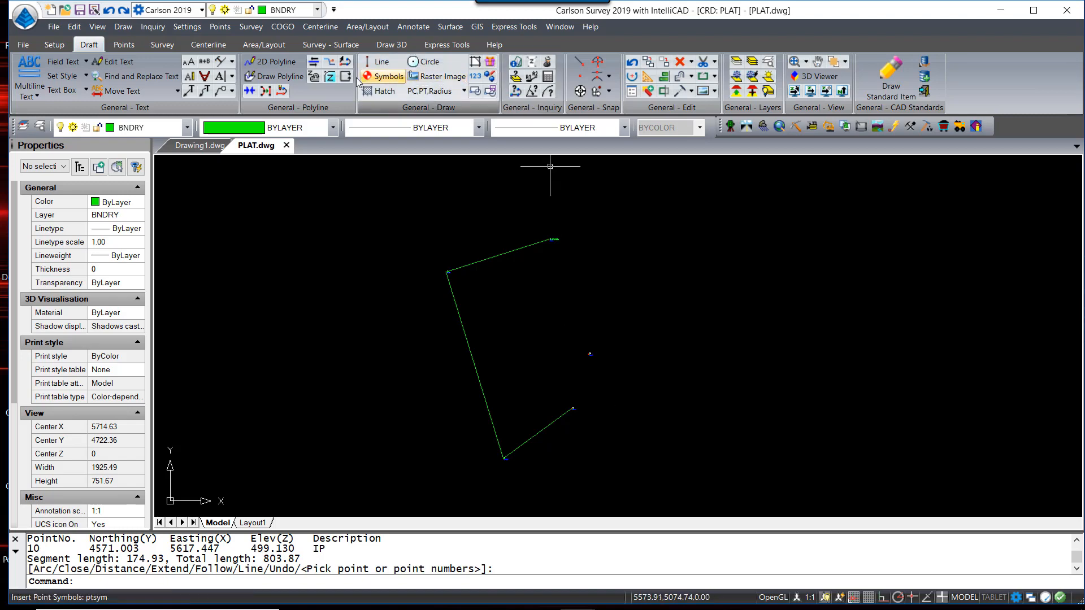
Restart 2D Polyline in Continue mode on the existing boundary polyline
click(273, 62)
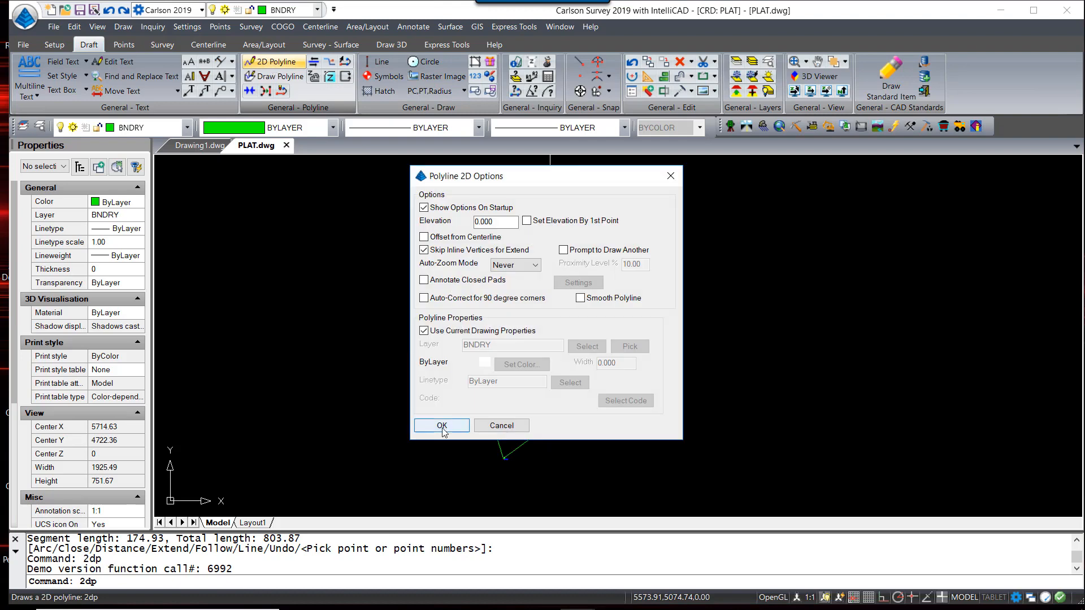
click(434, 421)
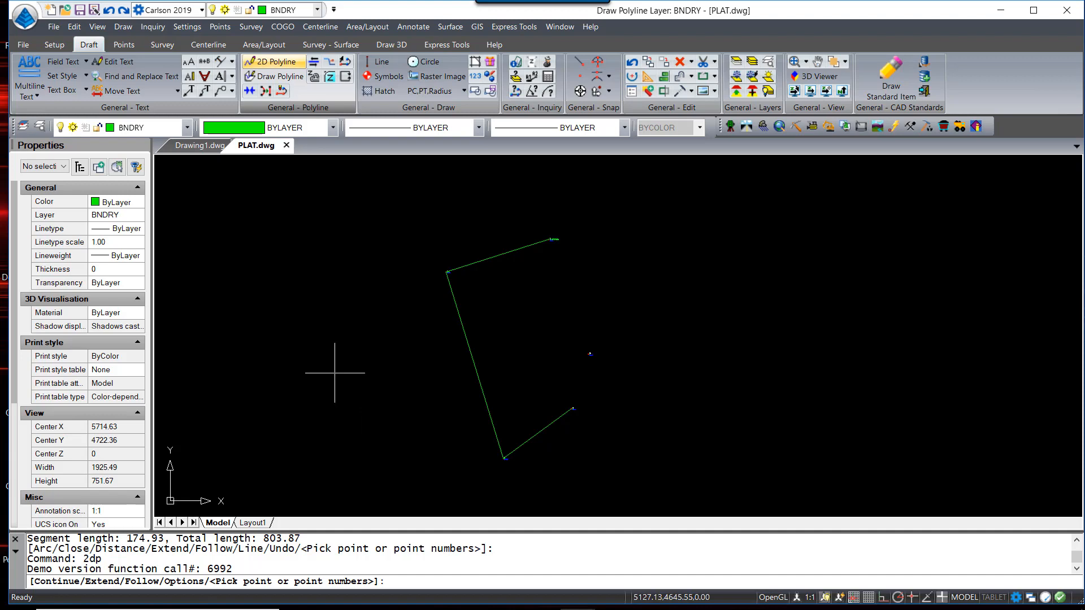
text(C)
key(Return)
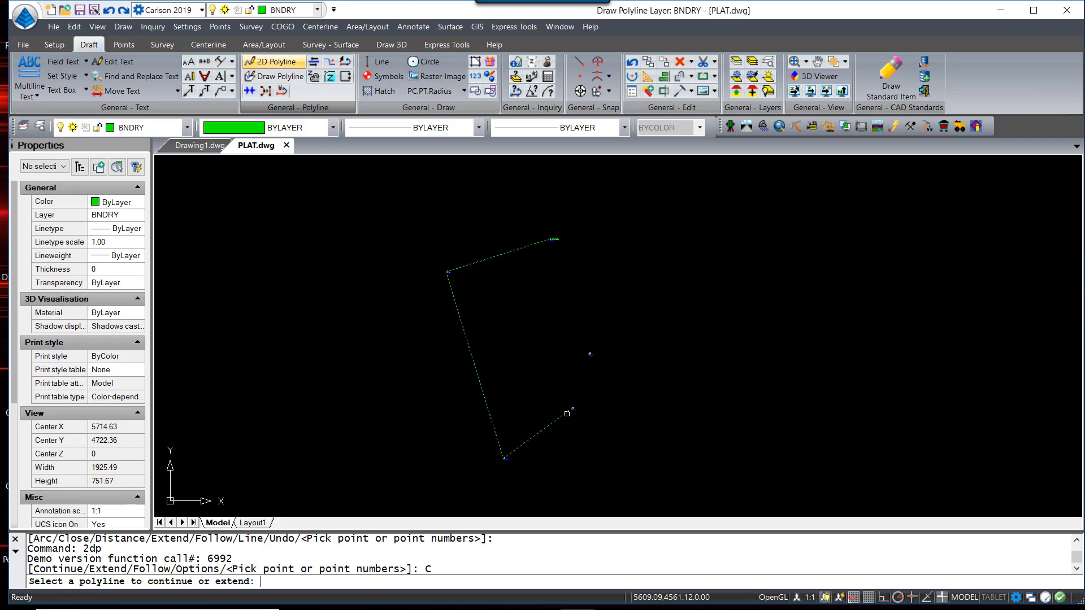
click(567, 413)
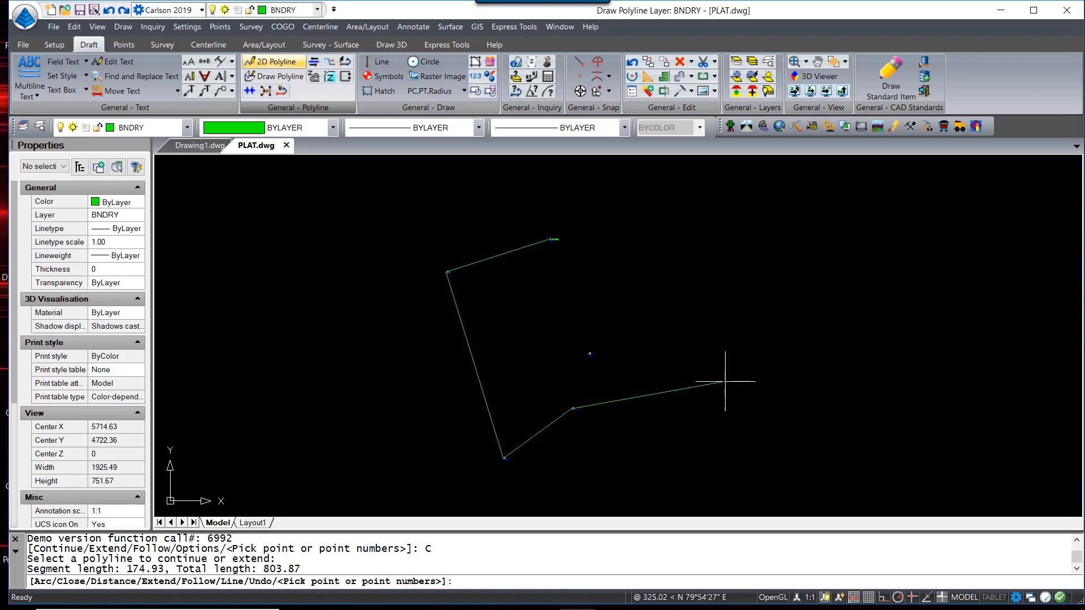
Add an arc segment to the boundary ending at point 15
text(A)
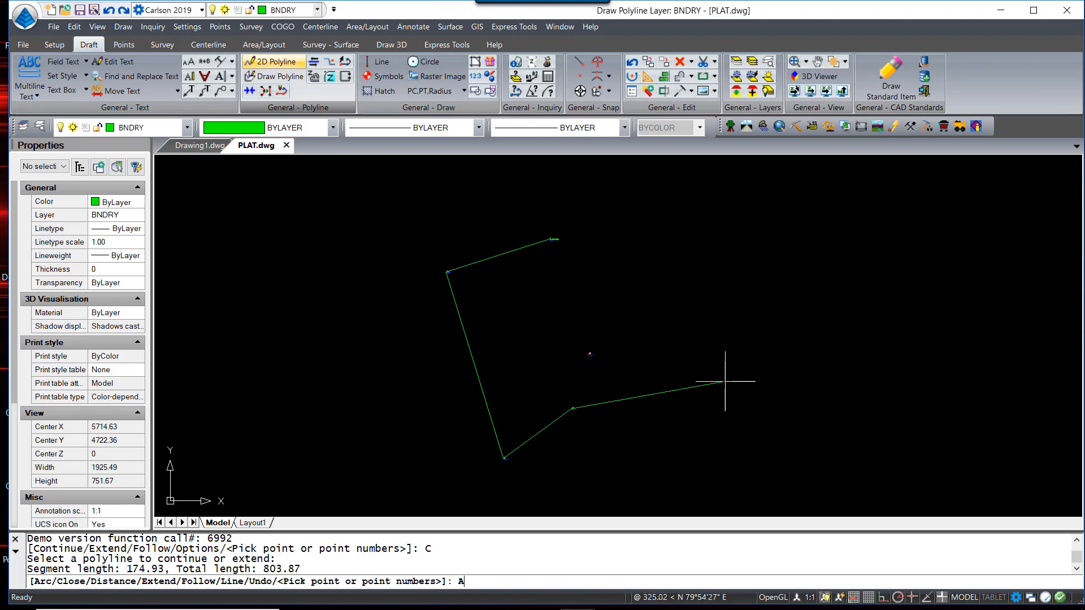
key(Return)
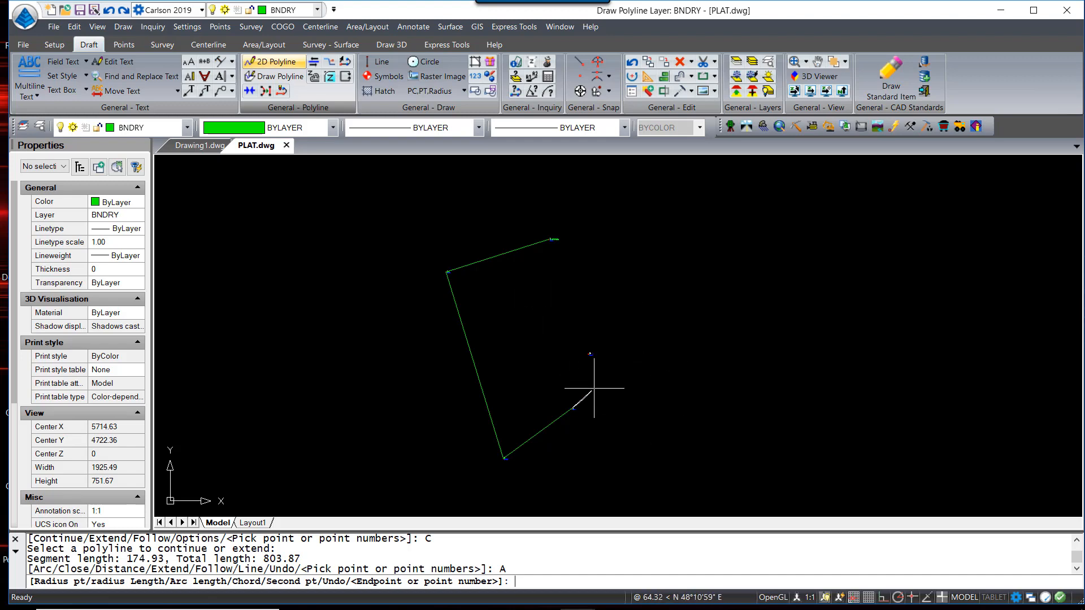
scroll(593, 387, up, 2)
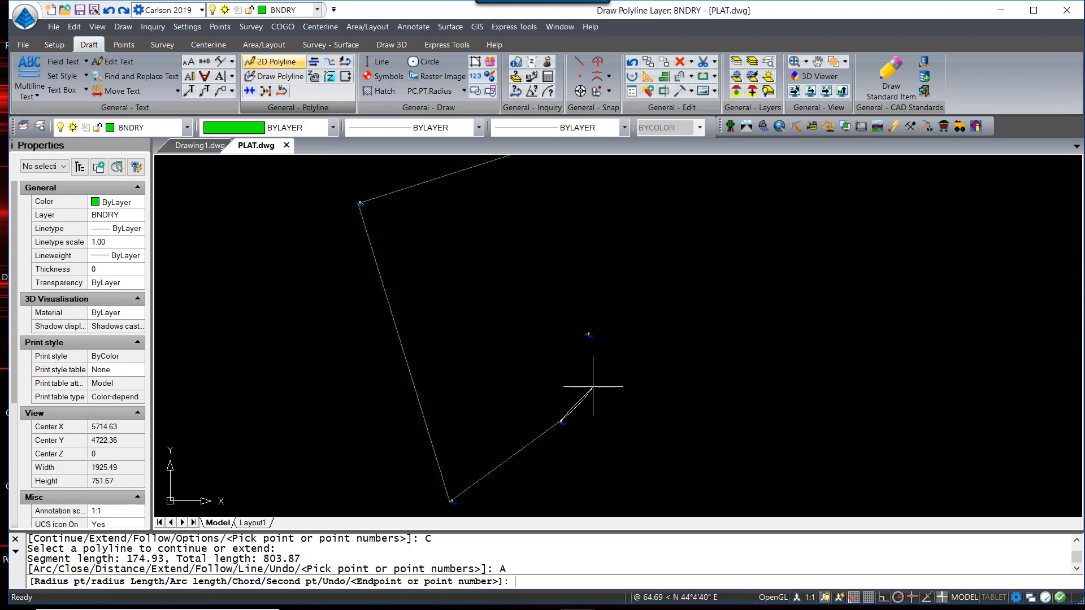
scroll(587, 361, up, 5)
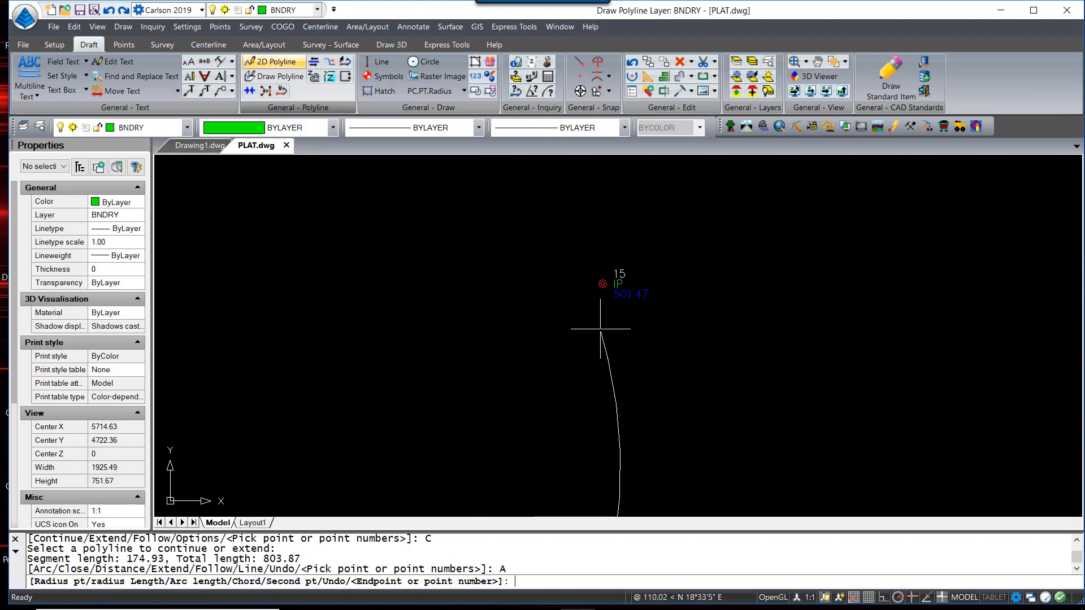
scroll(603, 327, down, 5)
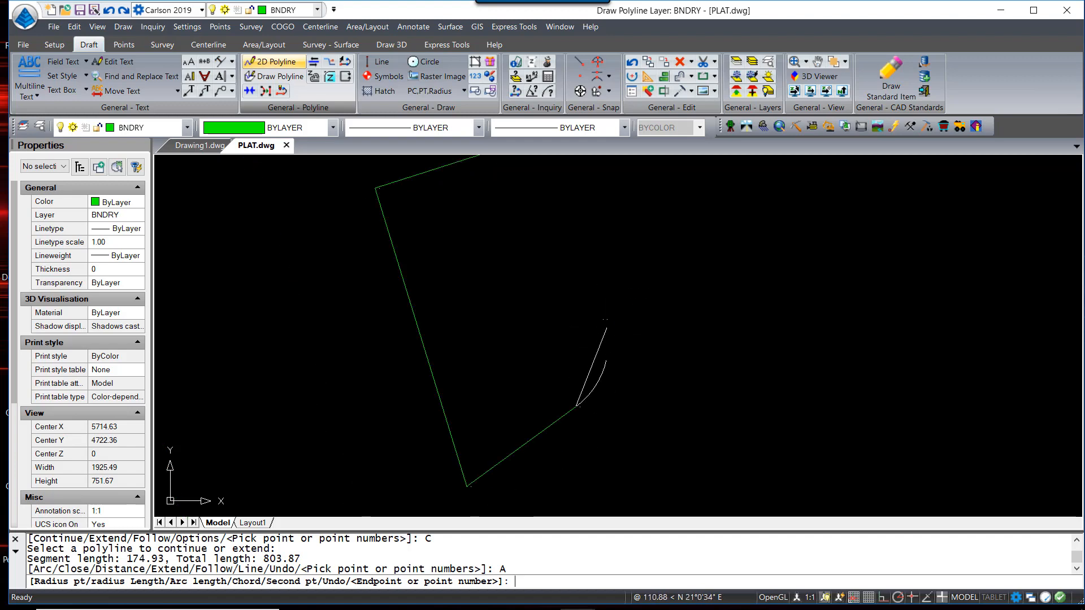
text(15)
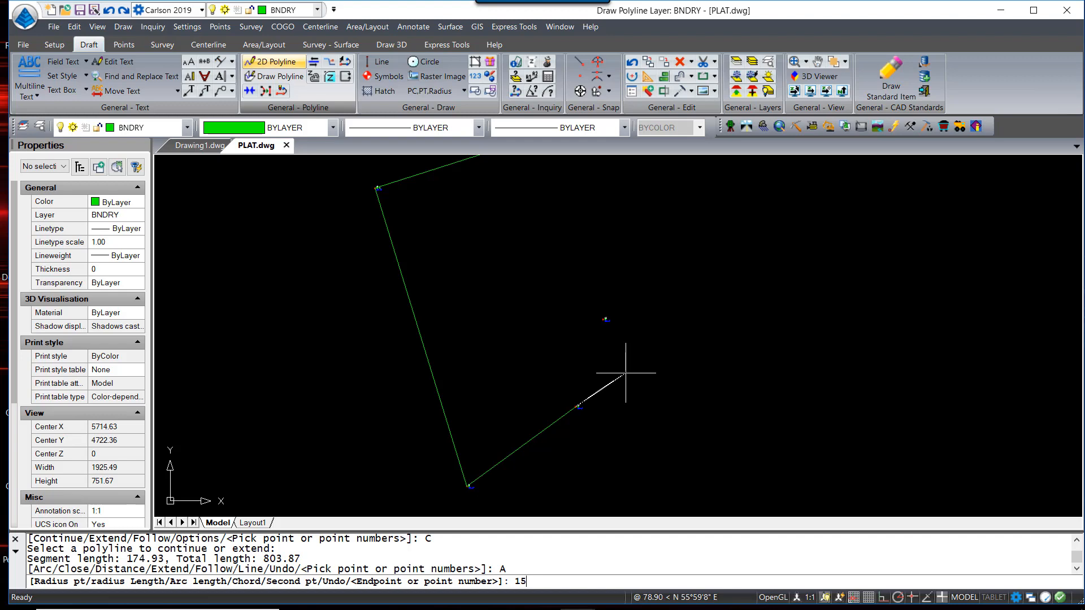
key(Return)
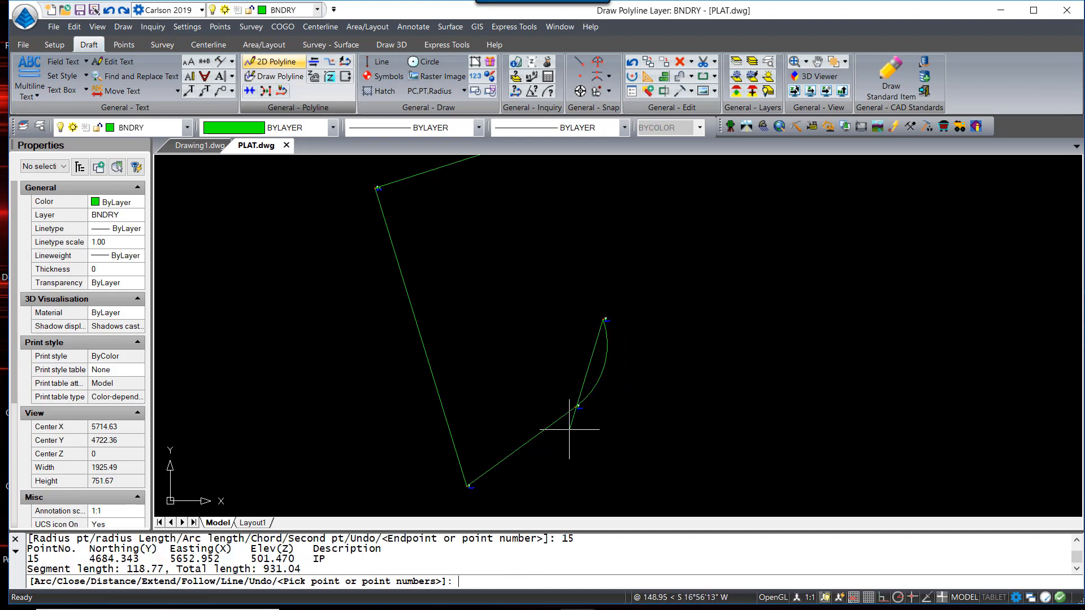
Close the boundary back to point 1, for a total length of 1183.22
scroll(577, 418, up, 3)
mouse_move(588, 418)
middle_down()
mouse_move(612, 314)
mouse_move(546, 422)
middle_up()
scroll(558, 406, down, 2)
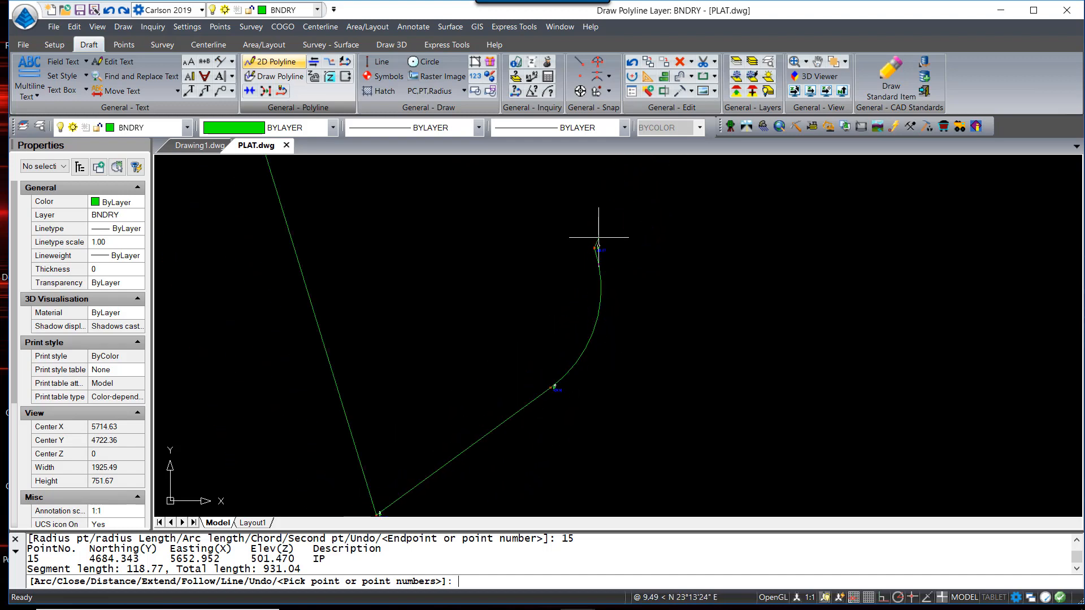
scroll(599, 237, up, 2)
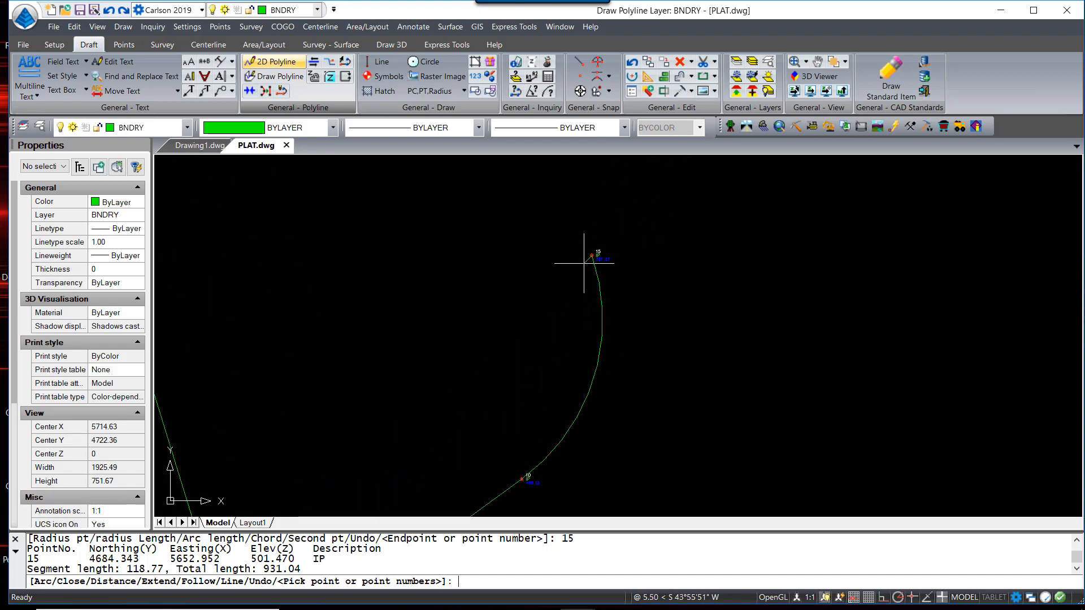
scroll(583, 263, down, 3)
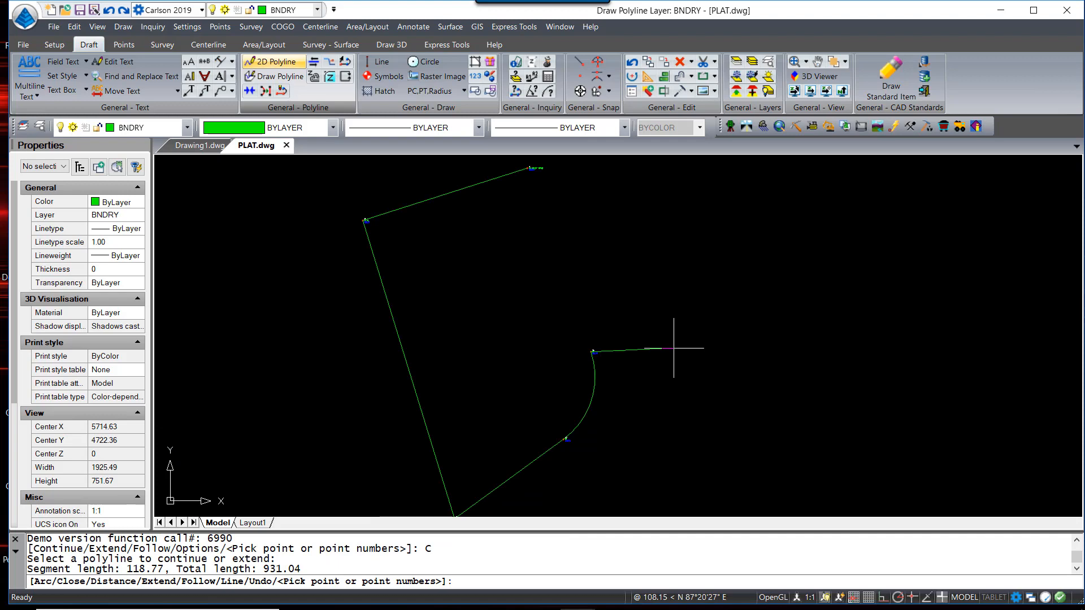
text(1)
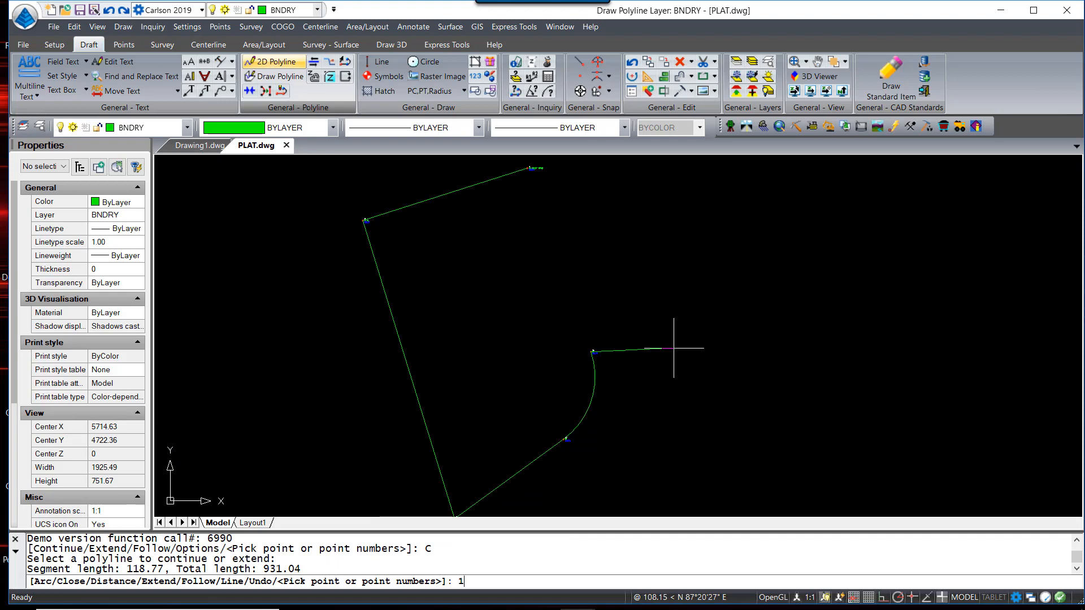
key(Return)
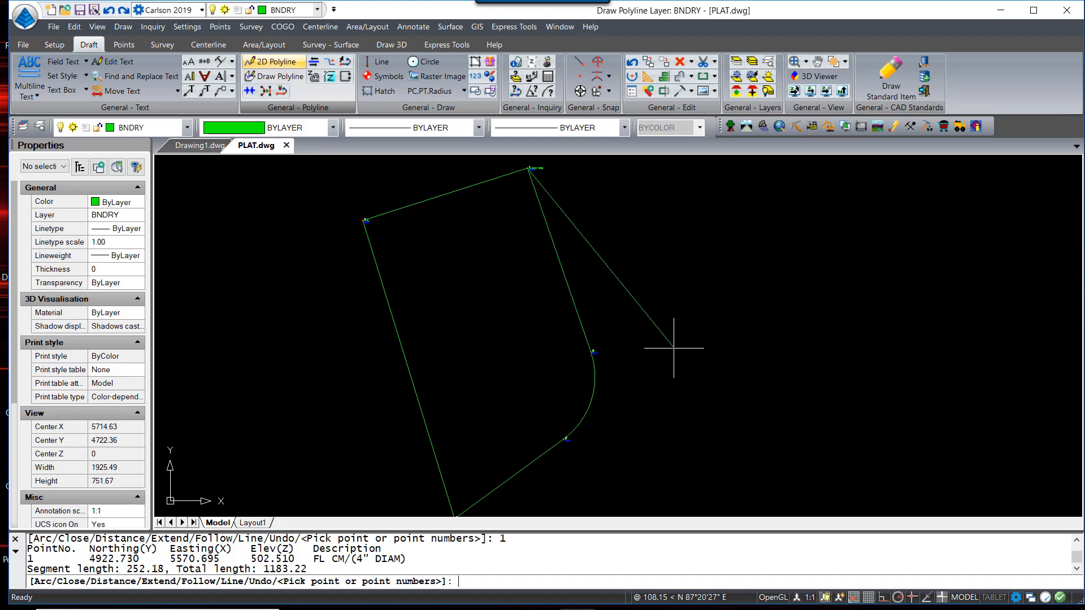
key(Escape)
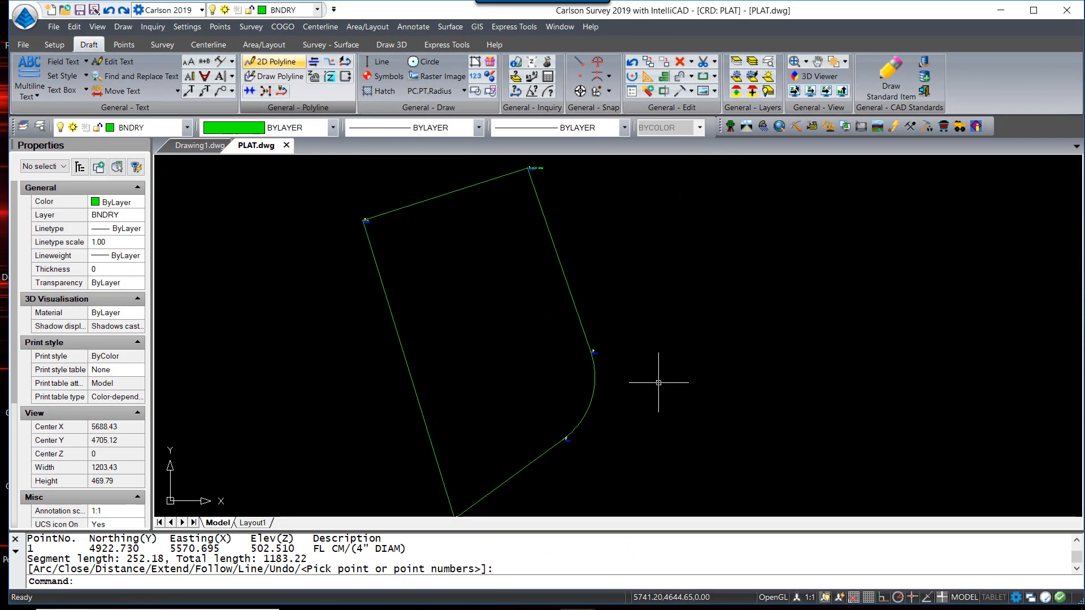
key(F2)
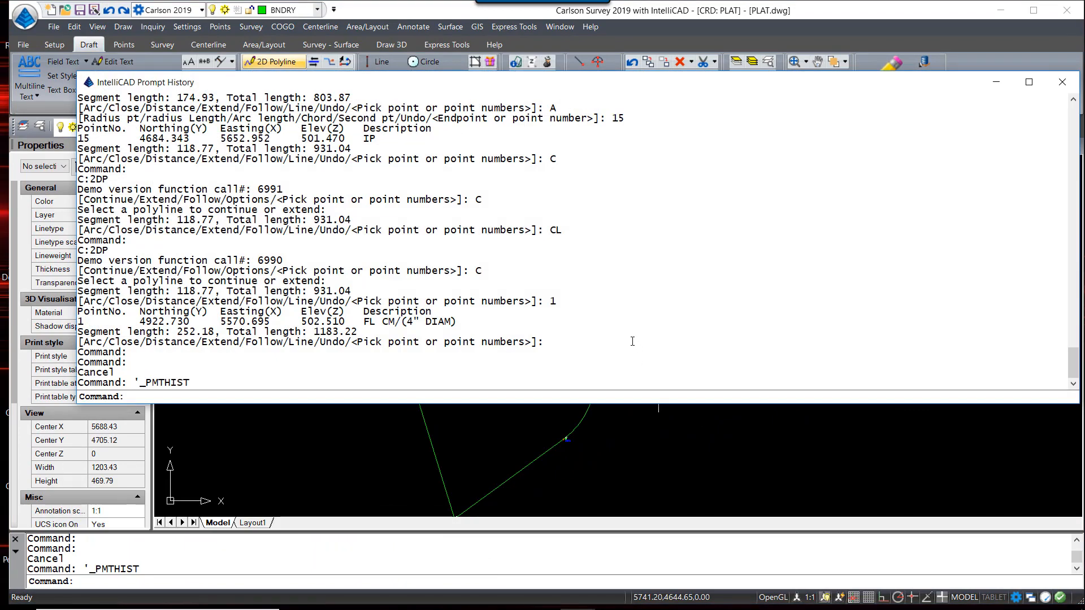
drag(1079, 263, 797, 226)
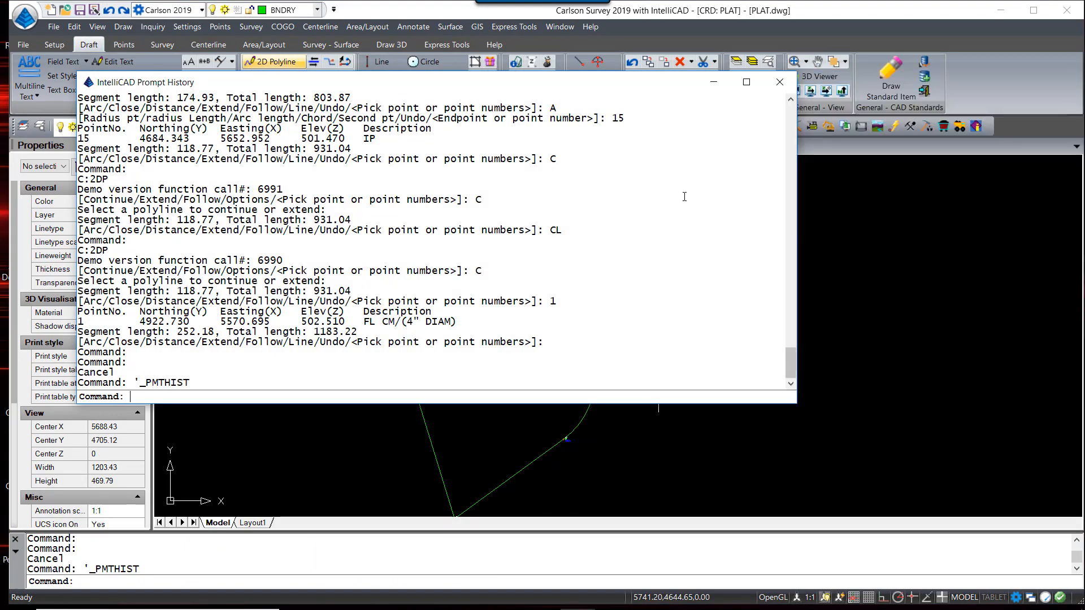
scroll(316, 174, up, 1)
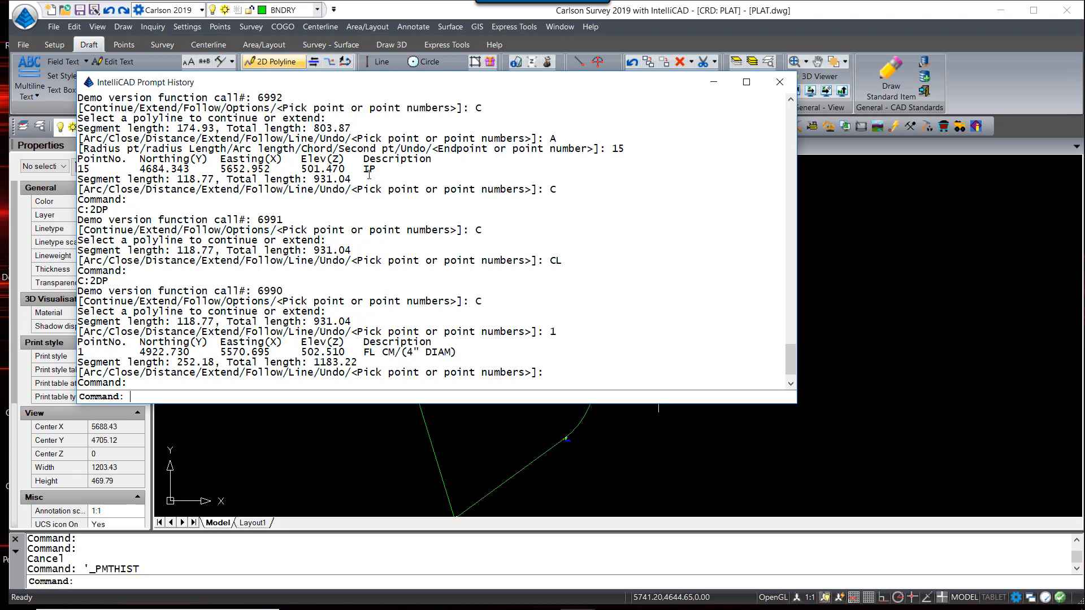
scroll(370, 174, down, 1)
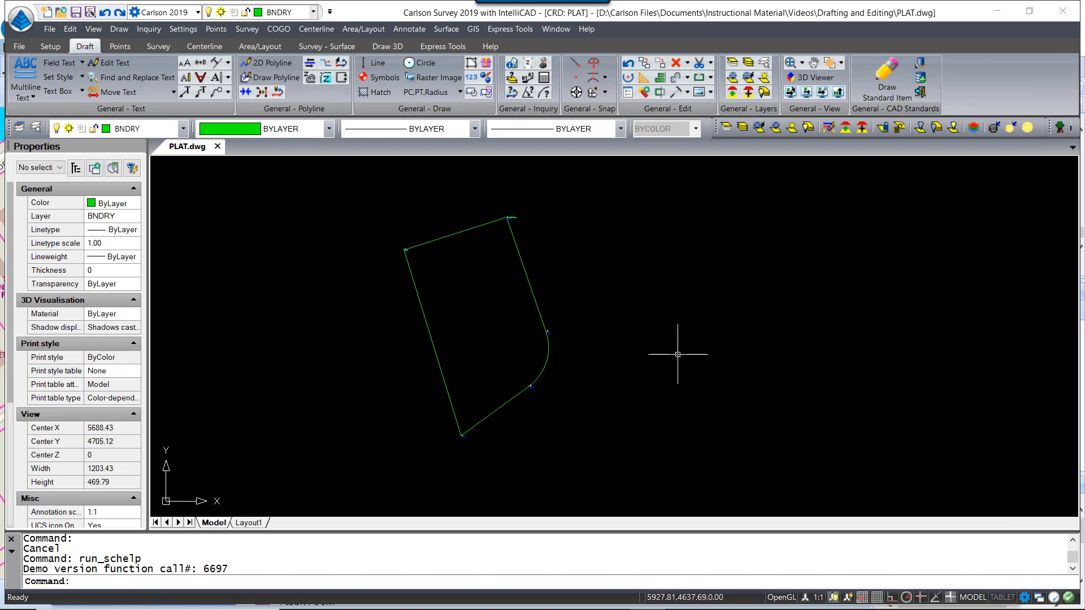
Add a yellow layer named BNDRY-ROW, make it current, and close the layer explorer
click(34, 130)
click(314, 132)
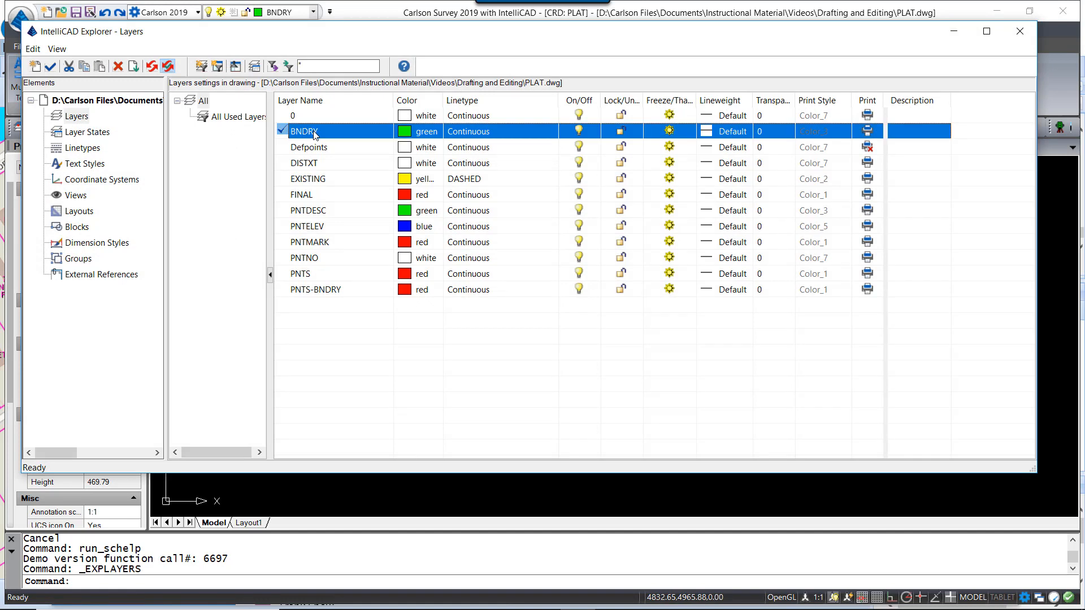
right_click(314, 134)
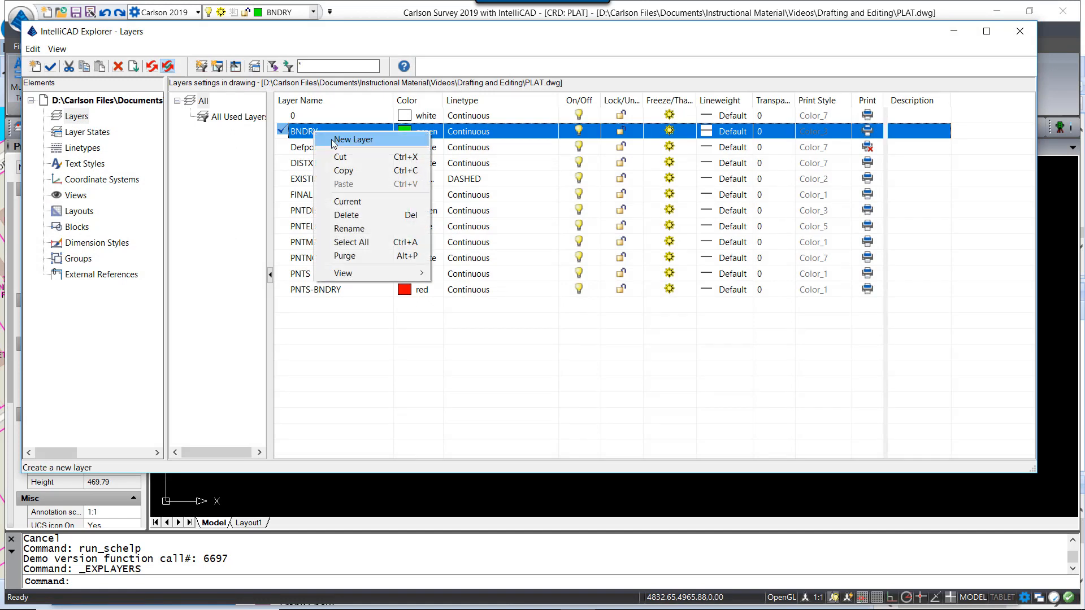
click(350, 140)
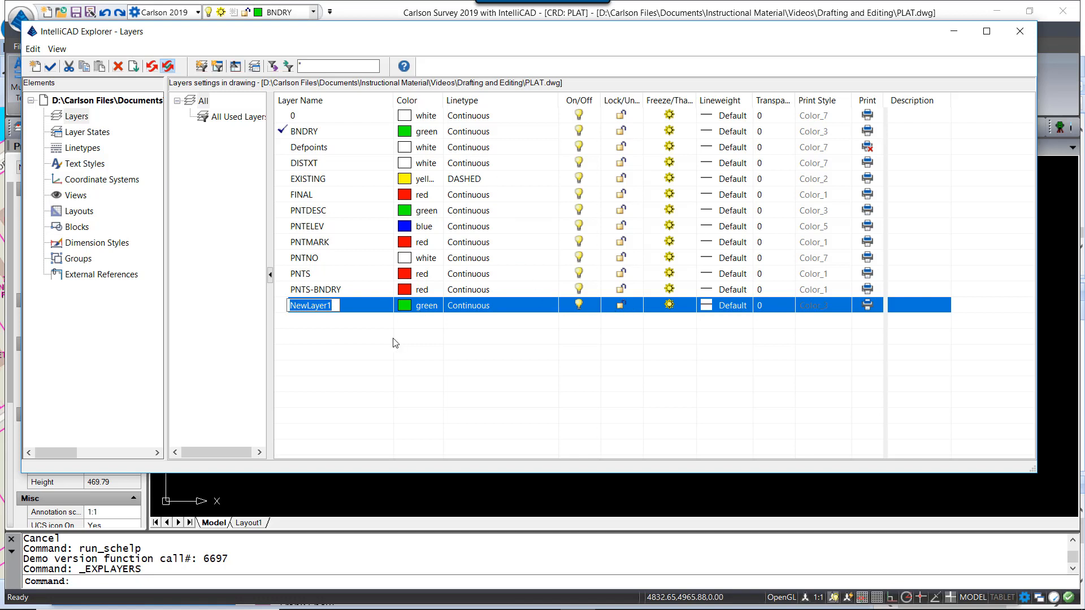
text(BNDRY-ROW)
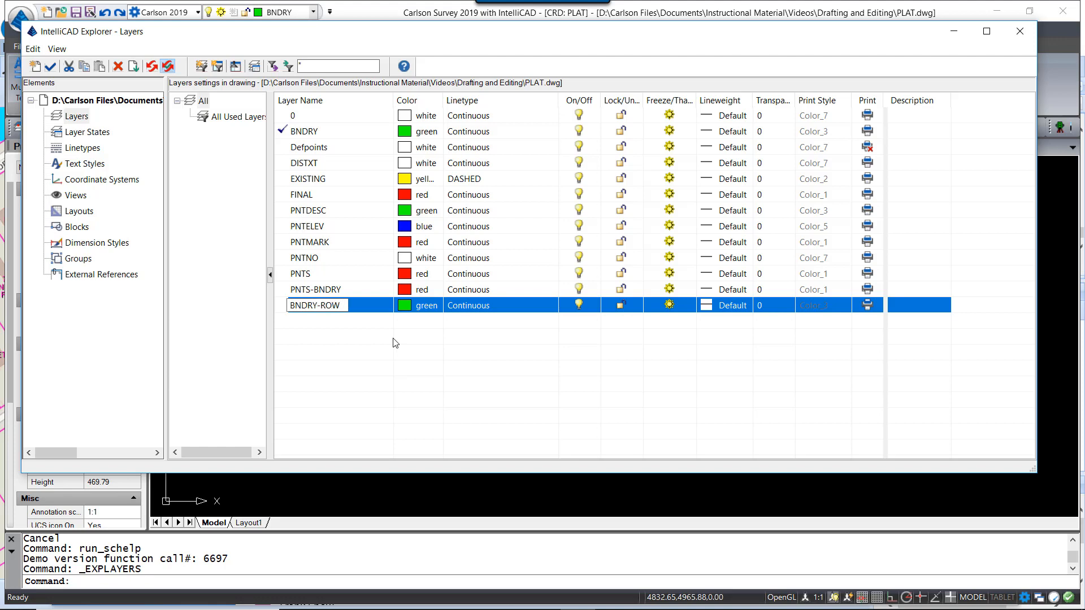
click(418, 305)
click(265, 199)
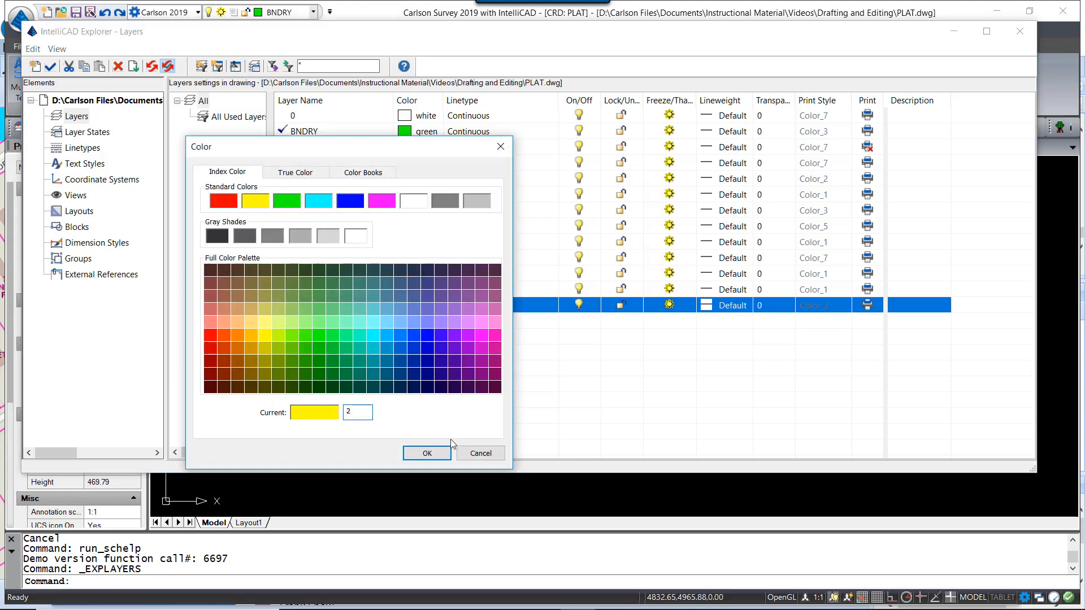
click(427, 453)
double_click(282, 307)
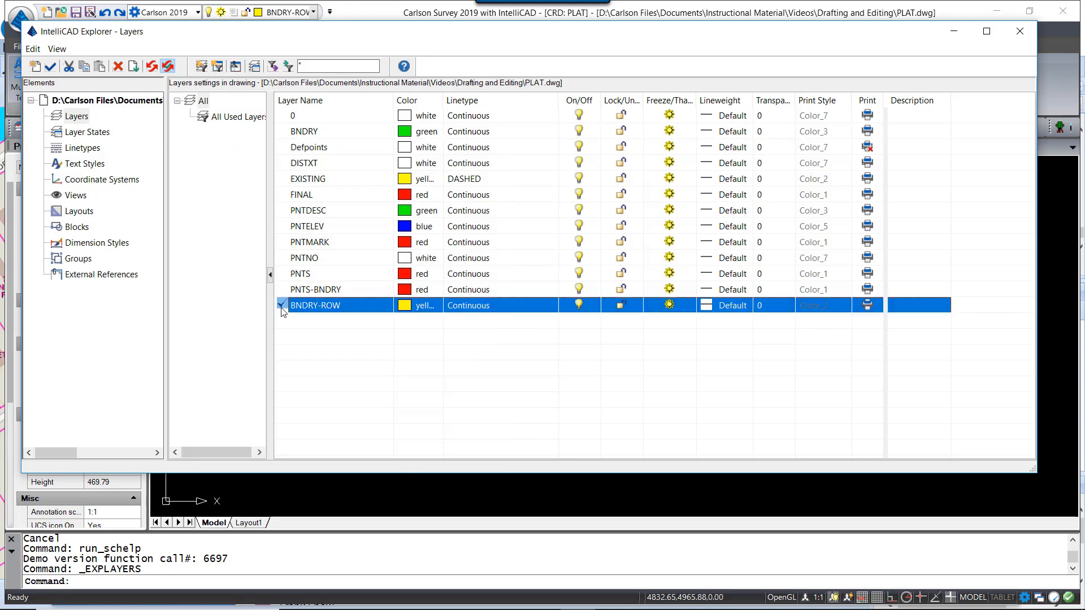
click(1019, 31)
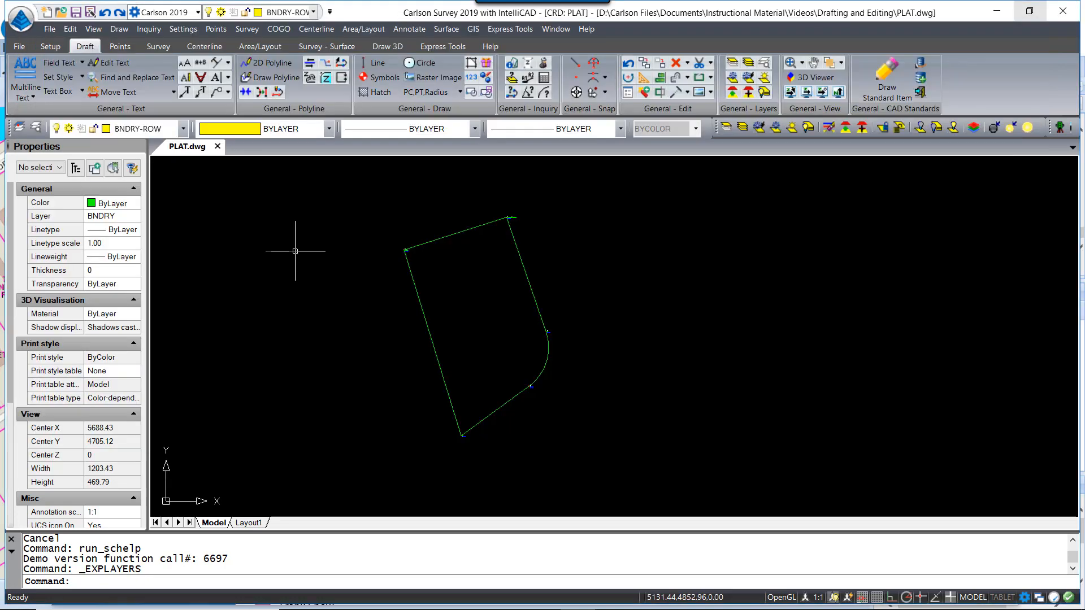
Start a 2D polyline at the lower-left boundary corner using END snap, then begin a 100 distance
click(275, 67)
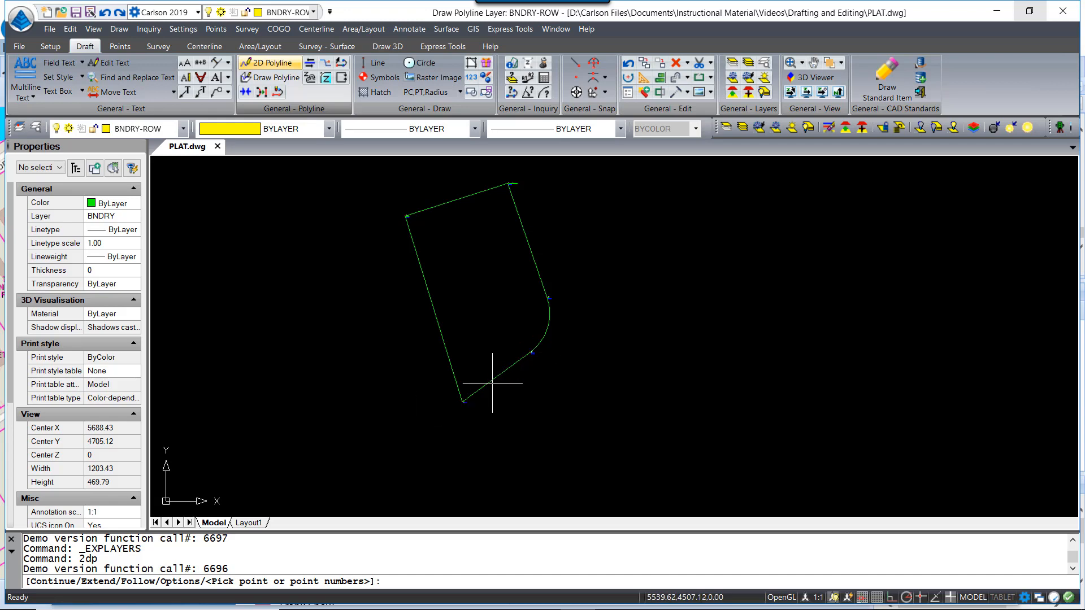
middle_drag(564, 381, 564, 372)
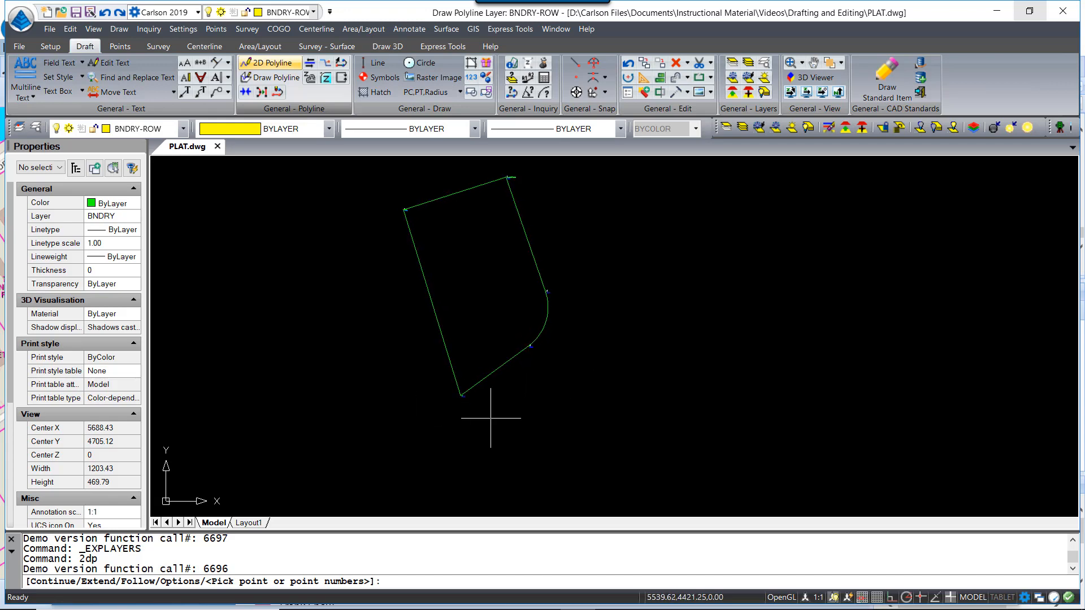
text(END)
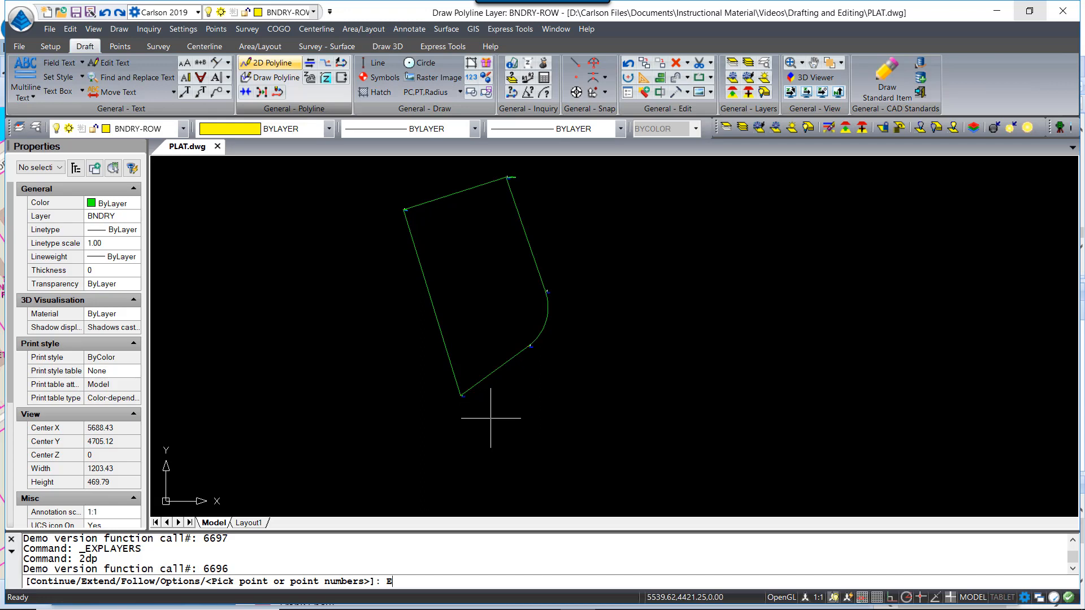
key(Return)
click(478, 390)
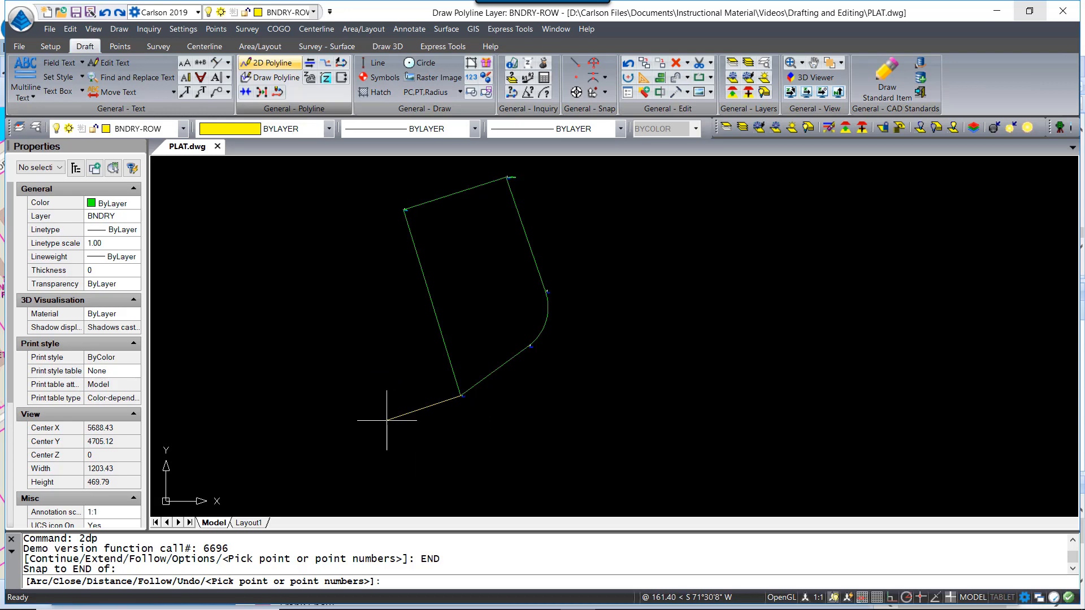
text(D)
key(Return)
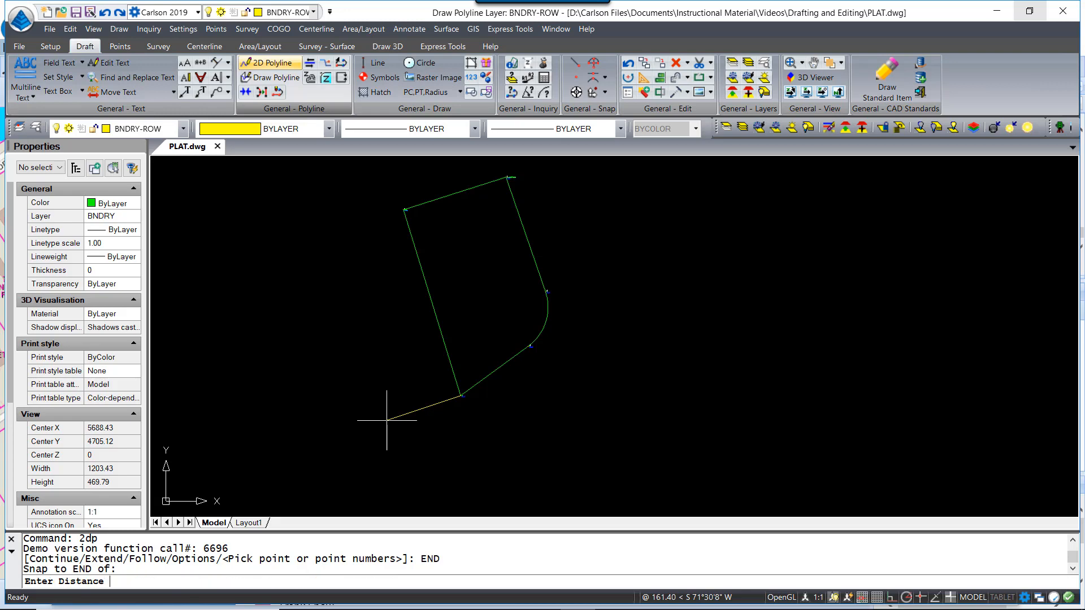
text(1)
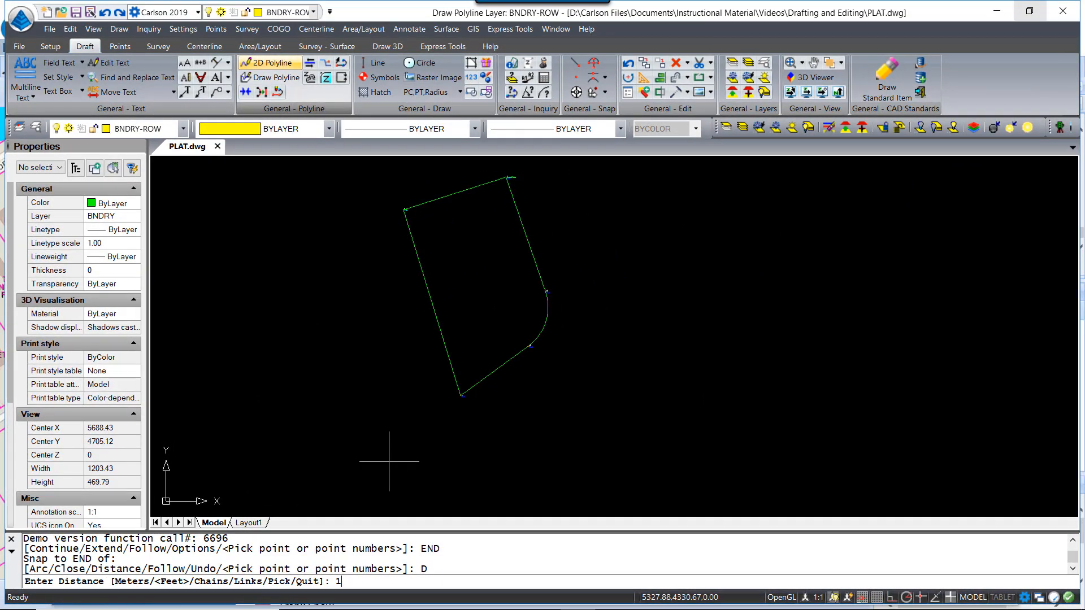
Accept the 100-foot segment distance and try the angle option, leaving the angle code blank
text(00)
key(Return)
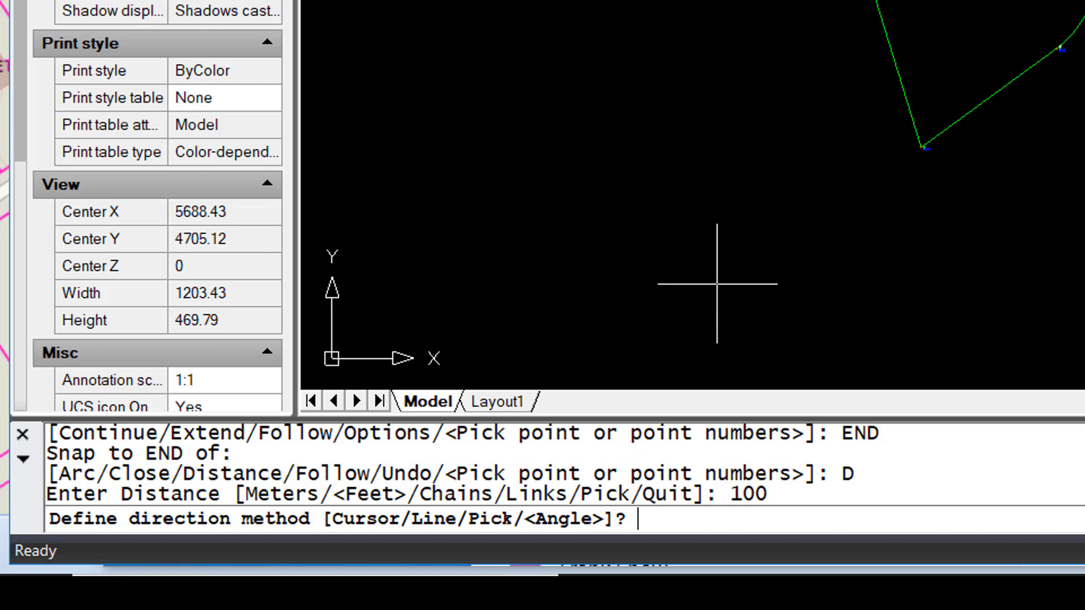
text(A)
key(Return)
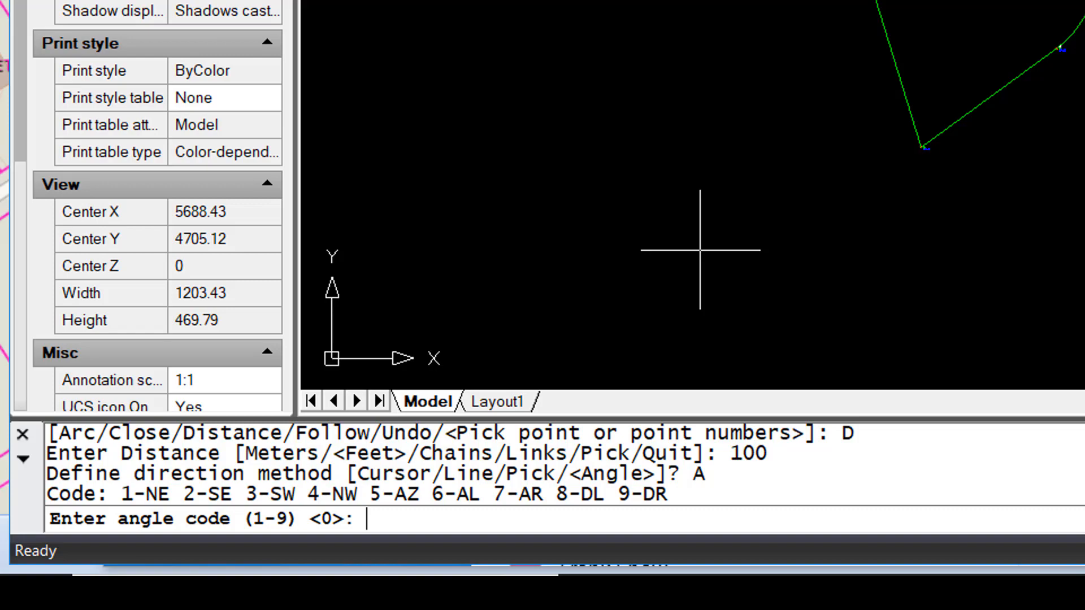
key(Return)
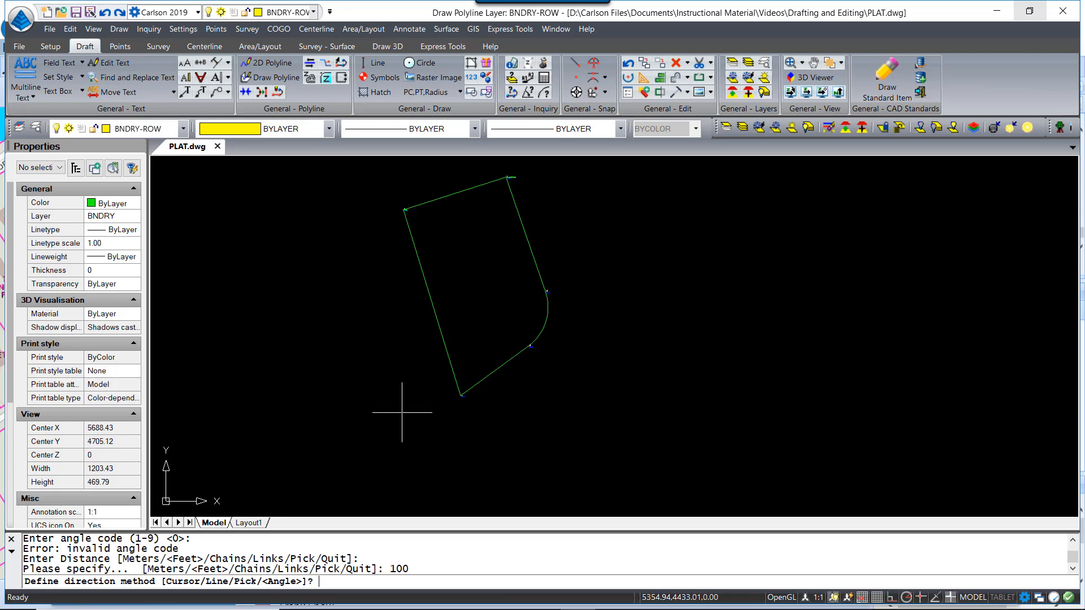
Run the segment parallel to the lower boundary line and quit the polyline
text(L)
key(Return)
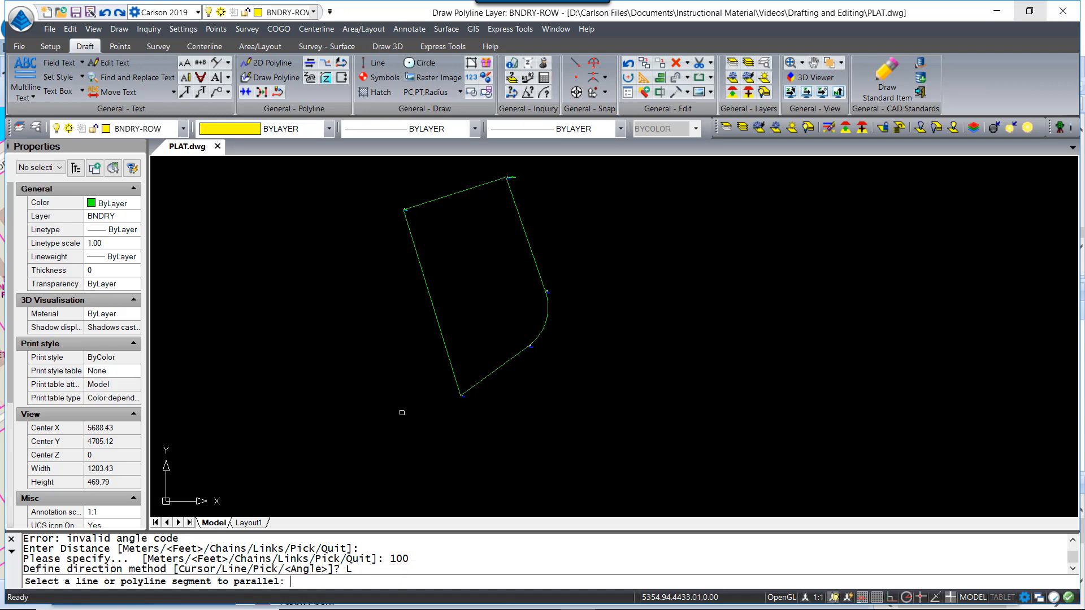
click(476, 384)
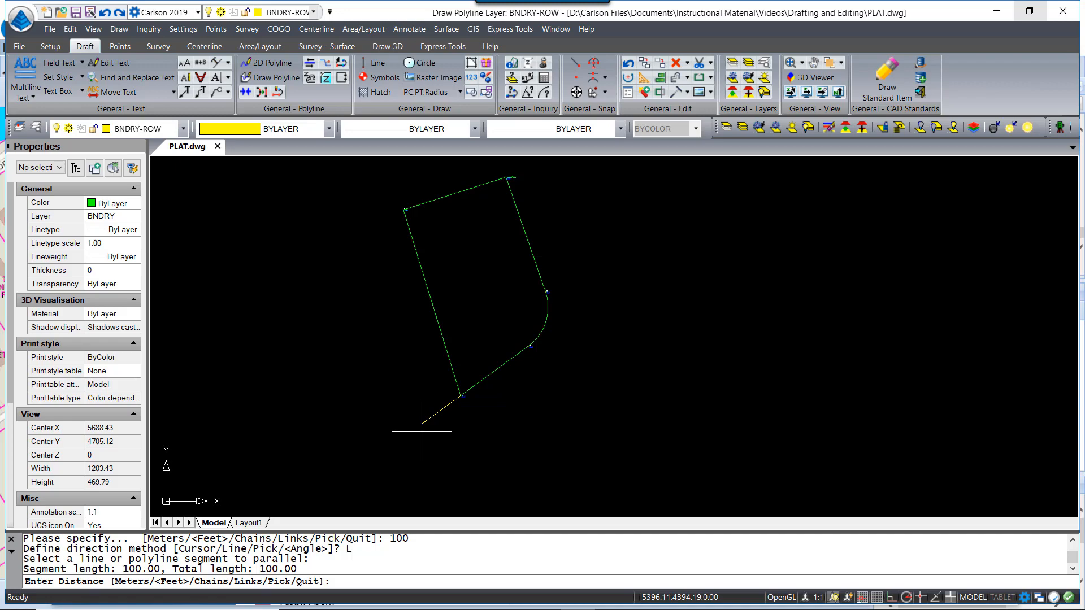
key(Return)
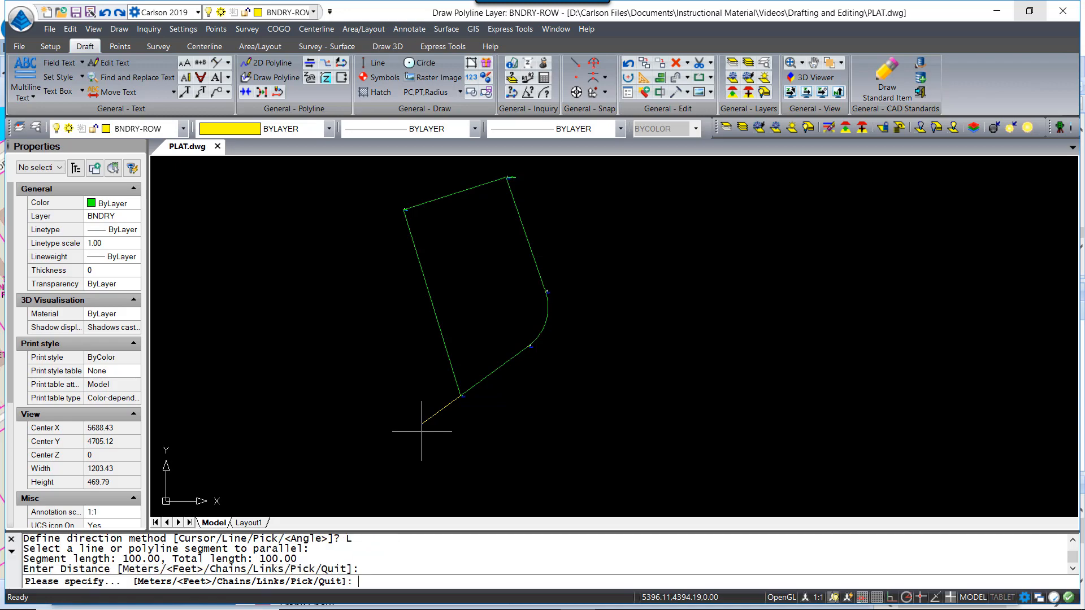
text(Q)
key(Return)
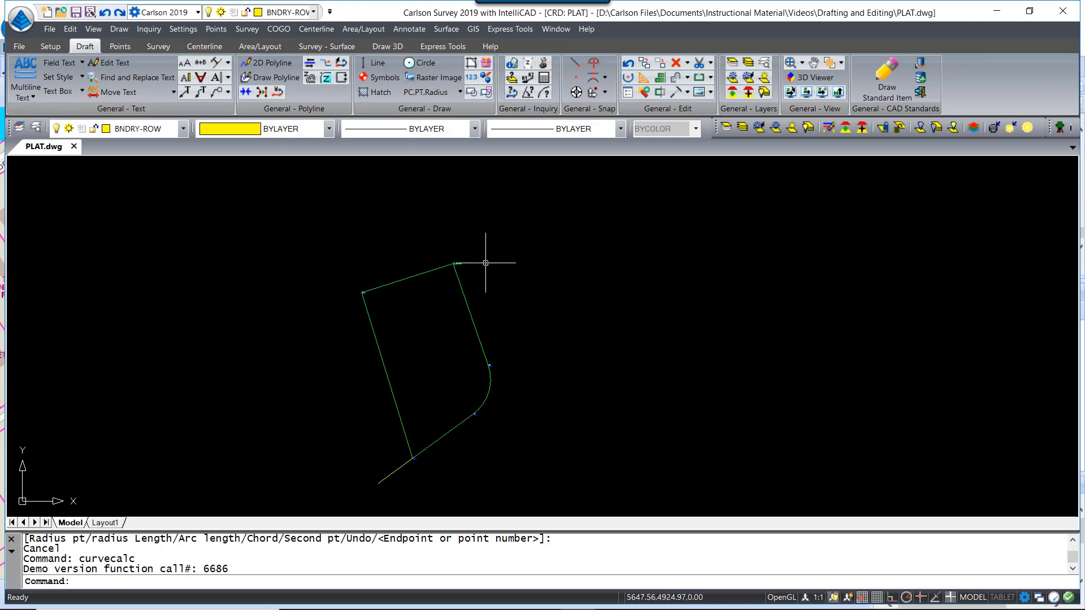
middle_drag(455, 267, 456, 284)
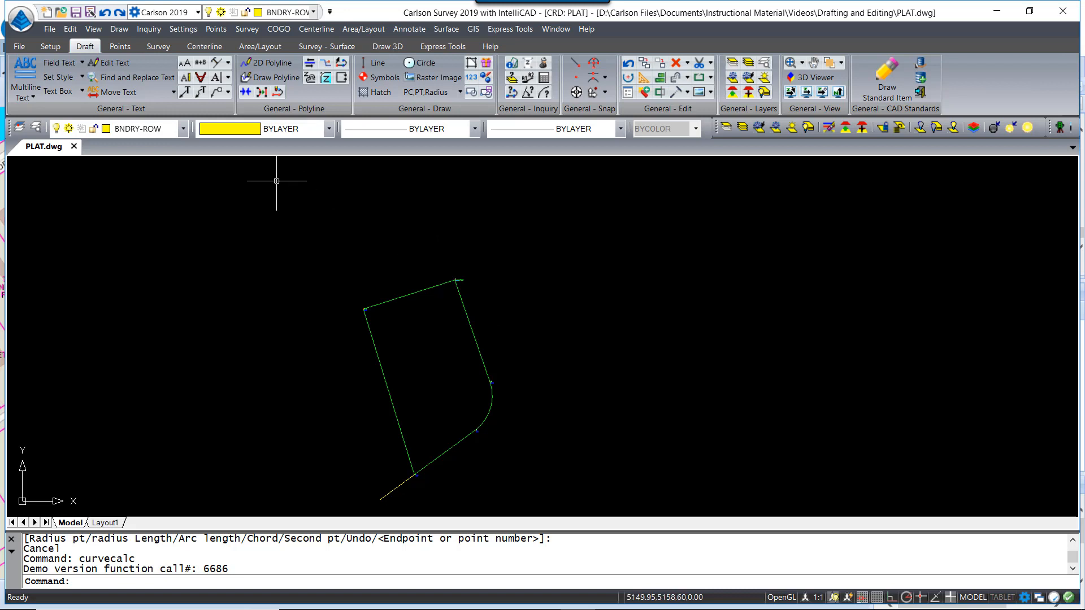
Open the Curve Calculator from the Draft tab's arc methods list
click(124, 30)
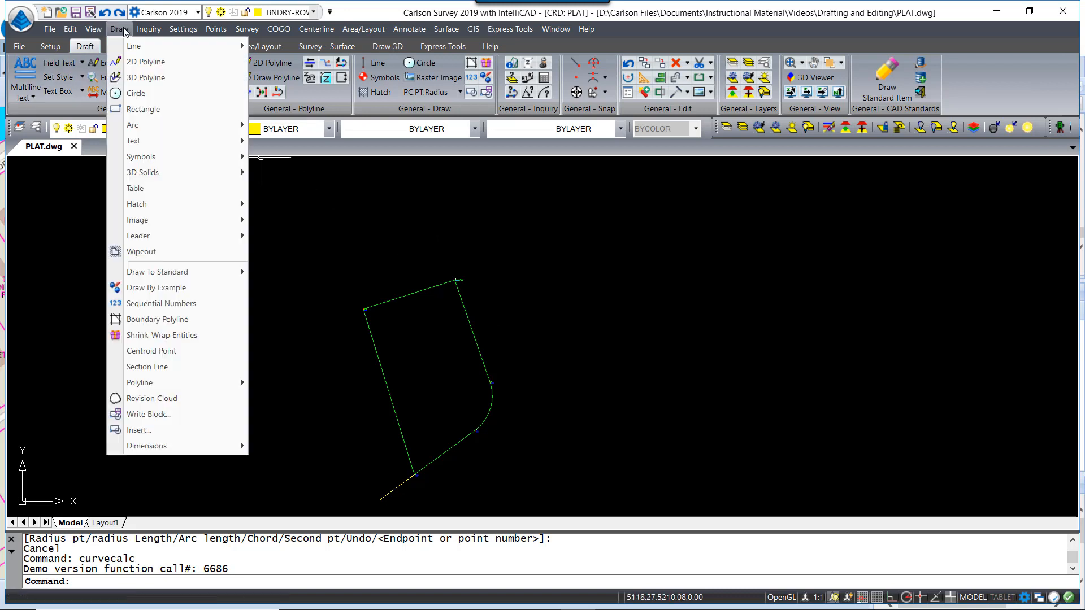
mouse_move(188, 130)
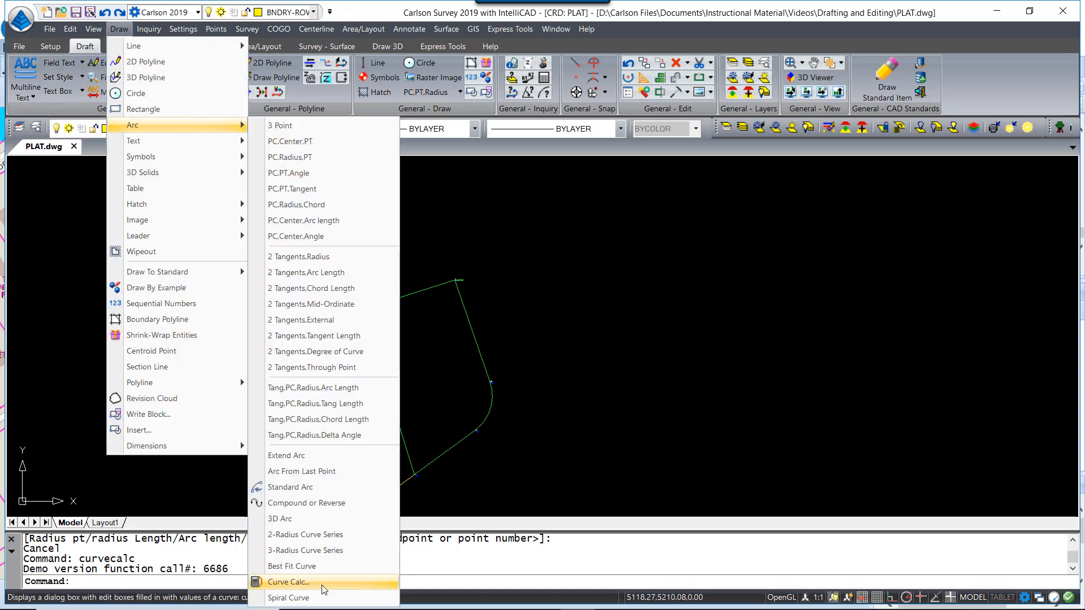
click(407, 511)
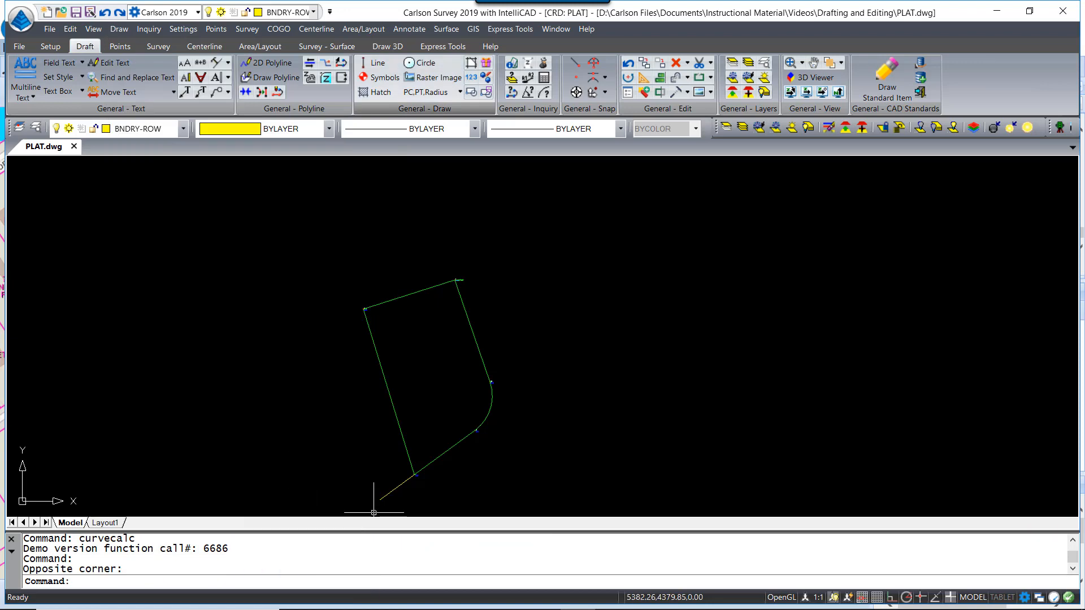
click(460, 92)
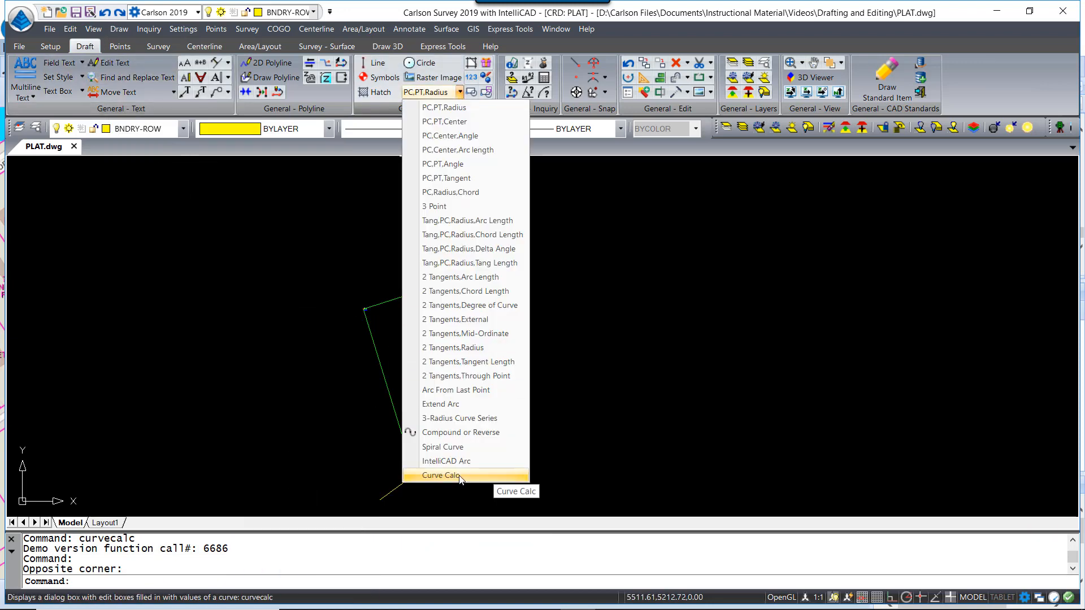
click(440, 475)
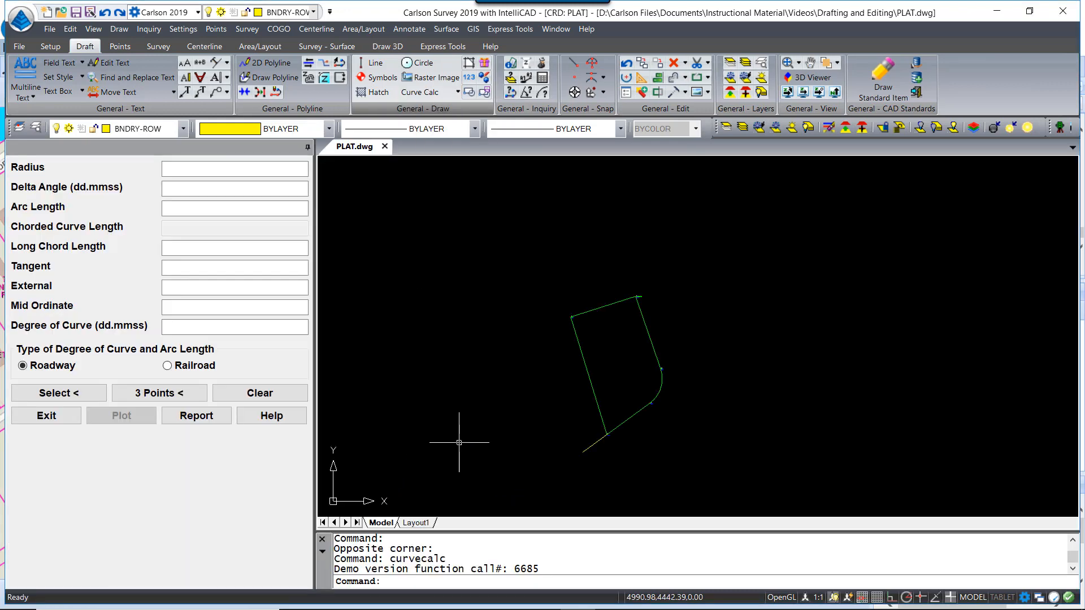
Solve a 300-radius, 100-arc-length curve (delta 19.055494, chord 99.5377) and start plotting it
click(182, 167)
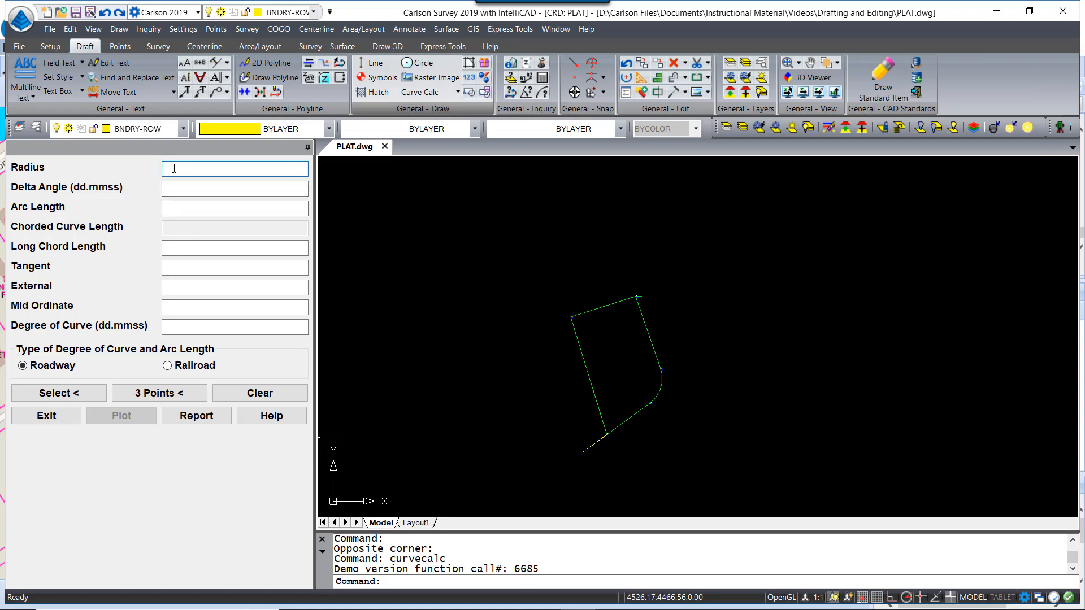
text(300)
click(192, 207)
text(100)
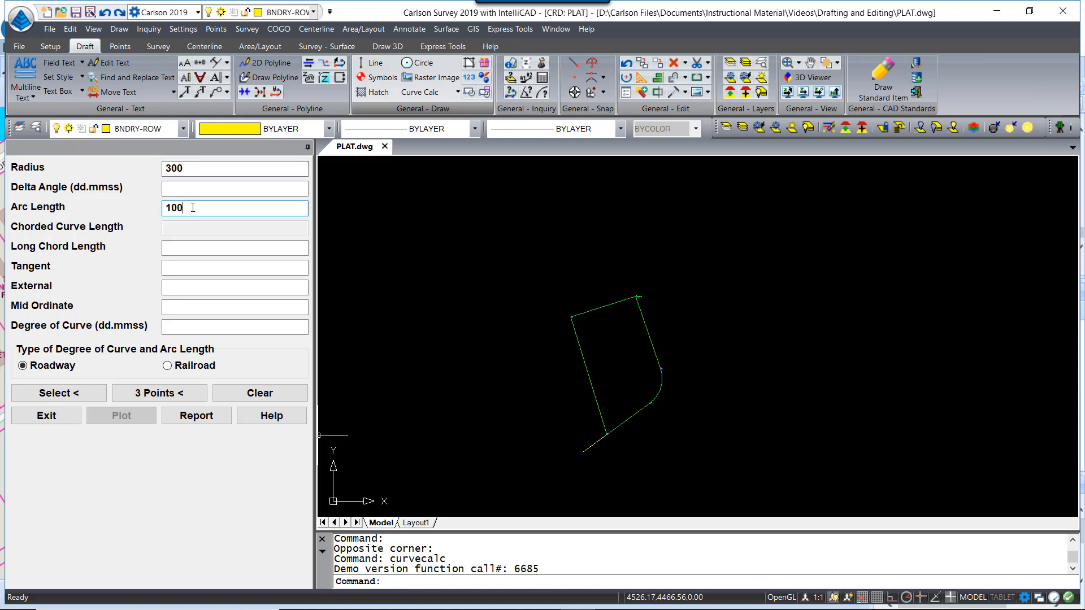
key(Return)
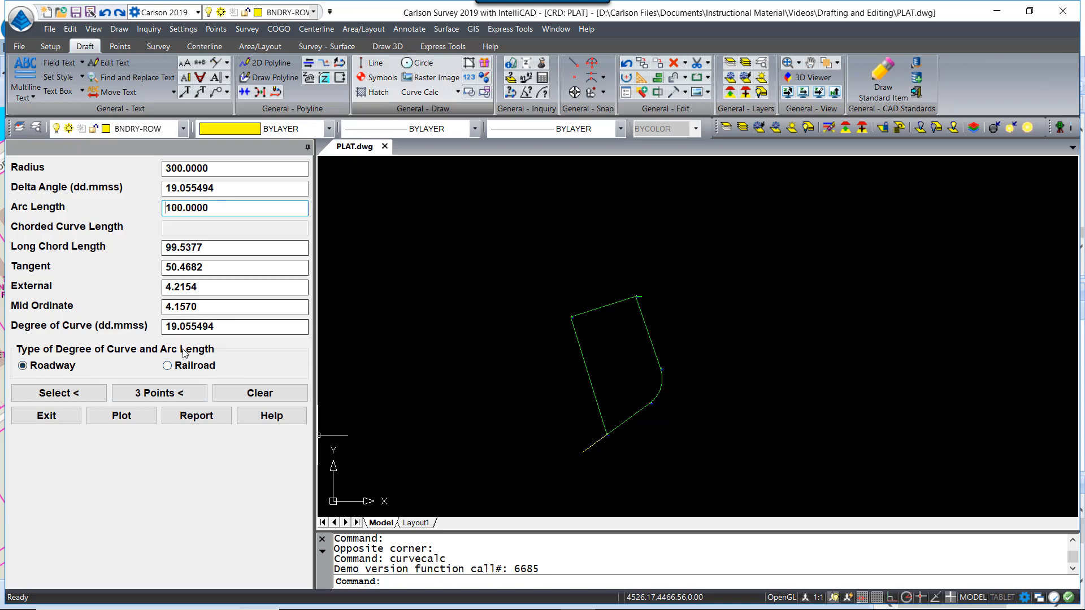
click(126, 421)
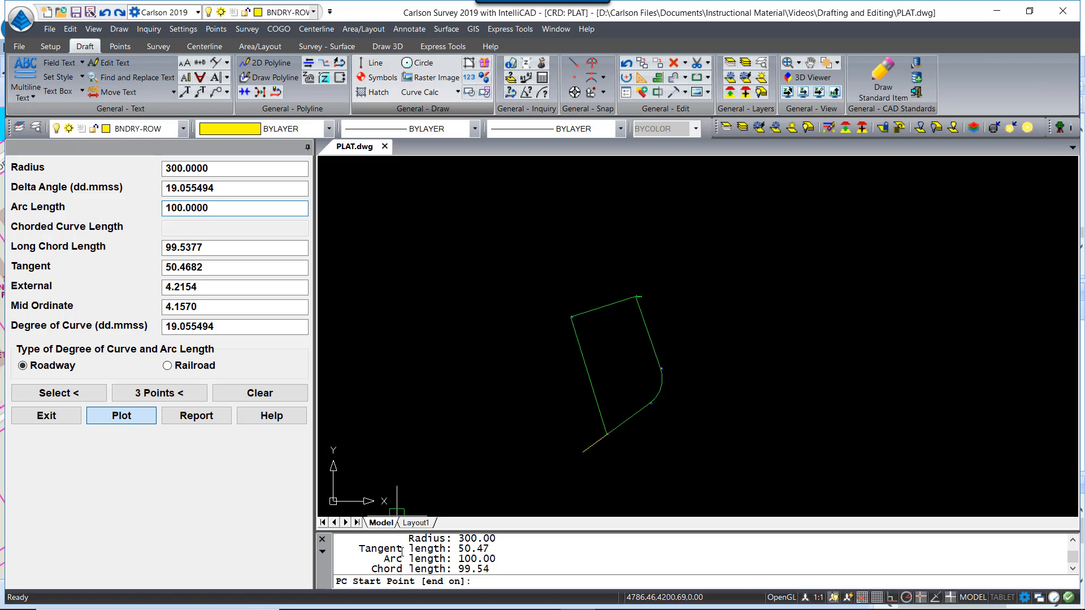
Draw the 300-radius curve from the top-right lot corner, tangent to the east line, flipped
click(642, 307)
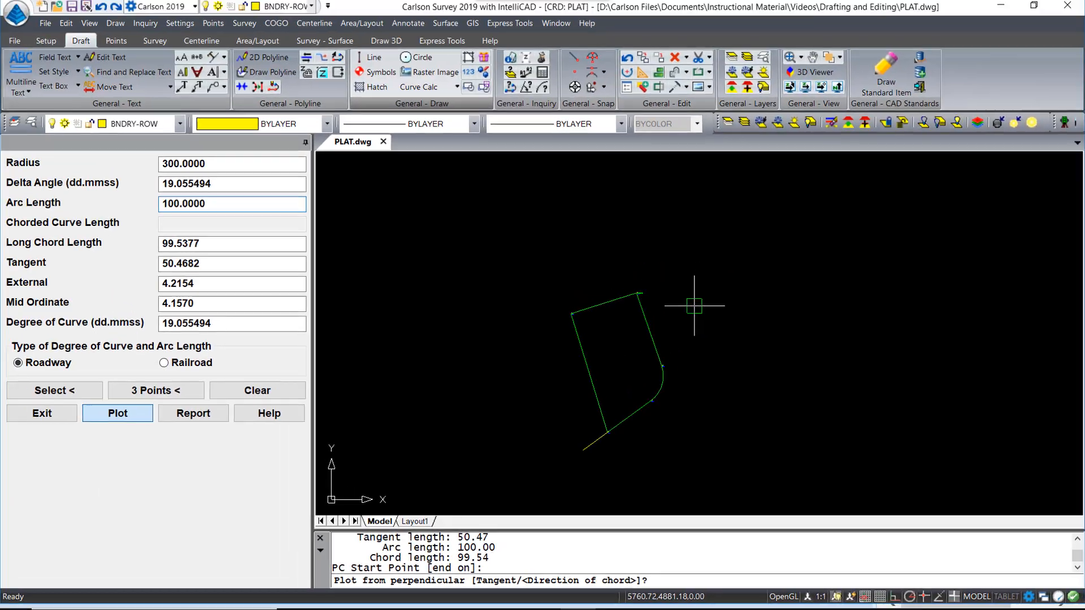
text(t)
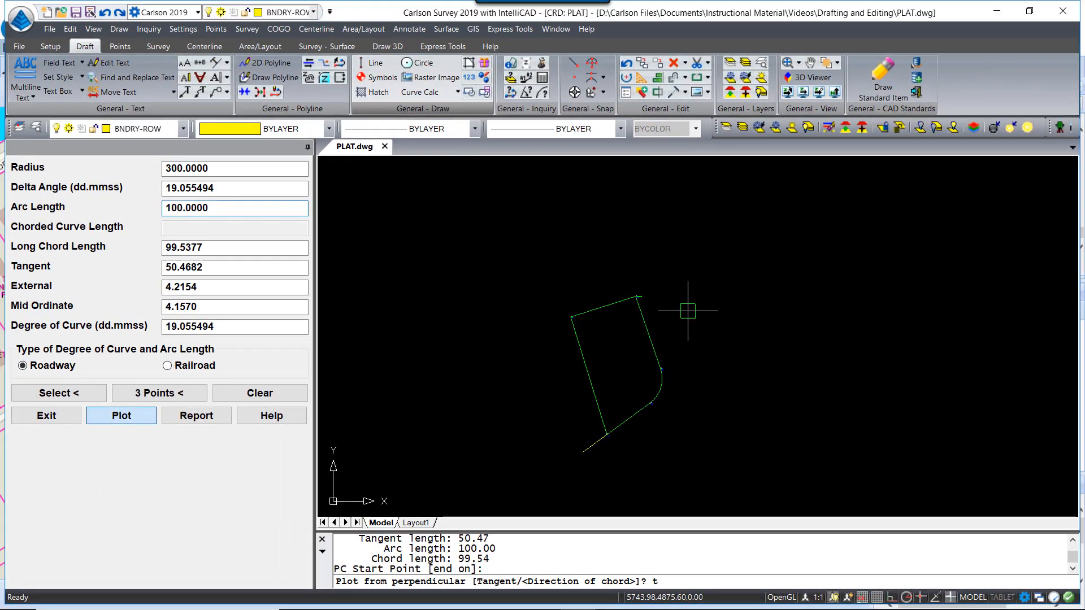
key(Return)
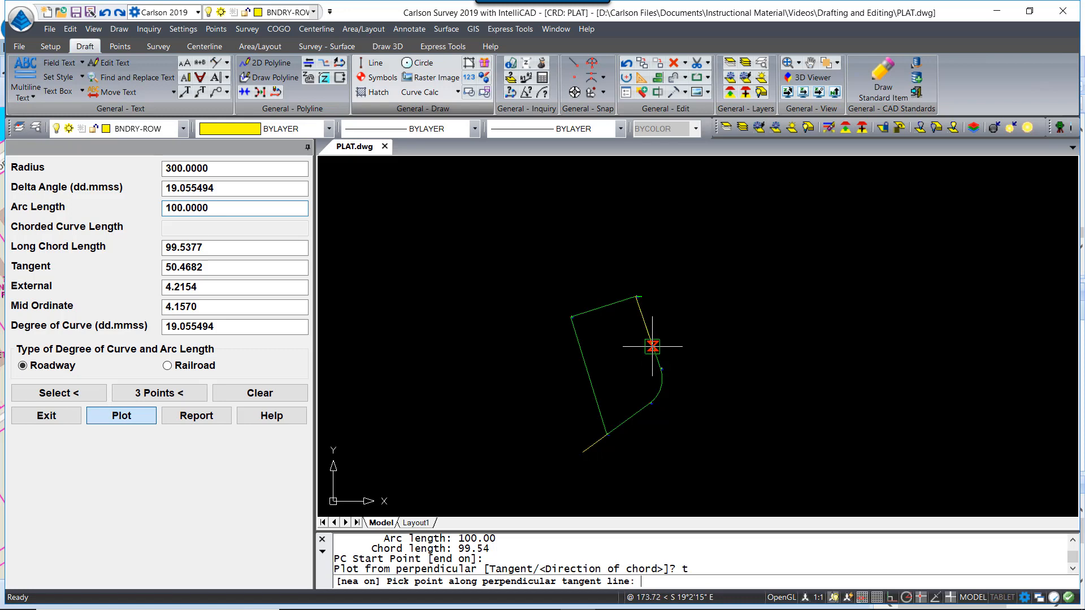
click(652, 346)
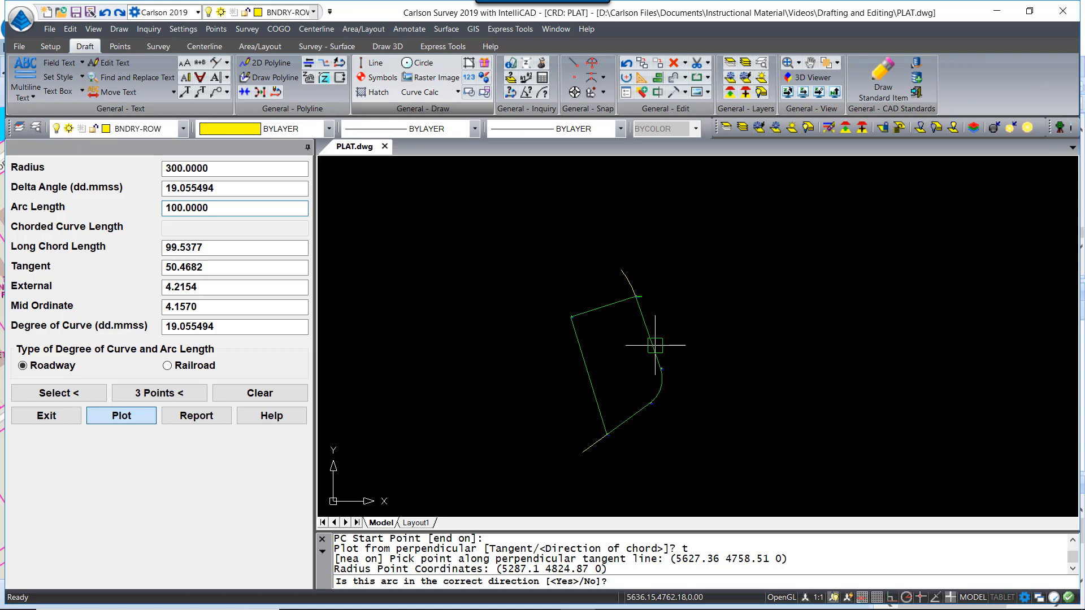
text(n)
key(Return)
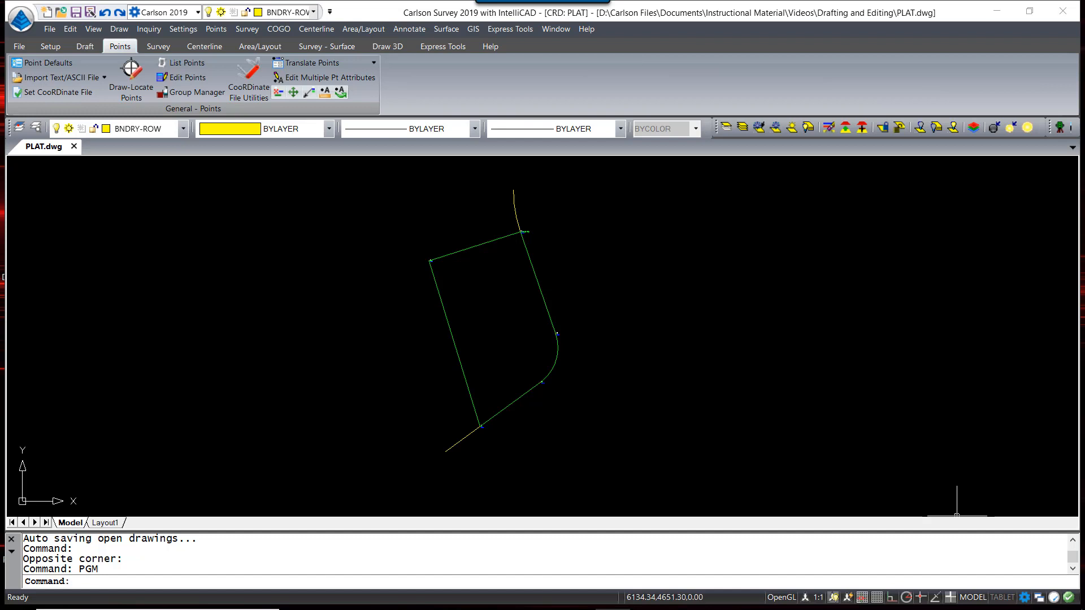
Twist the screen to the lot's top boundary line at azimuth 90, due east
middle_drag(718, 332, 725, 334)
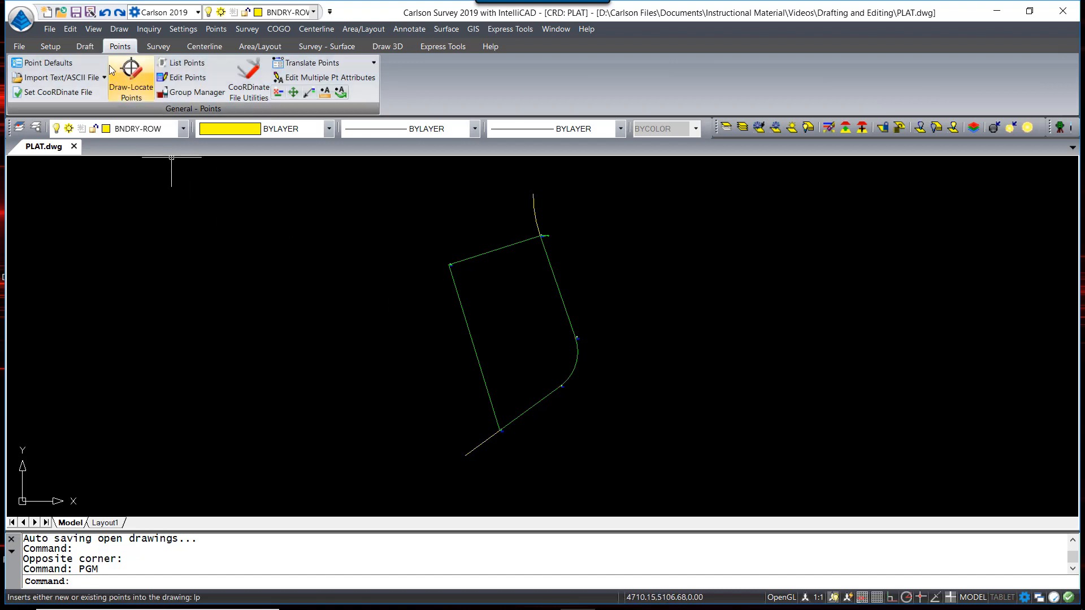
click(85, 47)
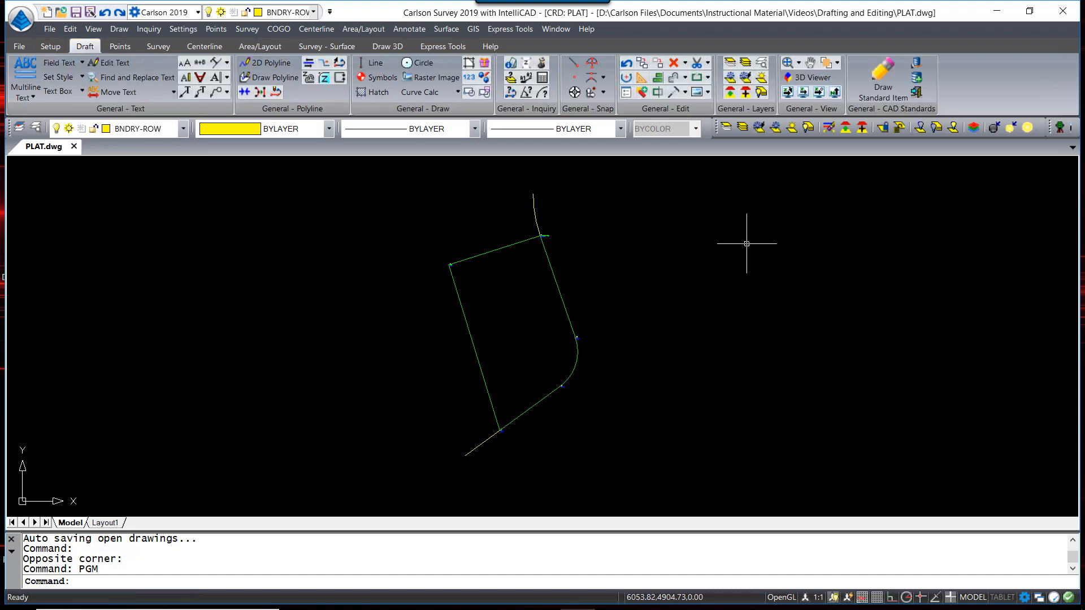
click(805, 97)
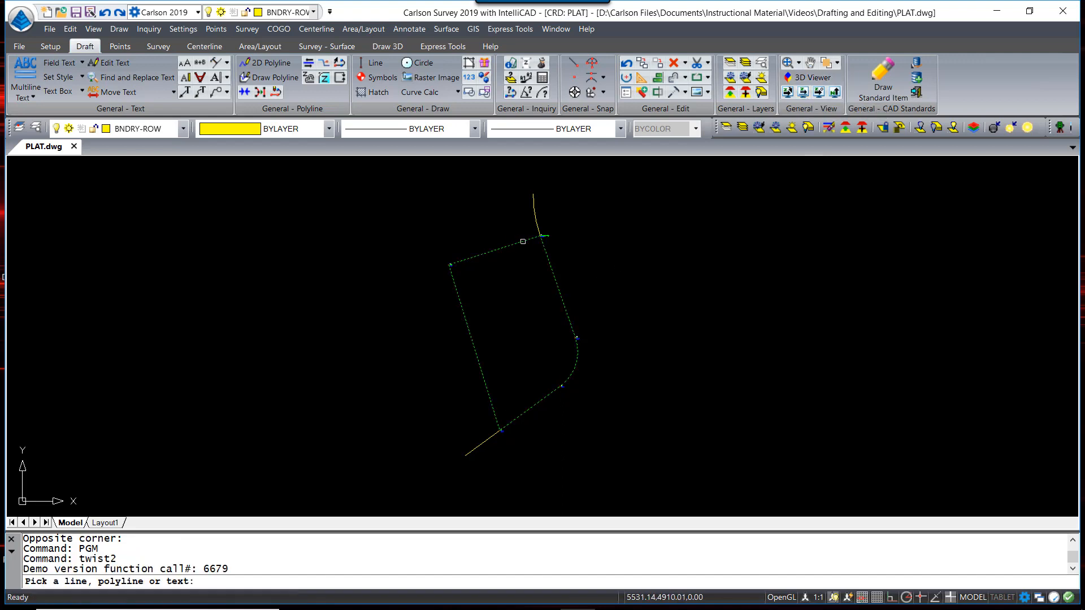
click(522, 241)
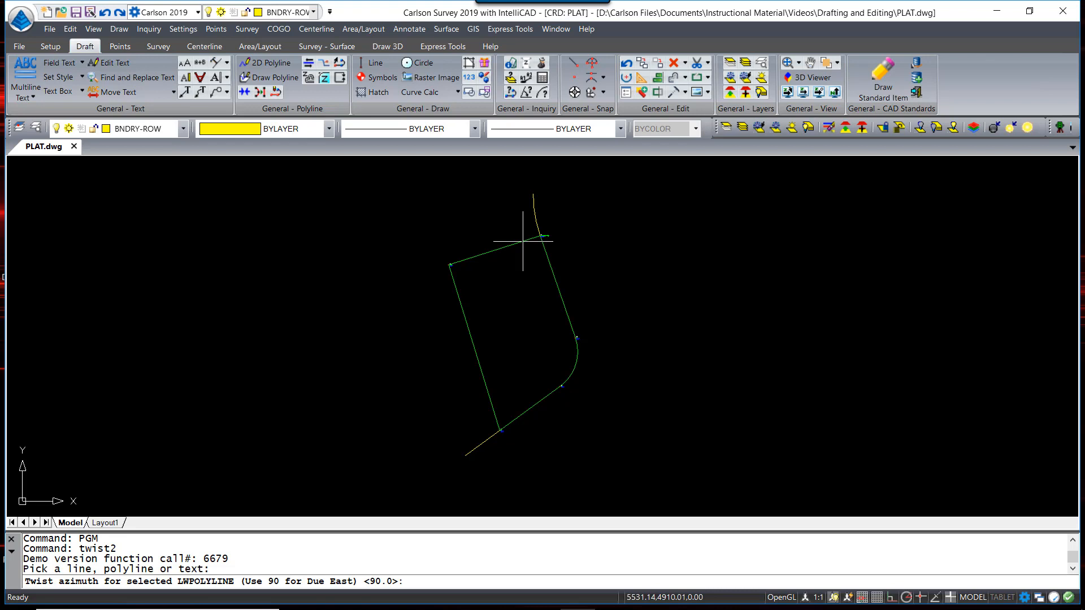
key(Return)
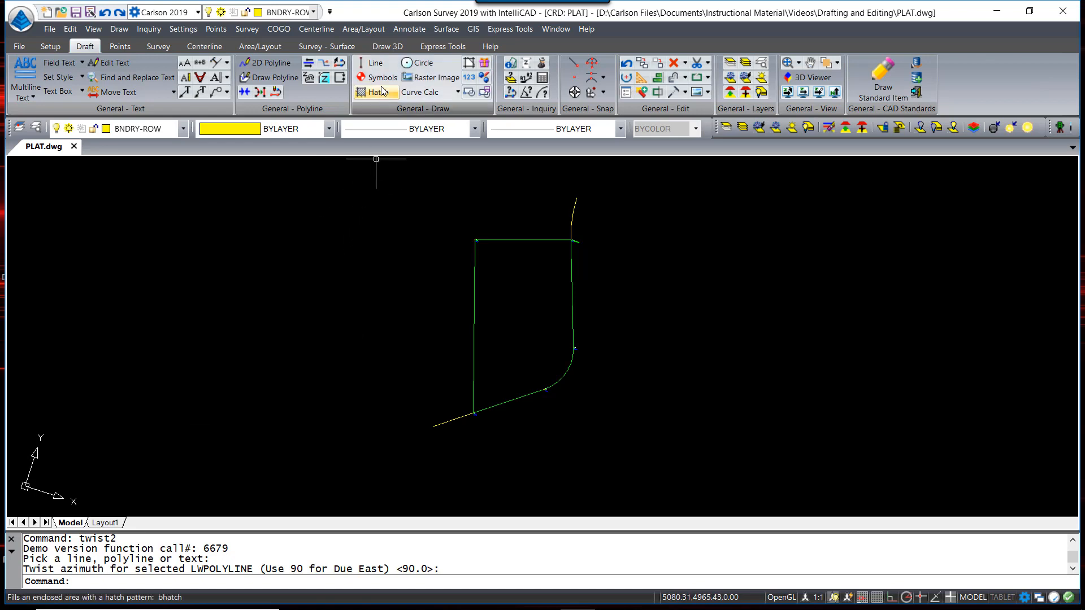
click(120, 46)
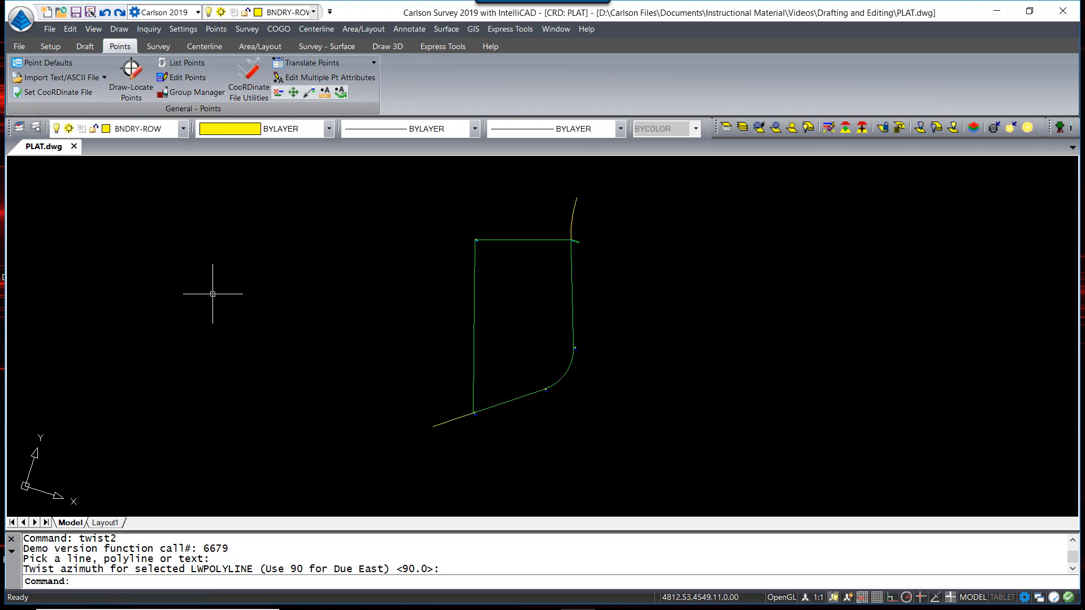
In Draw-Locate Points, set the layer name to TREES and the symbol to Trees > TREE3
click(132, 73)
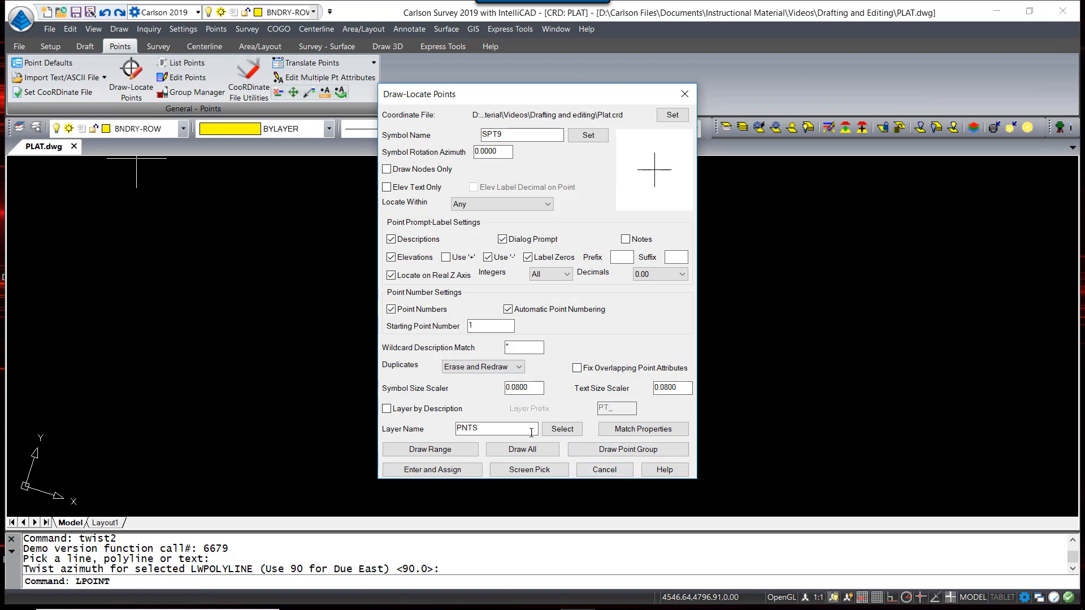
drag(457, 430, 522, 419)
click(492, 432)
double_click(492, 428)
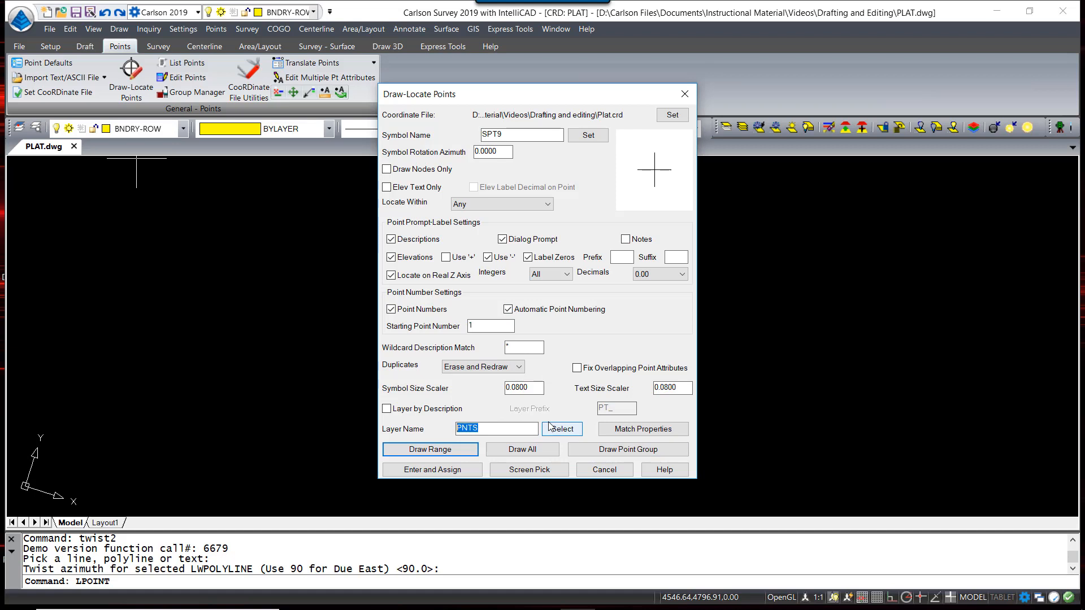
text(TREES)
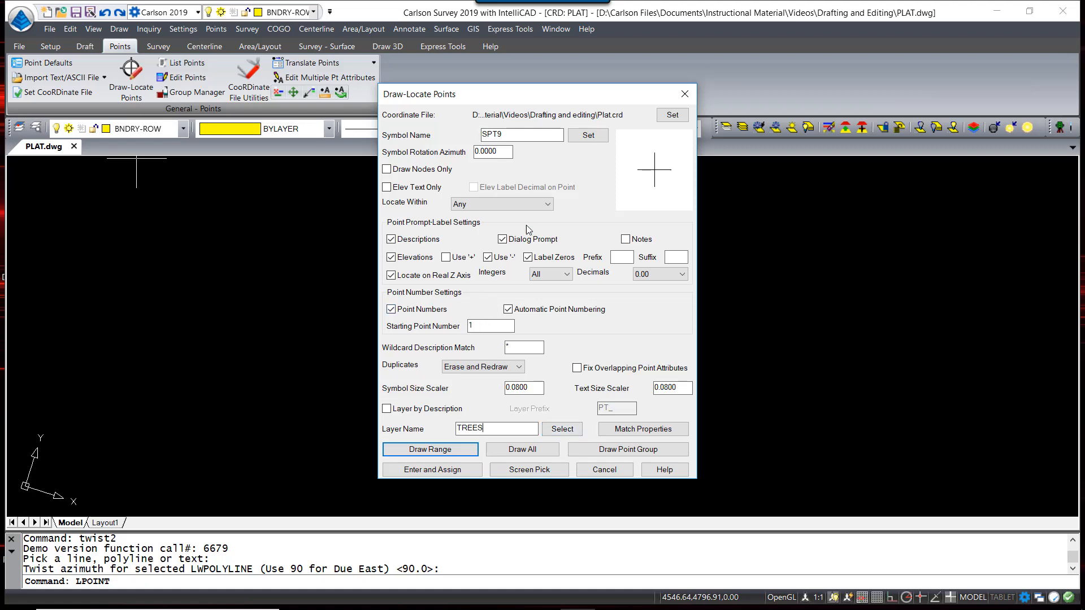
click(644, 180)
click(431, 104)
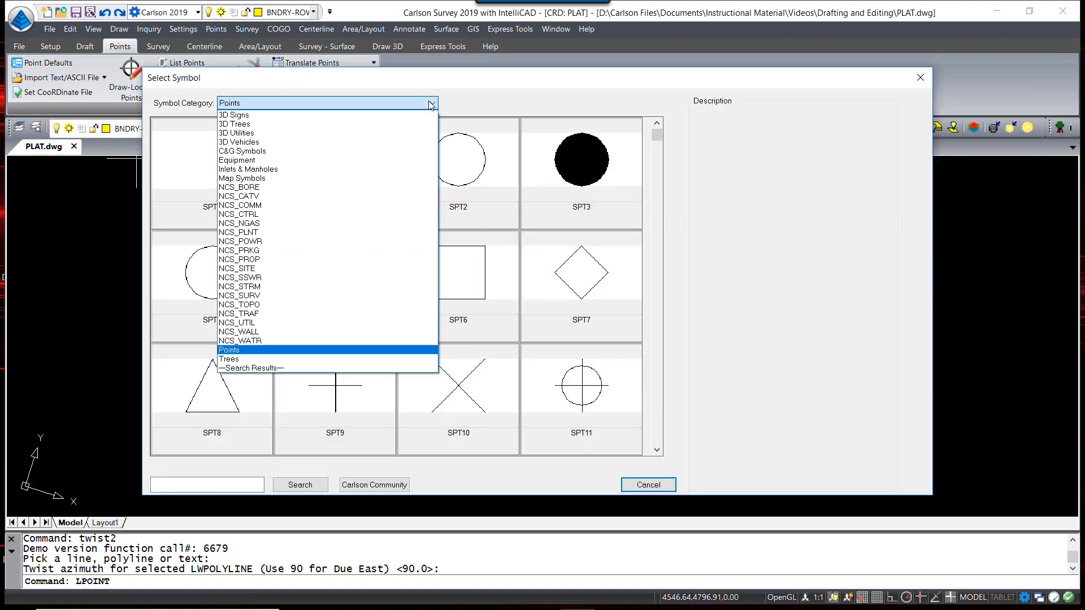
click(238, 359)
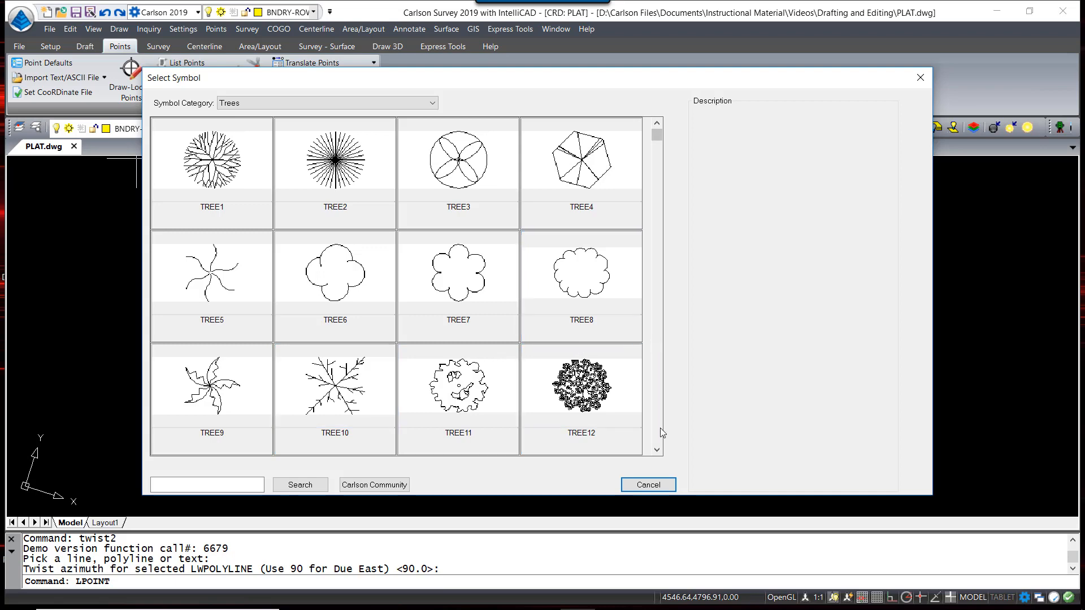
click(463, 169)
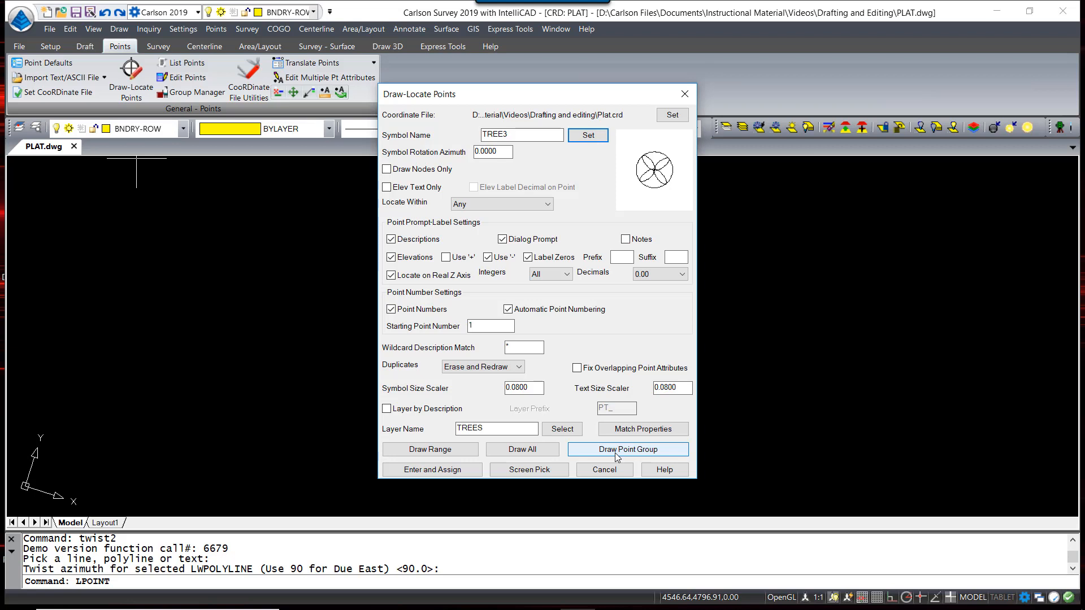
Draw the Trees point group into the plat and reframe the lot
click(617, 450)
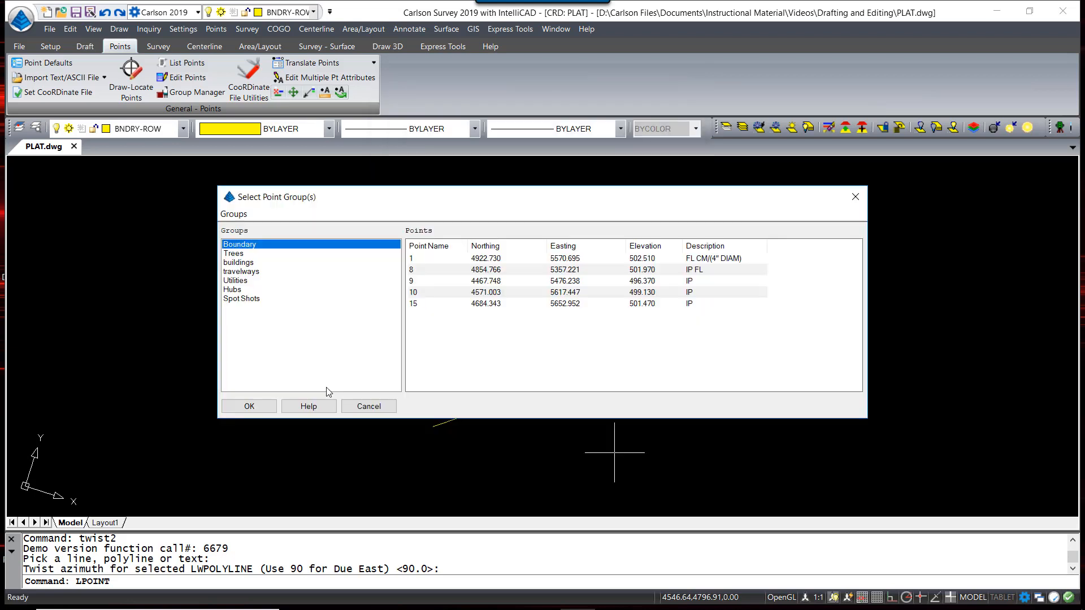
click(242, 254)
click(248, 407)
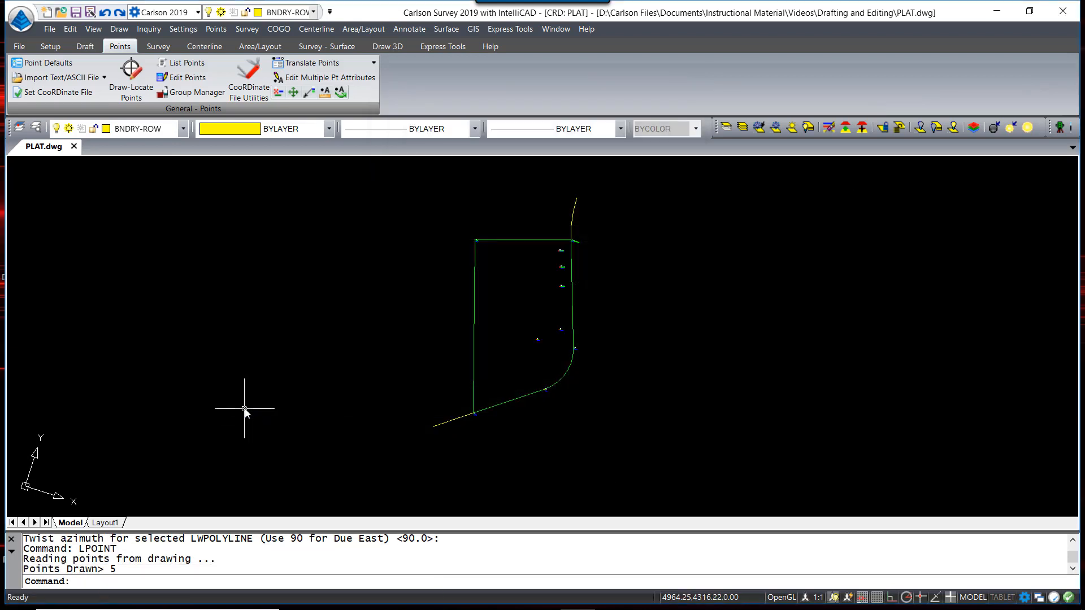
scroll(540, 370, up, 10)
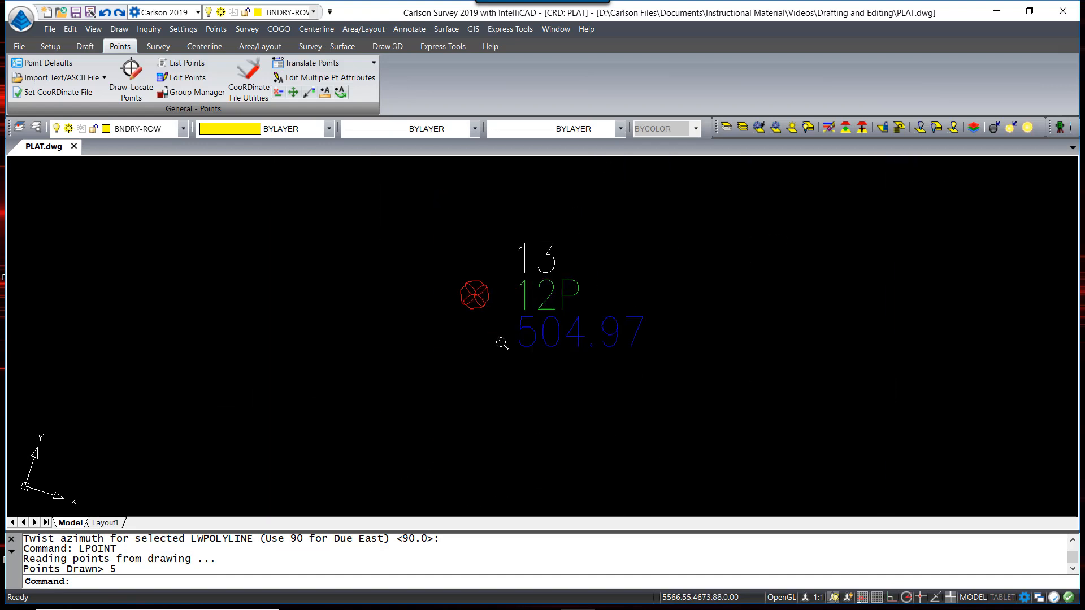
scroll(501, 342, up, 3)
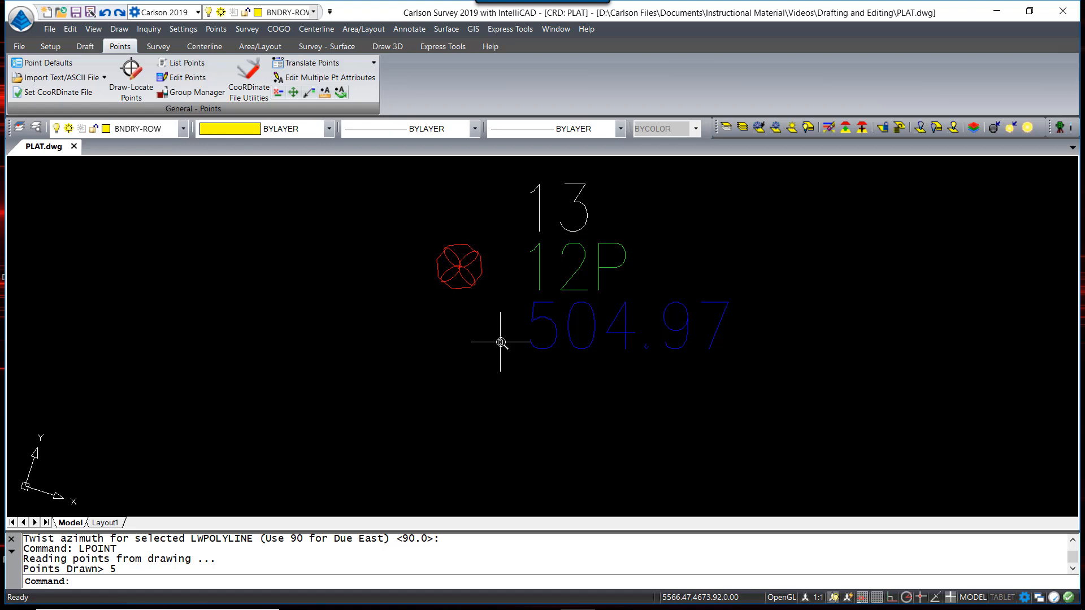
scroll(500, 344, down, 8)
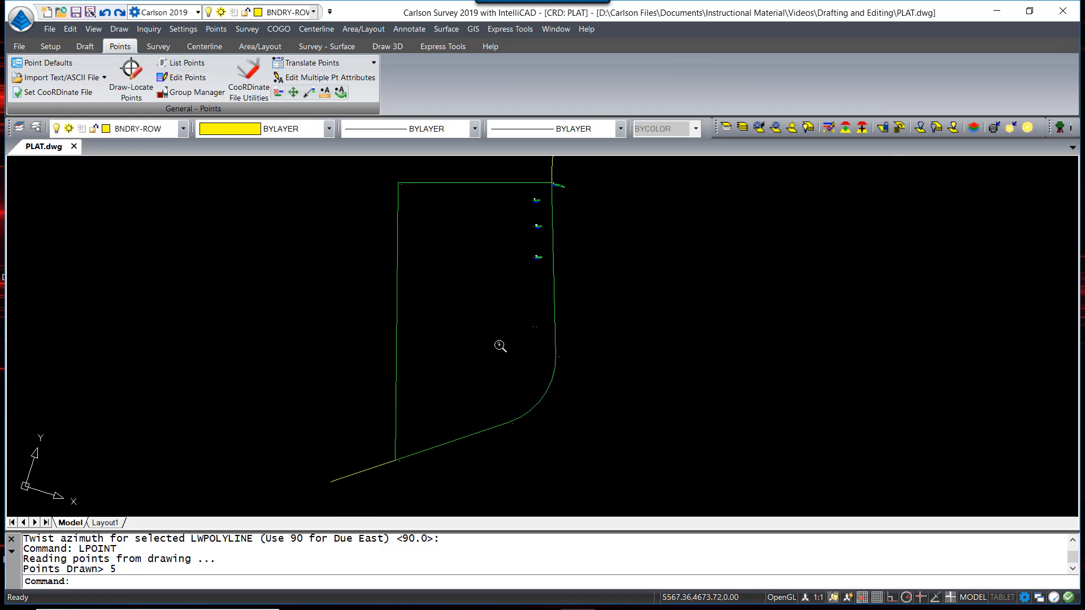
middle_drag(628, 325, 580, 358)
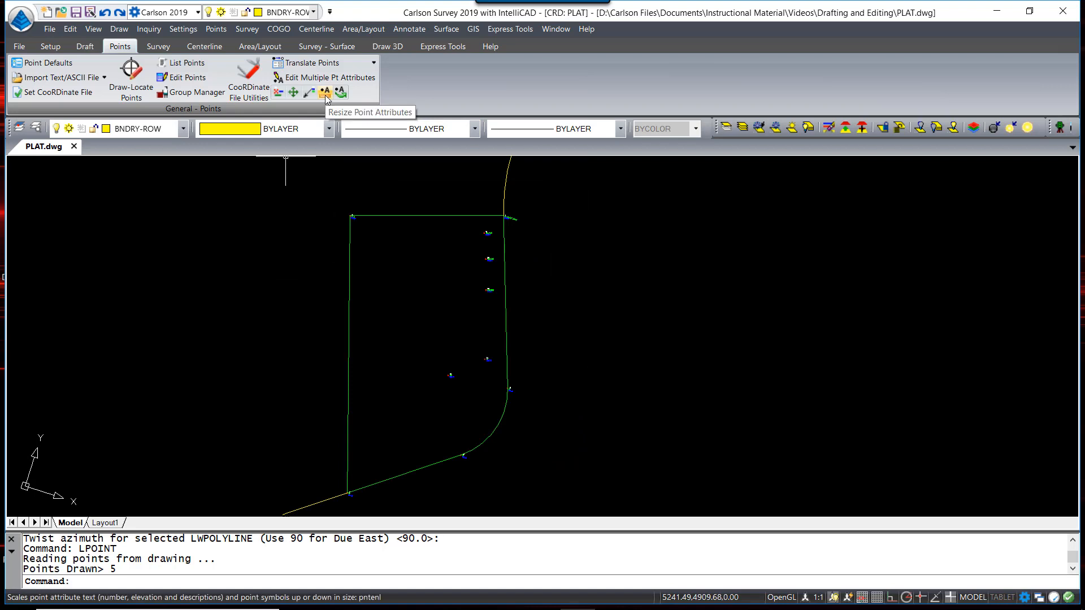
Start Resize Point Attributes with a scale multiplier of 5 on symbols only
click(225, 30)
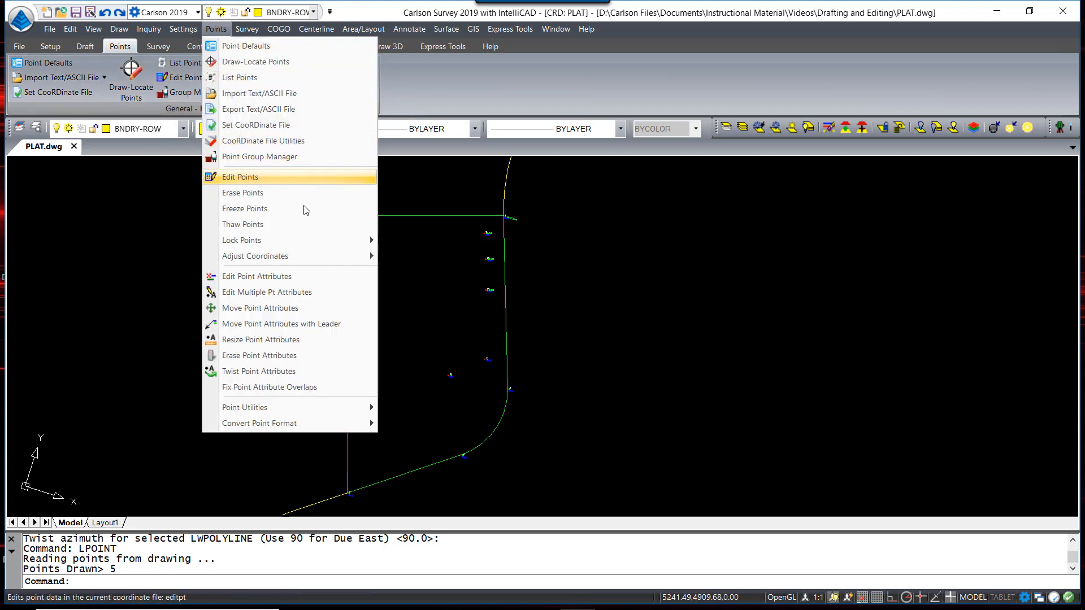
click(301, 339)
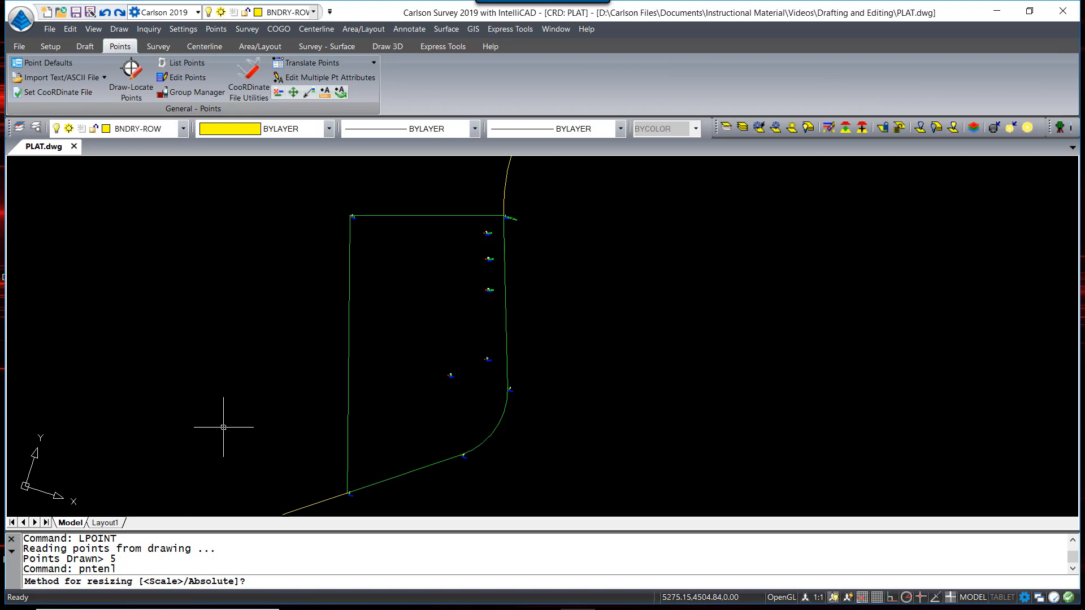
text(S)
key(Return)
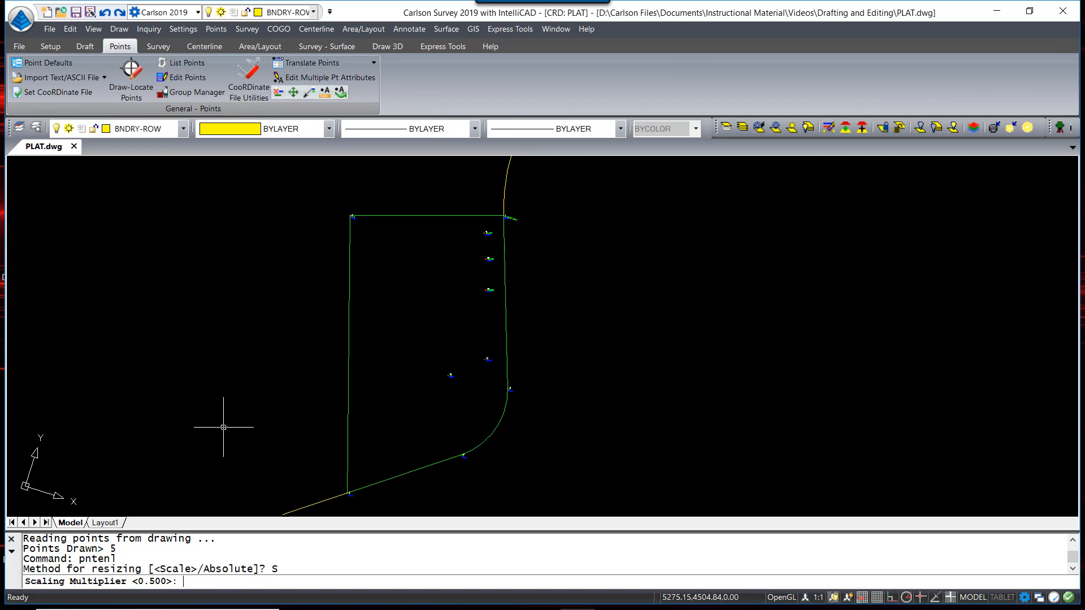
text(5)
key(Return)
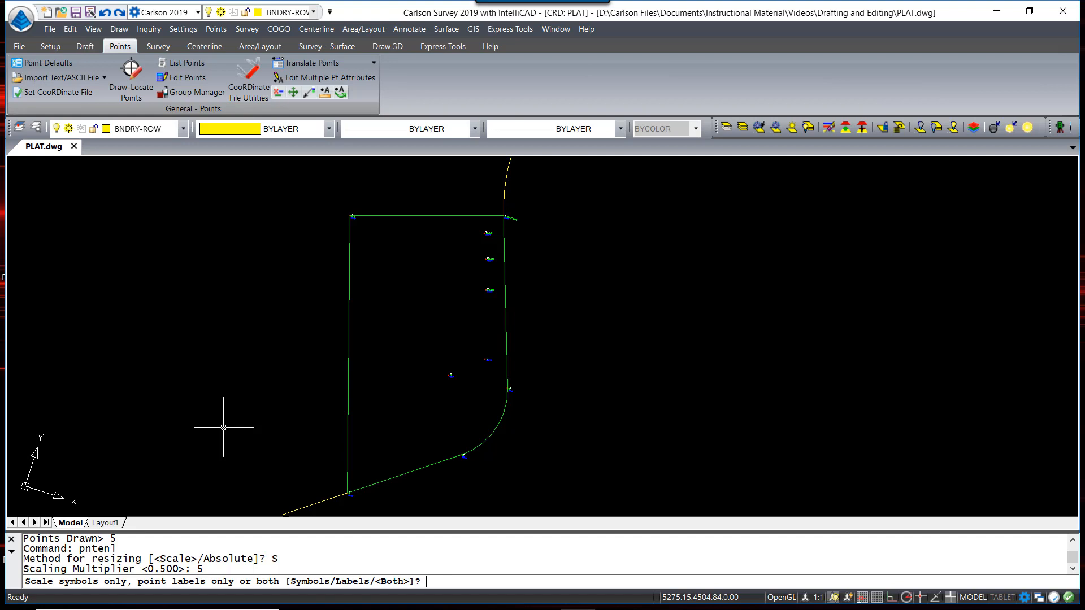
text(S)
key(Return)
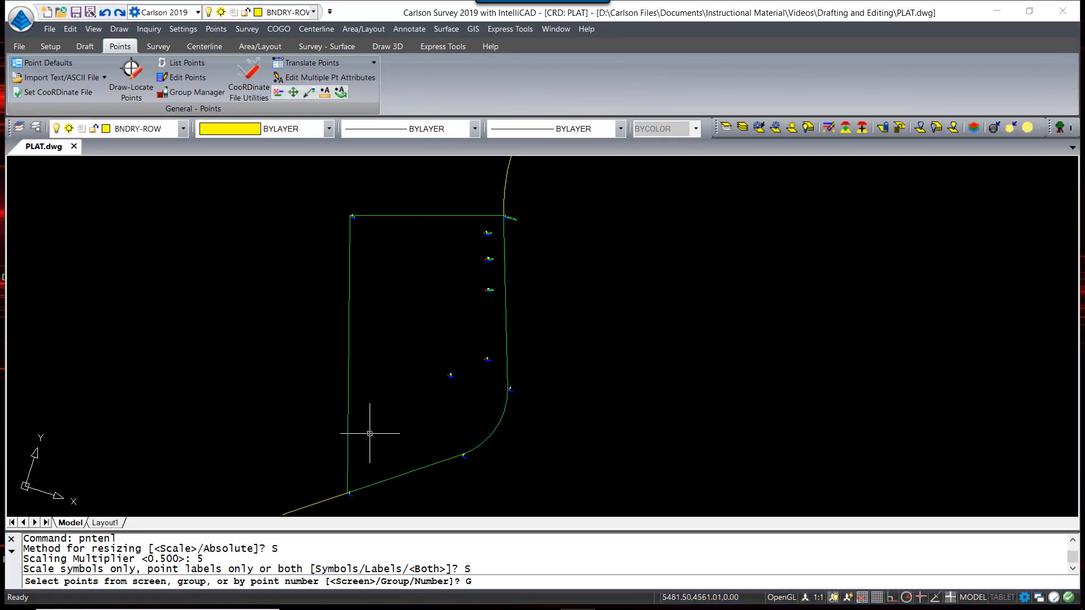
Apply the symbol resize to the Trees point group and reframe the lot's points
text(G)
key(Return)
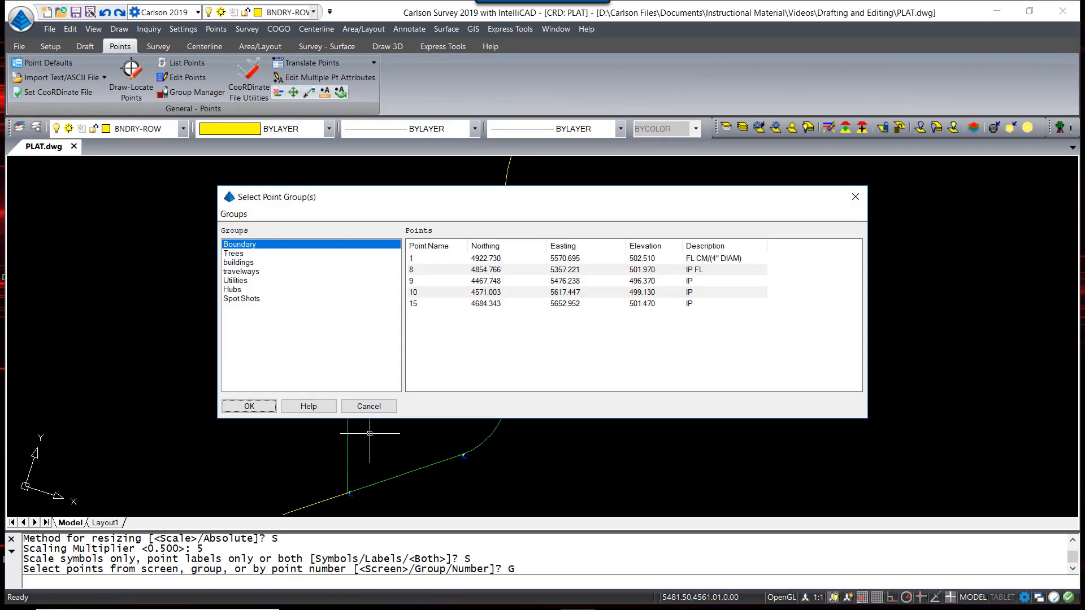
click(254, 253)
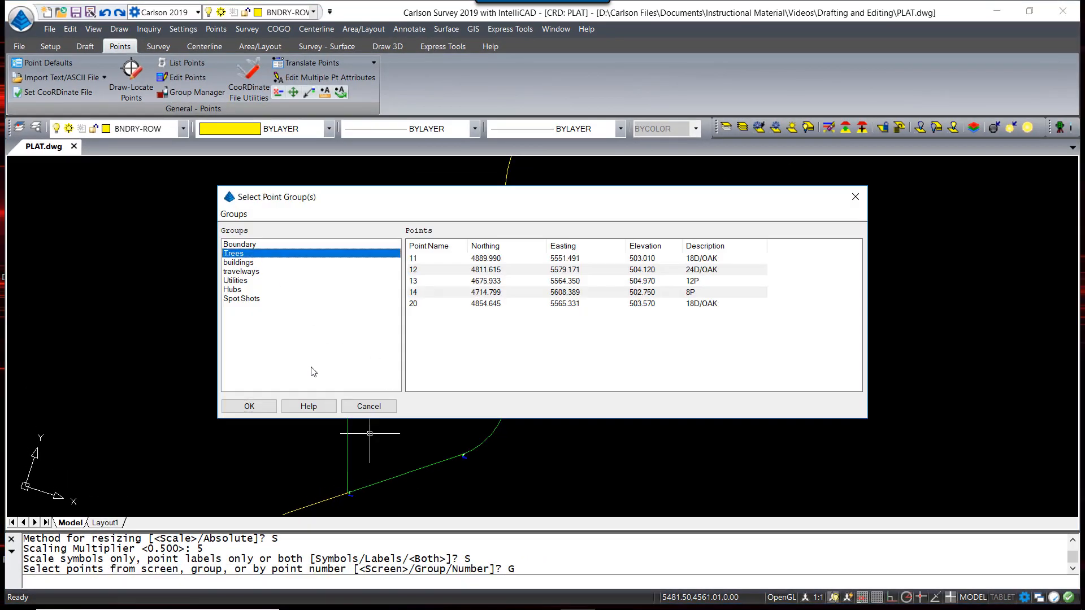
click(256, 406)
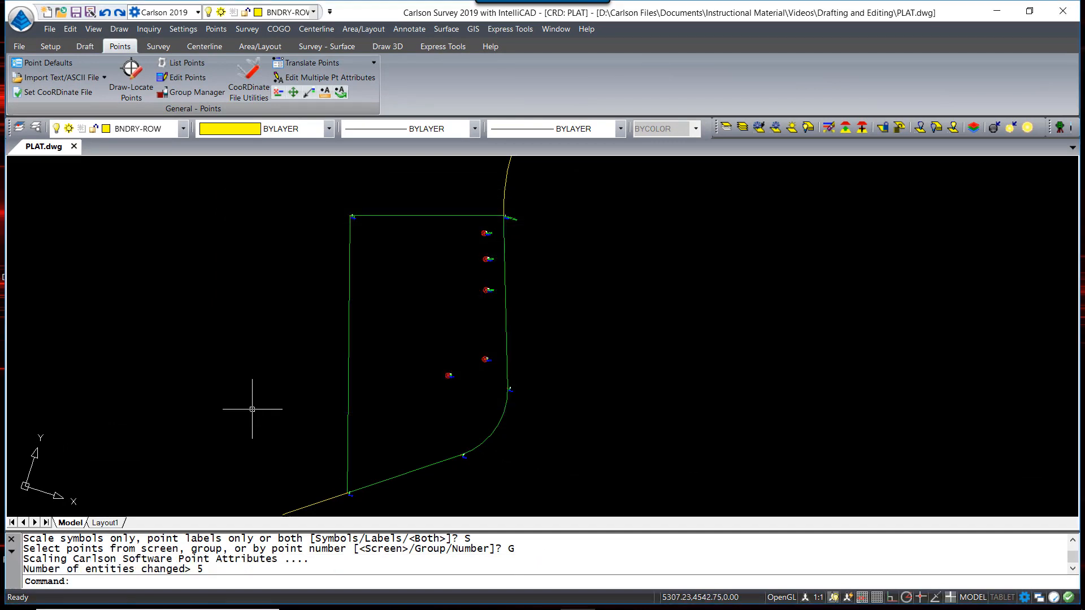
scroll(484, 360, up, 8)
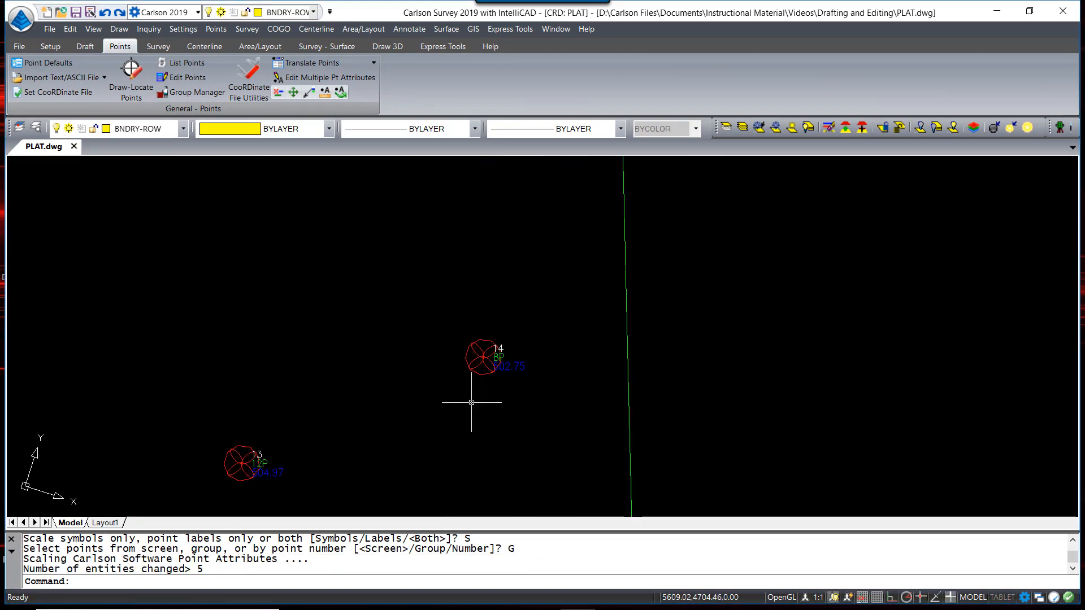
scroll(472, 402, down, 3)
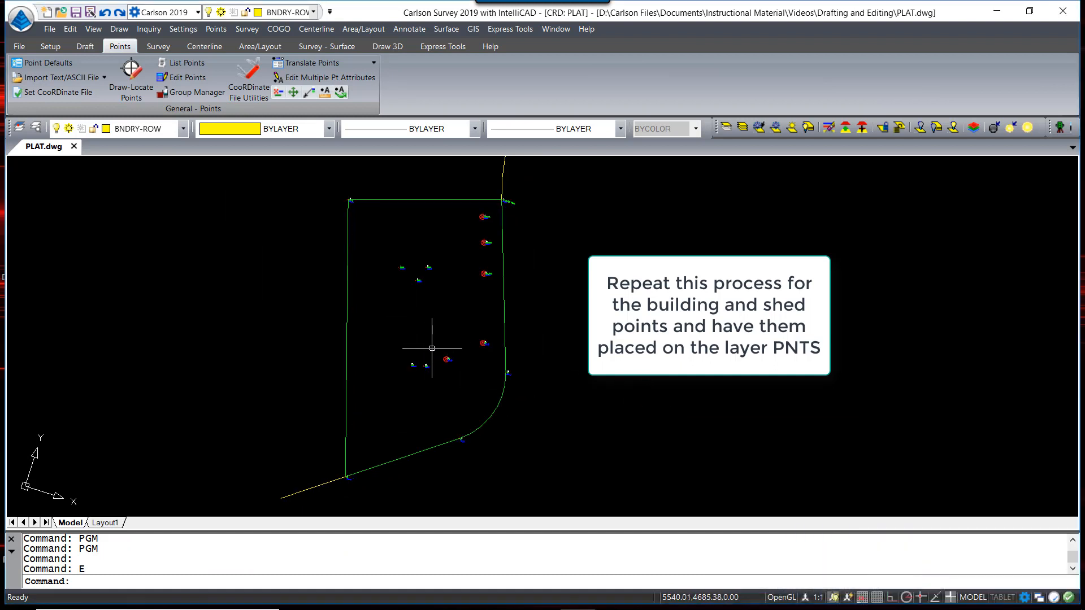
scroll(382, 320, up, 4)
middle_drag(426, 300, 430, 325)
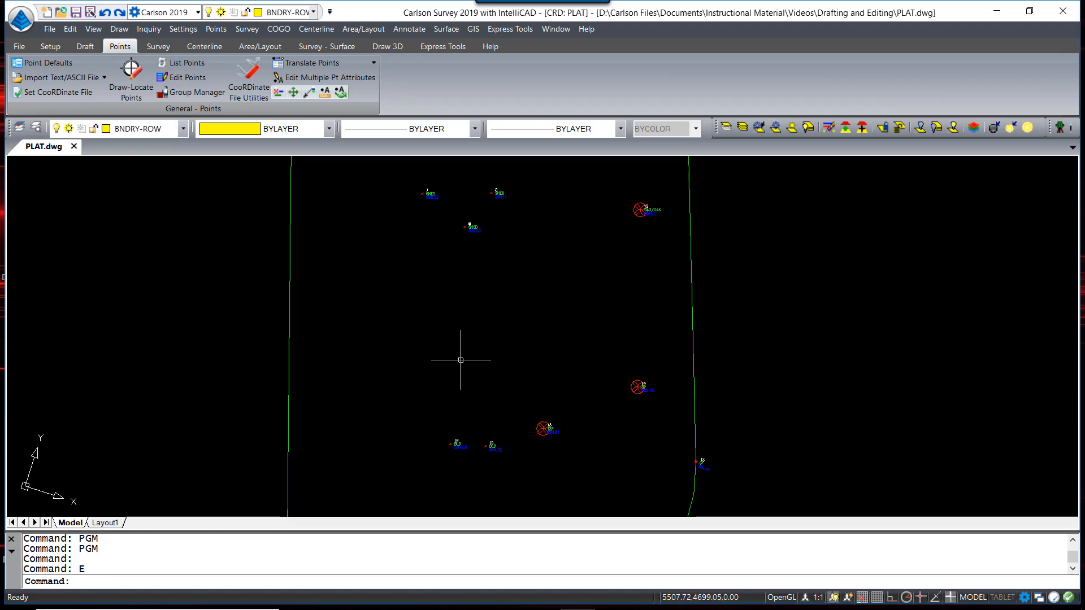
Make EXISTING the current layer in the LA layer explorer, then close it
text(LA)
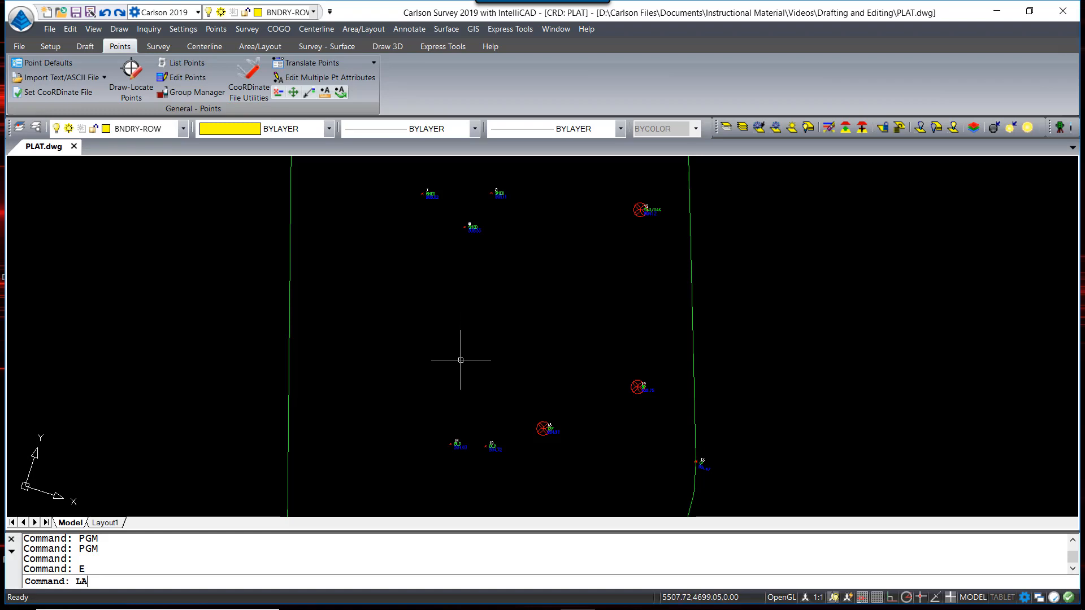
key(Return)
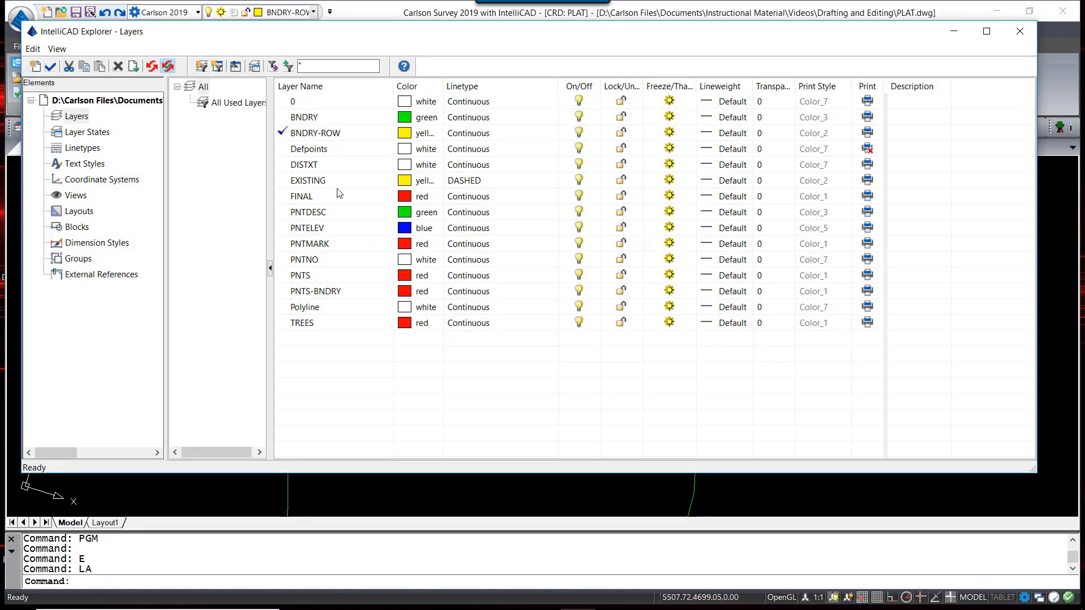
click(320, 182)
double_click(282, 181)
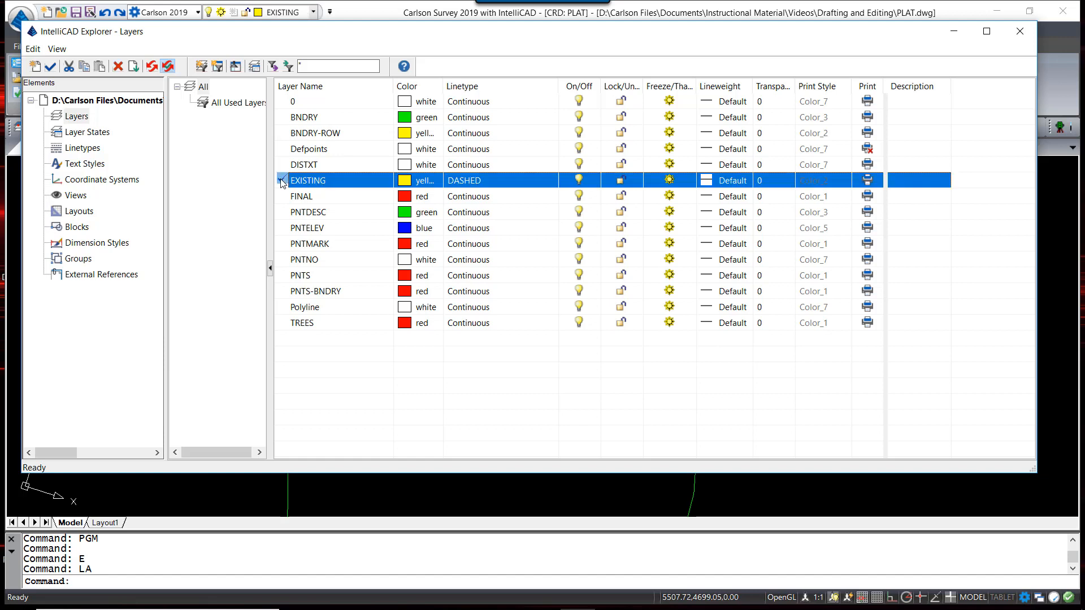
click(1020, 31)
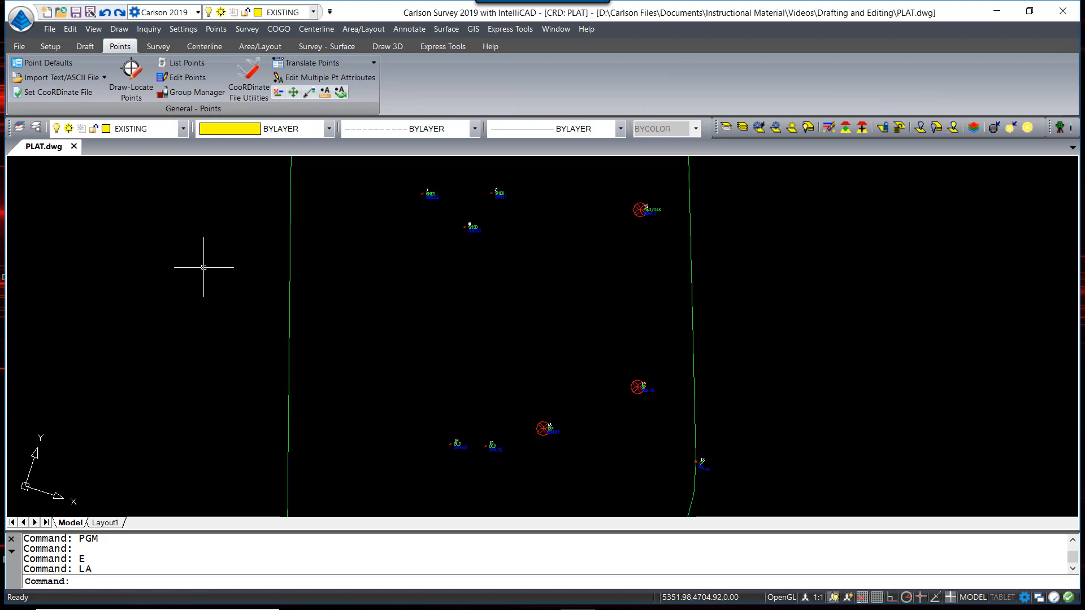
Connect shed points 5 through 7 from the buildings group with a 2D line
click(198, 94)
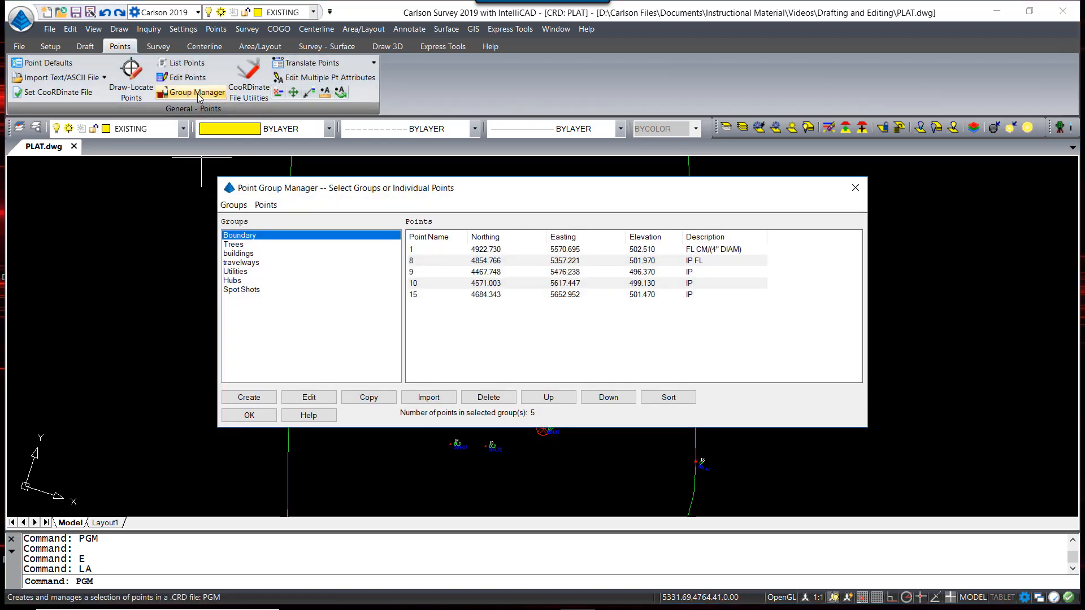
click(252, 254)
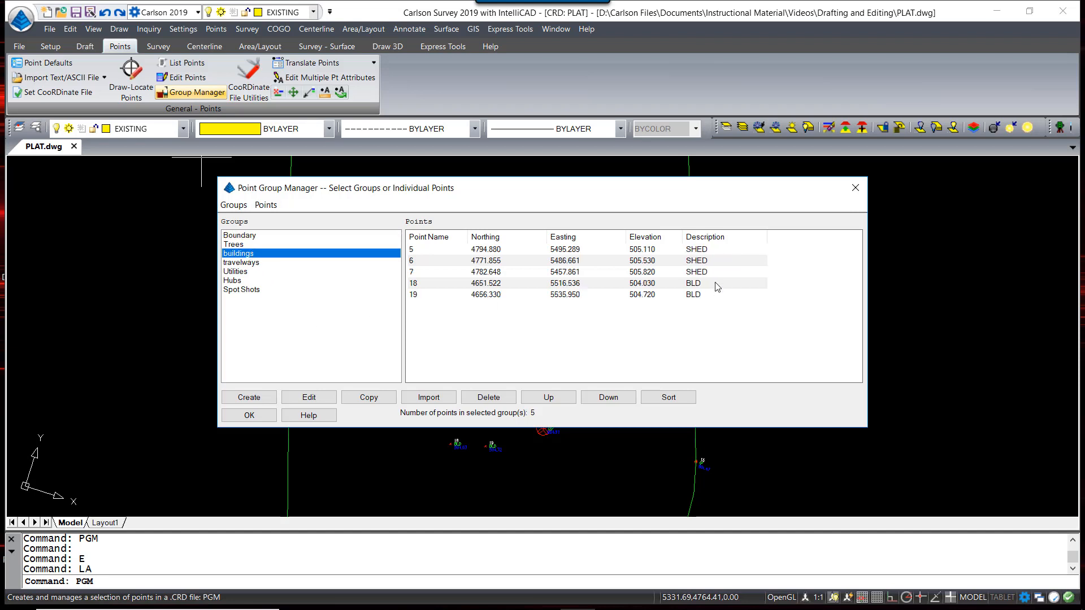
click(705, 251)
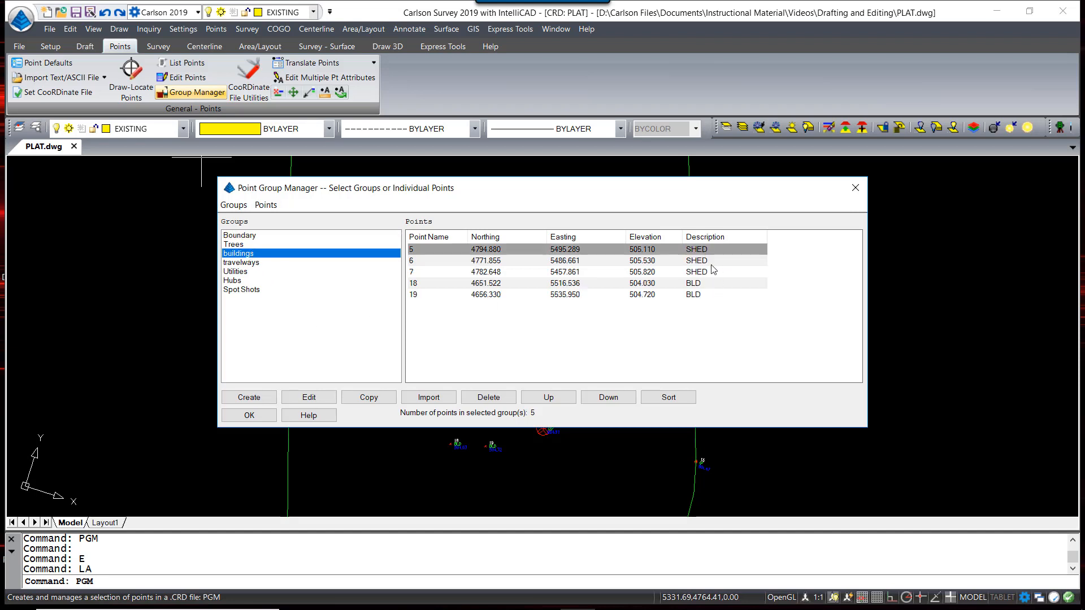
shift+click(702, 273)
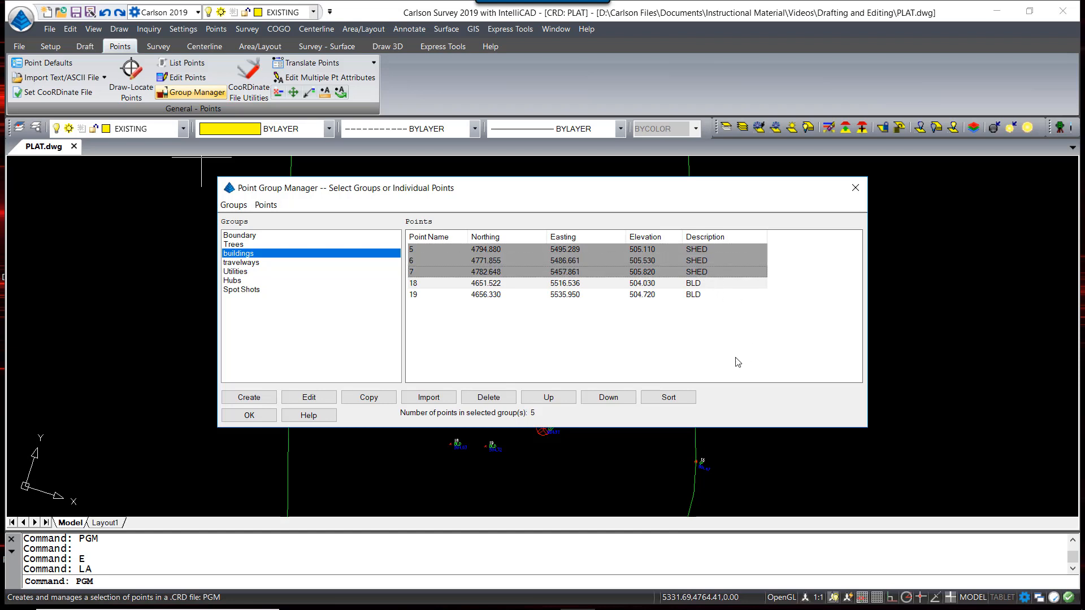
click(266, 207)
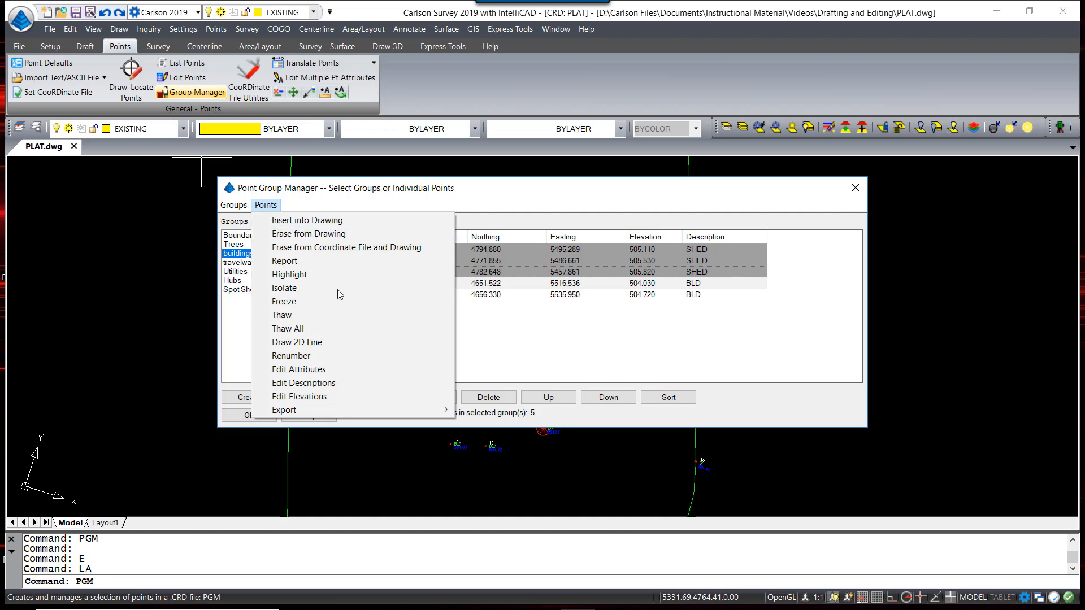
click(333, 343)
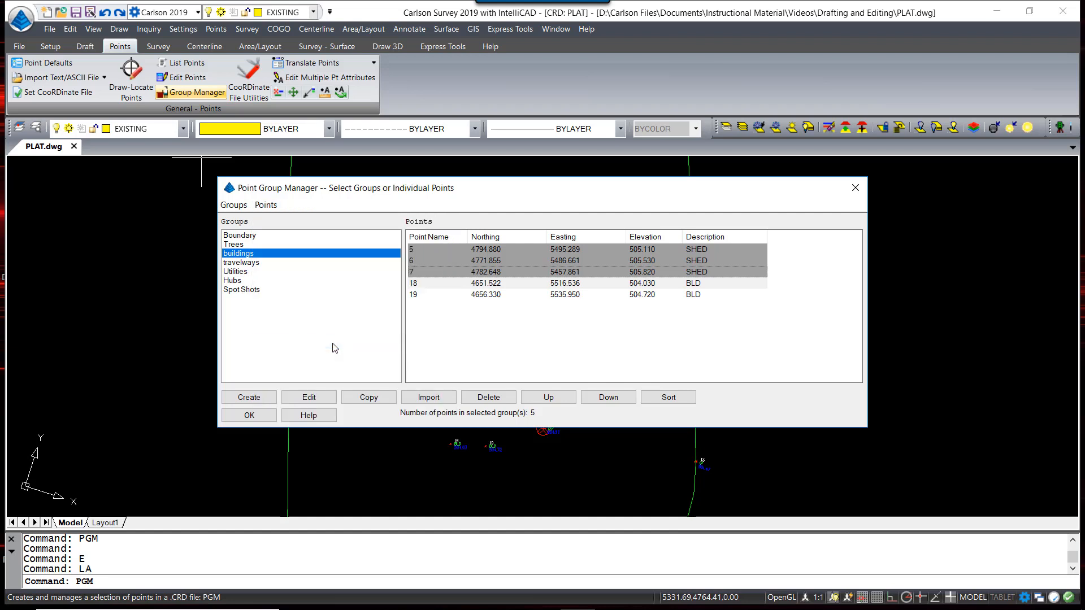
click(273, 415)
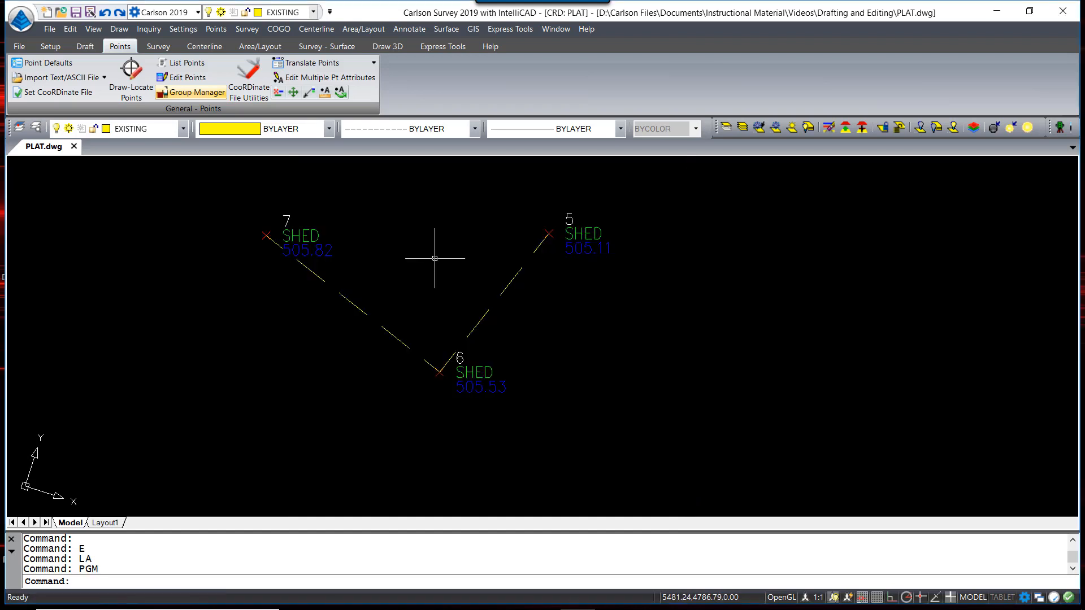
scroll(436, 377, down, 8)
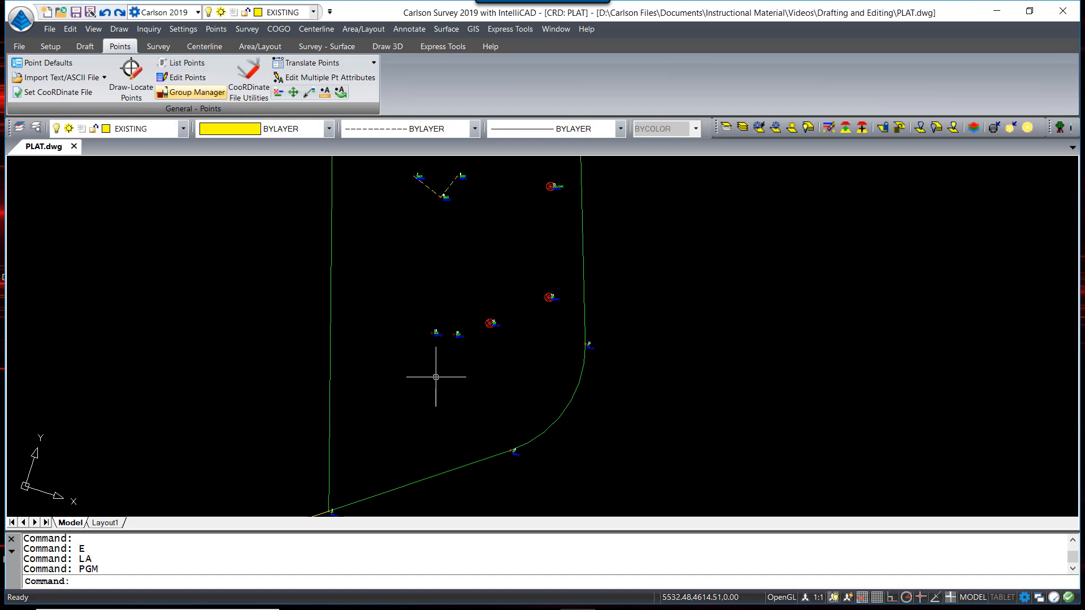
Connect building points 18 and 19 with a 2D line
click(203, 93)
click(252, 253)
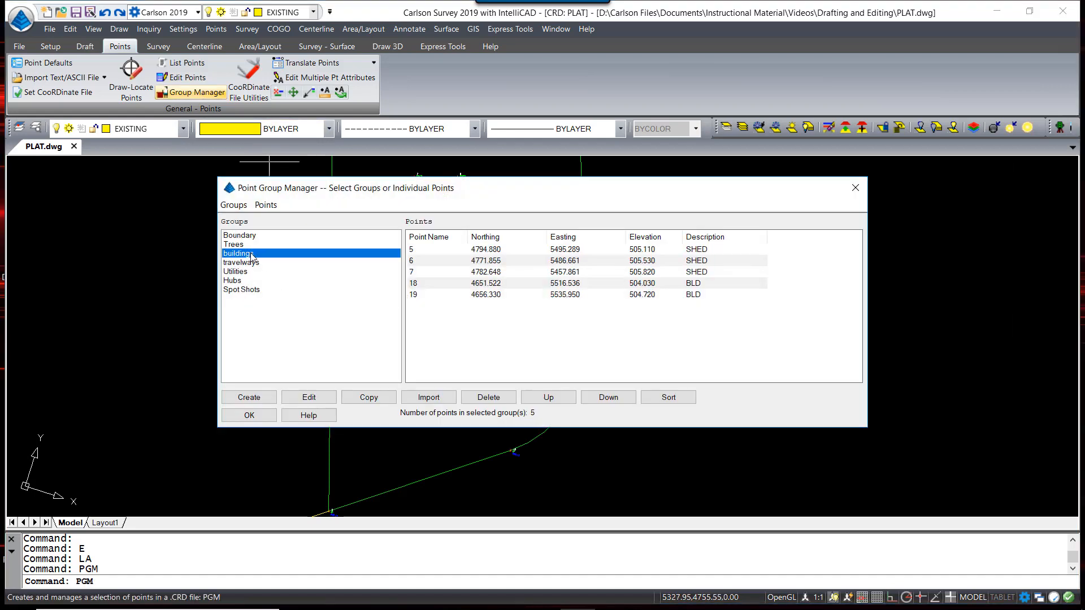
click(661, 283)
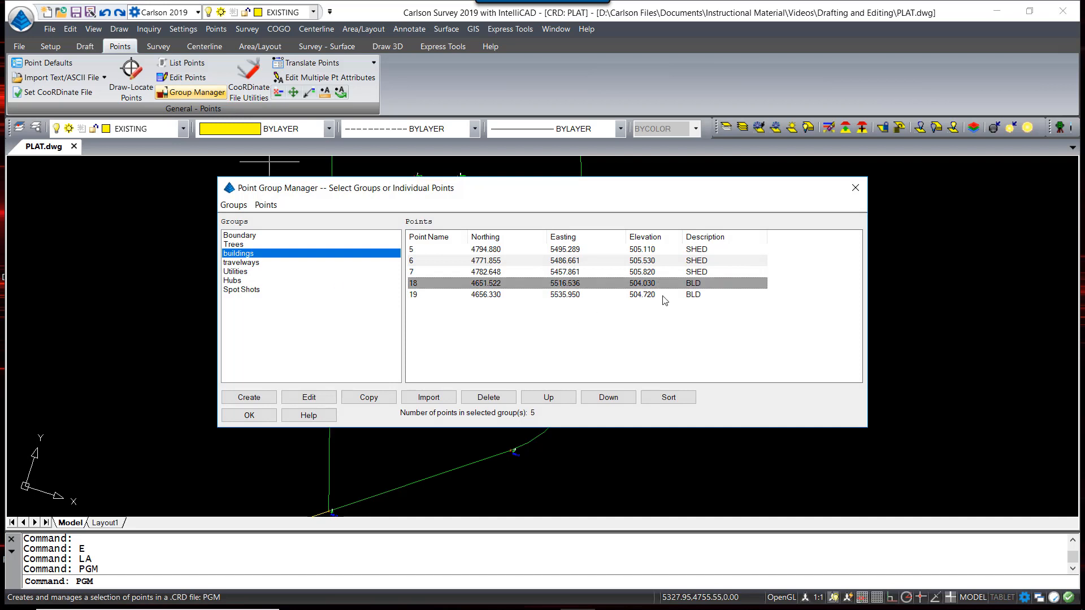
shift+click(664, 294)
click(266, 204)
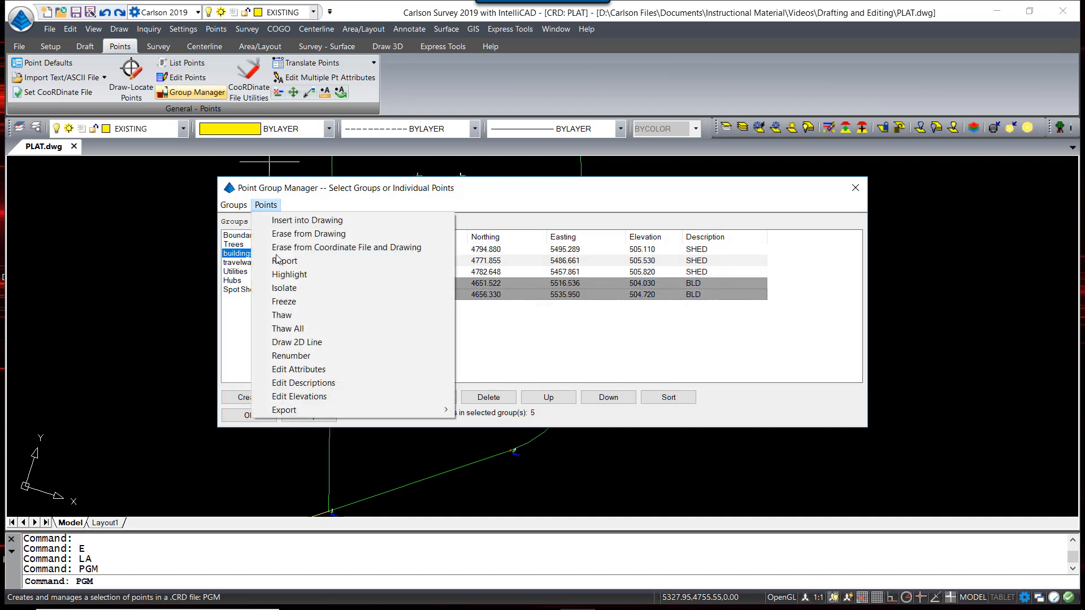
click(294, 342)
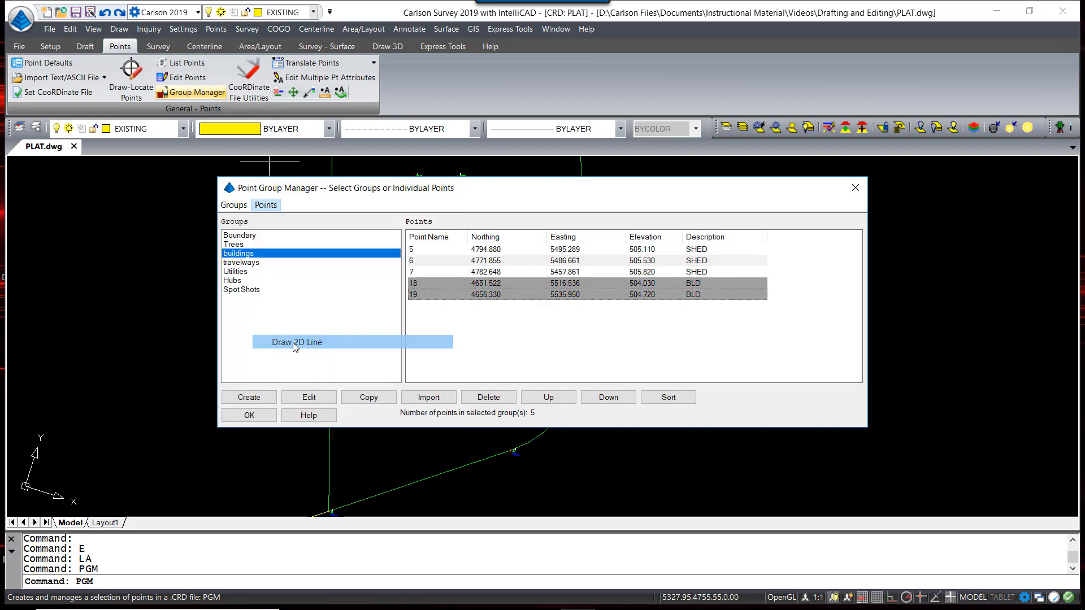
click(258, 416)
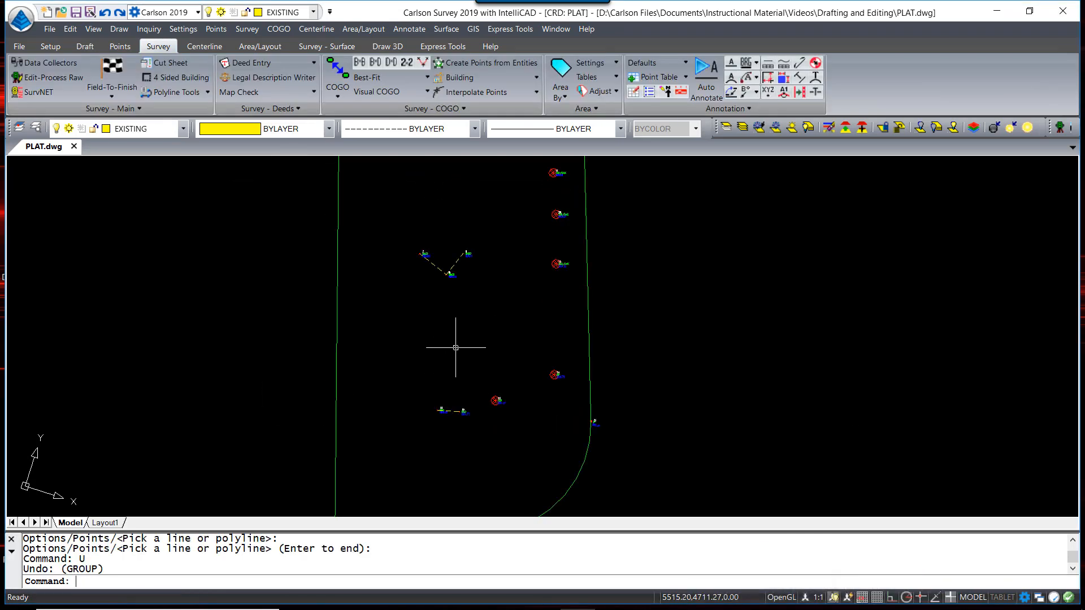
Mirror the 6-5 shed polyline into a four-sided building with 4 Sided Building
scroll(431, 244, up, 2)
scroll(431, 243, up, 3)
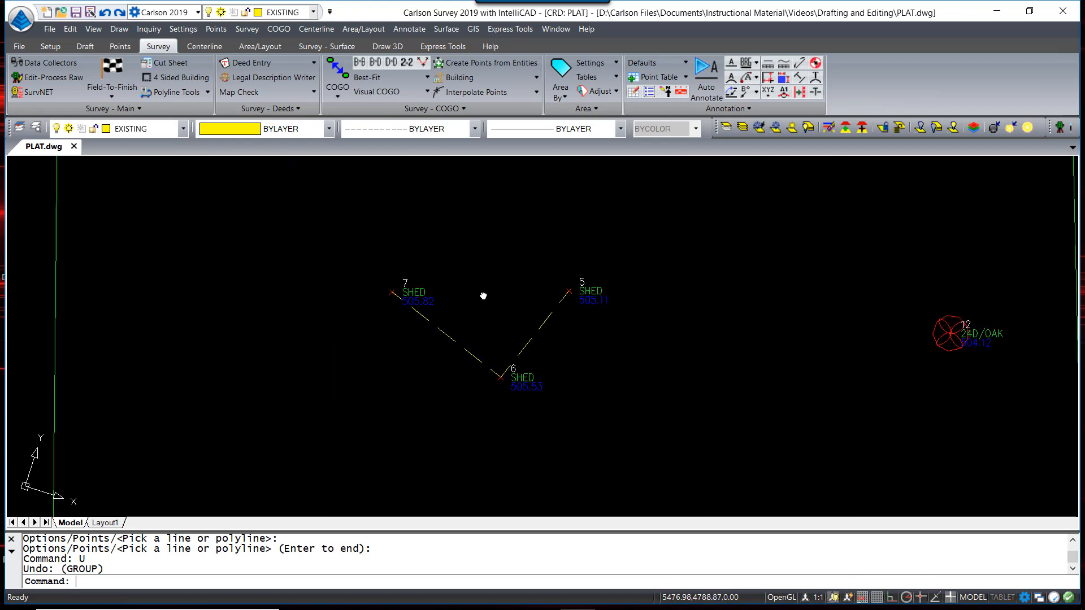
scroll(482, 295, up, 1)
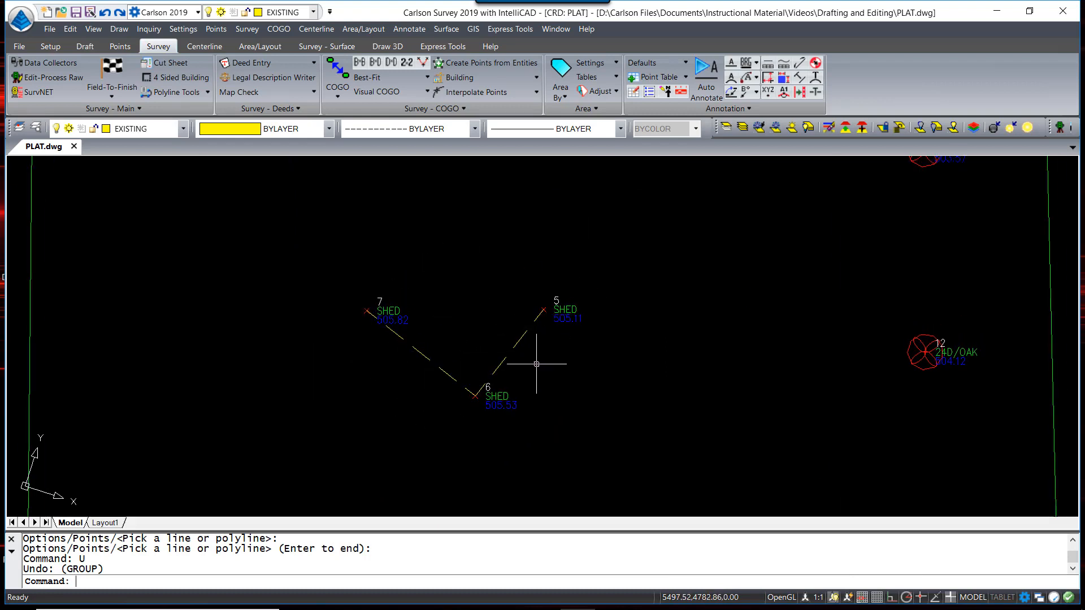
click(244, 31)
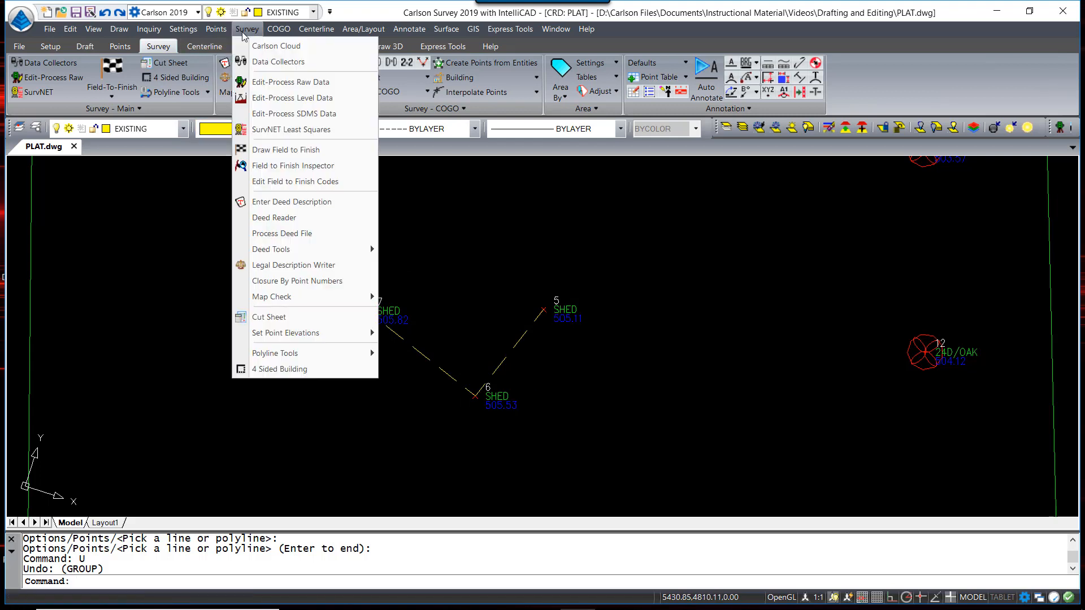
click(293, 370)
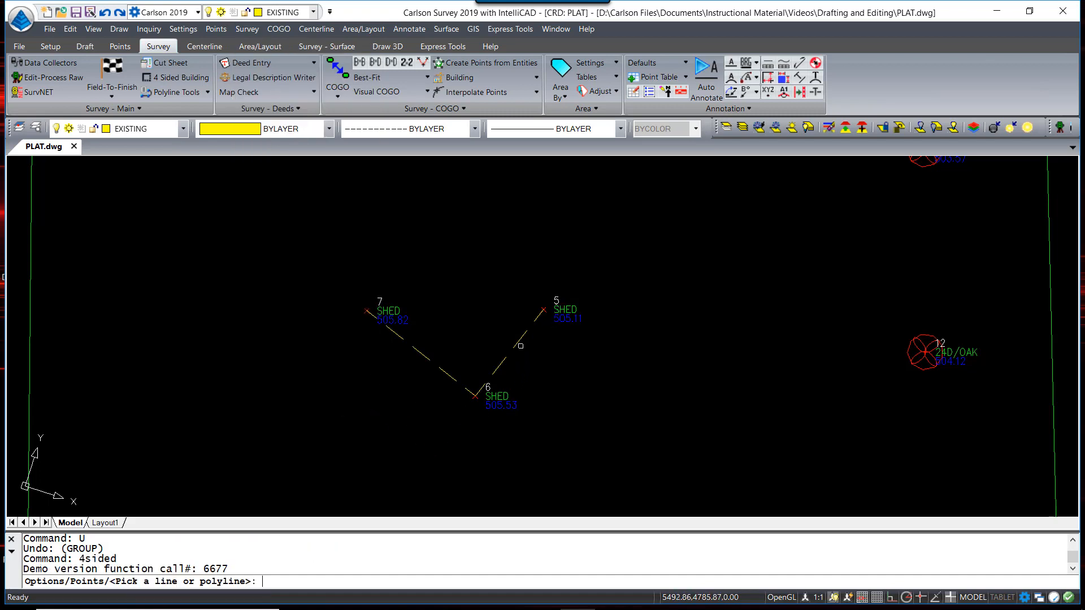
click(520, 338)
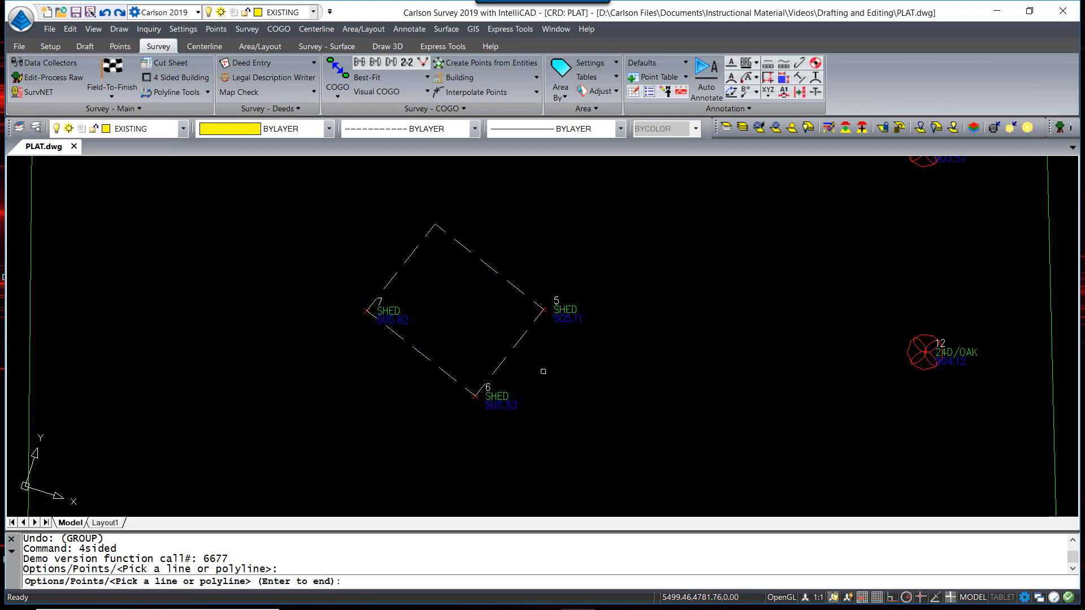
key(Return)
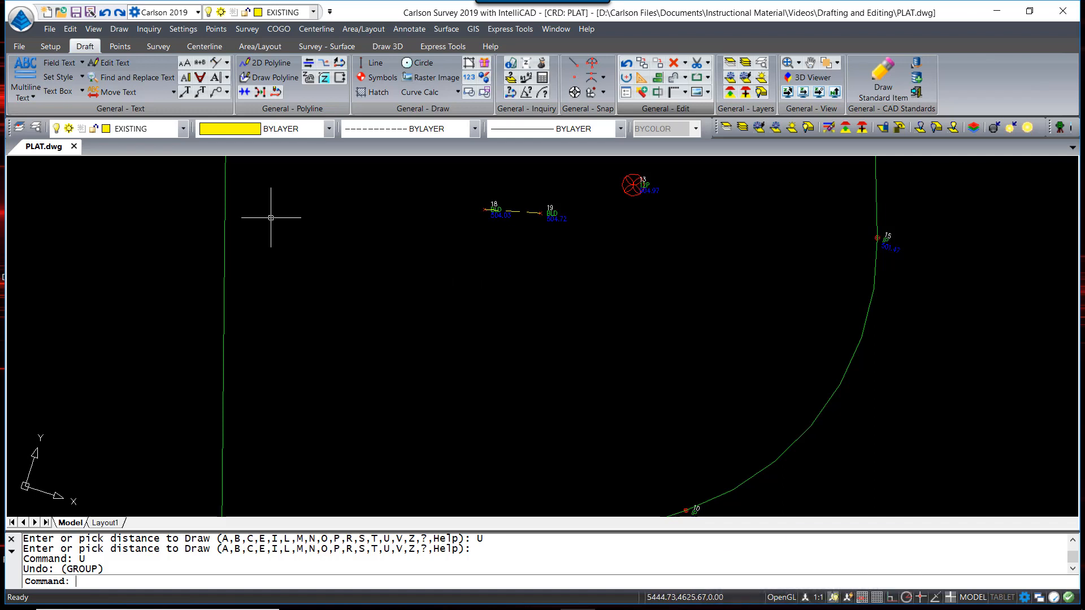
Start Extend By Distance on the 18-19 building line and review its help
click(71, 29)
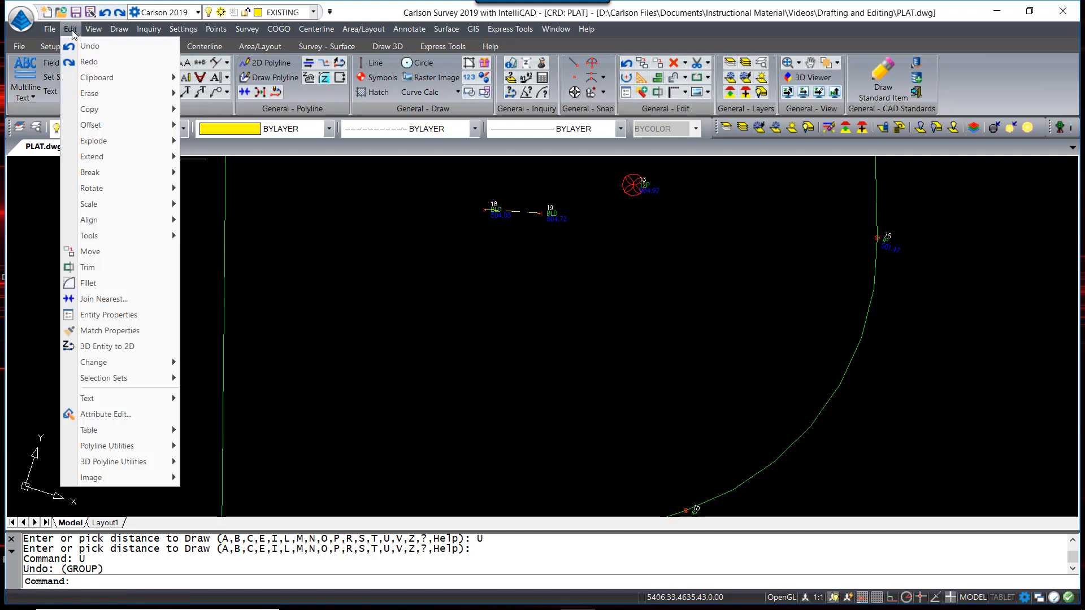
mouse_move(131, 155)
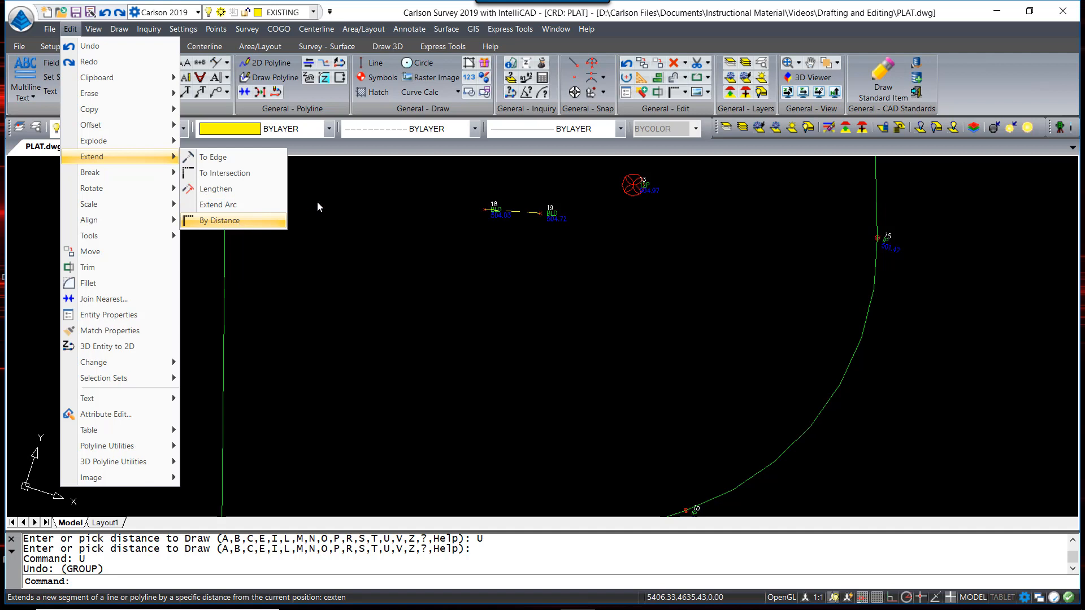
click(344, 198)
click(380, 178)
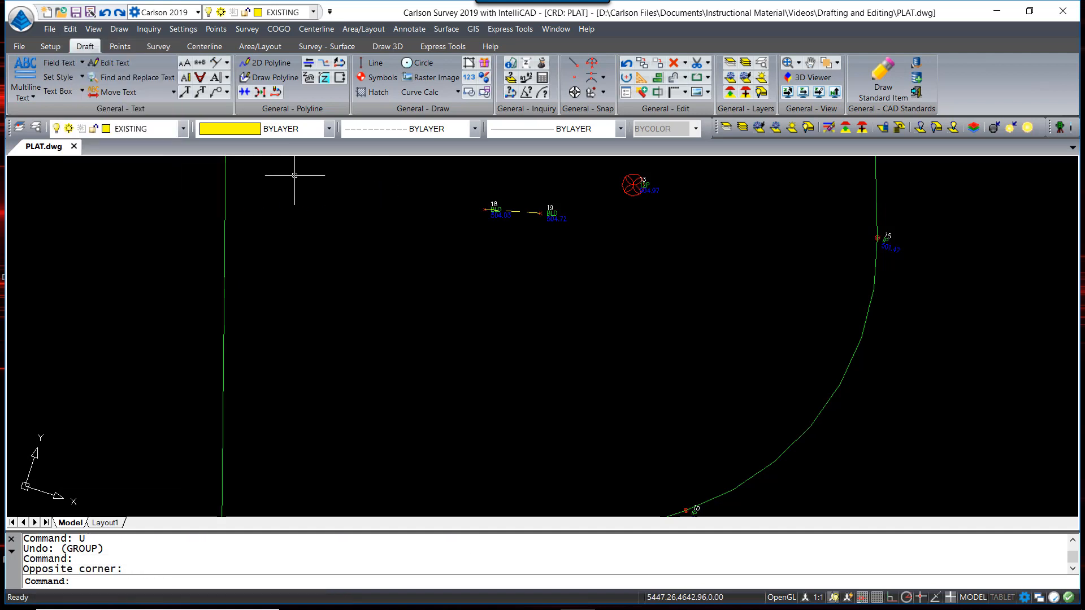
click(685, 92)
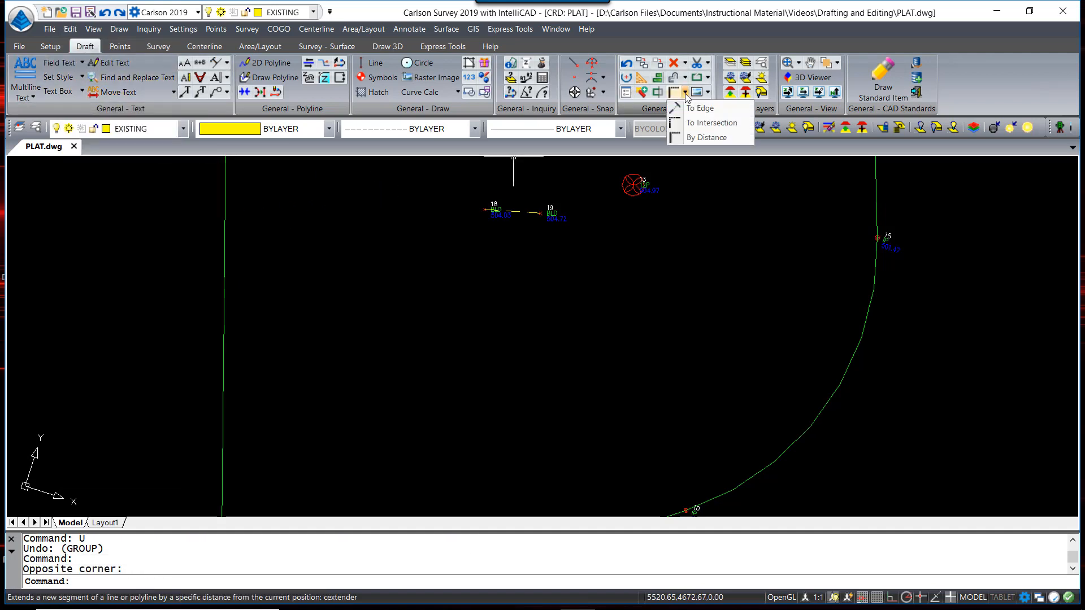
click(690, 142)
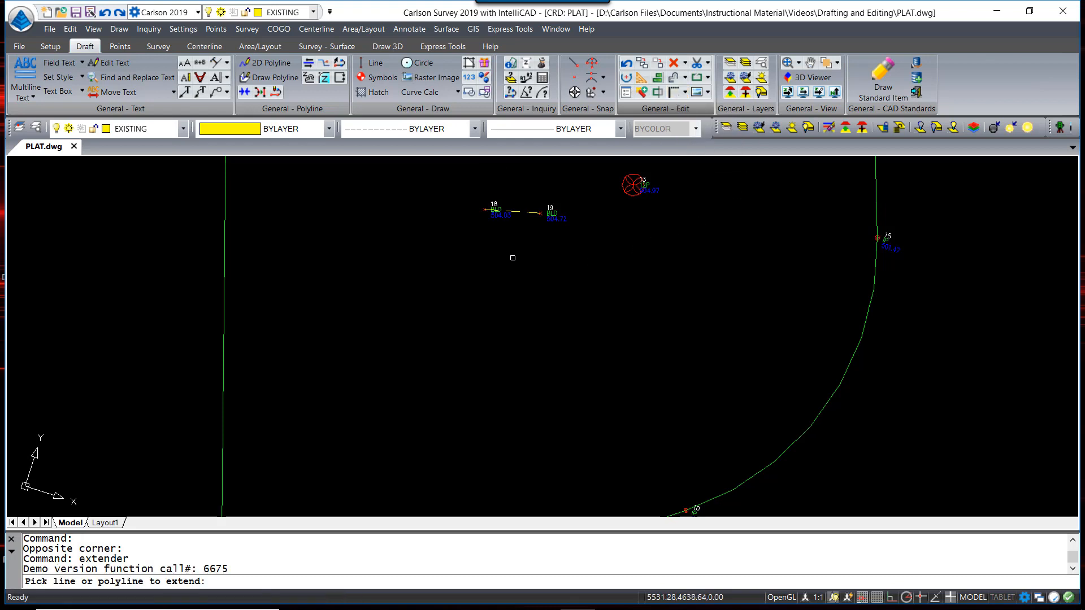
scroll(494, 228, up, 2)
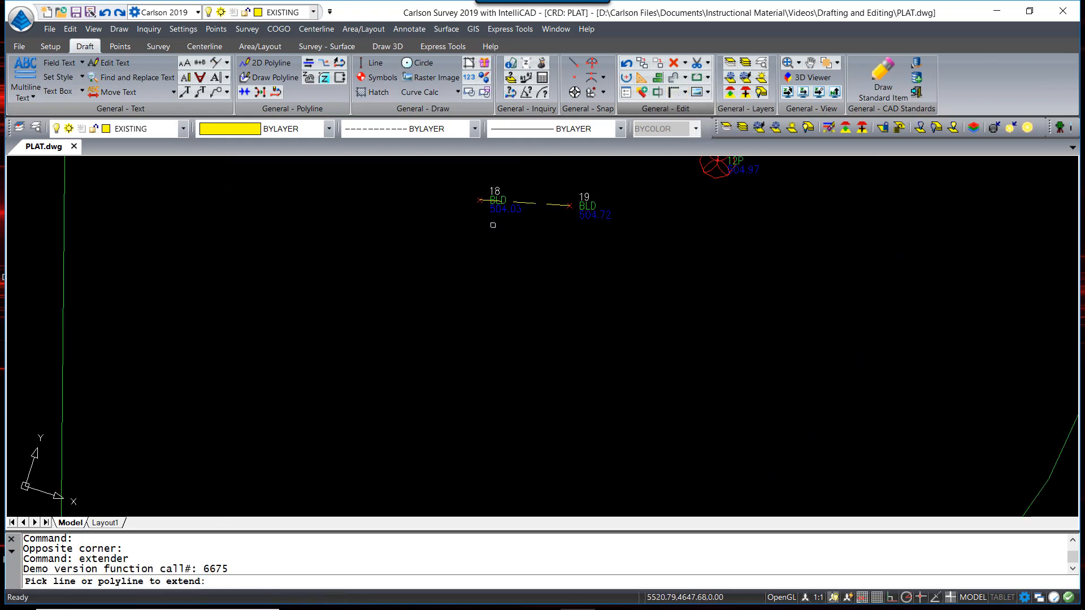
scroll(489, 202, up, 1)
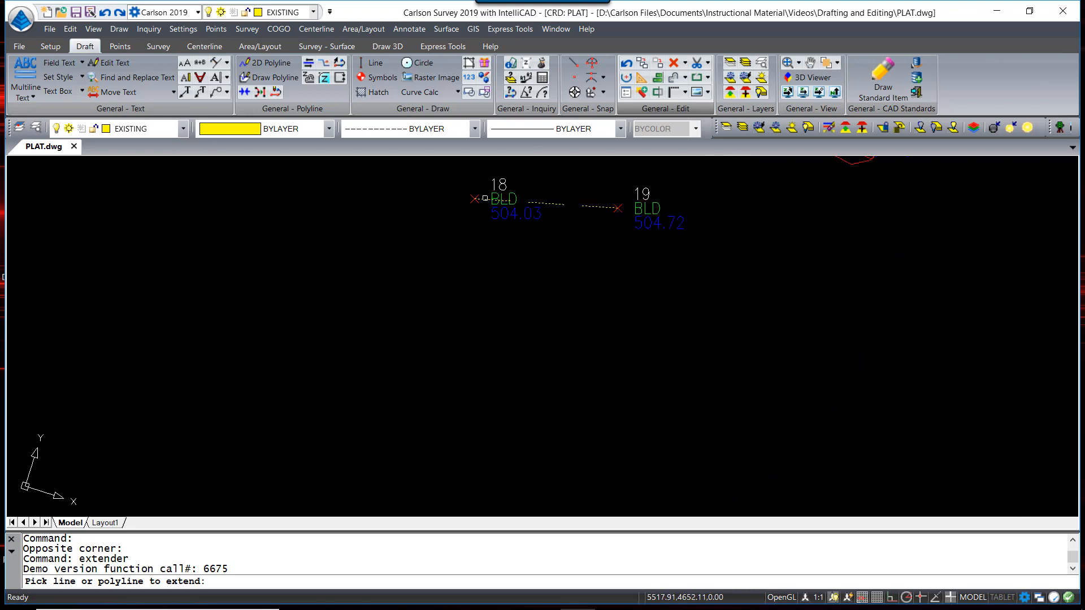
click(485, 198)
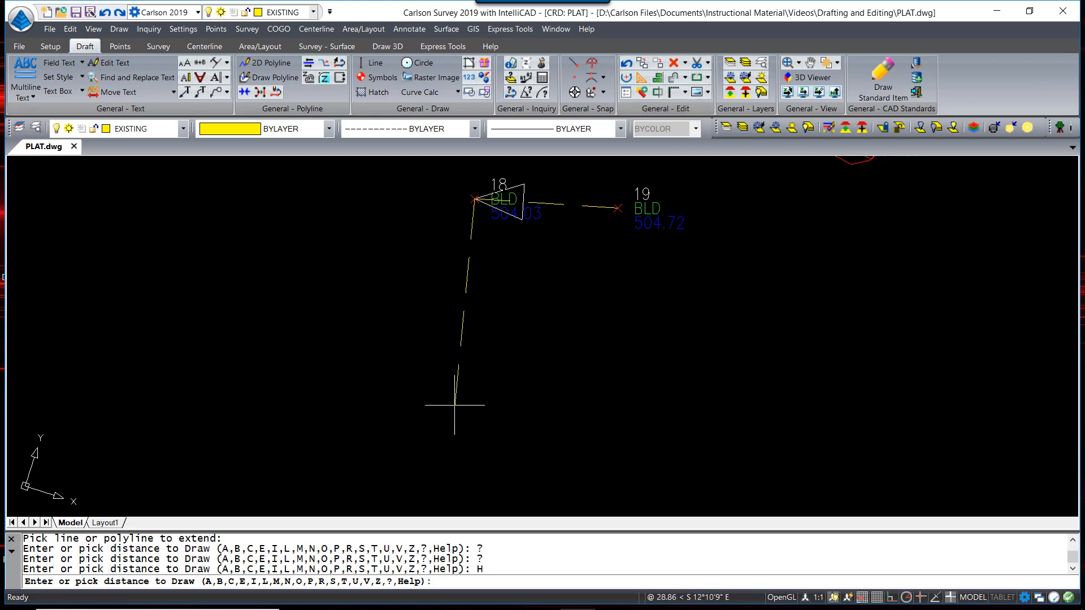
text(H)
key(Return)
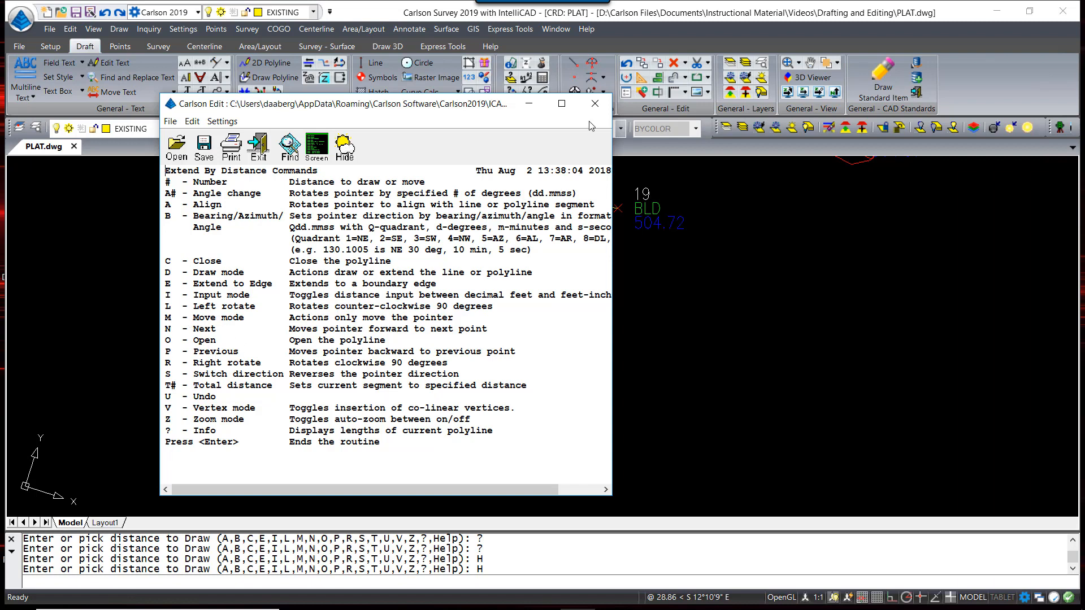
click(603, 112)
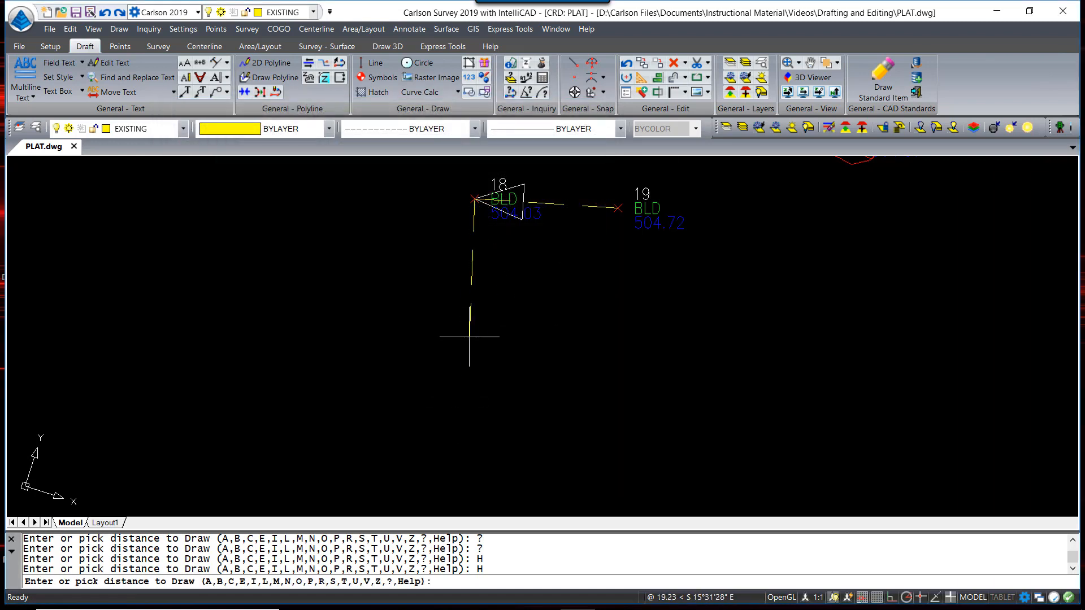
Enter L10, R20, L40, R20, L20, L83, L60, L23 and C to close the footprint
text(L10)
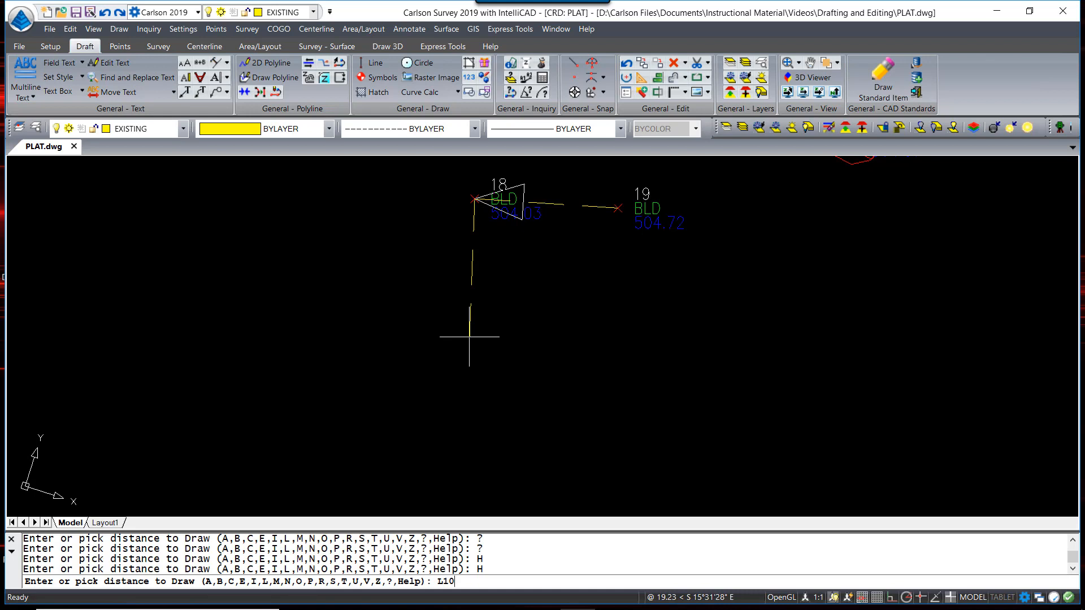
key(Return)
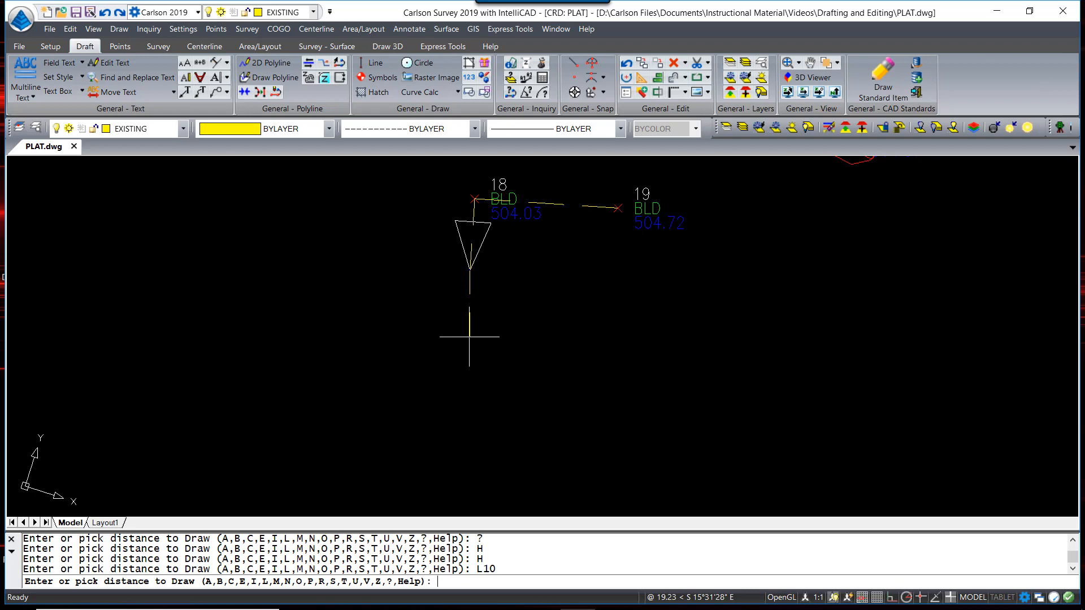
text(R20)
key(Return)
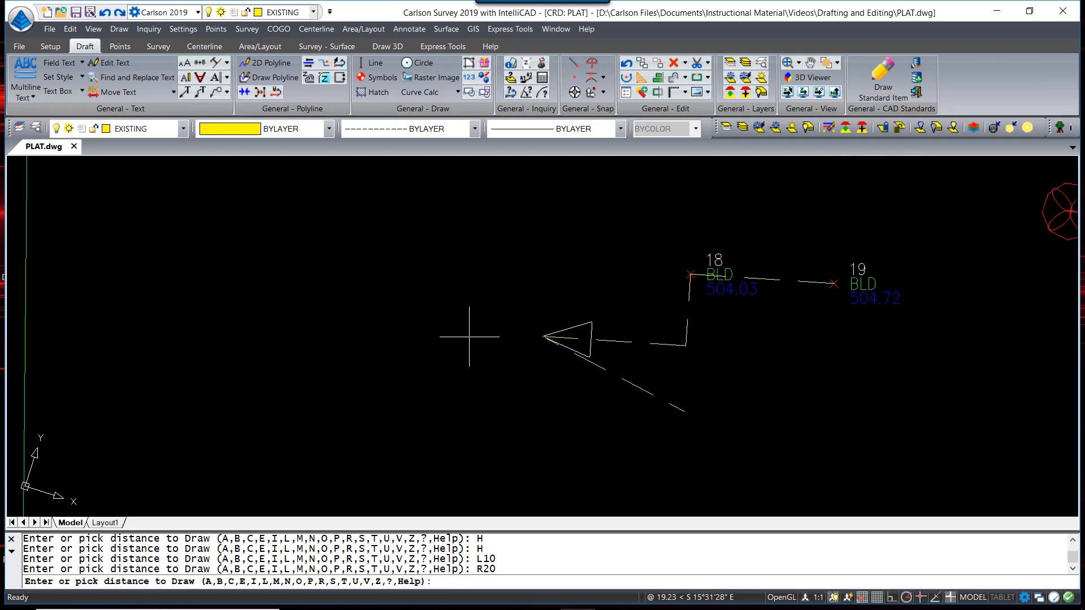
text(L40)
key(Return)
text(R20)
key(Return)
text(L20)
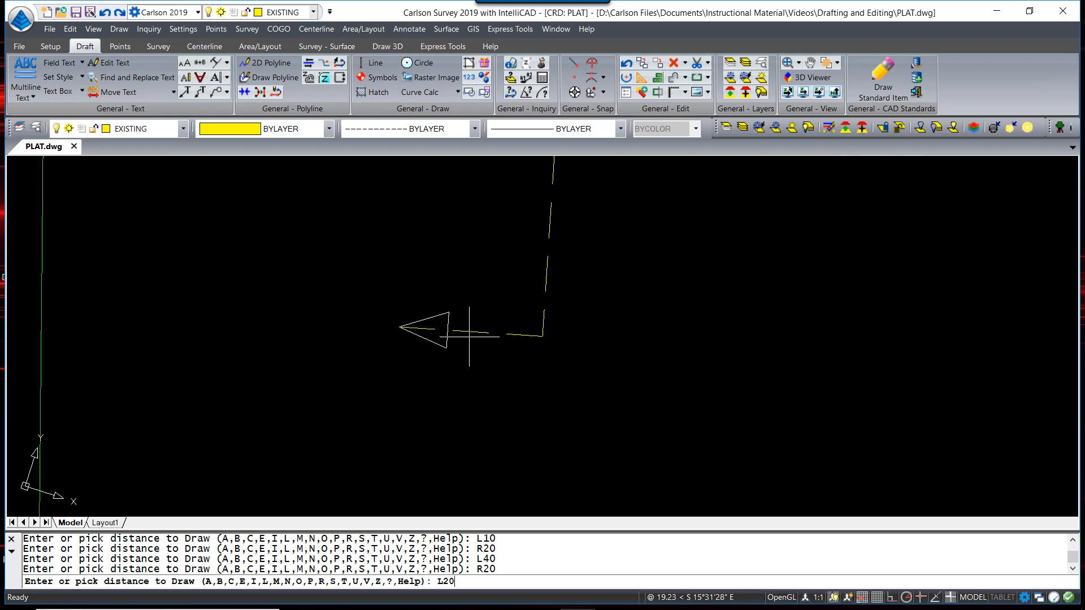
key(Return)
text(L83)
key(Return)
text(L60)
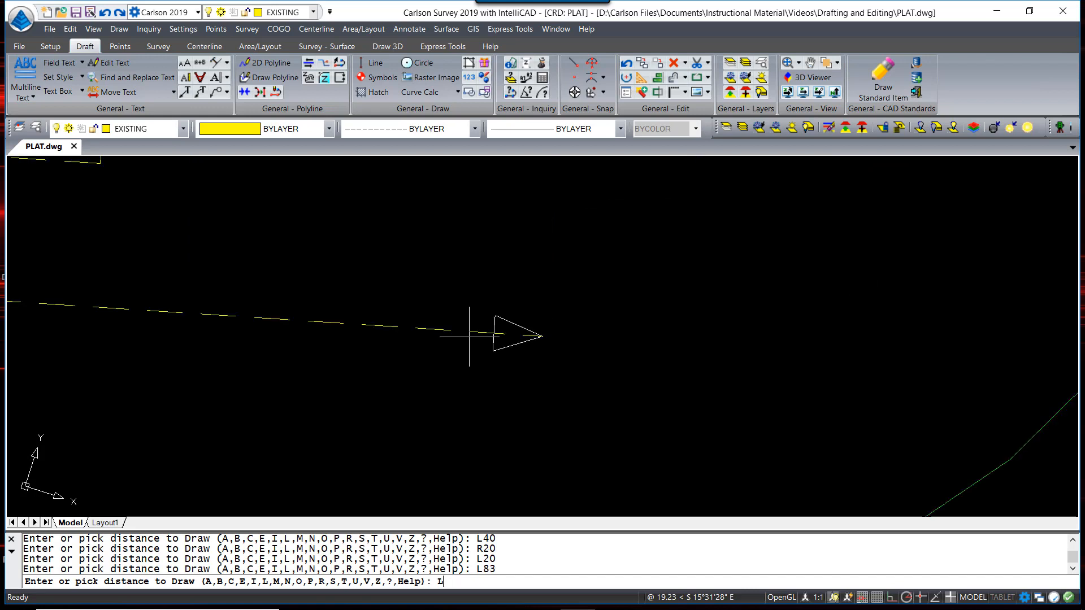
key(Return)
text(L23)
key(Return)
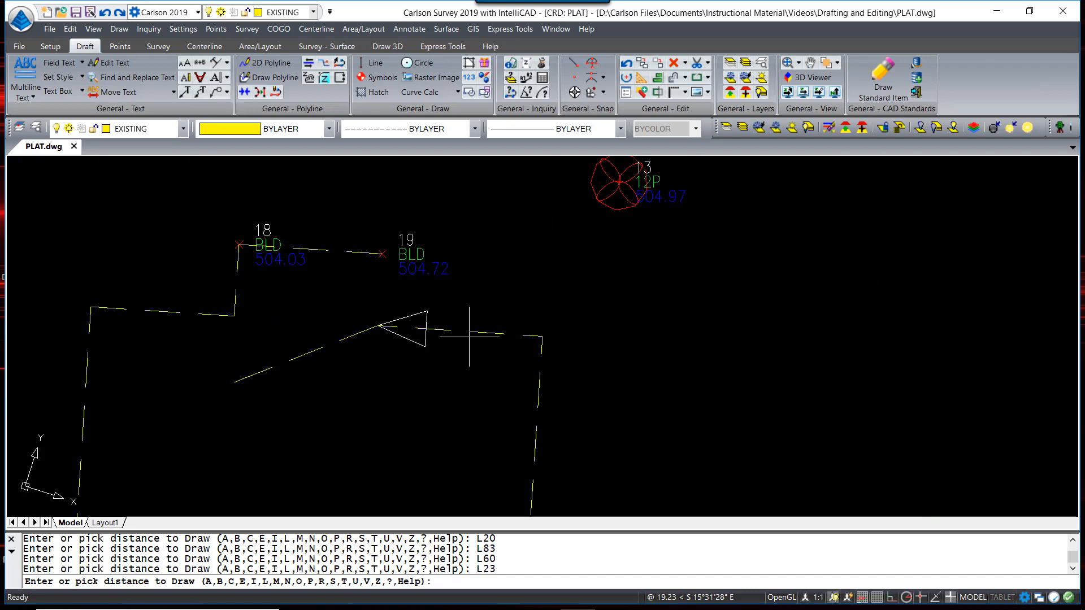
text(C)
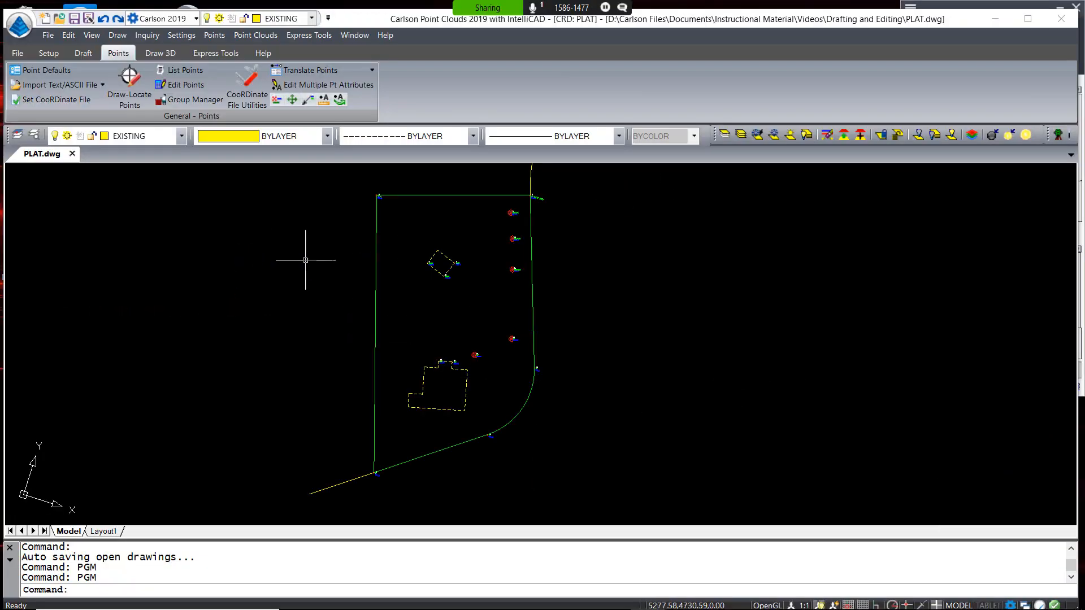
In Point Group Manager, list the 24 PV and EP points of the travelways group
click(186, 100)
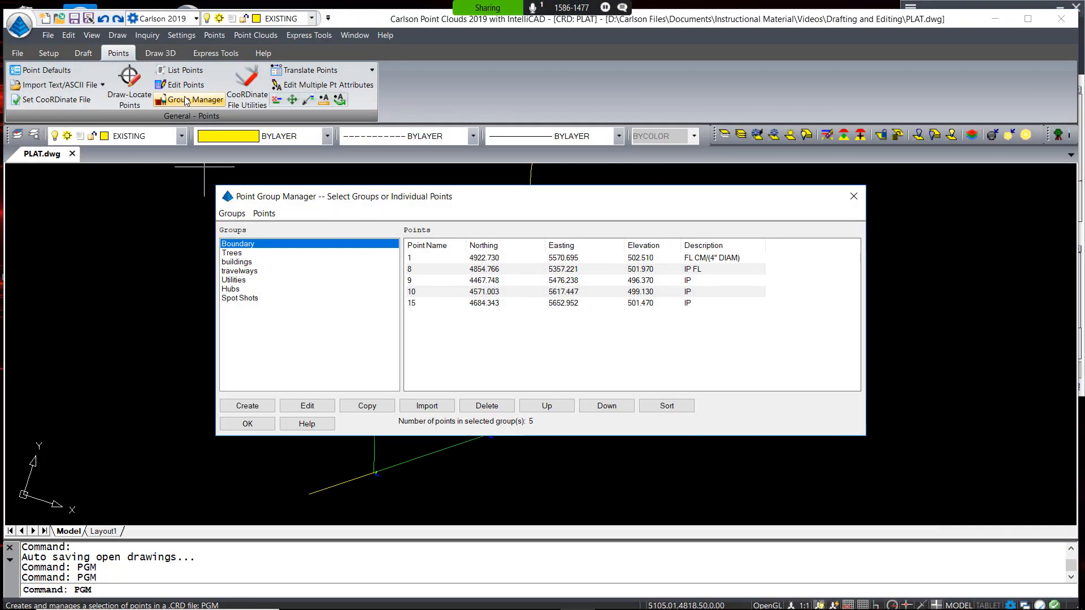
click(244, 271)
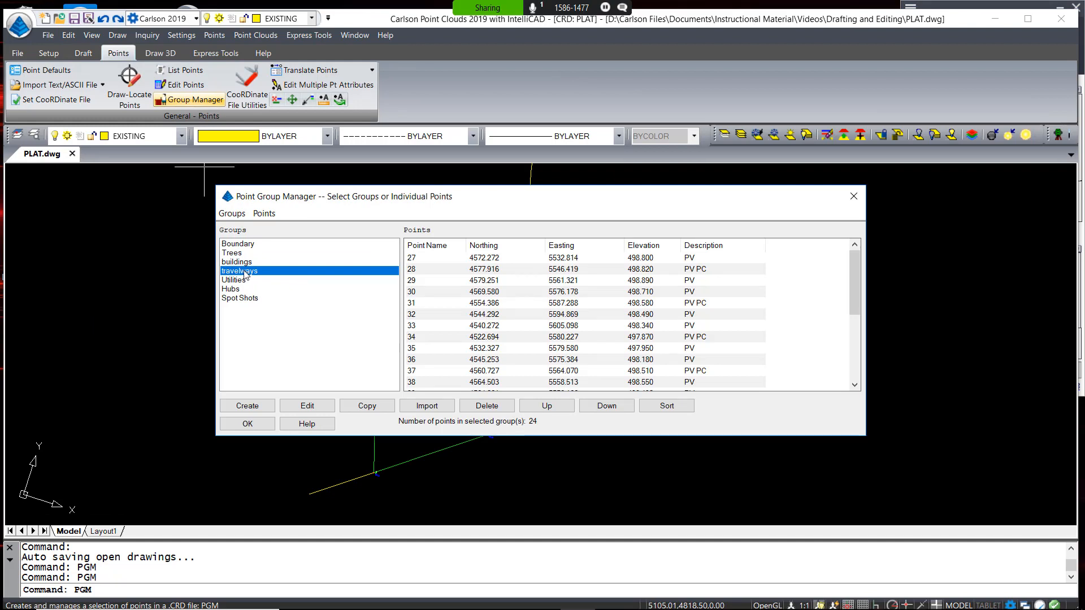
click(684, 259)
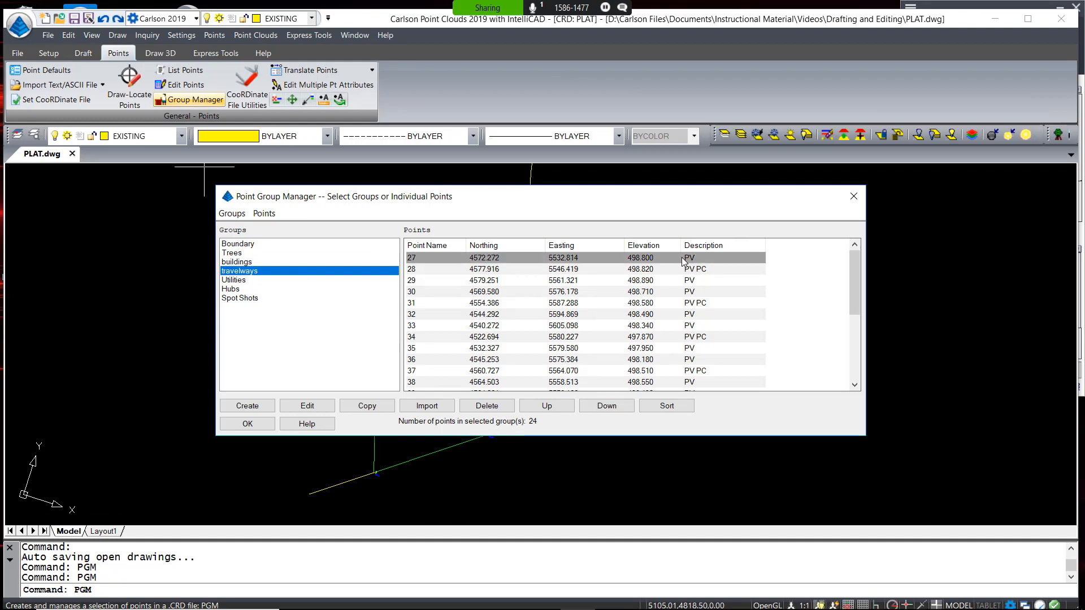
scroll(684, 261, down, 4)
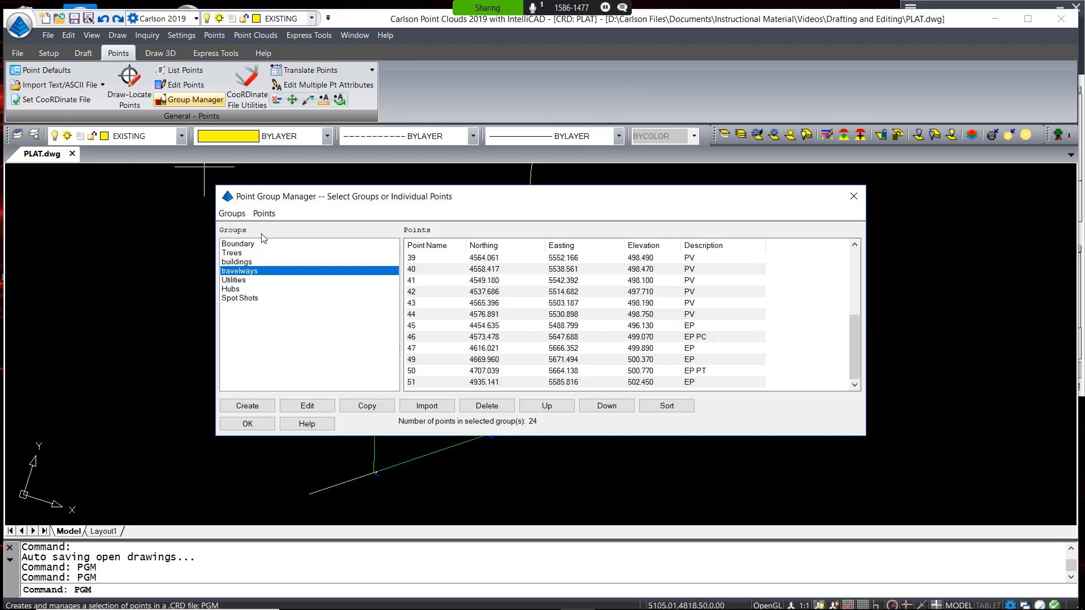
Insert the travelways group's 24 points into PLAT.dwg, then close the Point Group Manager
click(263, 214)
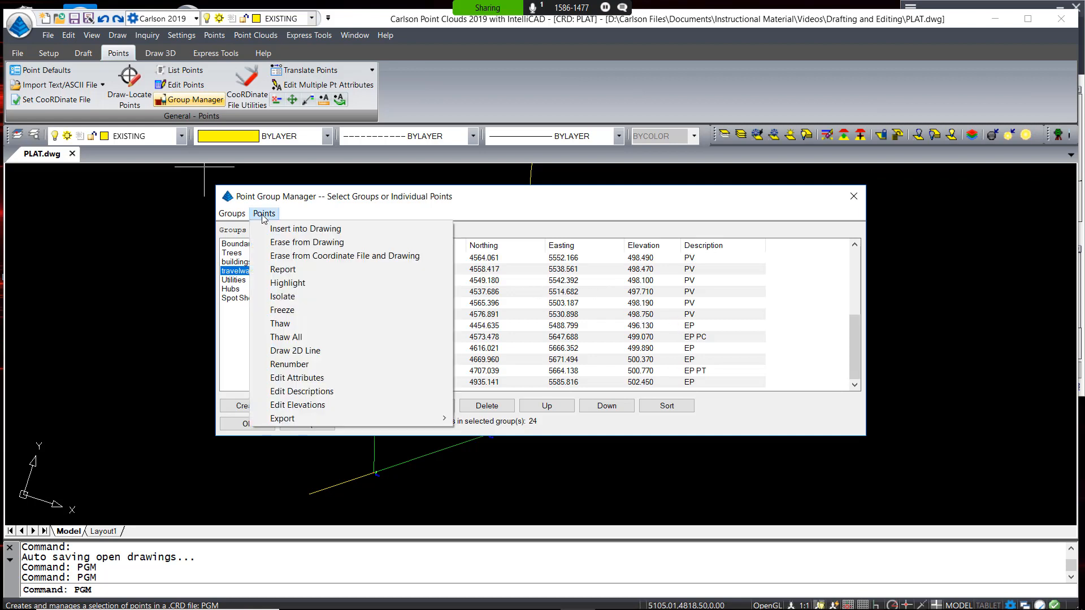
click(297, 229)
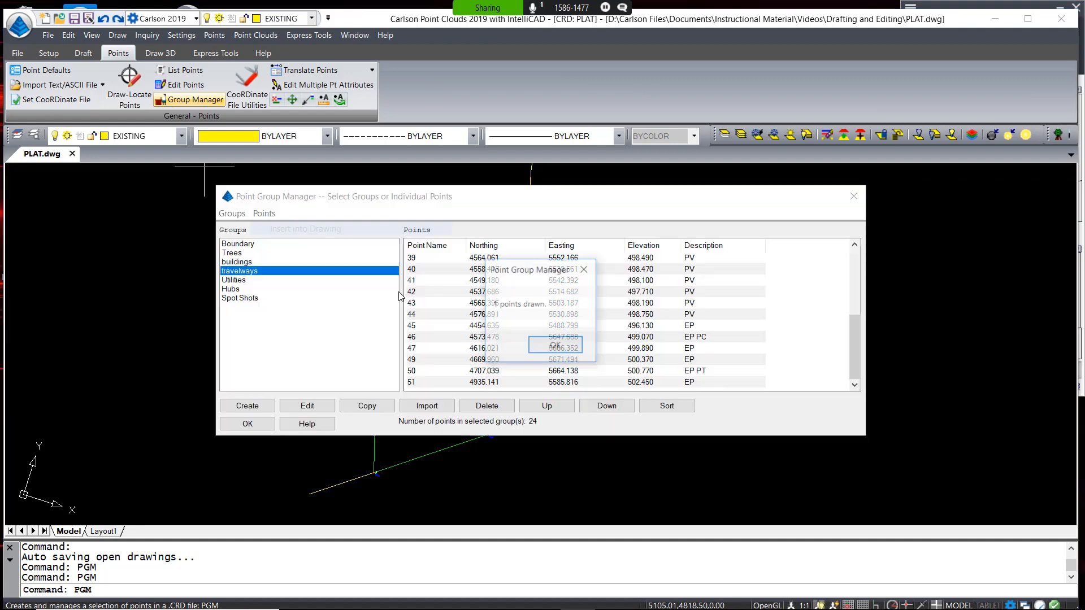
click(555, 345)
click(247, 424)
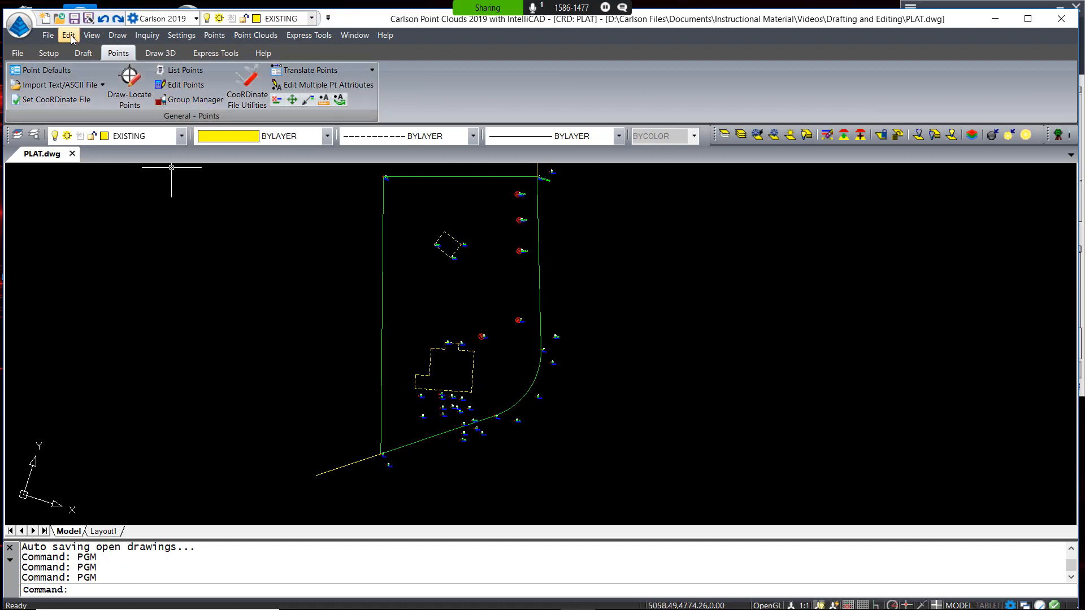
Start Polyline by Nearest Found as a 3D polyline: max separation 400, description EP*, layer ETRV
click(108, 37)
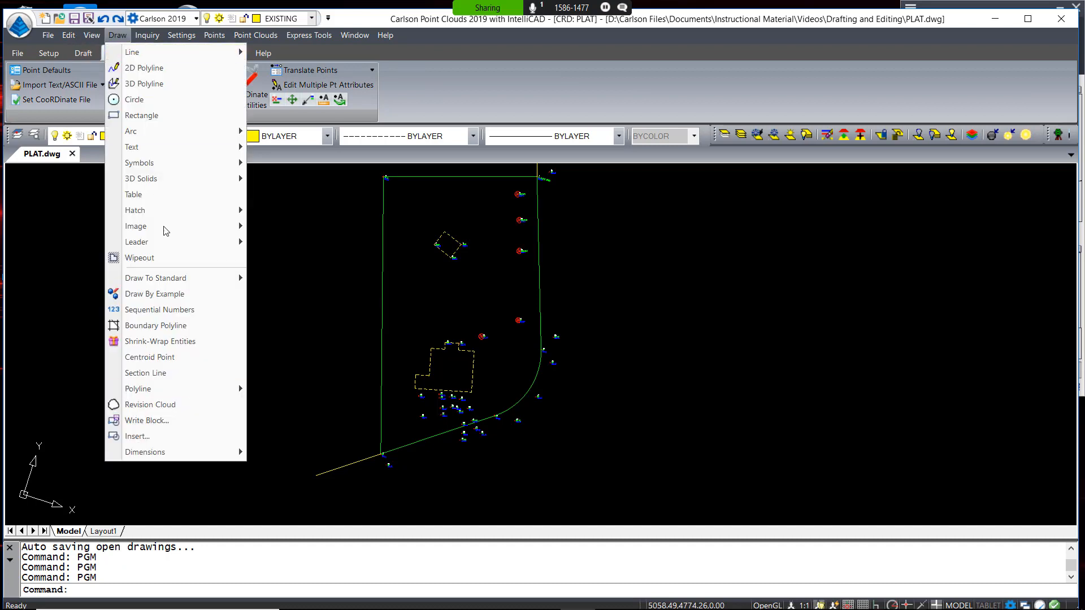
mouse_move(193, 394)
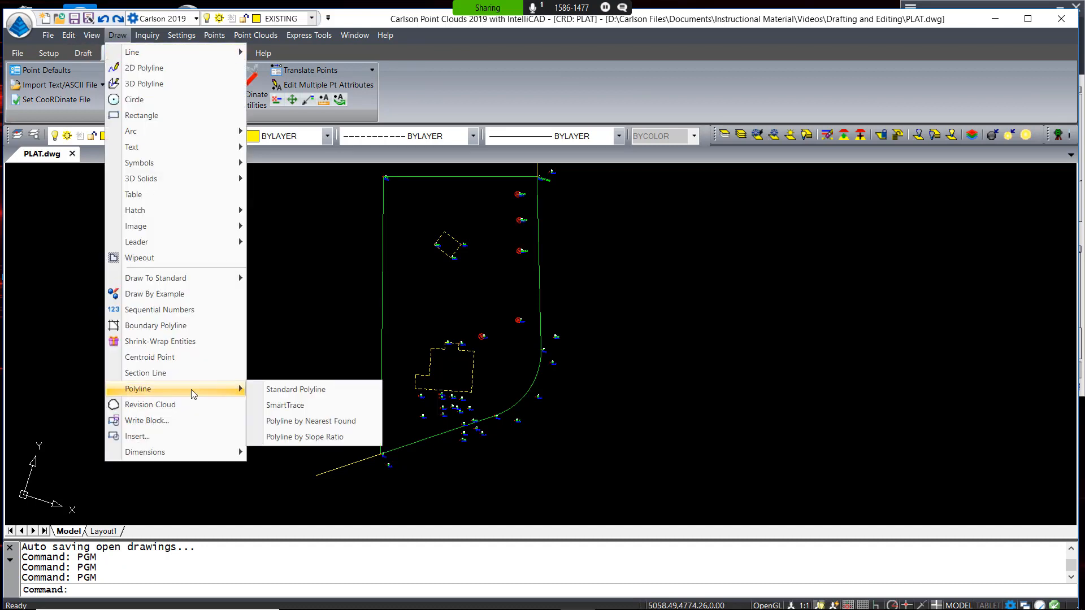
click(310, 425)
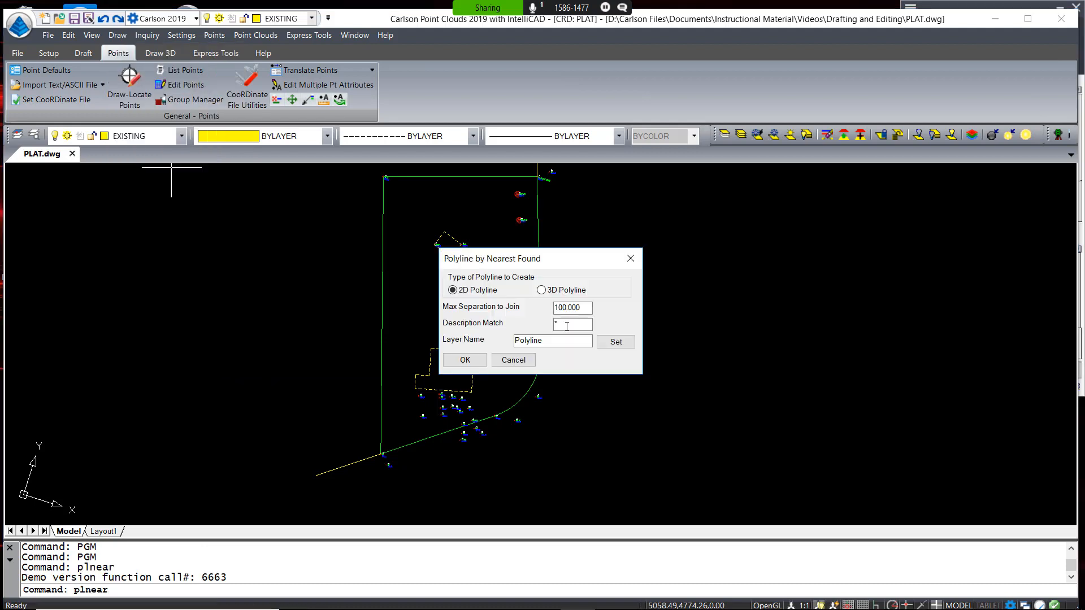
click(541, 290)
click(581, 309)
drag(571, 258, 770, 260)
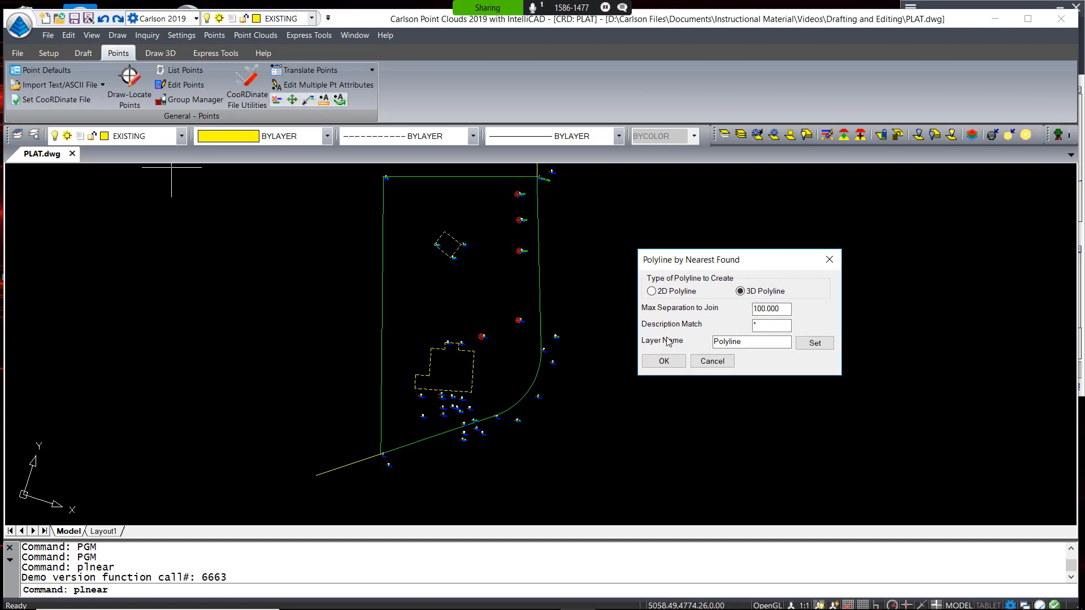
drag(784, 312, 733, 316)
text(400)
click(755, 326)
text(EP)
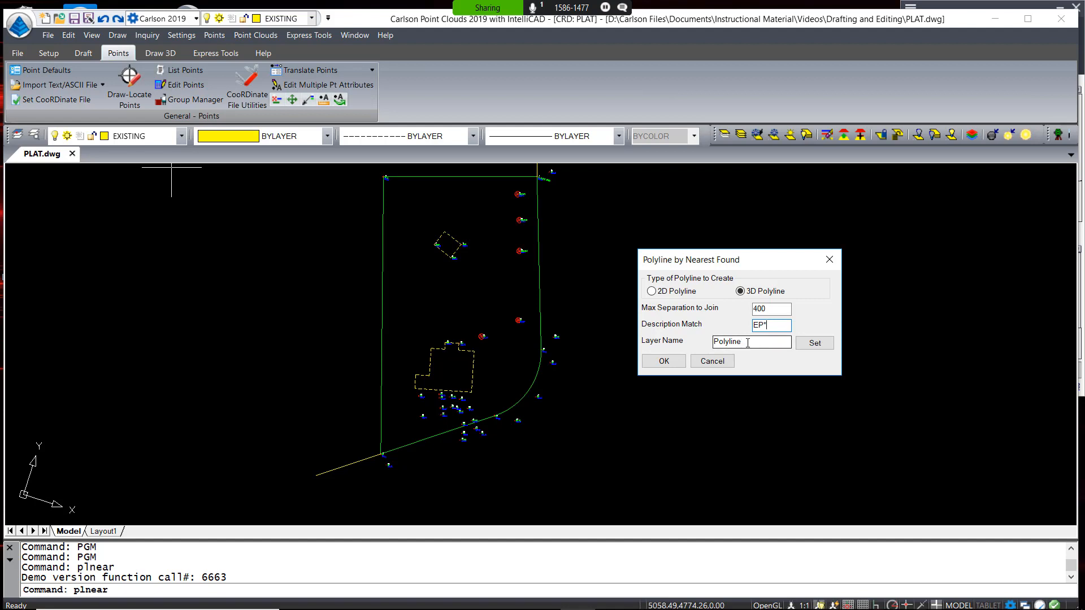
key(Tab)
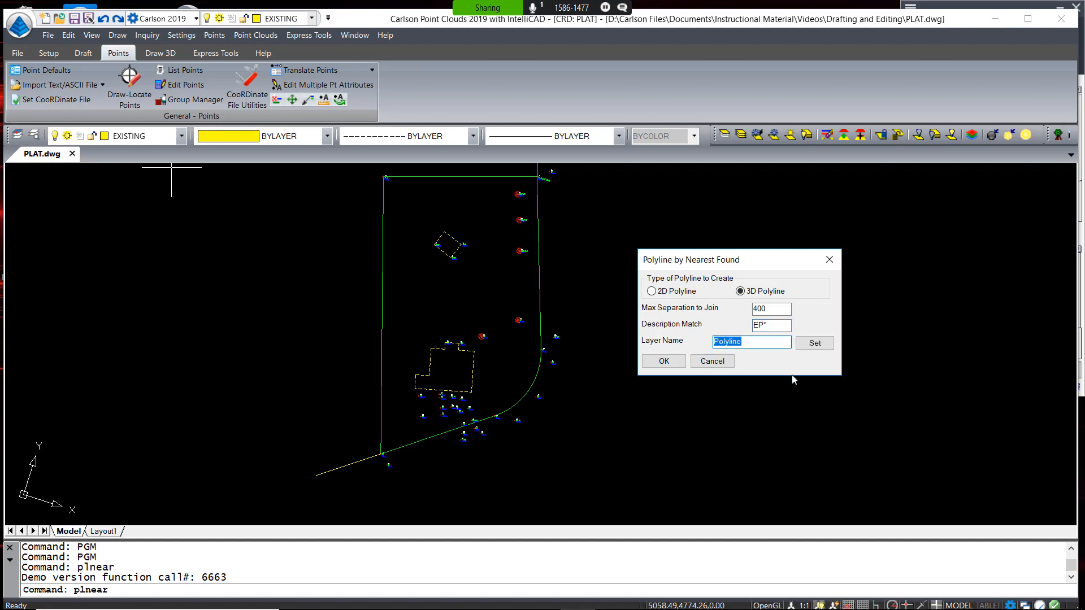
text(ETRV)
click(661, 360)
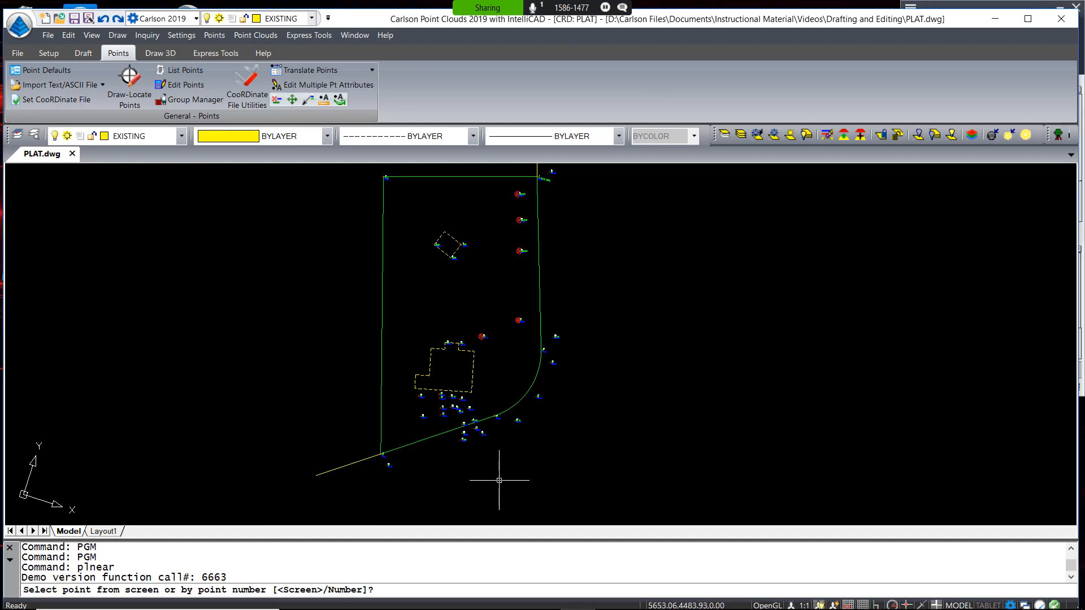
Window-select the 40 plat points to draw the EP 3D polyline along the pavement edge
text(S)
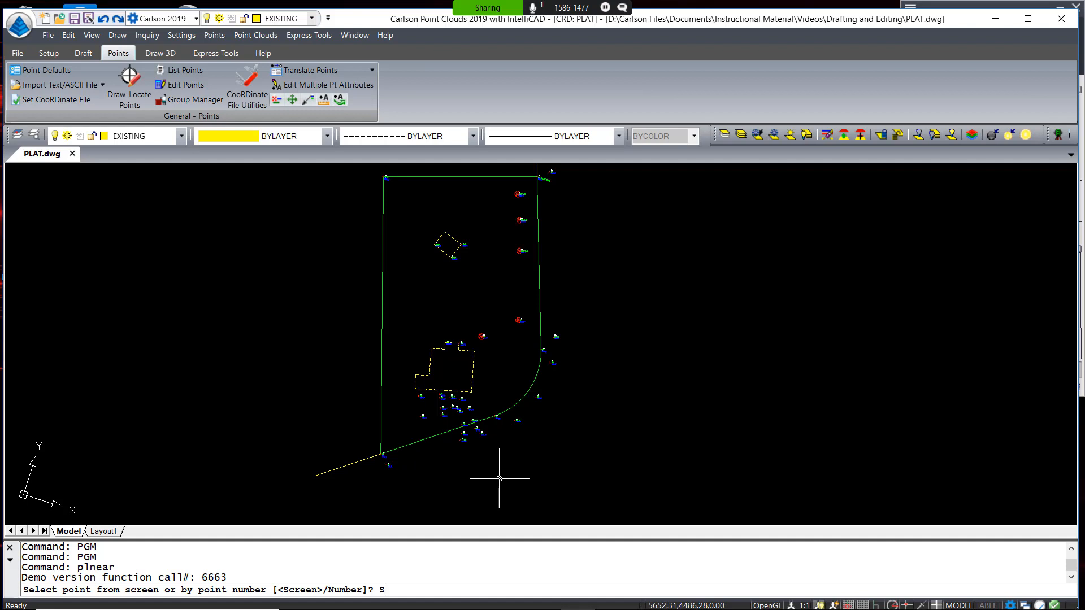
key(Return)
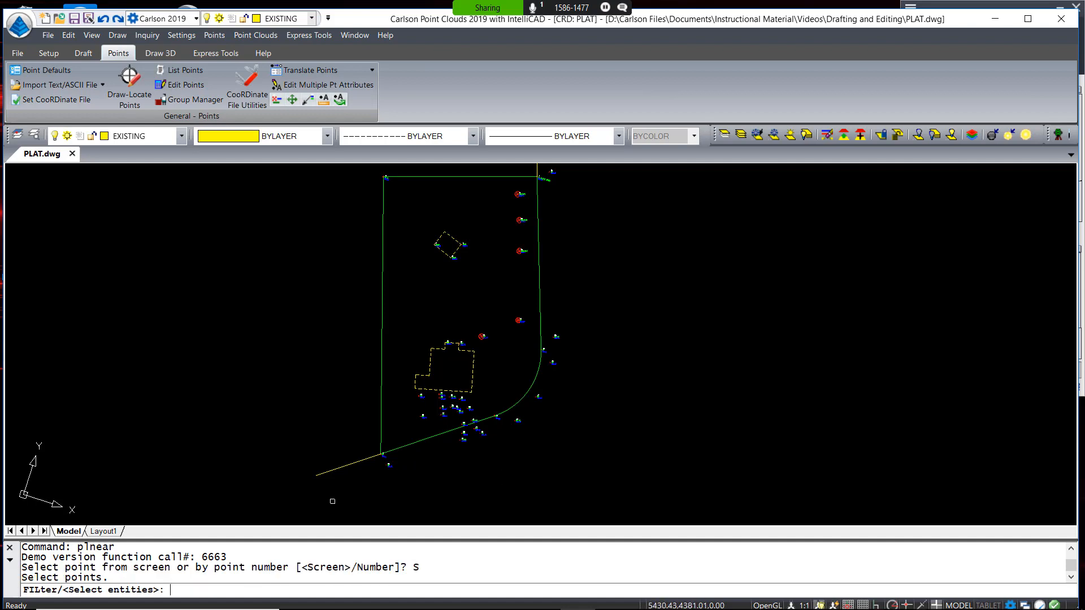
click(332, 501)
scroll(502, 401, down, 2)
click(570, 223)
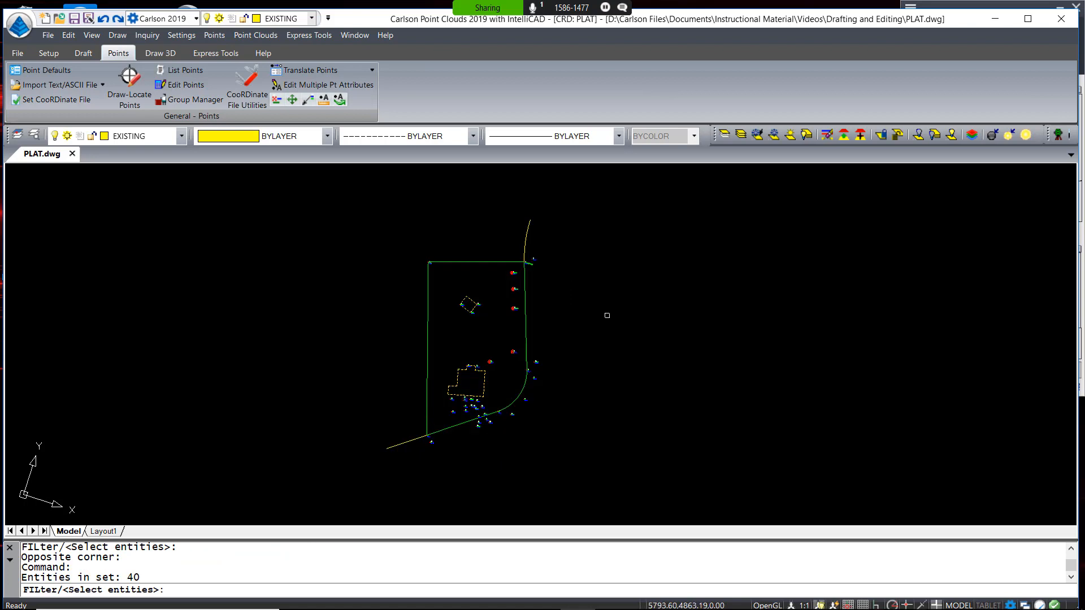
key(Return)
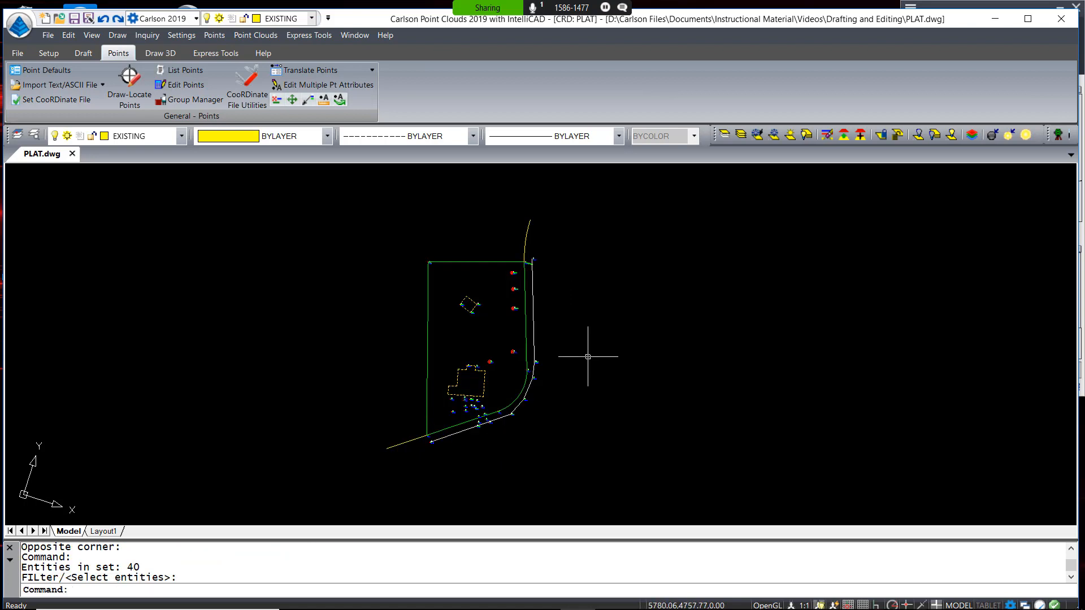
scroll(528, 367, up, 5)
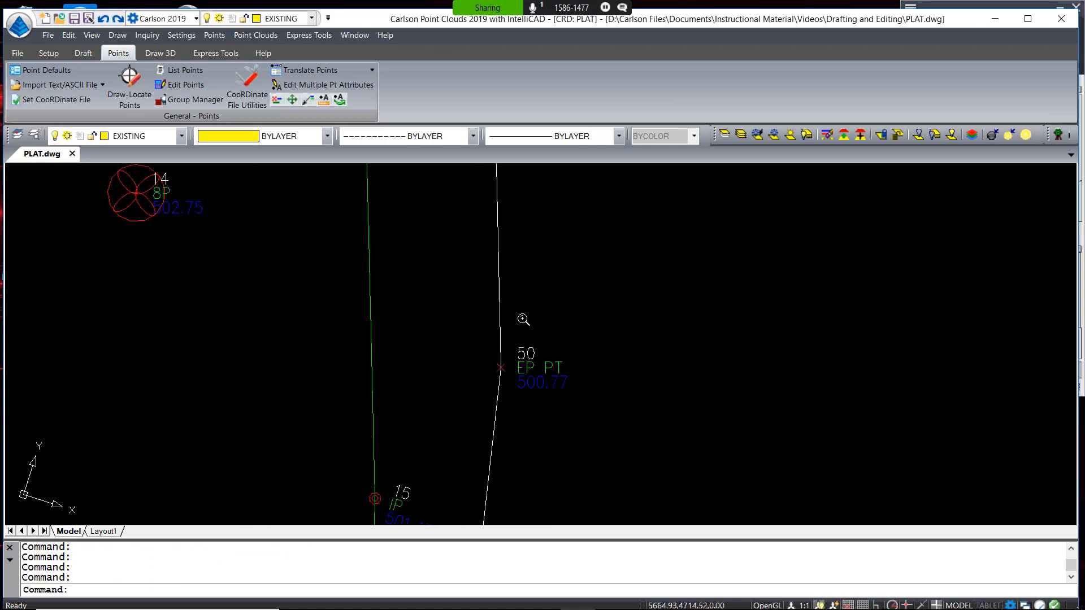
scroll(523, 320, up, 1)
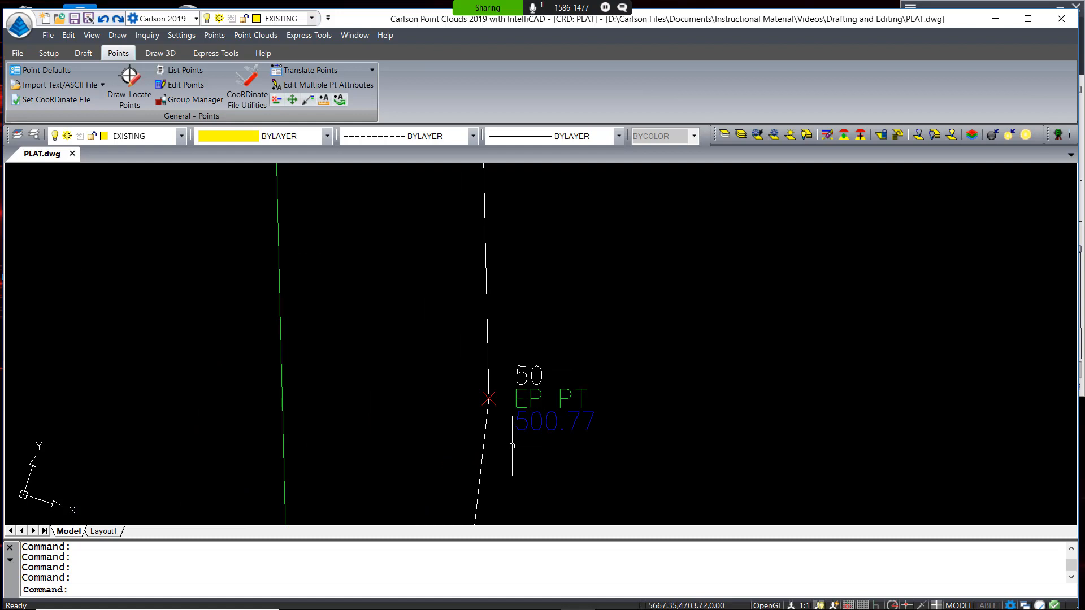
scroll(512, 446, down, 7)
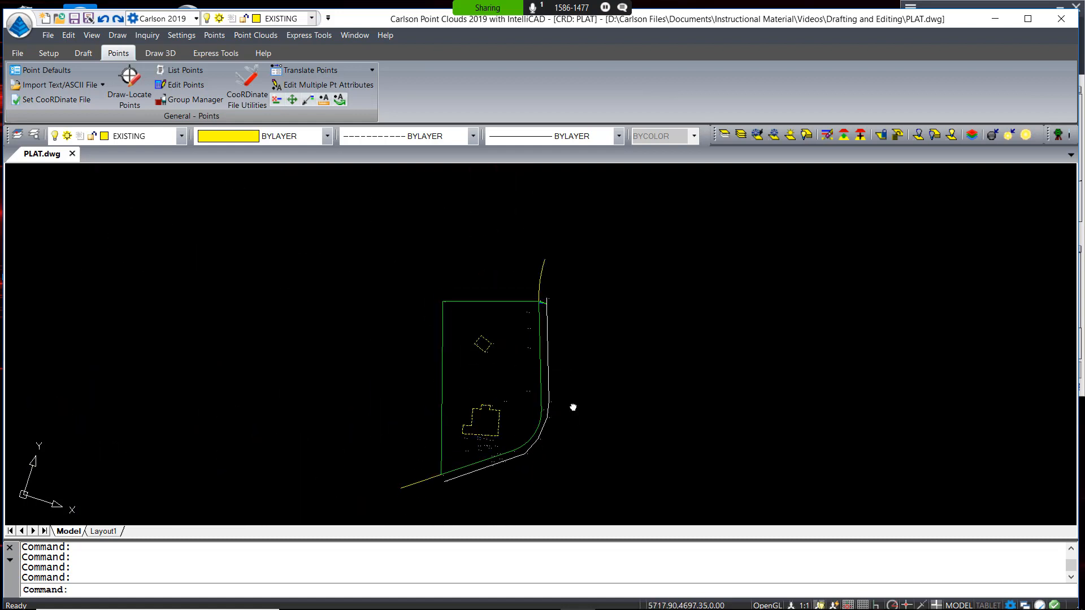
middle_drag(573, 407, 573, 396)
Inspect the 125 plat entities in the 3D Drawing Viewer to check polyline elevations
click(91, 35)
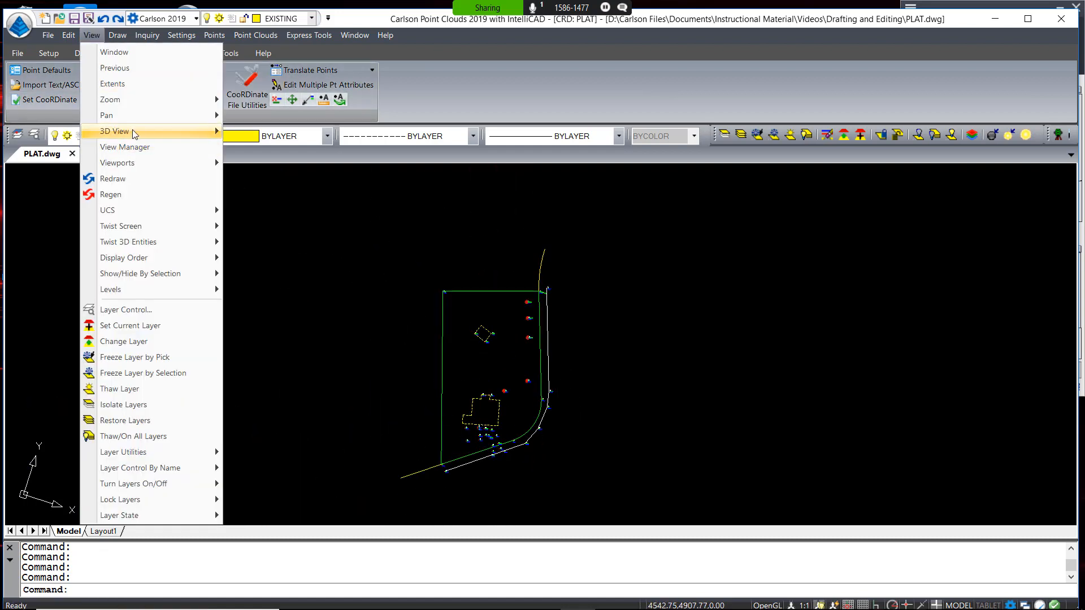
mouse_move(135, 133)
click(269, 136)
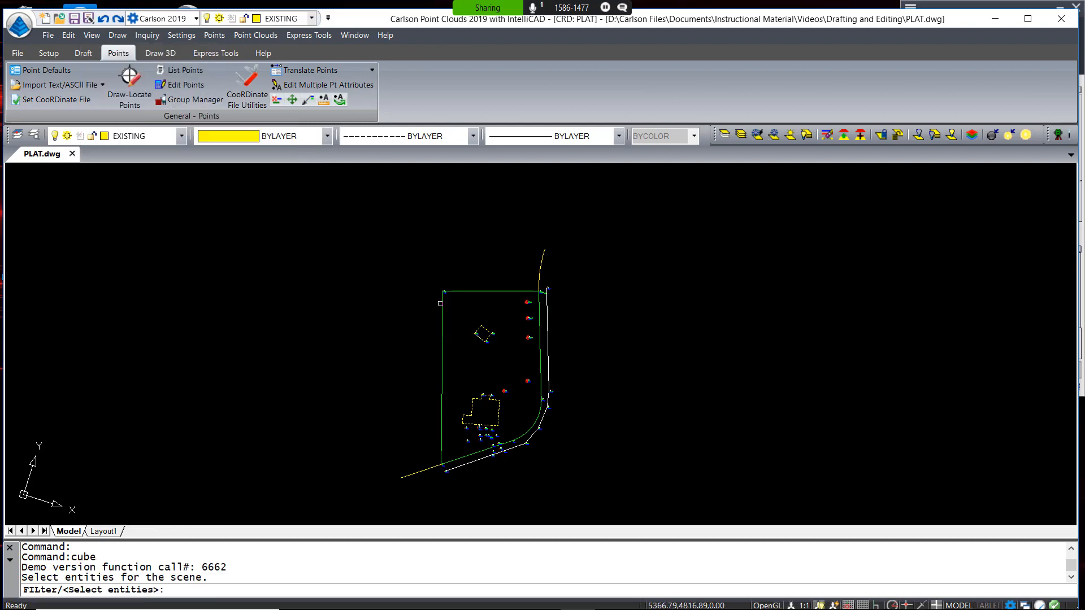
click(381, 485)
click(635, 273)
key(Return)
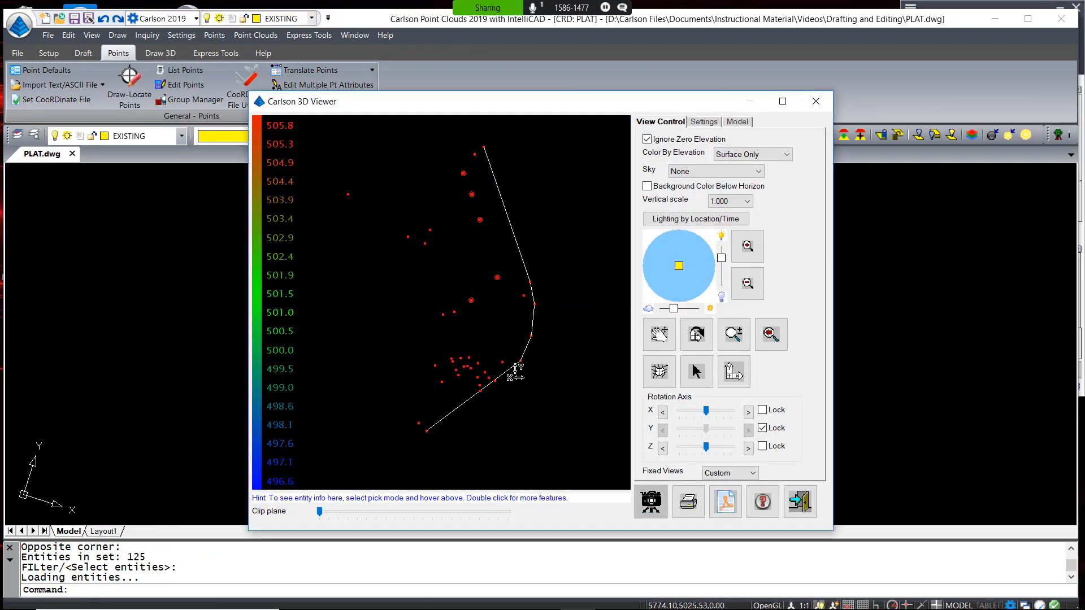
drag(515, 373, 526, 280)
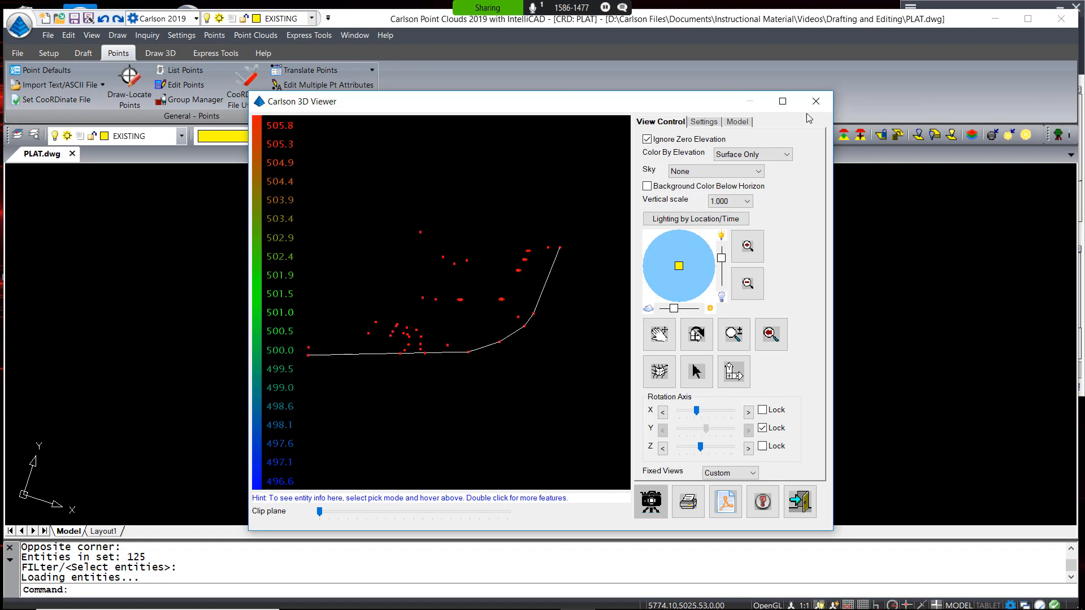
click(815, 101)
middle_drag(501, 443, 525, 497)
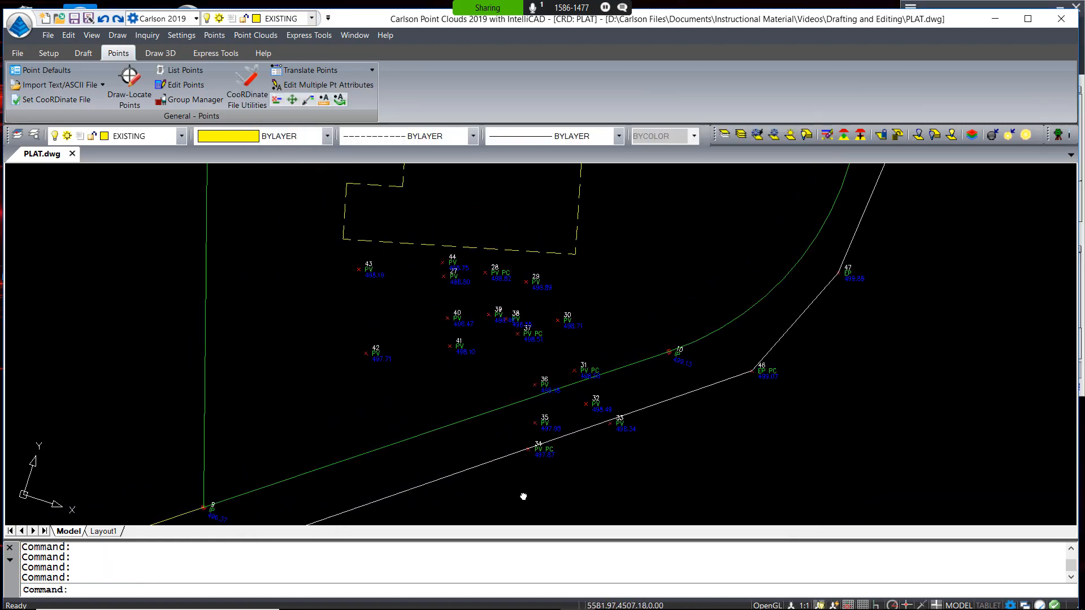
Draw a 3D polyline on layer ETRV through points 27-44, closing back to 27
click(117, 36)
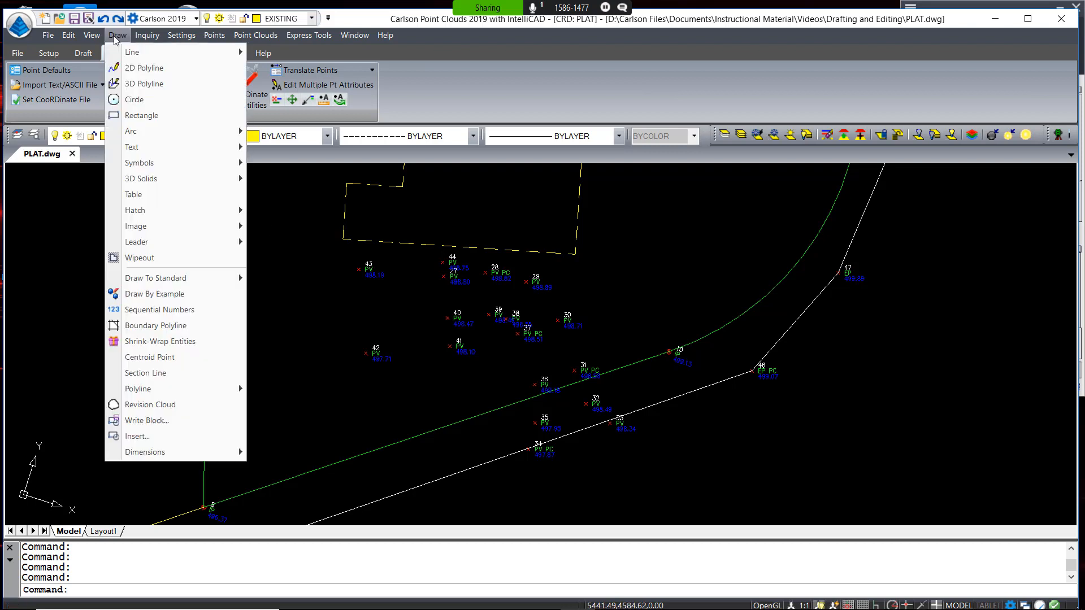
click(151, 89)
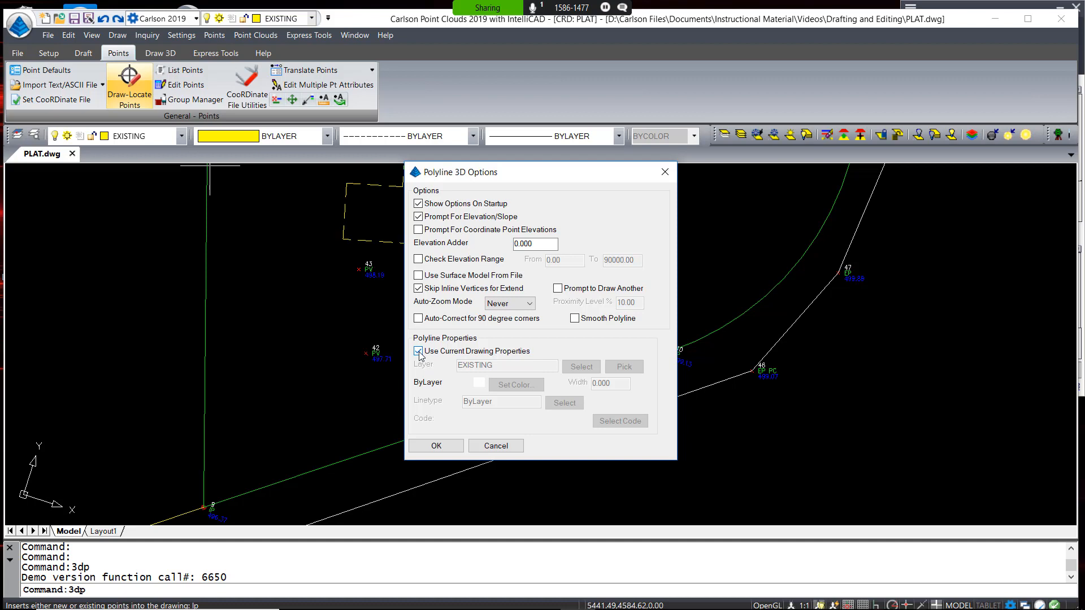
click(418, 352)
click(582, 366)
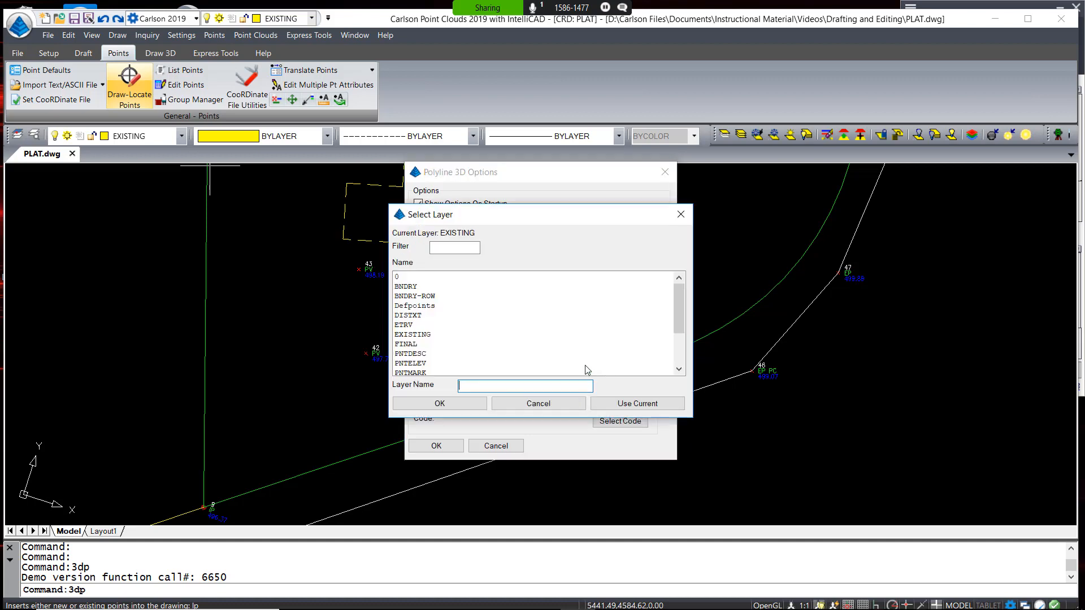
click(416, 325)
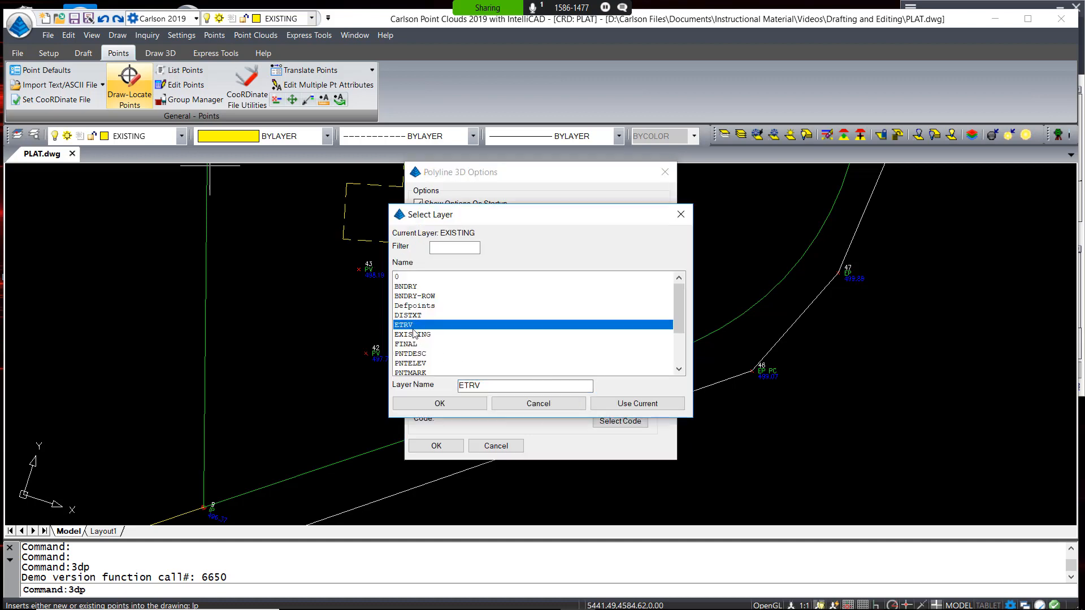
click(440, 403)
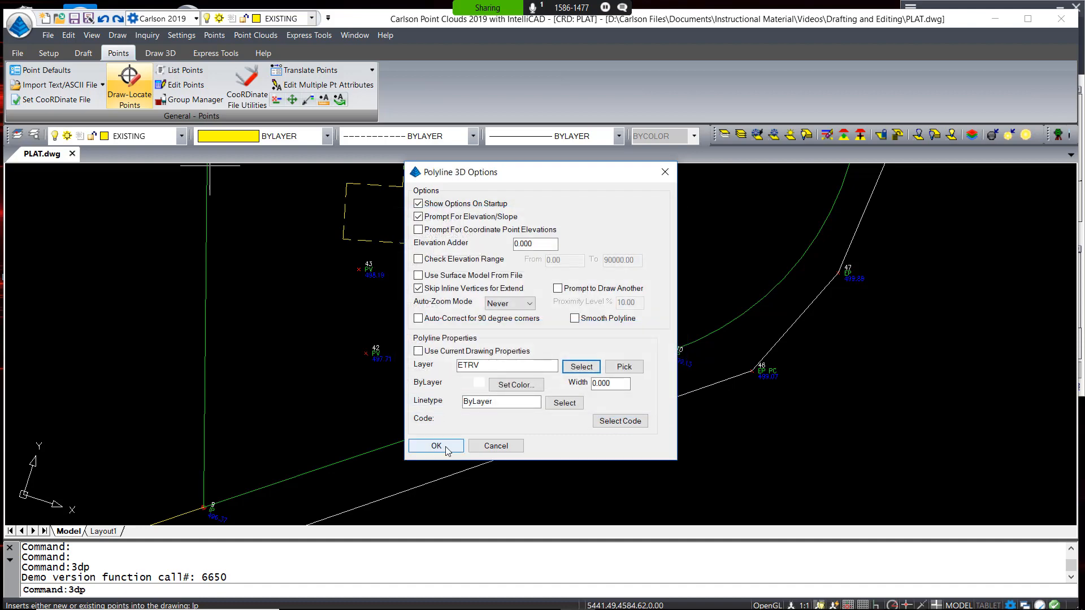
click(437, 447)
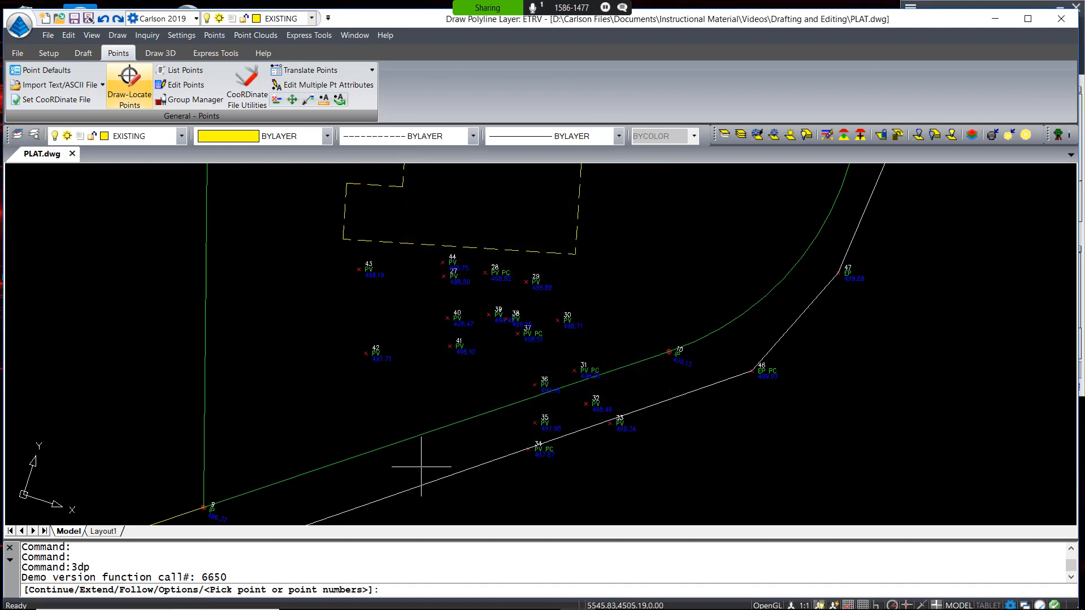
text(27)
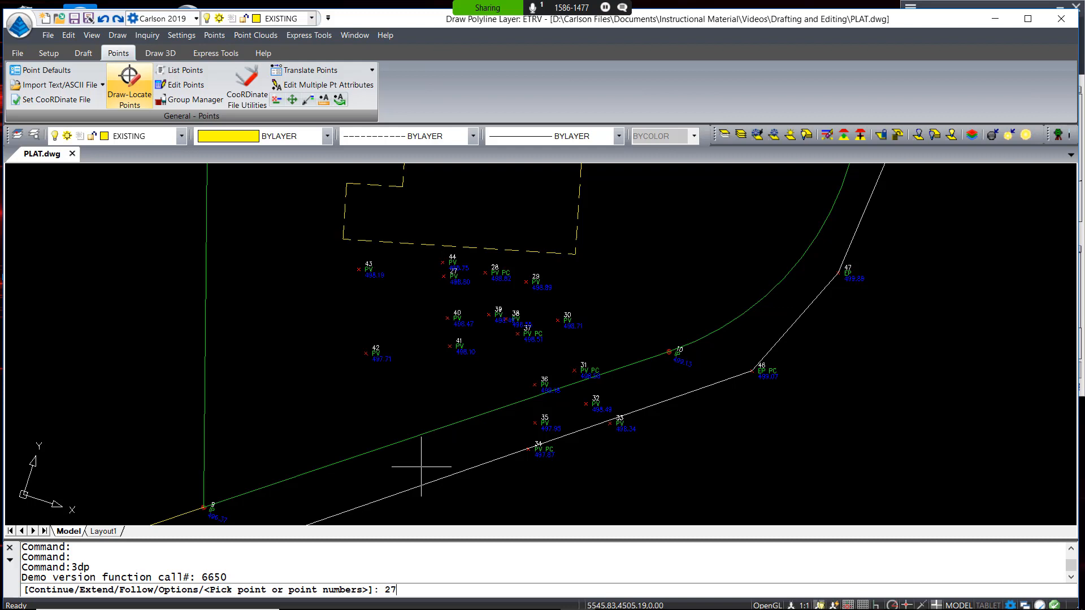
text(-44,27)
key(Return)
key(Return)
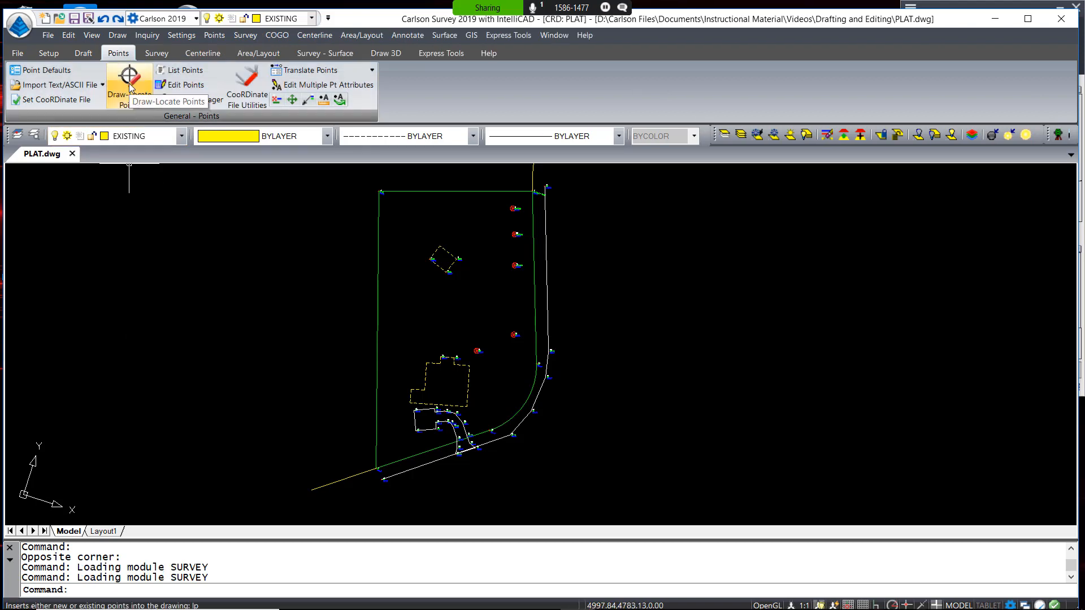
Draw the Utilities group's 7 points on layer UTILITIES and recentre the plat view
click(130, 85)
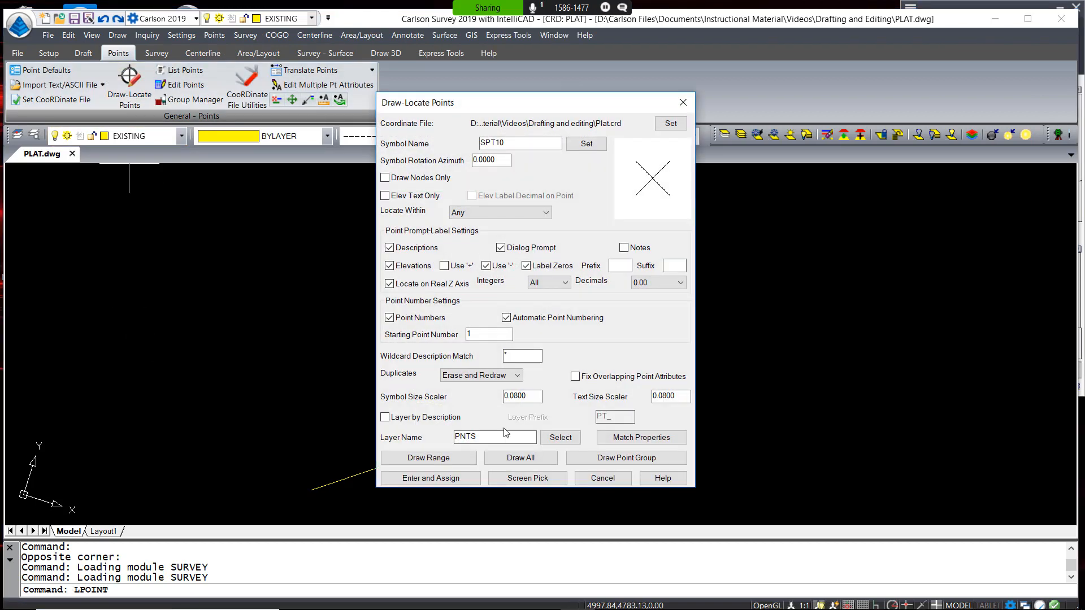
double_click(491, 439)
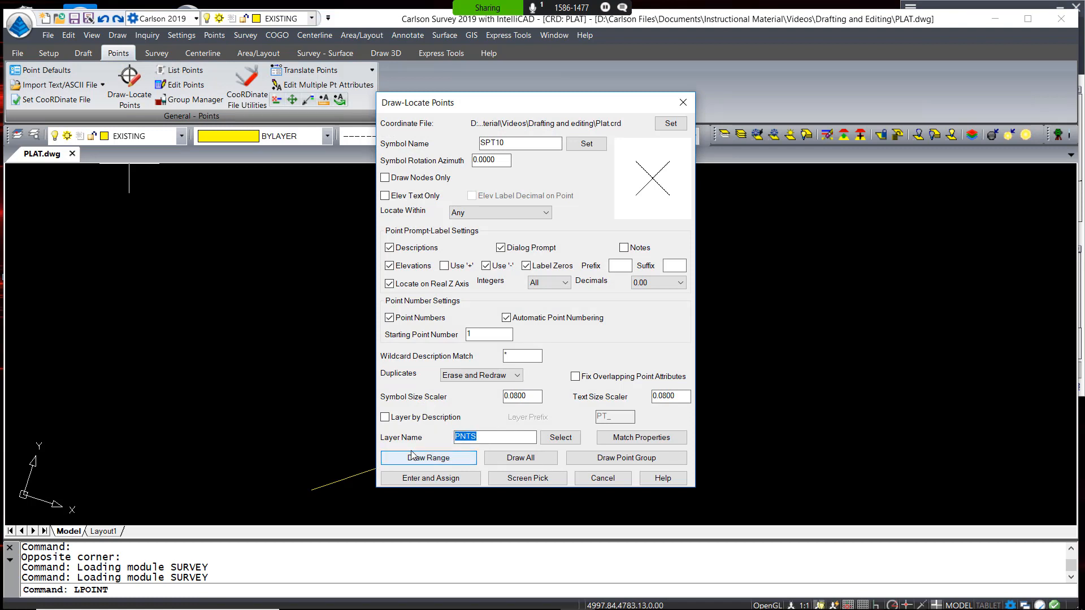
text(UTILITIES)
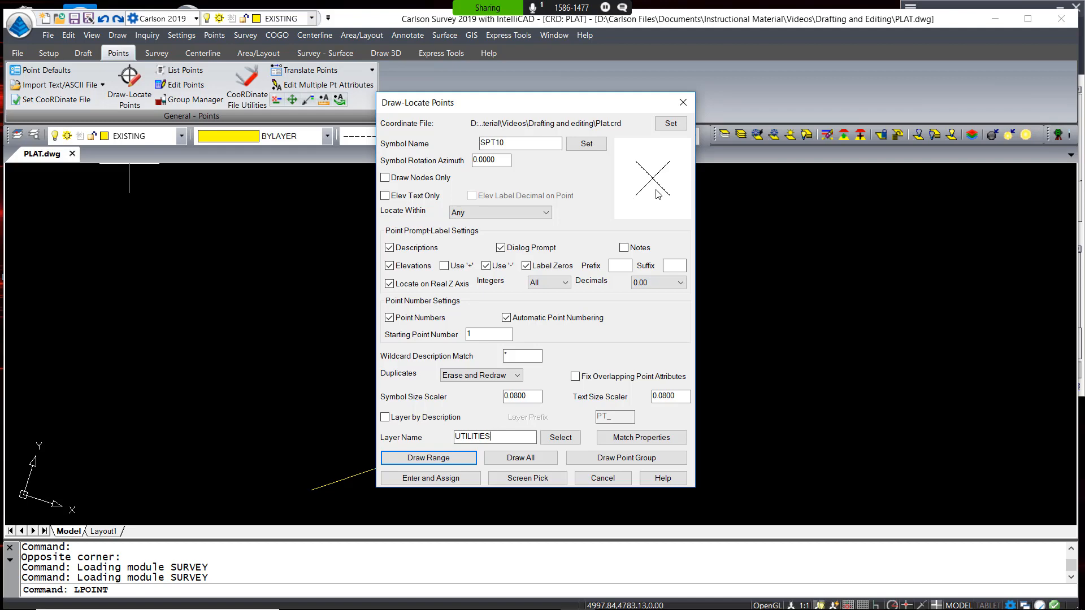
click(618, 458)
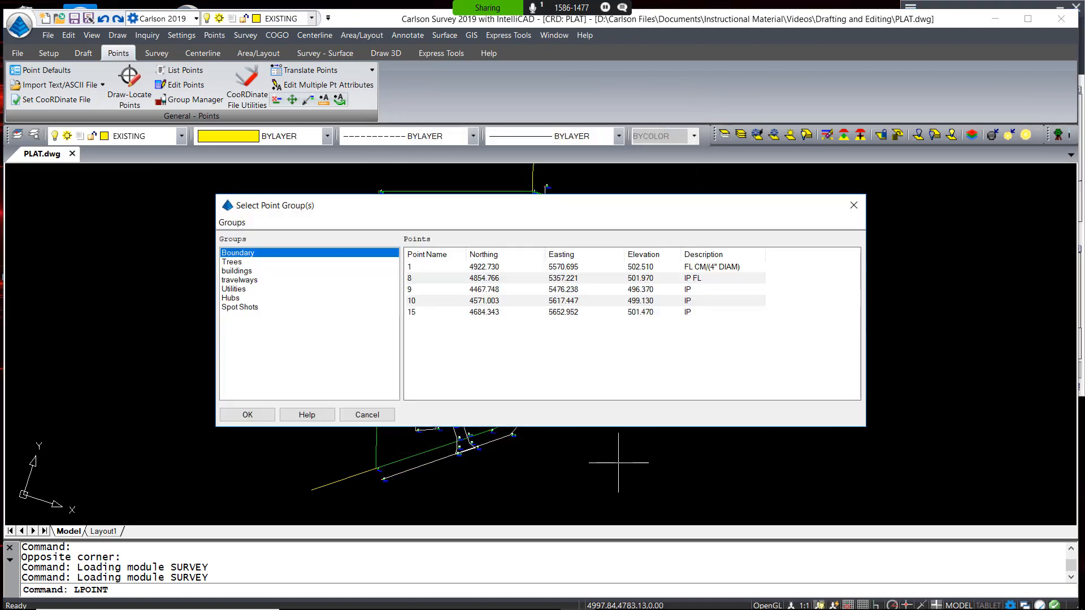
click(259, 289)
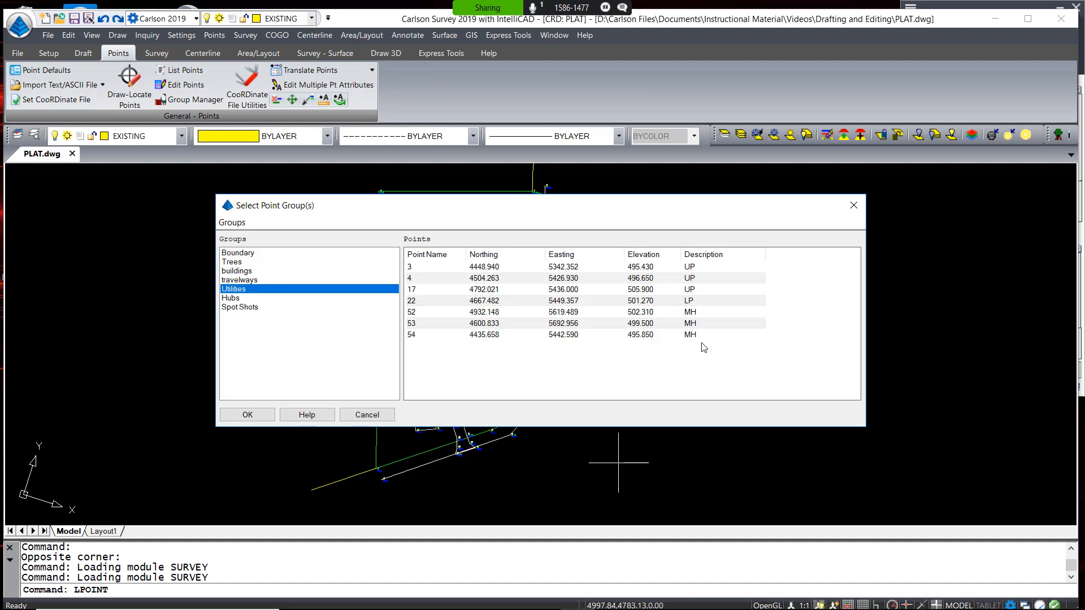
click(249, 416)
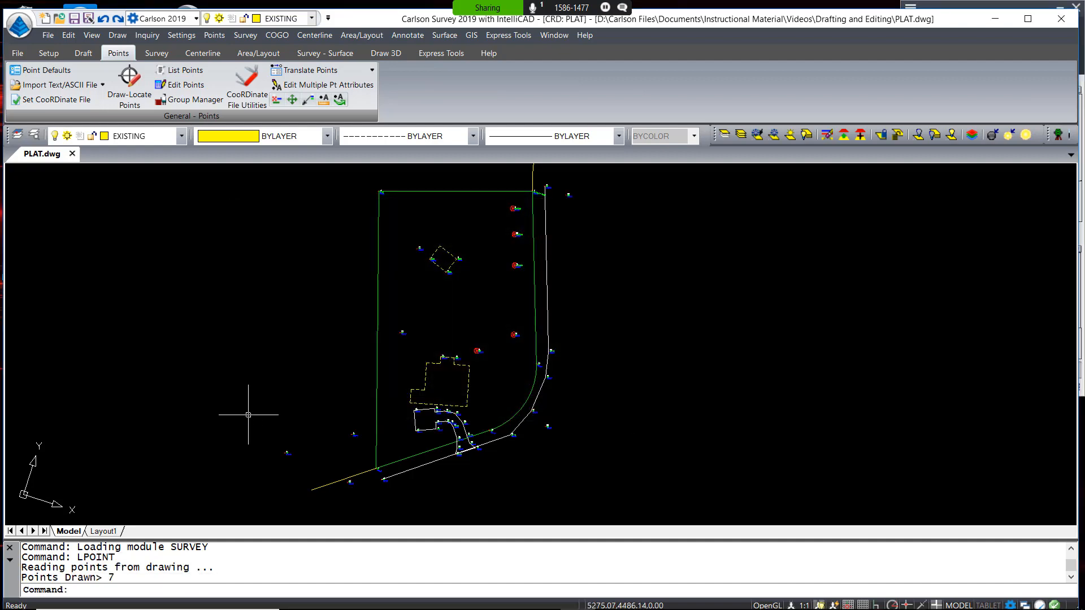
scroll(249, 414, up, 8)
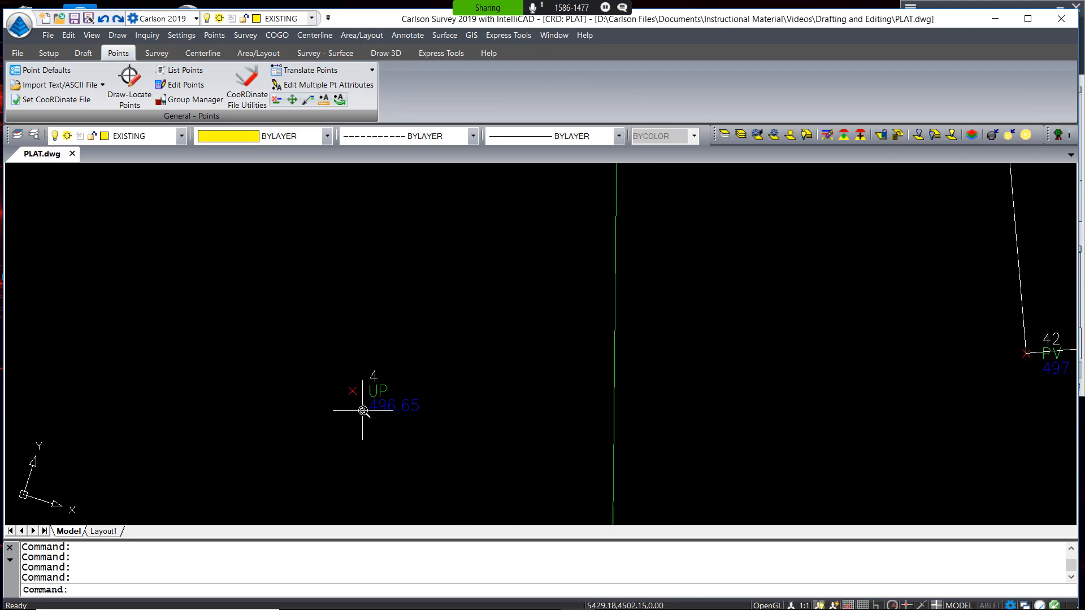
scroll(362, 410, down, 5)
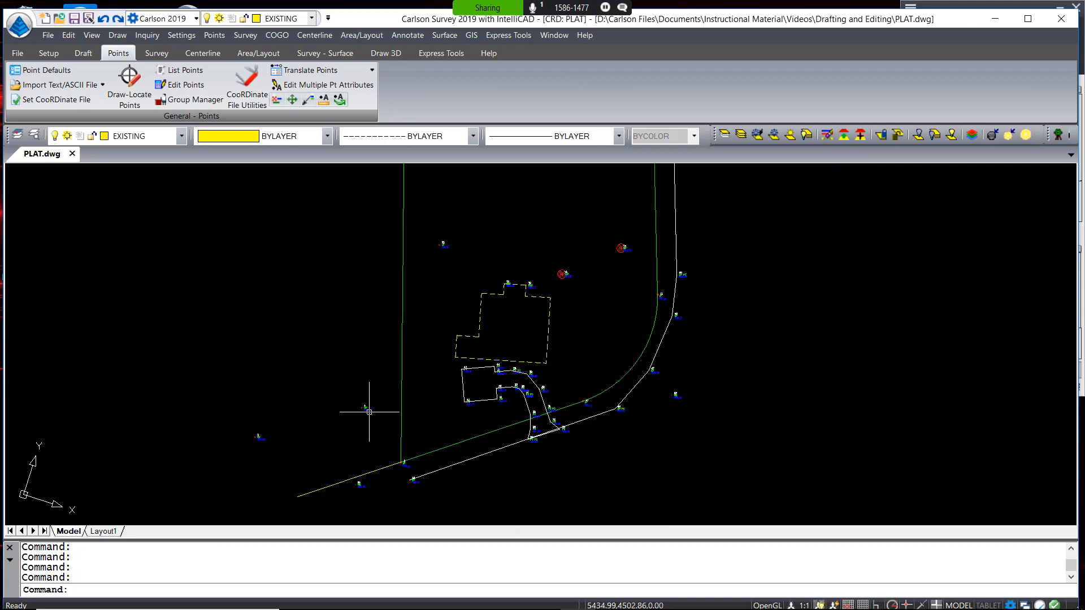
scroll(364, 411, down, 3)
middle_drag(417, 406, 467, 409)
click(370, 426)
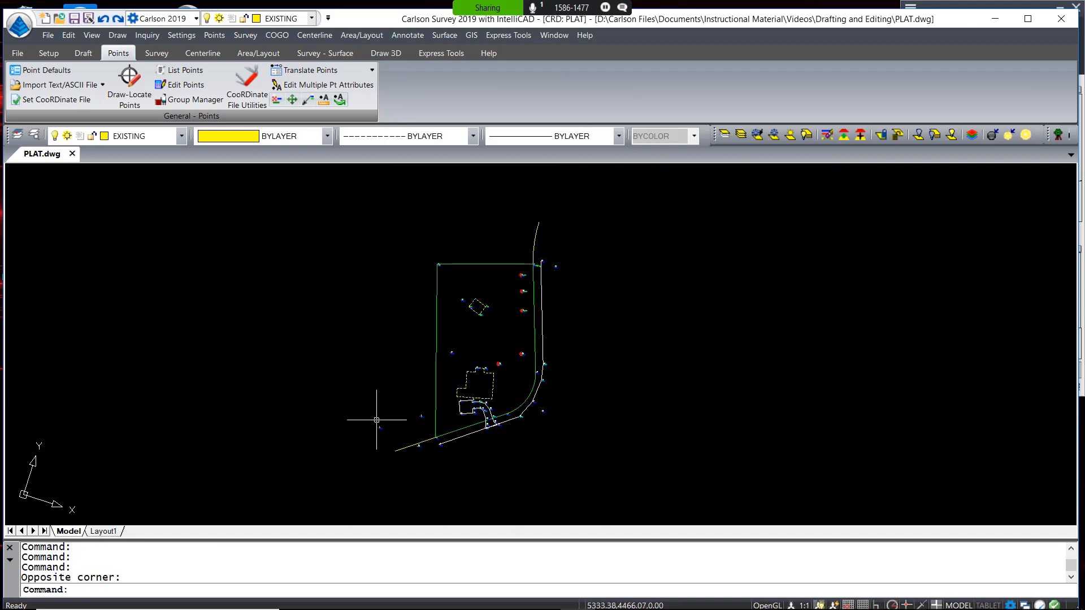
Assign the SPT20 symbol to all points with description UP
click(304, 86)
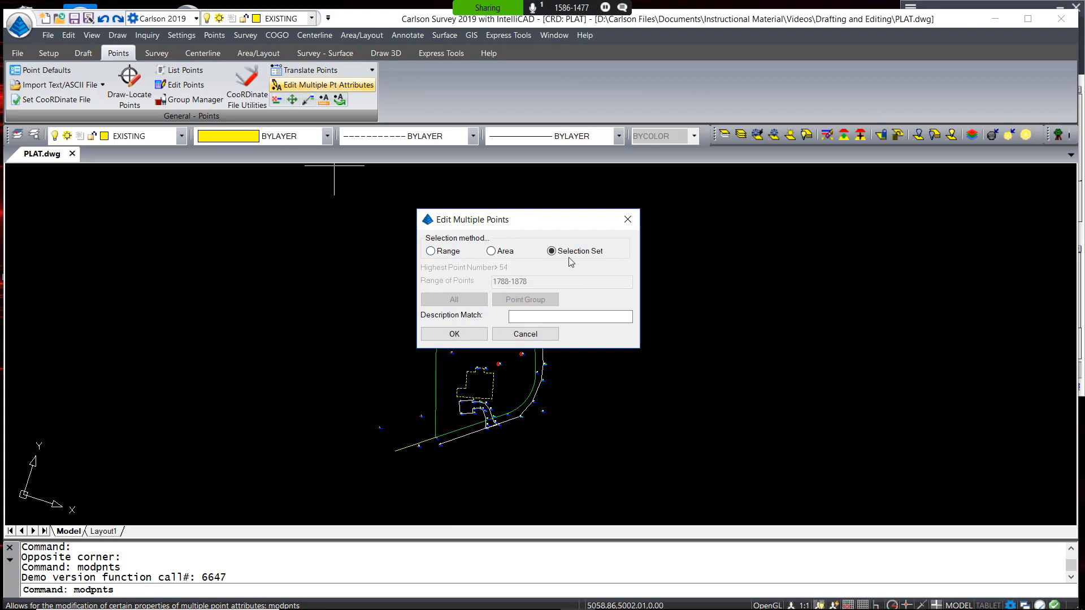
click(533, 319)
text(UP)
click(475, 338)
click(346, 492)
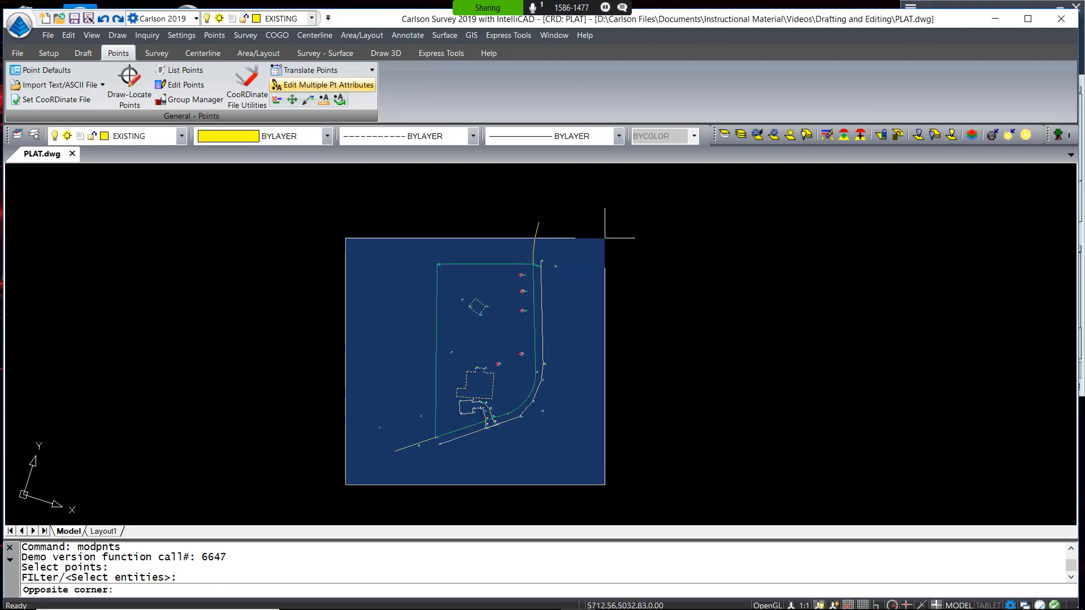
click(606, 240)
key(Return)
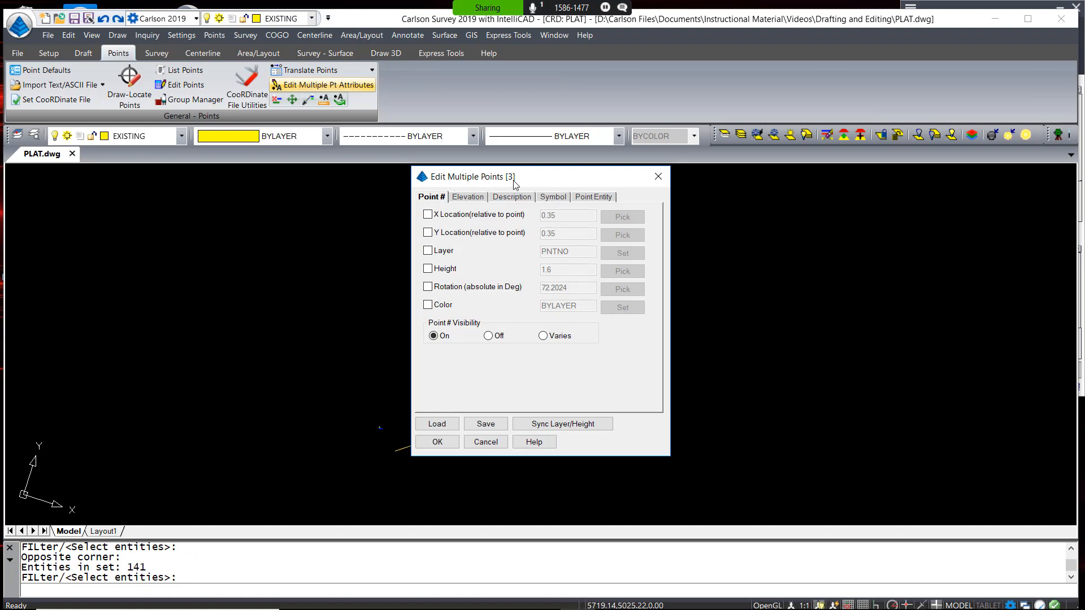
click(551, 198)
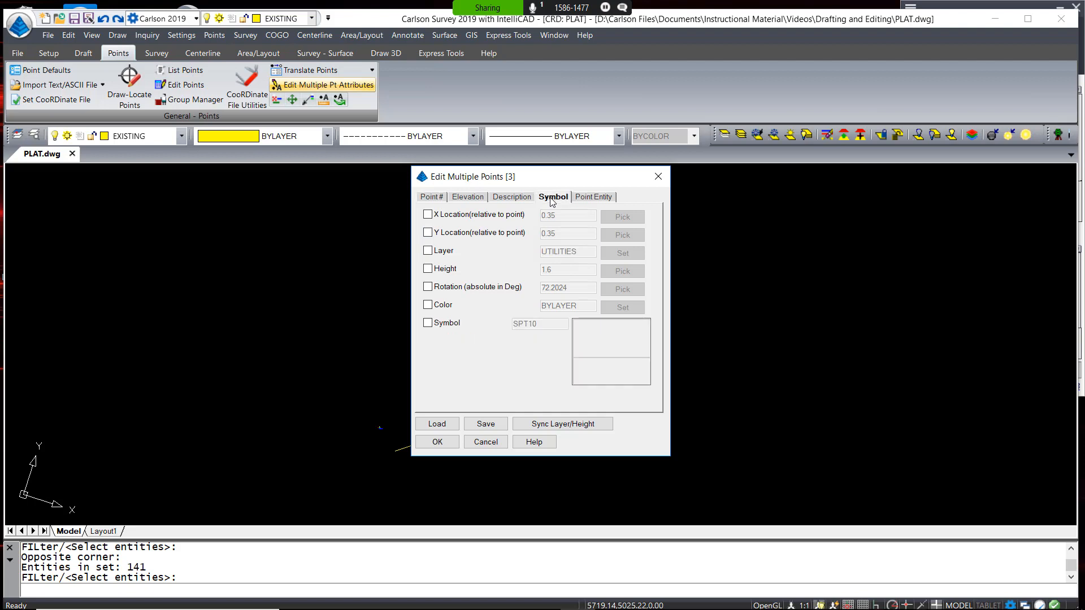
click(427, 323)
click(603, 356)
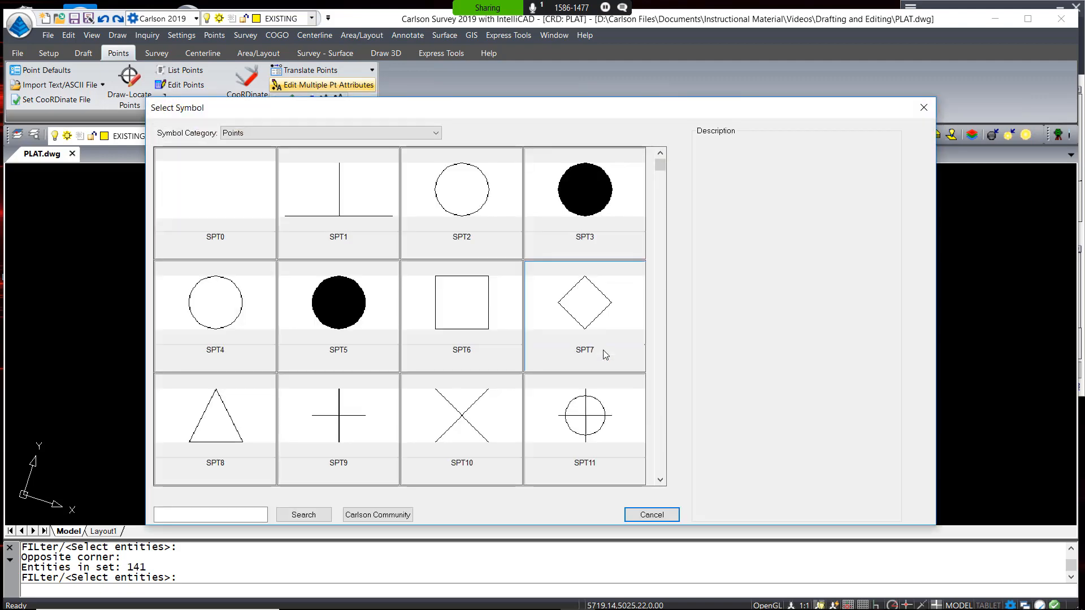
click(662, 449)
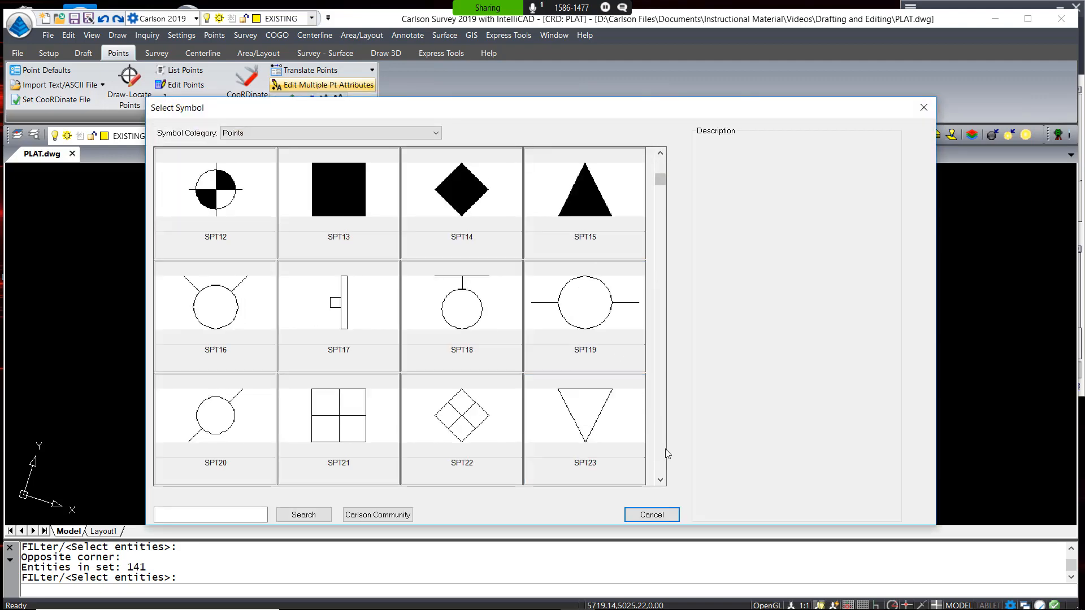
click(212, 432)
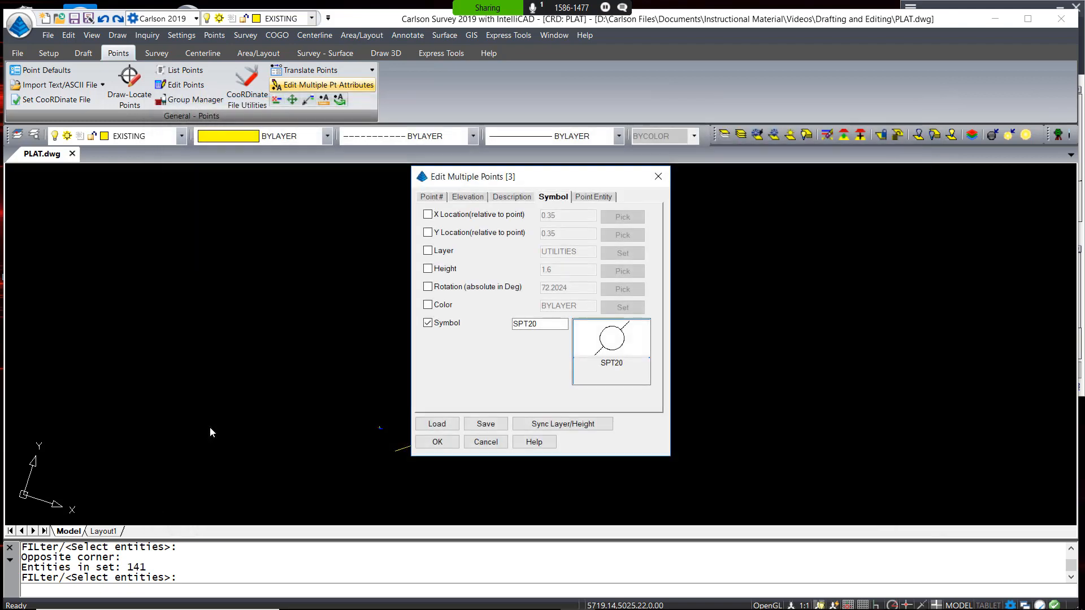
click(437, 442)
scroll(434, 446, up, 10)
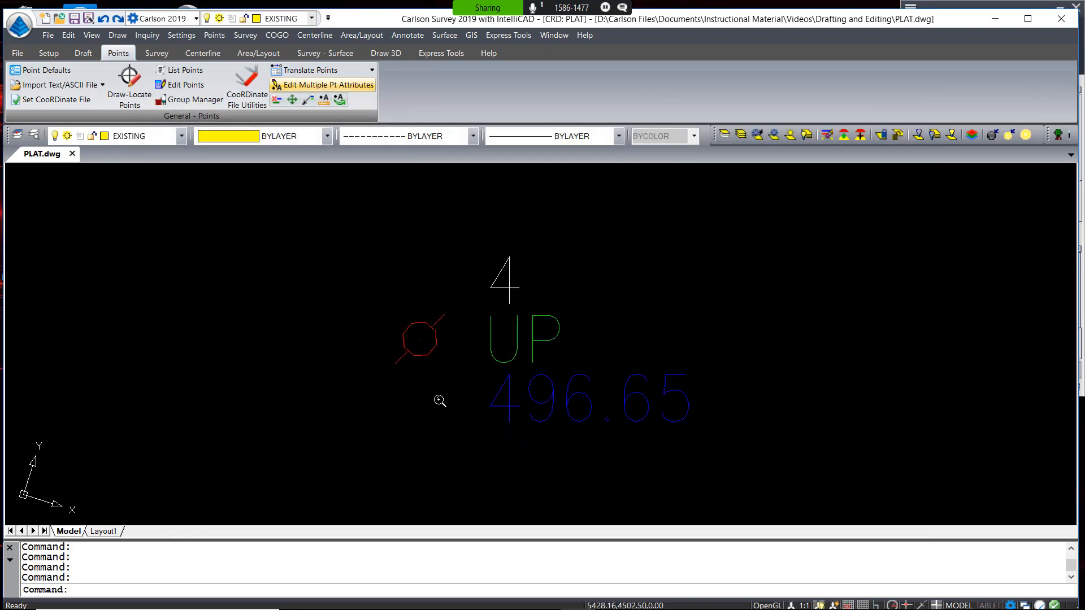
scroll(440, 401, down, 10)
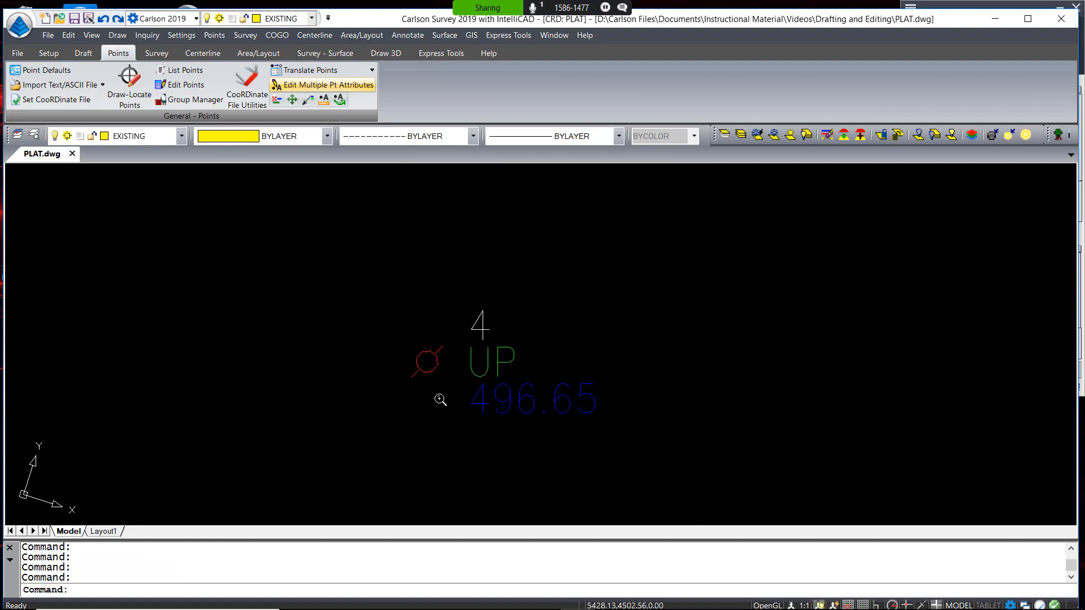
middle_drag(547, 345, 547, 400)
Assign a manhole symbol from Inlets & Manholes to all MH points
click(326, 85)
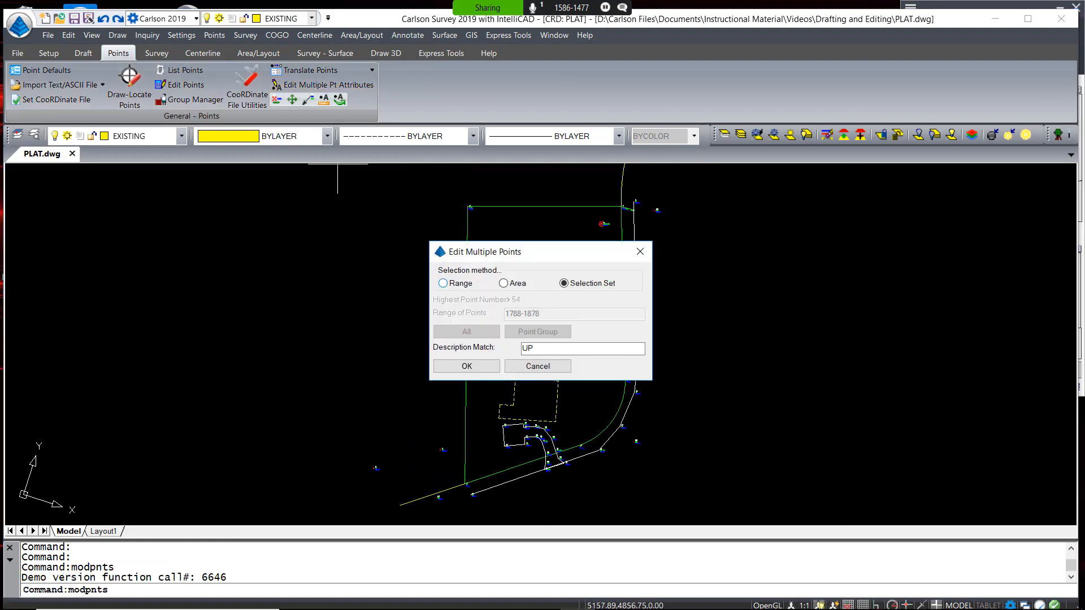
text(MH)
click(464, 367)
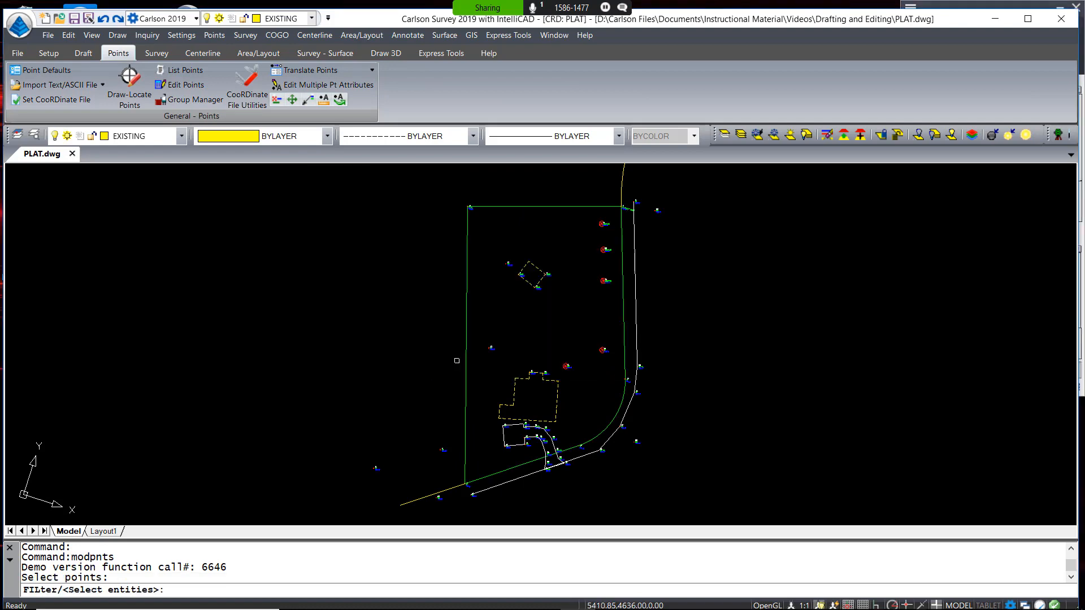
click(344, 367)
click(598, 517)
key(Return)
click(605, 351)
click(432, 134)
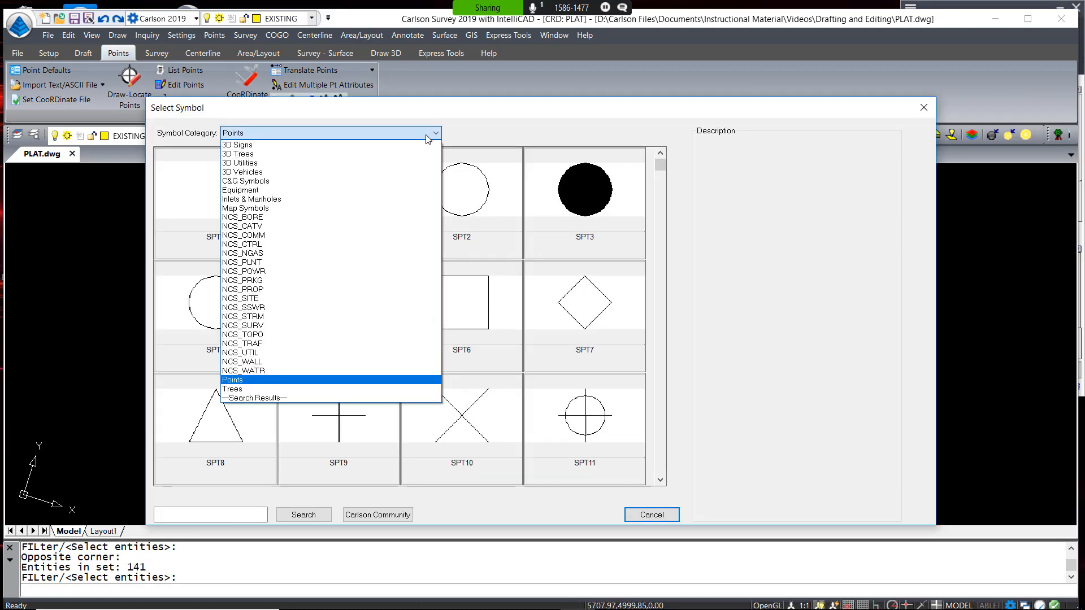
click(339, 226)
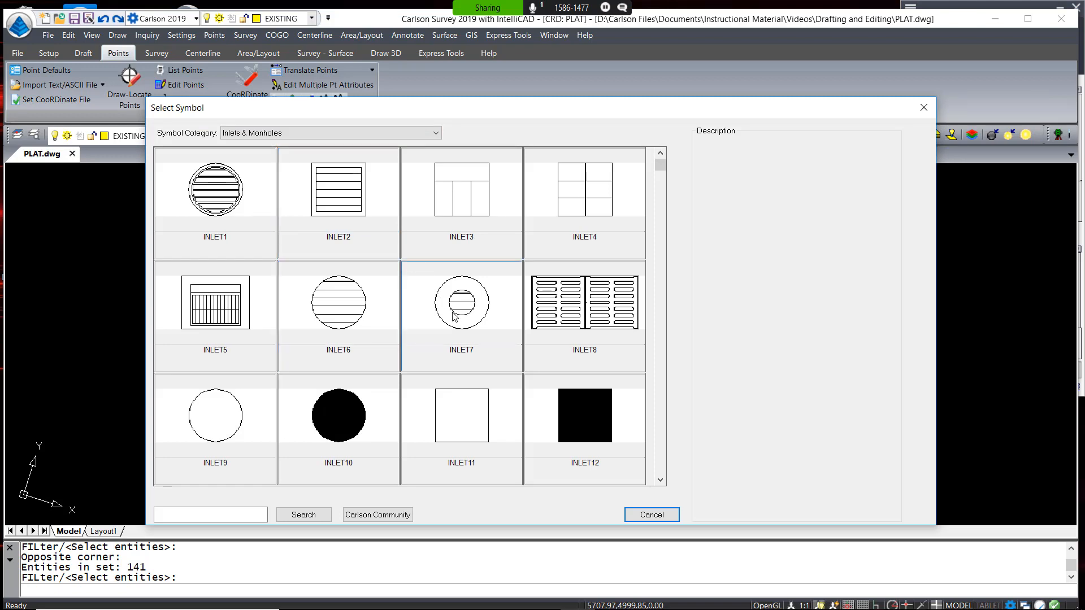
scroll(453, 317, down, 5)
click(453, 317)
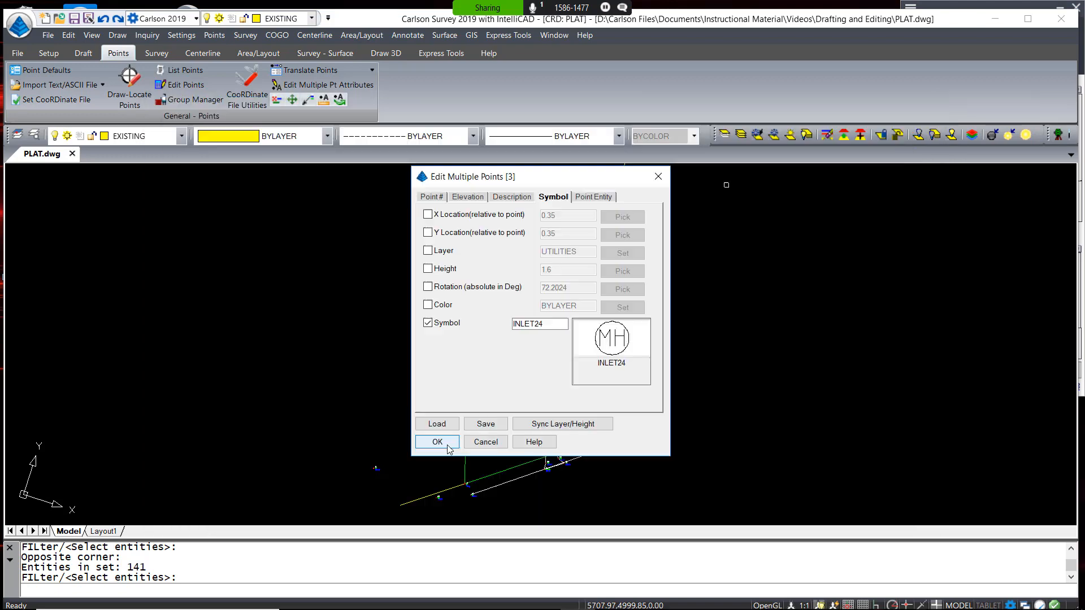
click(447, 445)
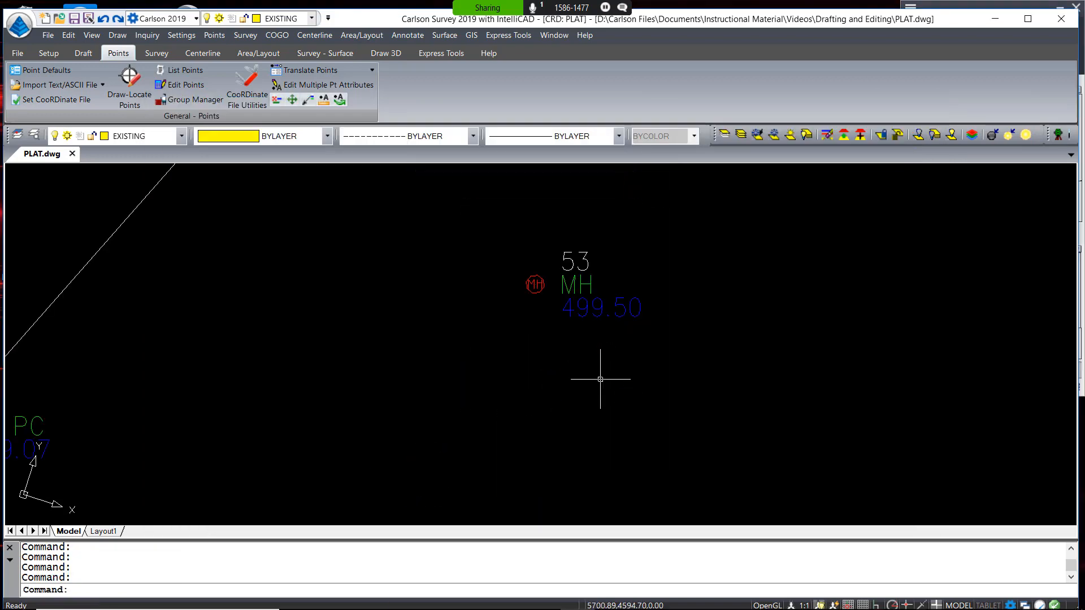
Draw the 3 Hubs group points on layer SURVEY with the SPT8 triangle symbol
scroll(564, 352, down, 6)
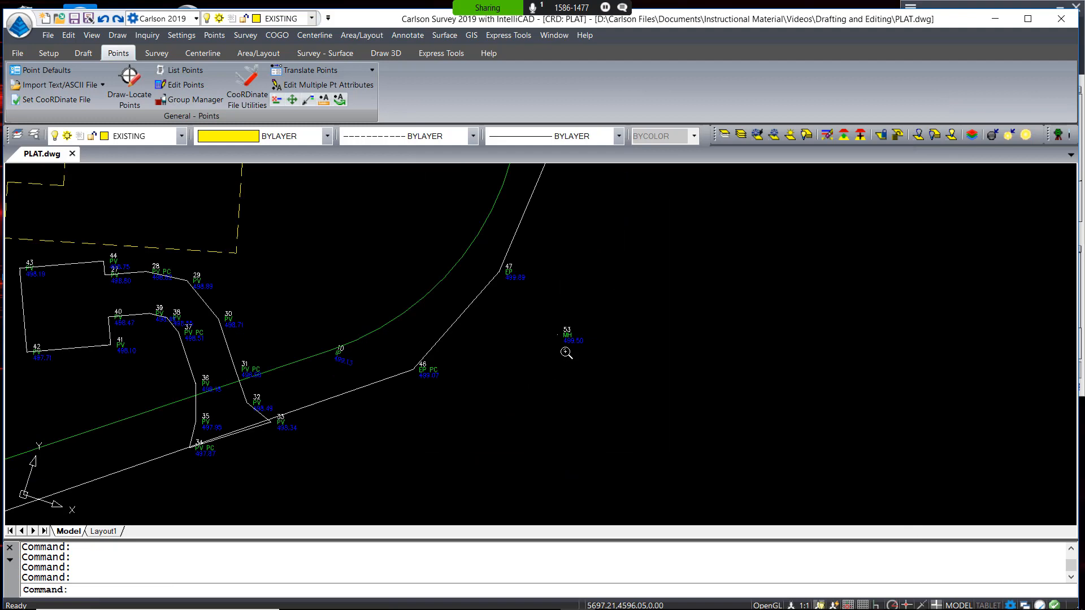
click(124, 85)
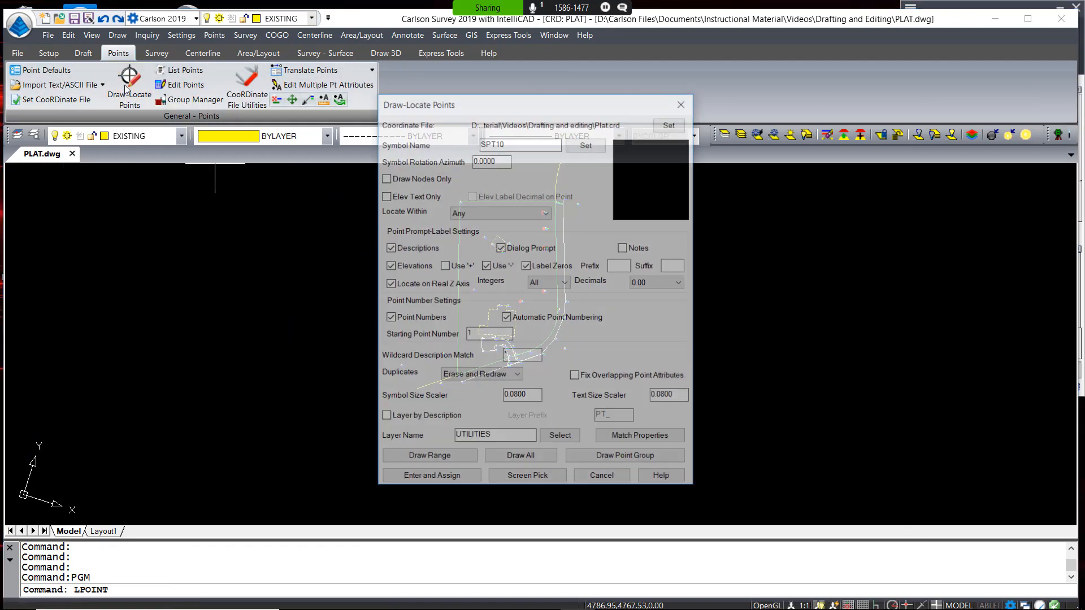
text(SURVEY)
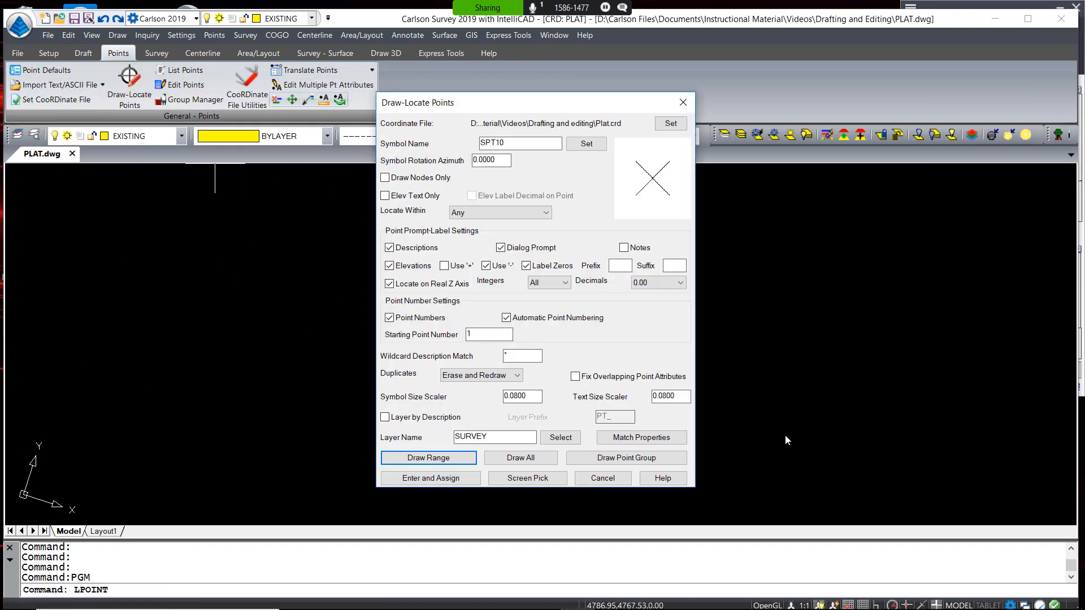
click(587, 143)
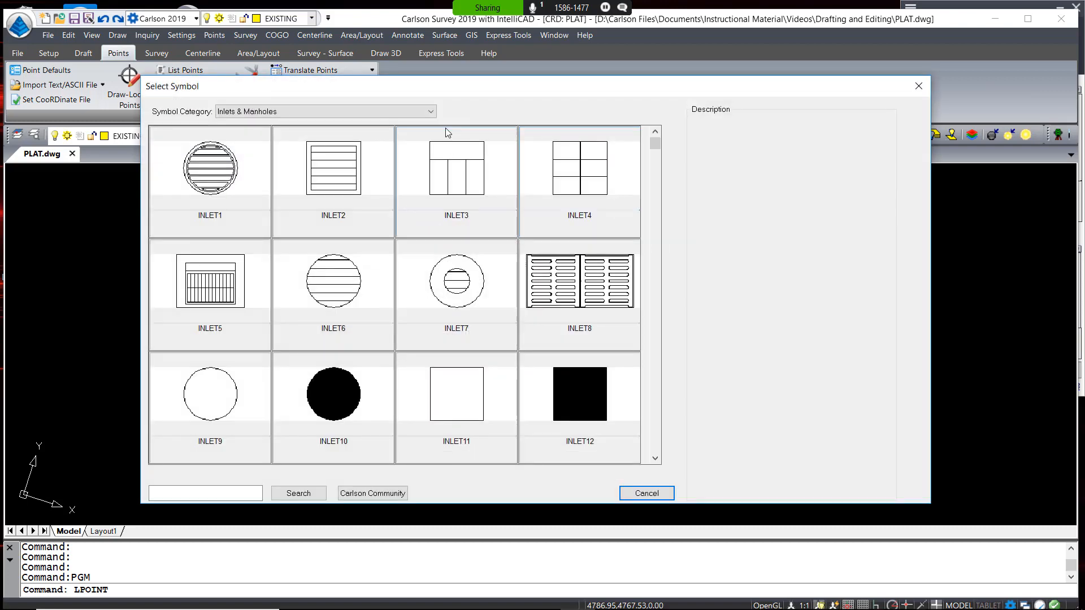
click(431, 112)
double_click(226, 394)
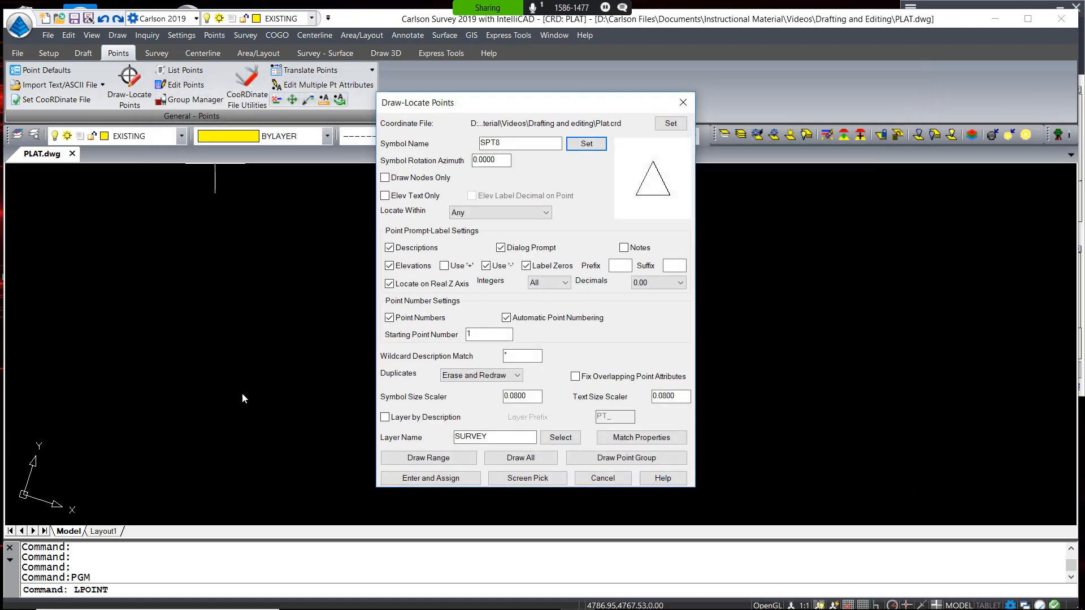
click(632, 463)
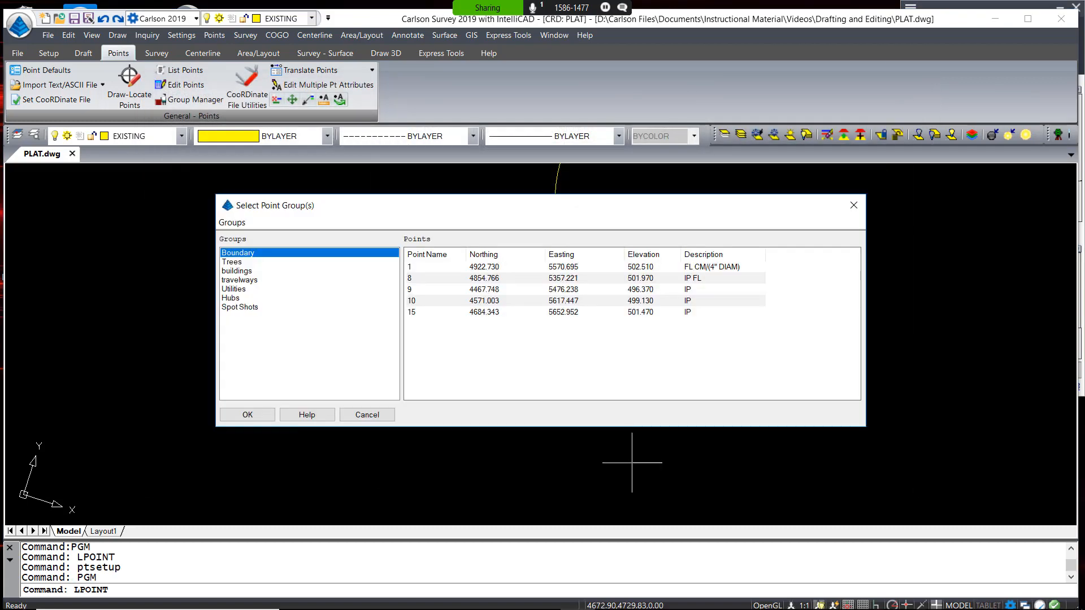
click(238, 298)
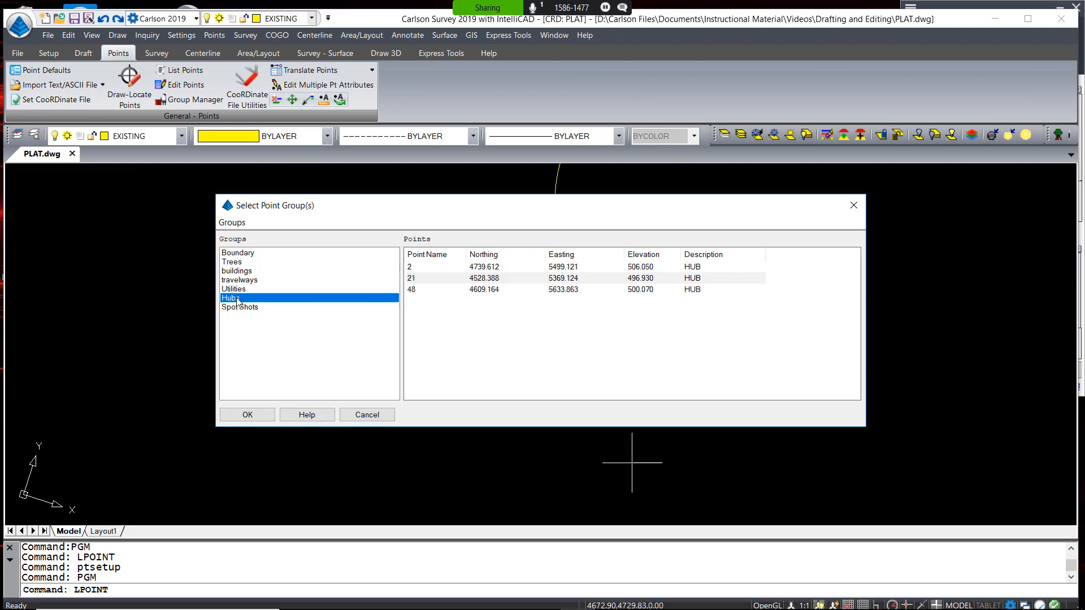
click(247, 415)
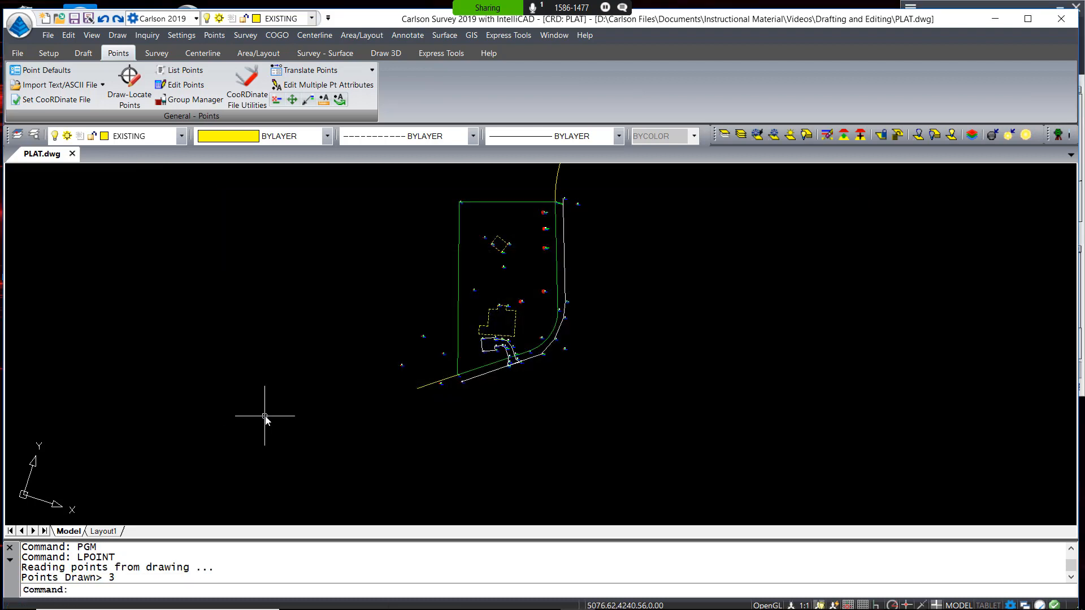
click(45, 70)
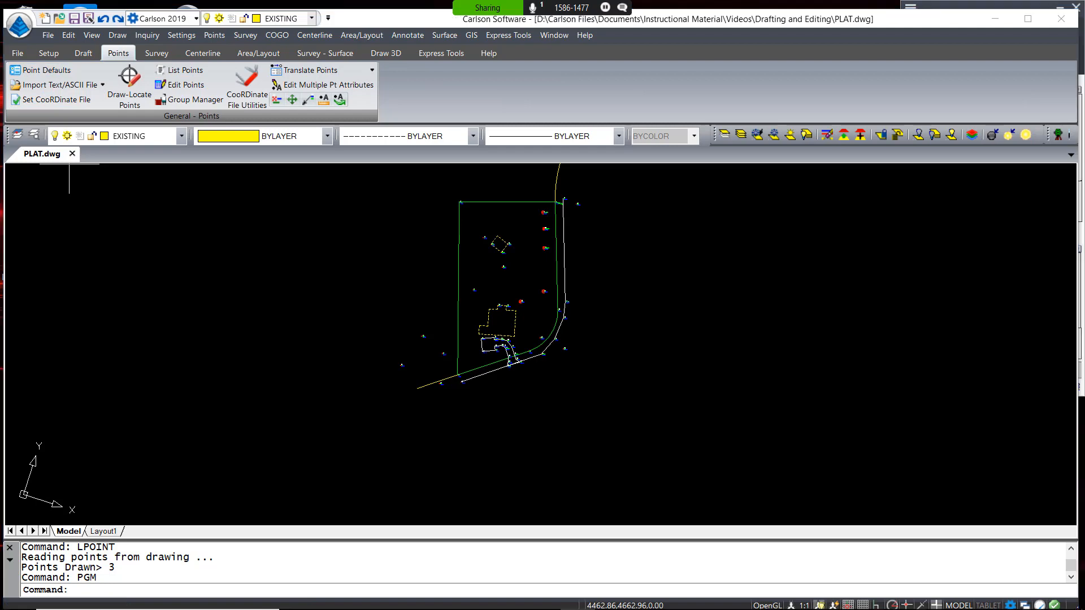
Set point defaults to layer PNTS with the SPT10 cross symbol
click(512, 349)
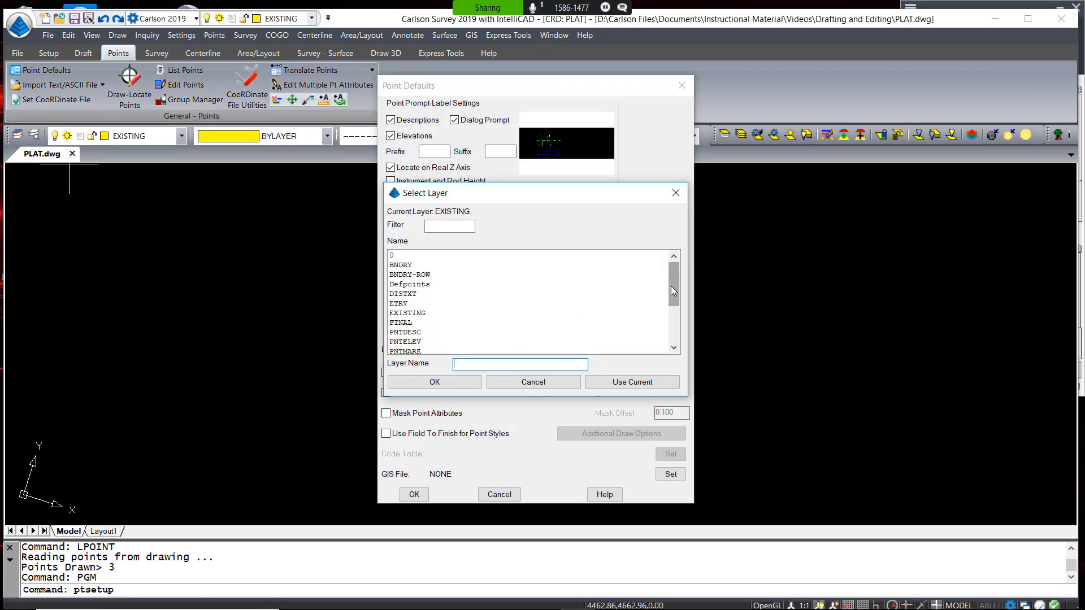
drag(673, 291, 671, 333)
click(415, 295)
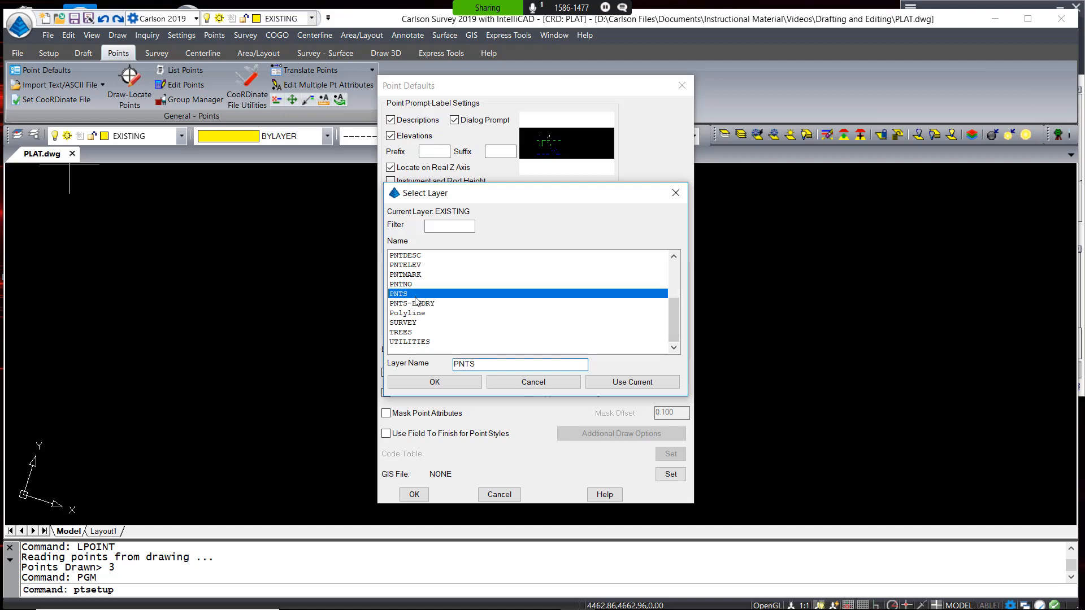
click(440, 386)
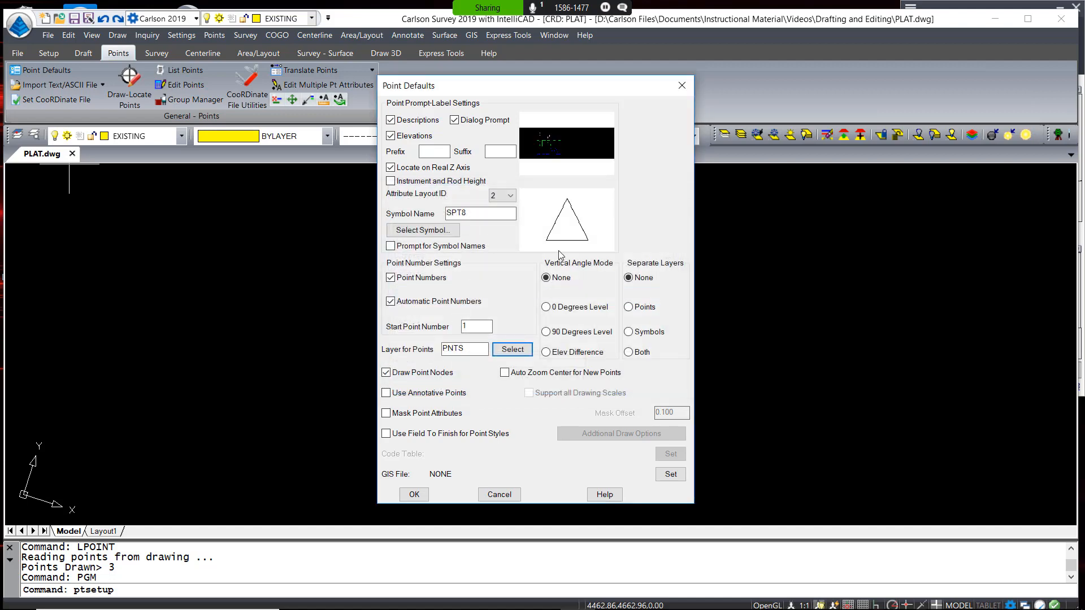
click(428, 233)
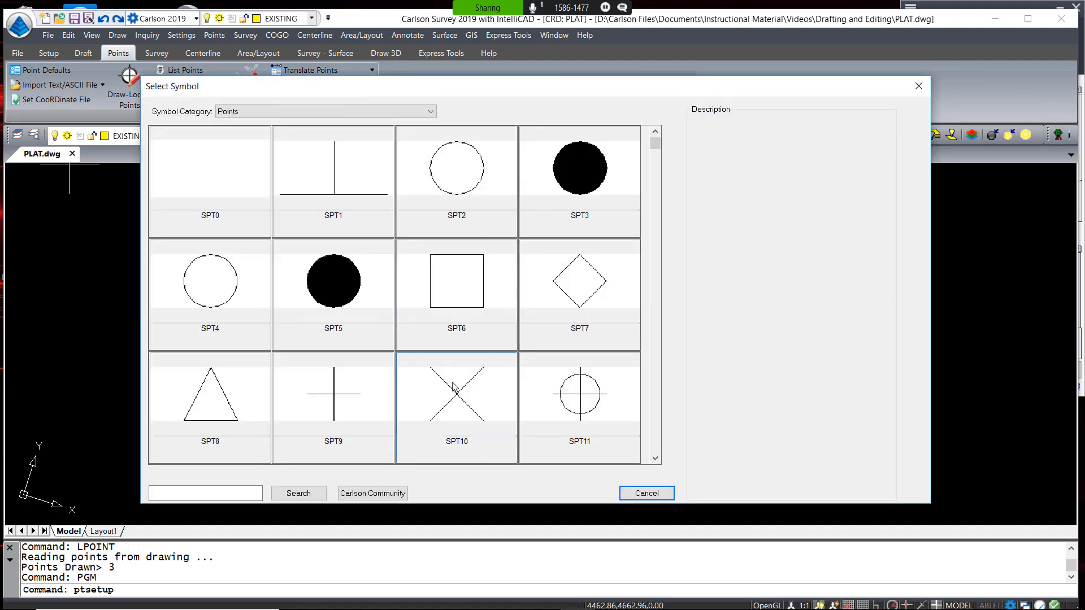
click(454, 381)
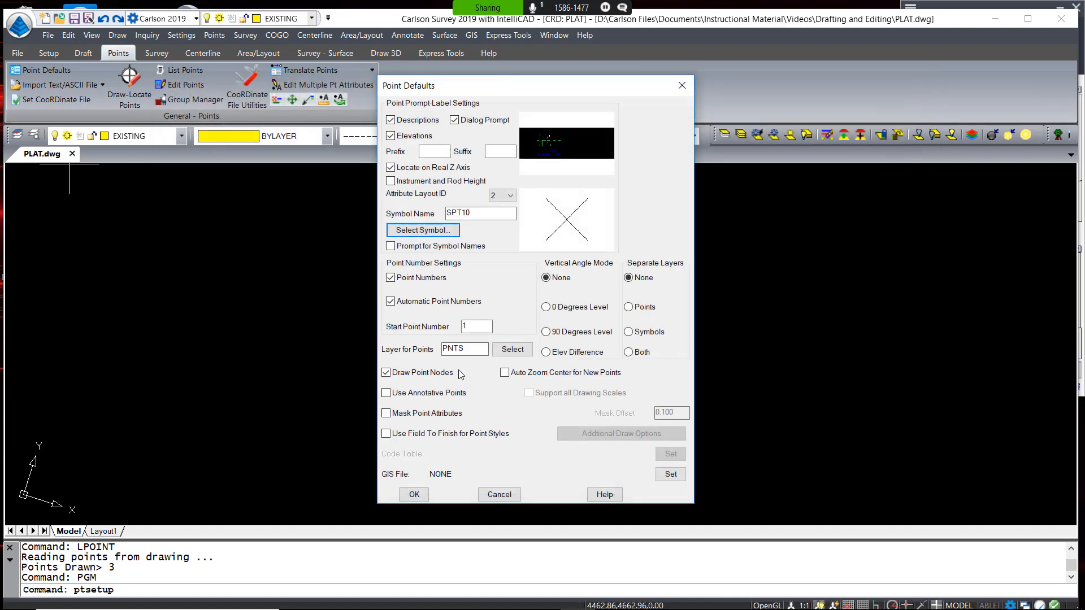
click(414, 494)
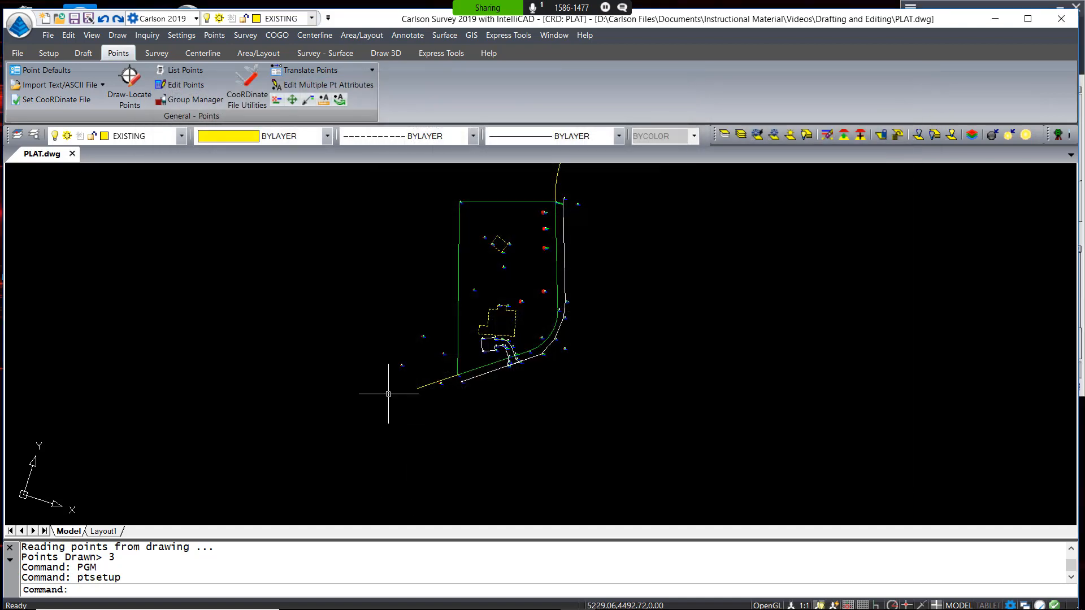
Insert the Spot Shots group points into the drawing and frame the whole plat
click(192, 99)
click(249, 297)
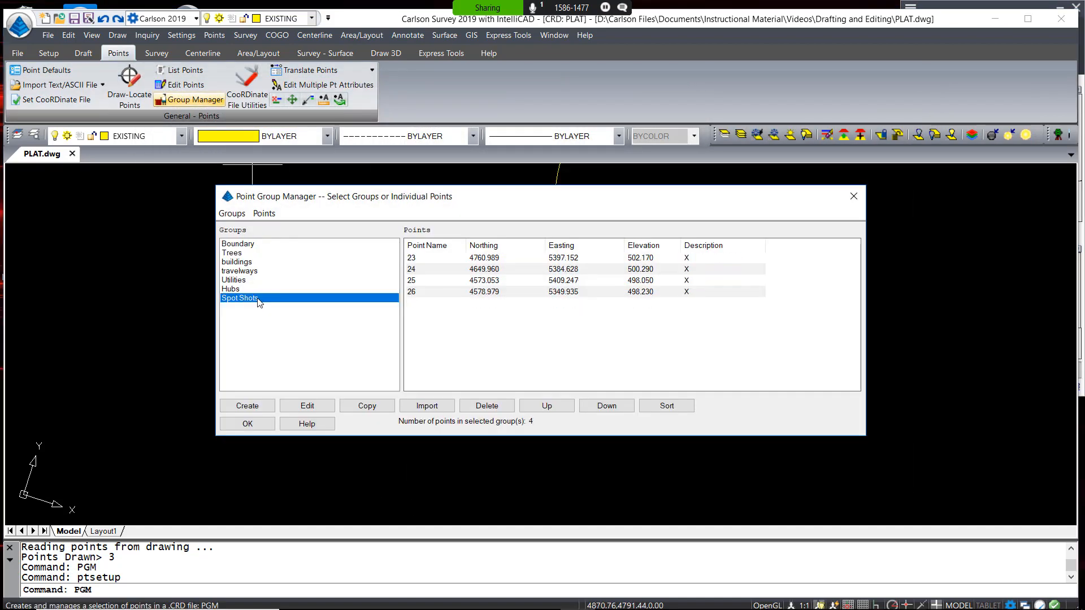
click(263, 213)
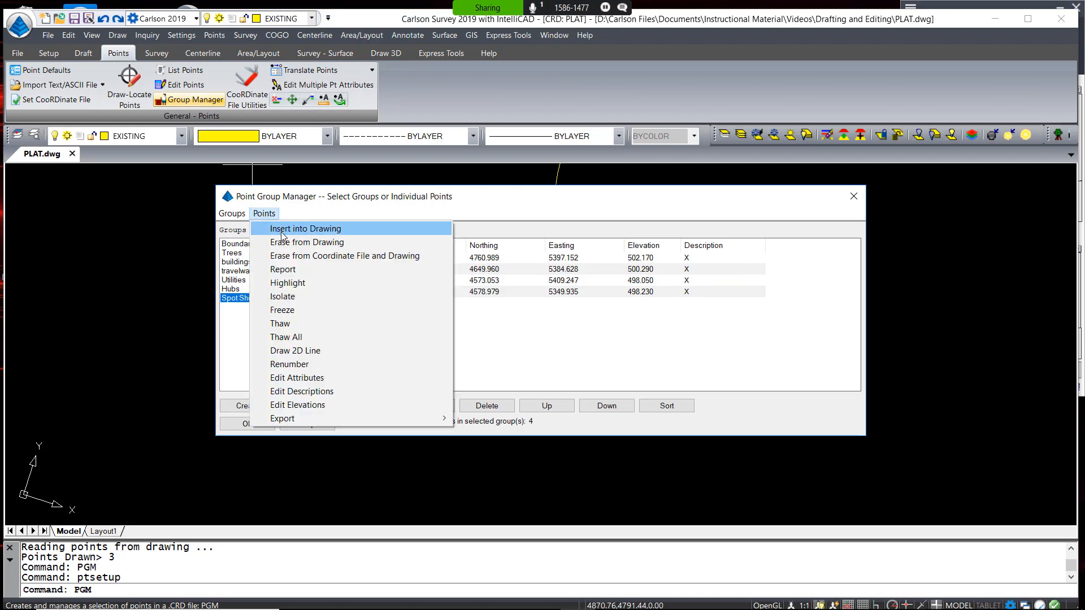
click(282, 232)
key(Return)
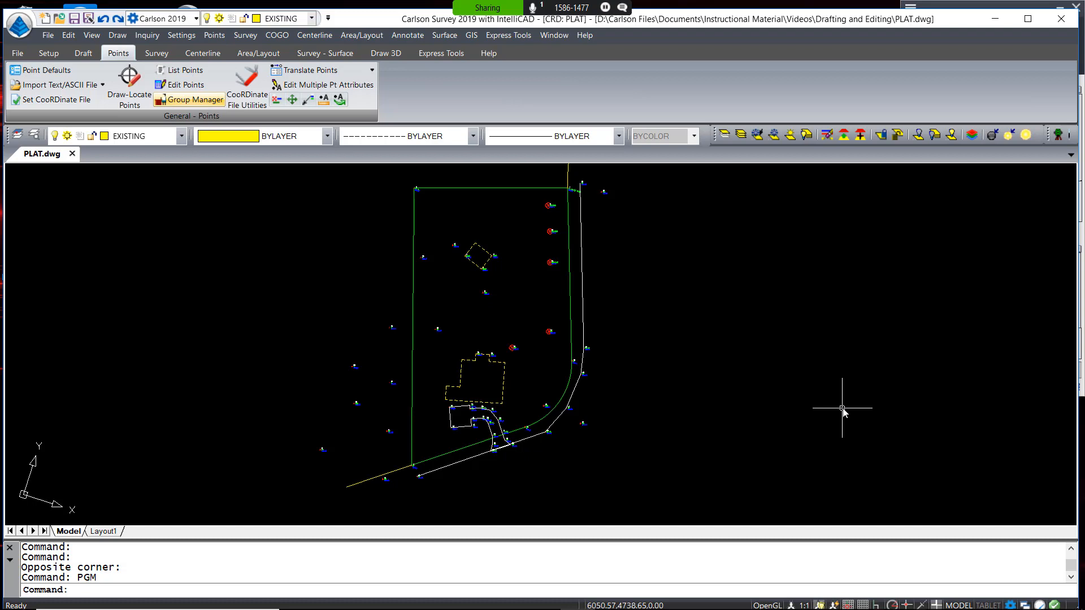
scroll(239, 455, up, 6)
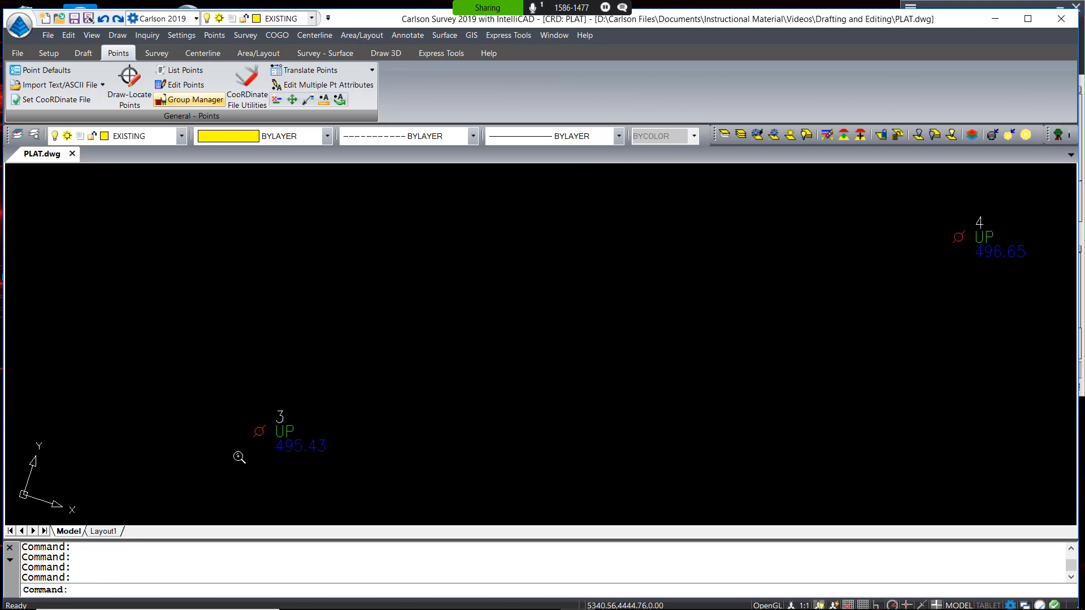
scroll(239, 452, down, 8)
scroll(367, 438, up, 3)
scroll(368, 438, down, 4)
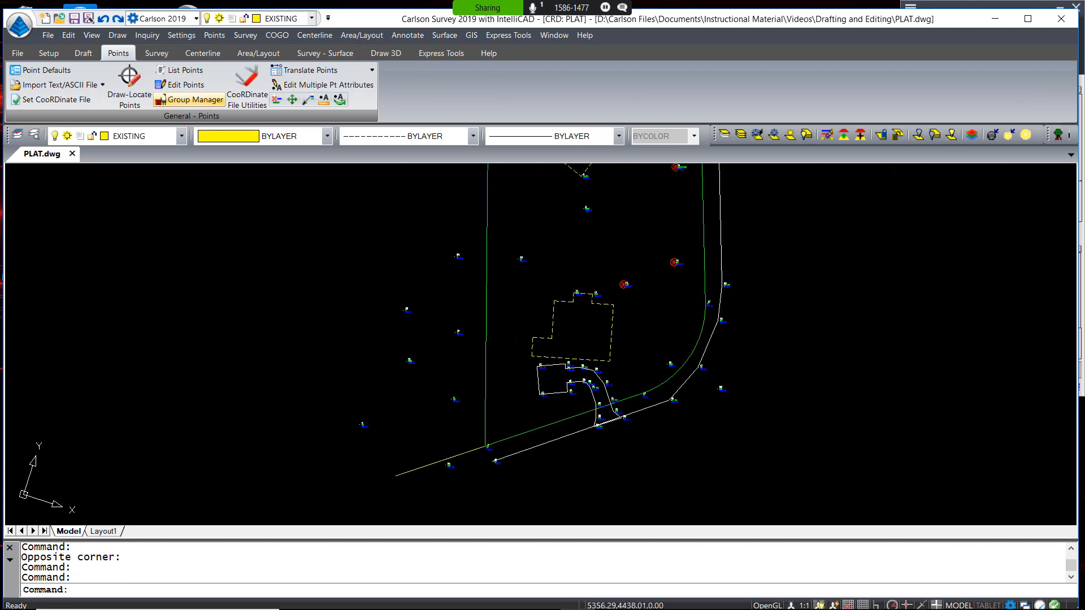
middle_drag(379, 430, 387, 436)
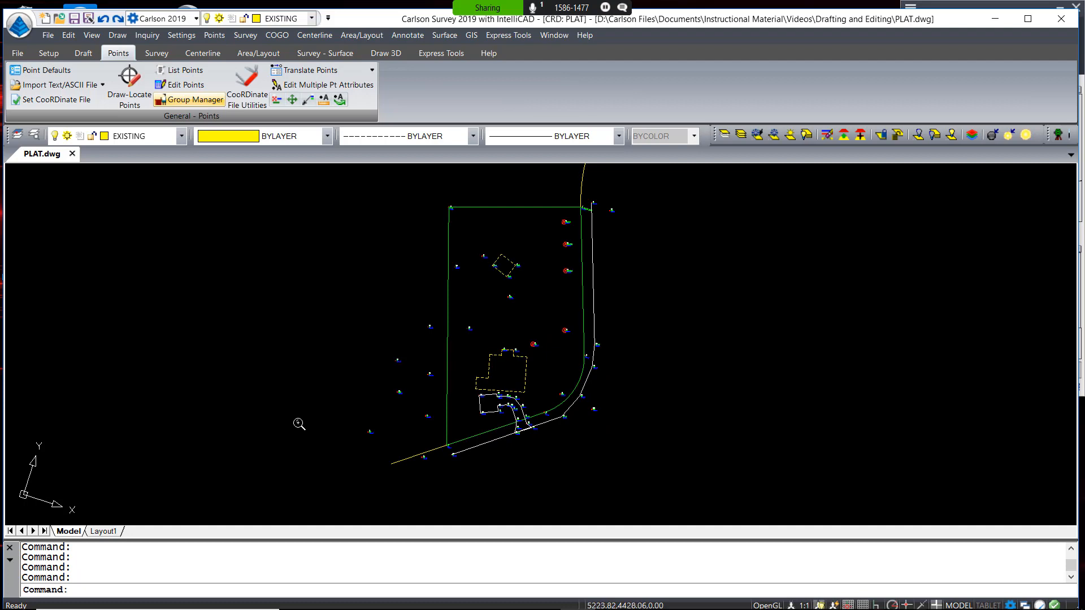
drag(251, 358, 199, 165)
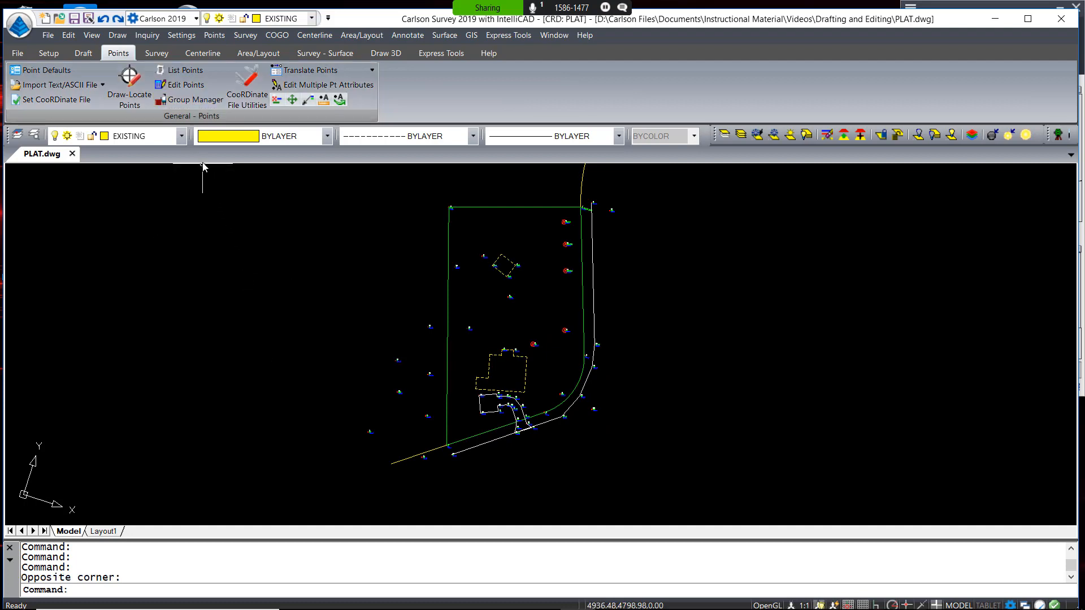
Make UTILITIES the current layer and draw a 2D line through utility points 3, 4 and 17
click(181, 137)
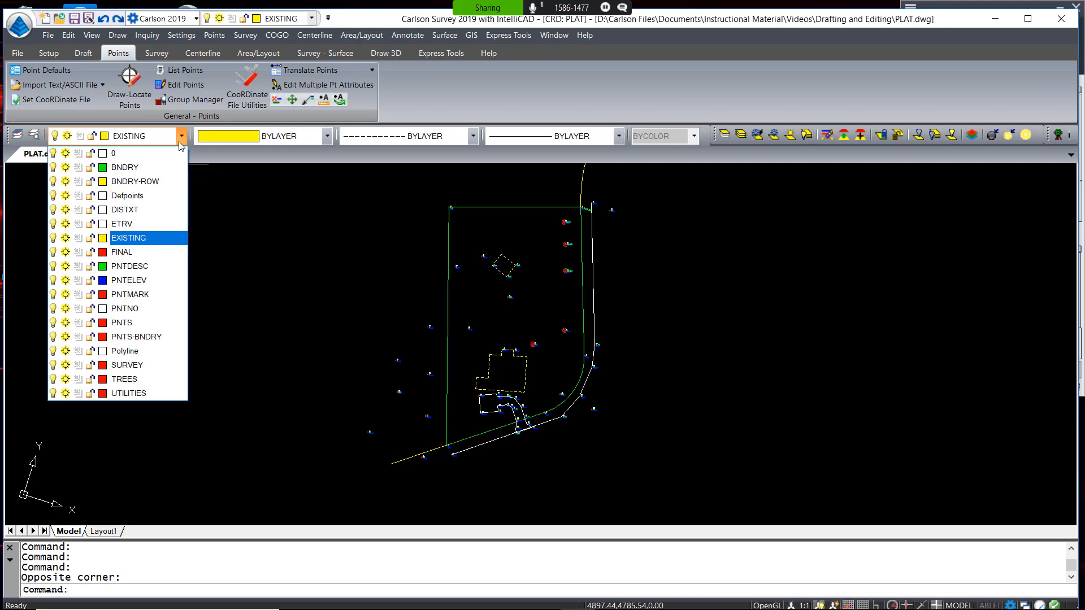
click(115, 392)
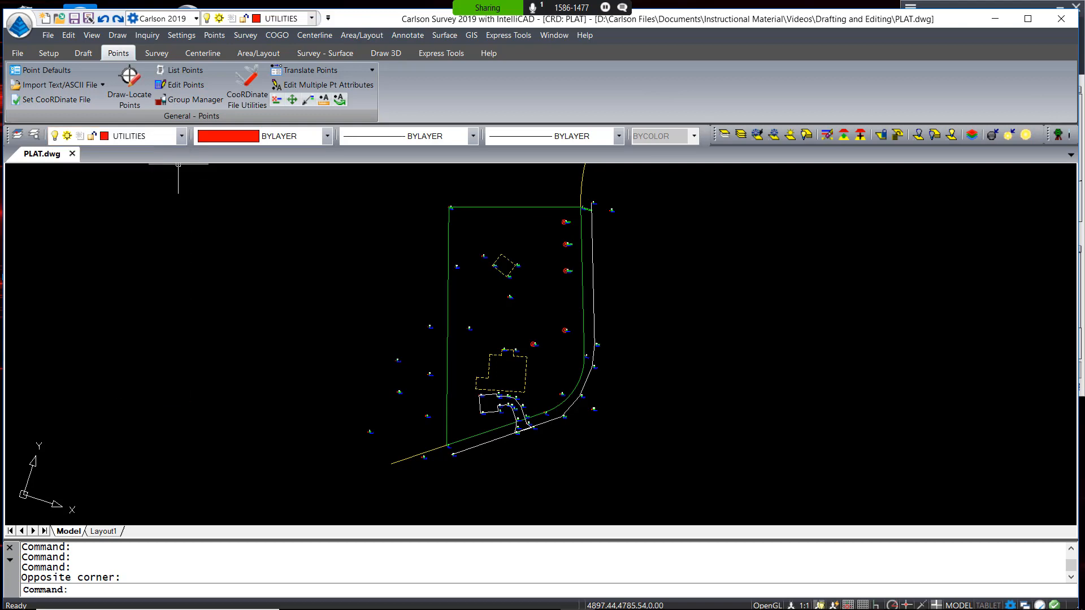
click(192, 101)
click(273, 280)
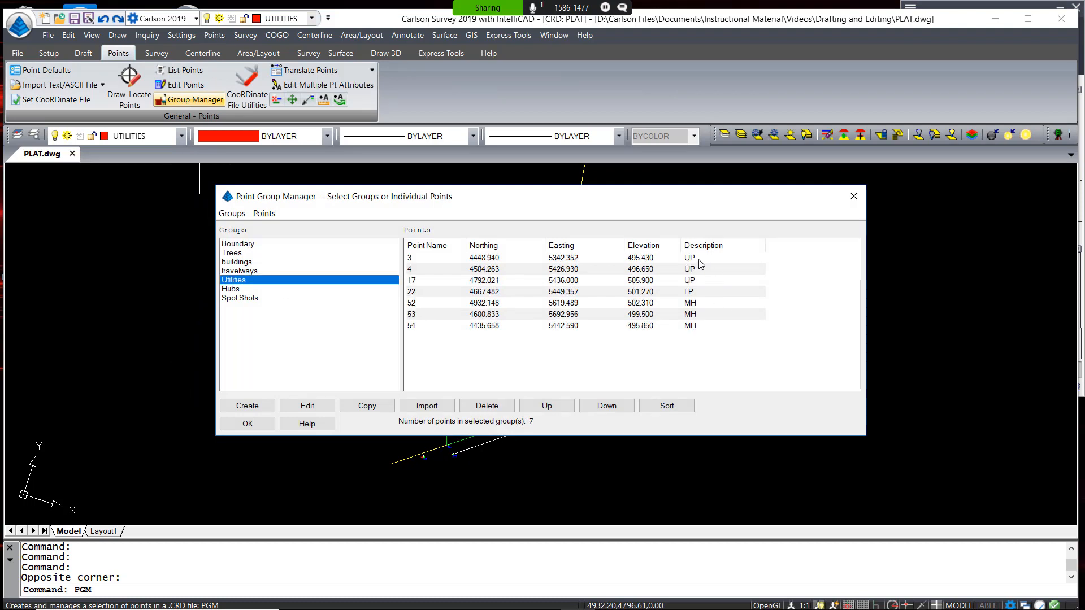
click(698, 258)
shift+click(461, 278)
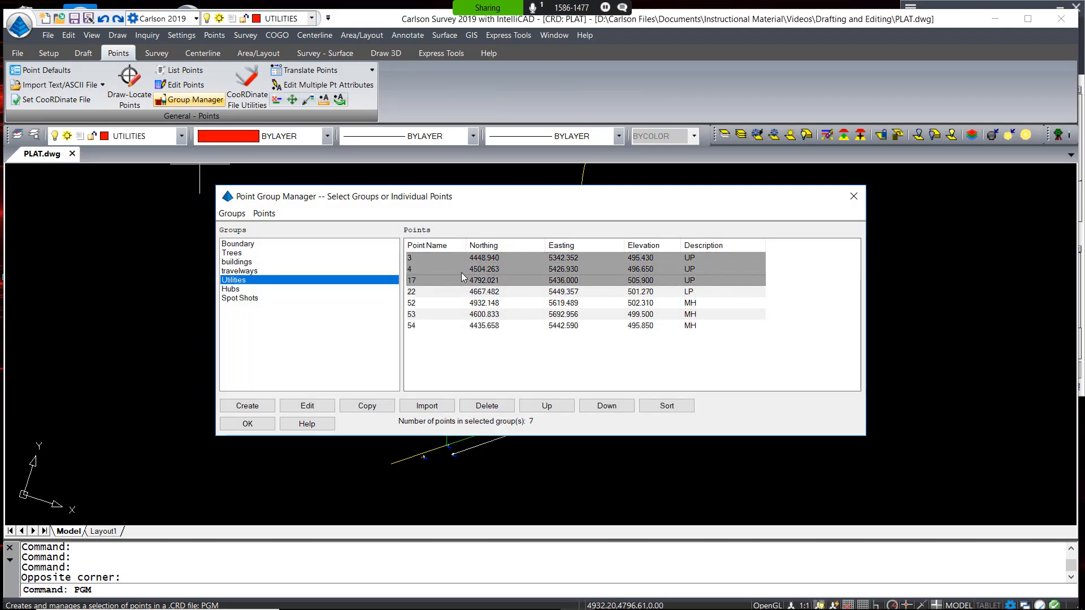
click(263, 213)
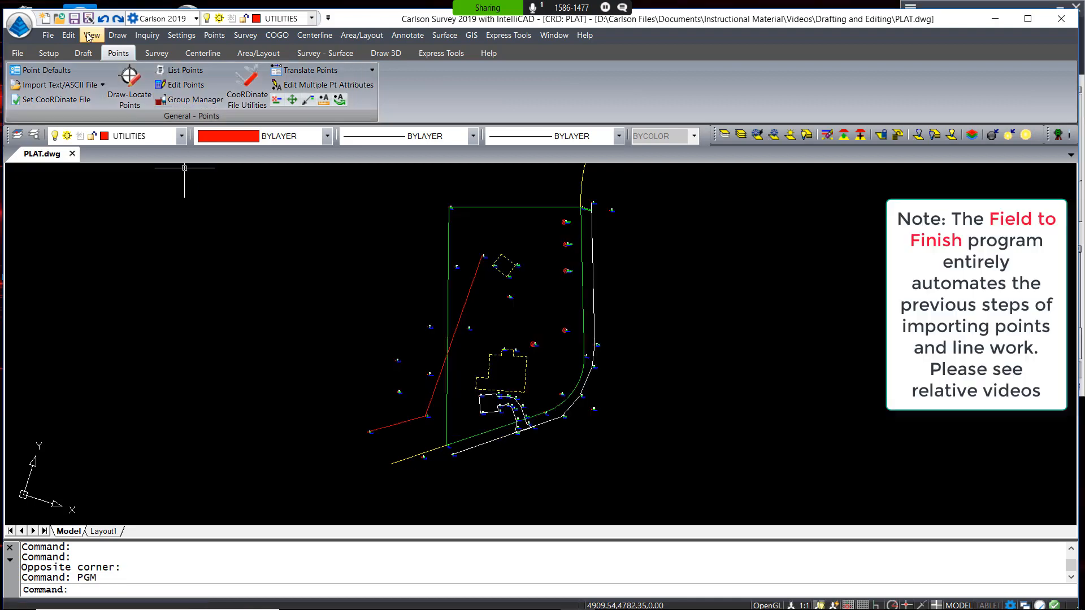
click(68, 35)
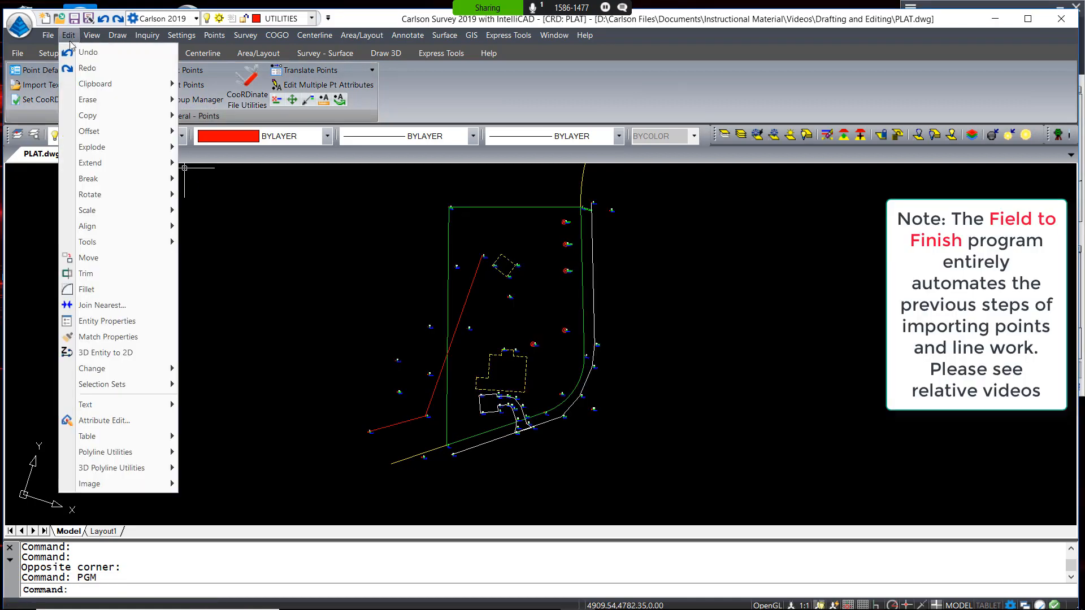
Offset the red utility line 25 units on both sides onto layer EASEMENT
mouse_move(106, 129)
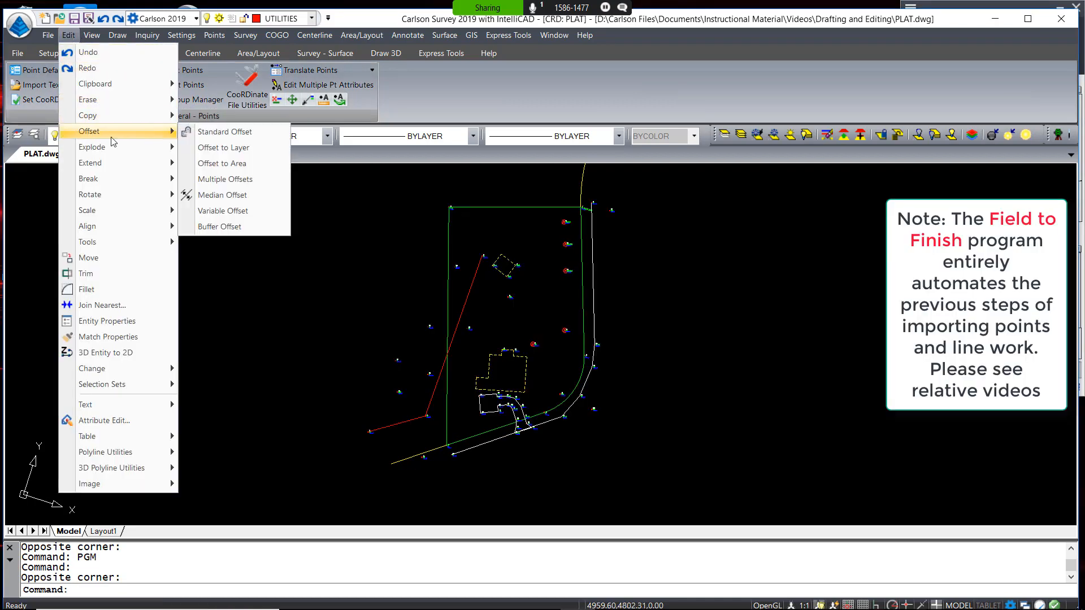
click(225, 148)
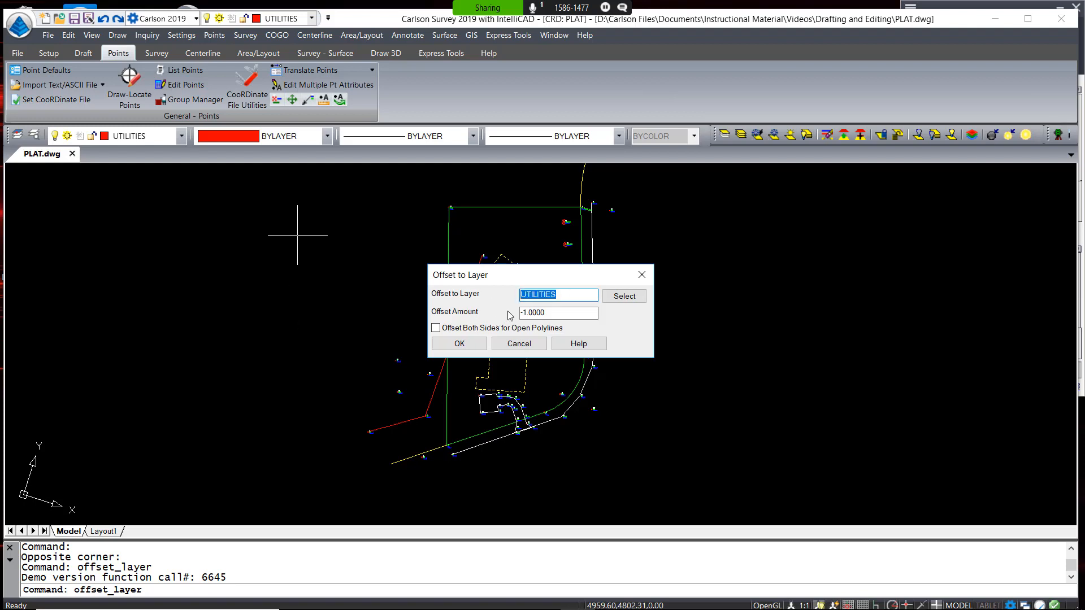
text(EASEMENT)
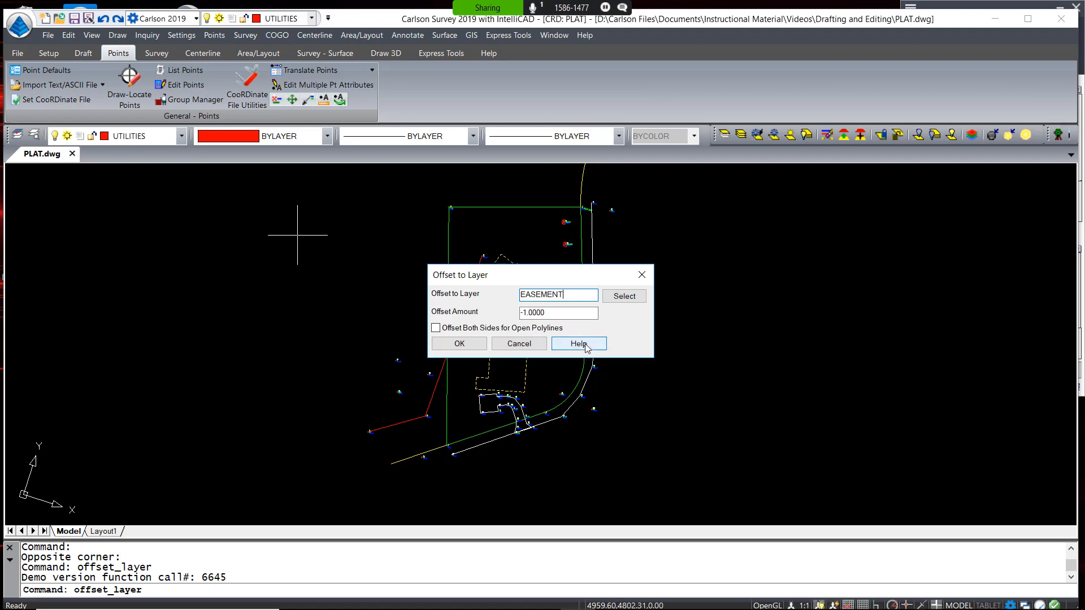
key(Tab)
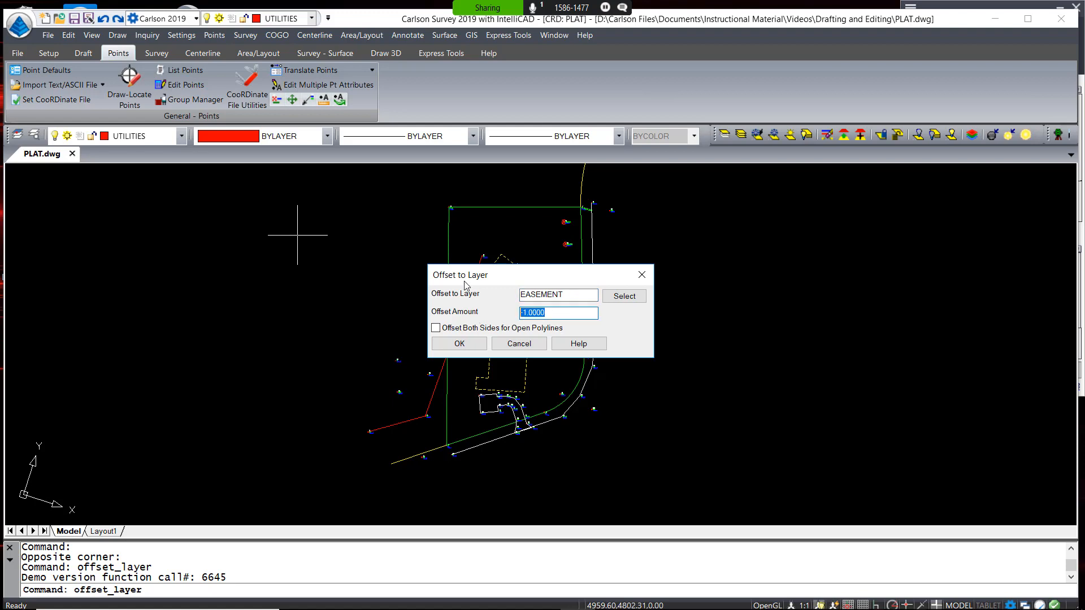
text(25)
click(445, 329)
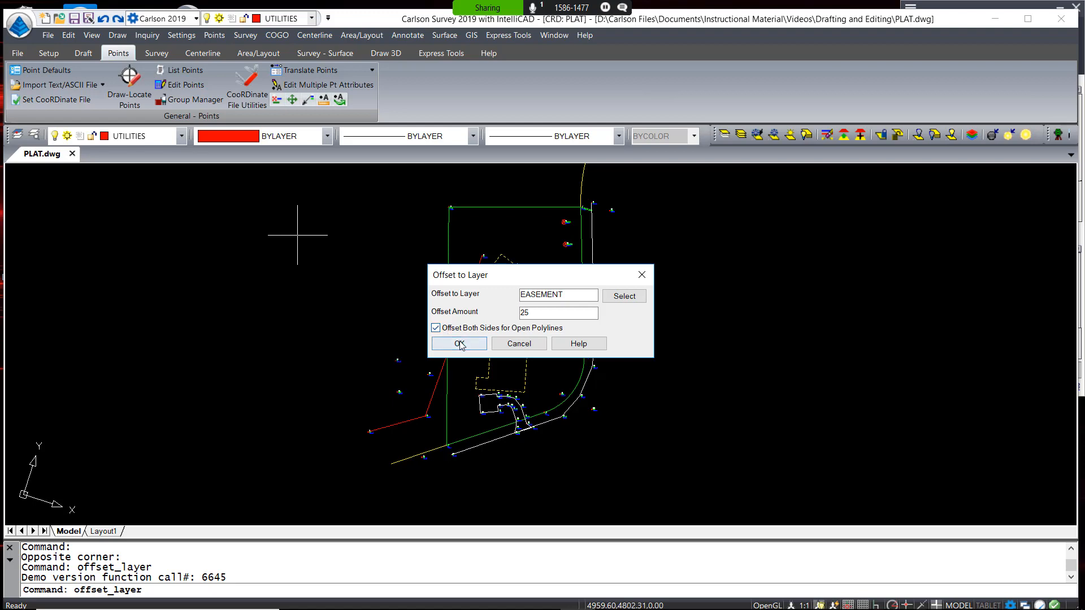
click(459, 344)
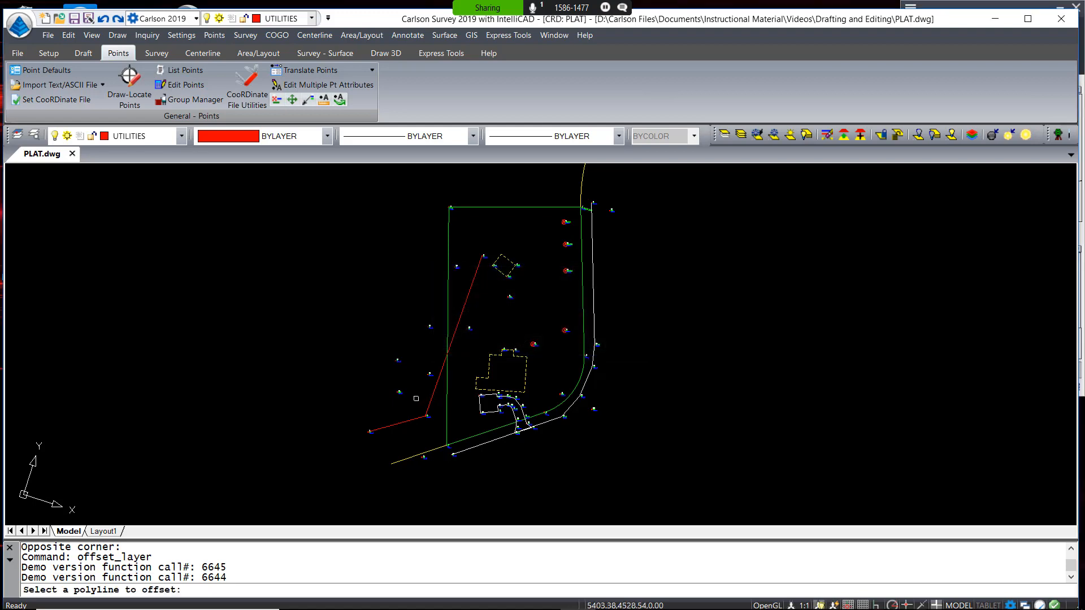
click(429, 403)
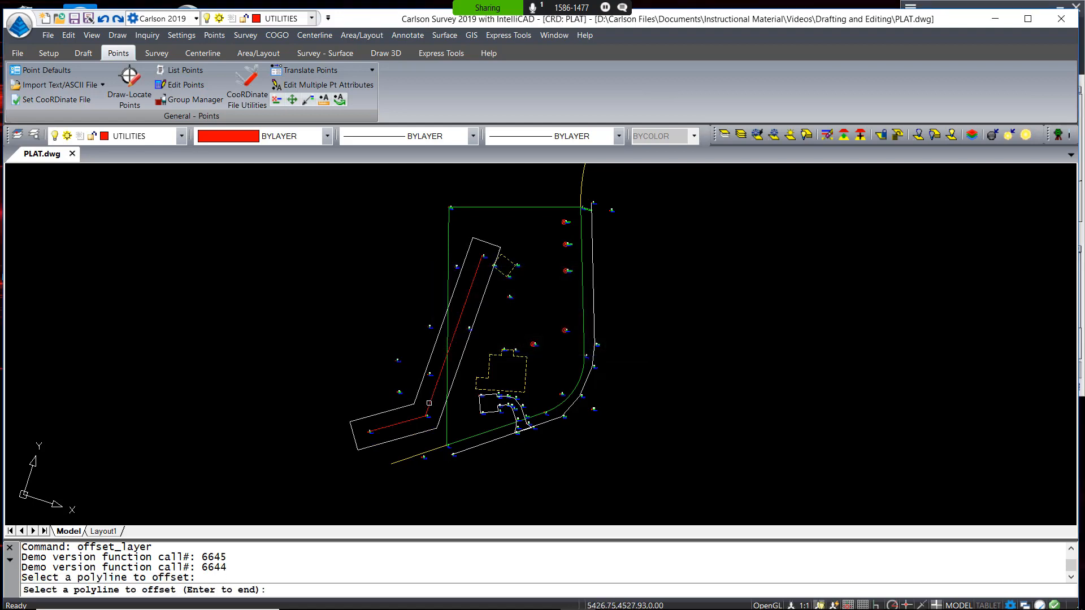
key(Return)
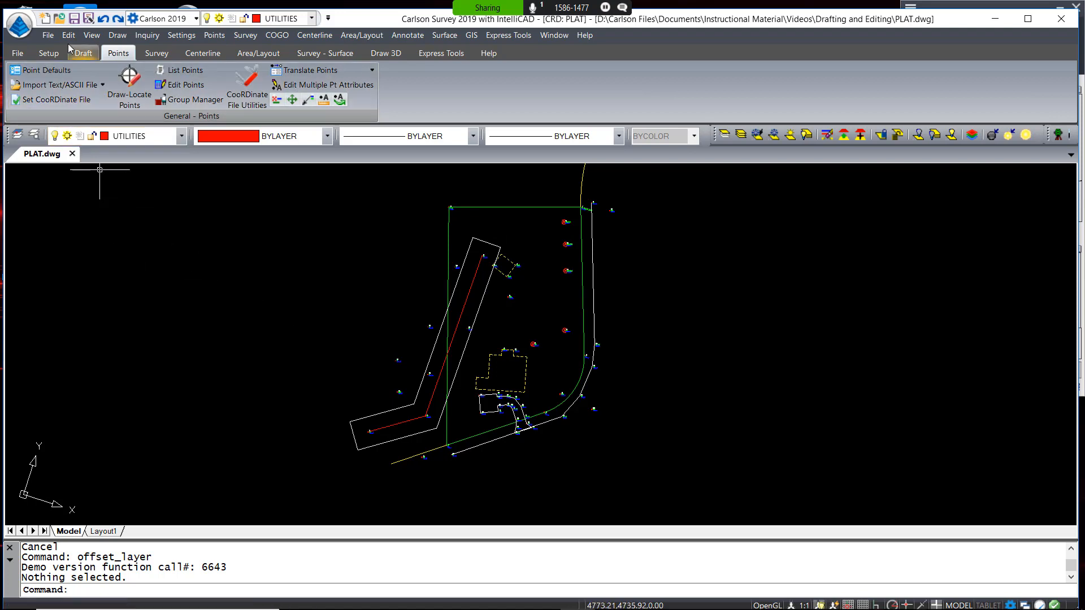
Remove an end segment of the easement outline, undo that removal, and start Extend By Distance
click(89, 54)
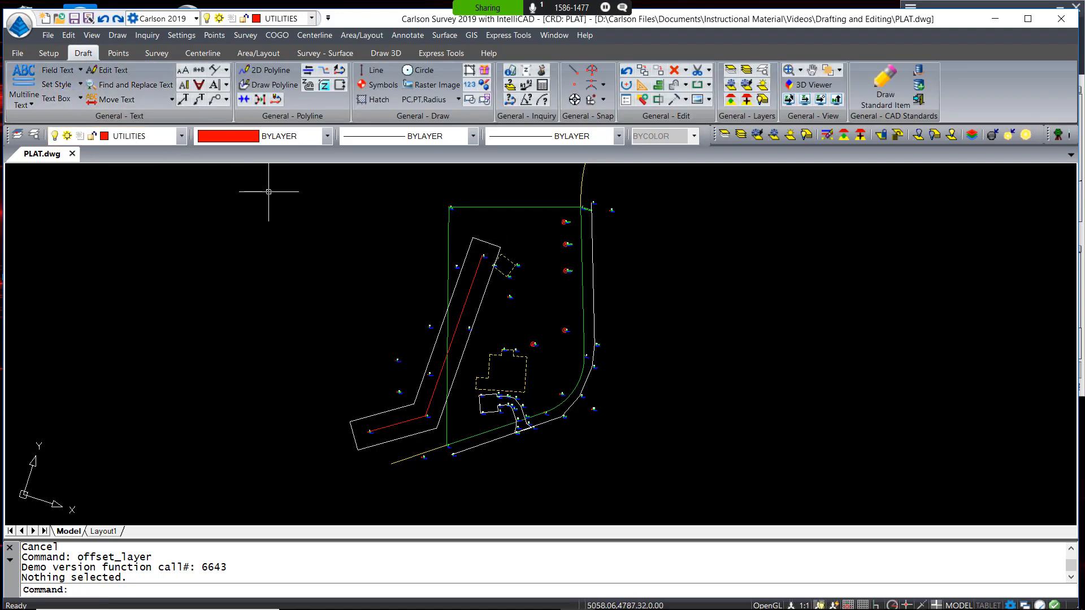
click(276, 100)
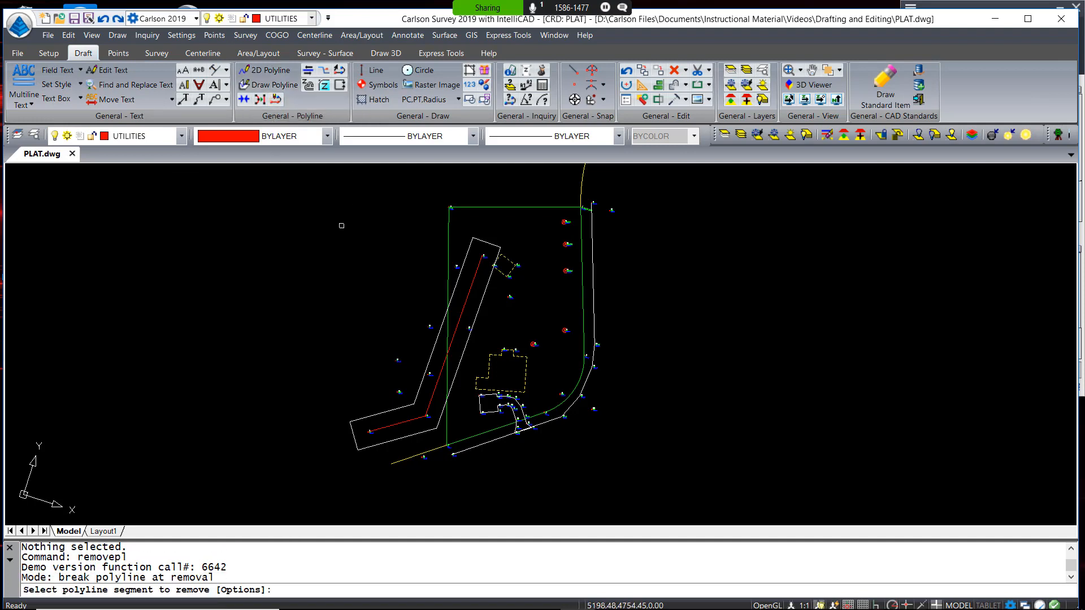
click(353, 433)
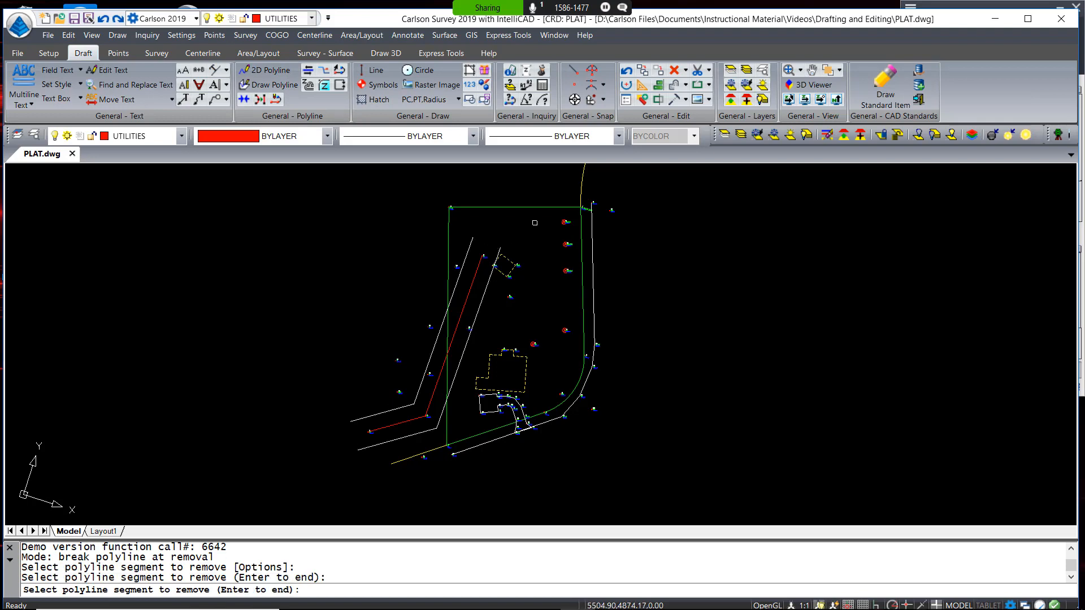
key(Return)
key(ctrl+z)
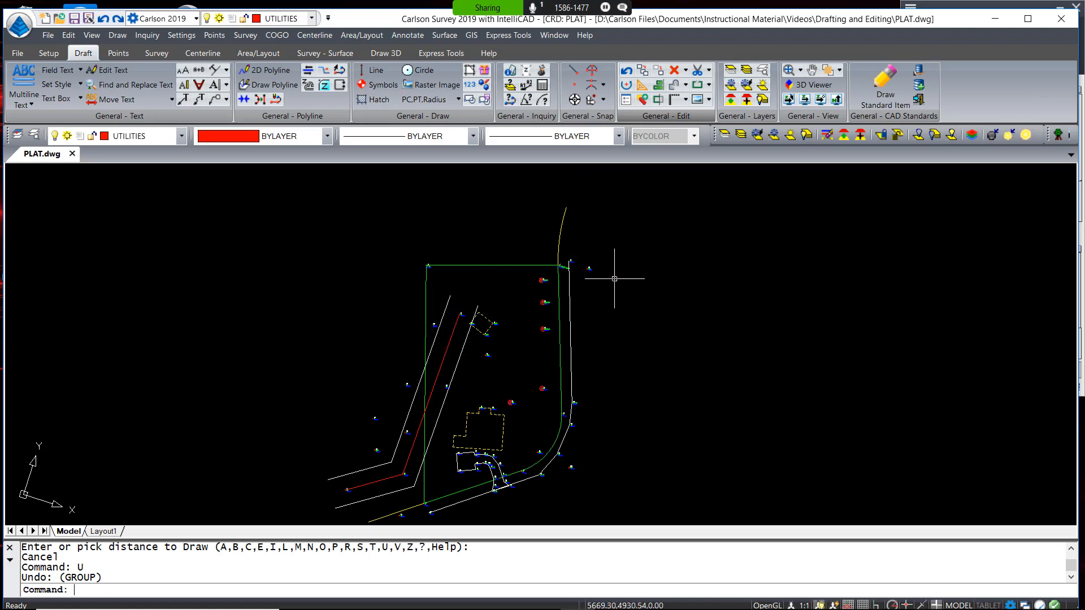
click(686, 100)
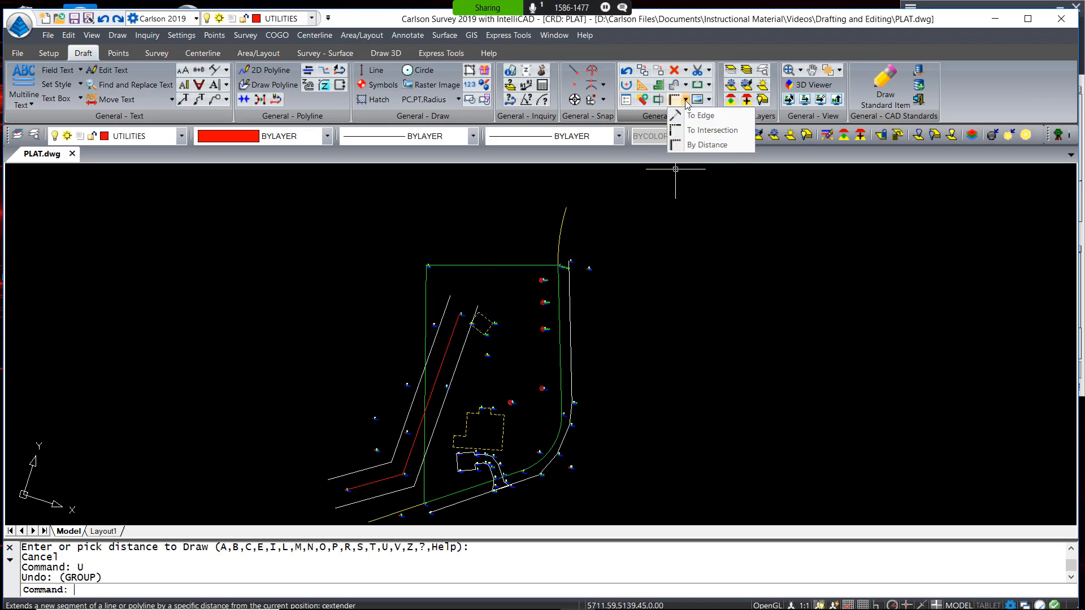
click(704, 146)
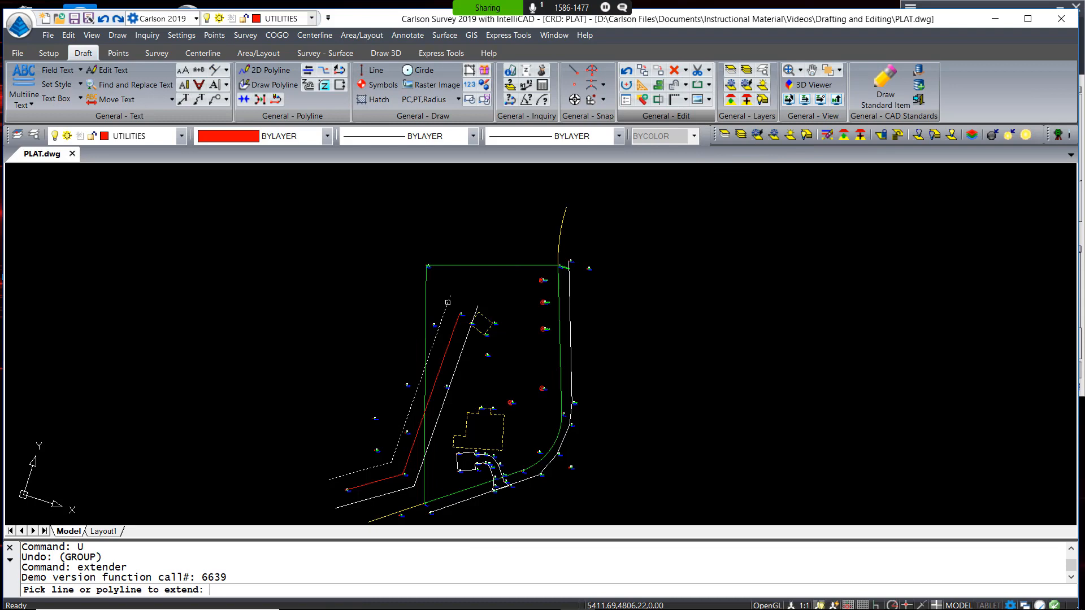
Extend both dashed easement lines beside the red utility line by 100 units each
click(447, 303)
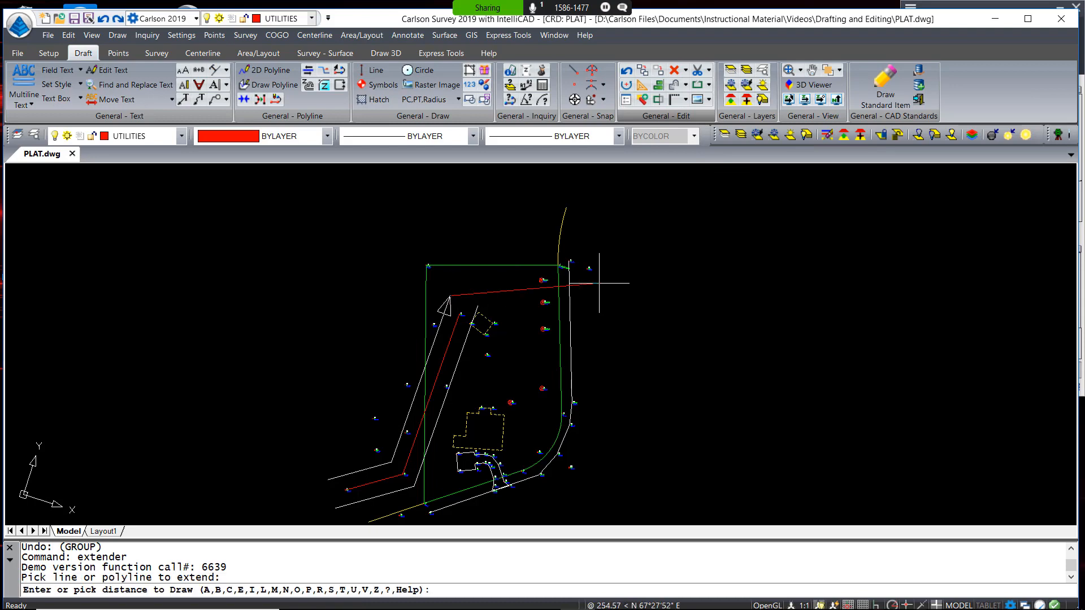
text(100)
key(Return)
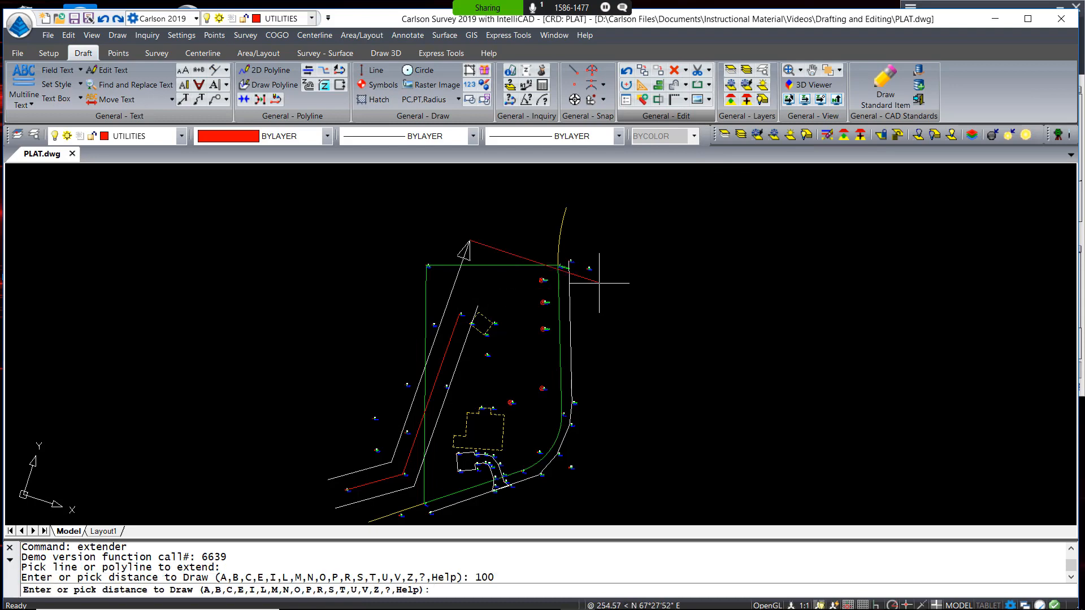
key(Return)
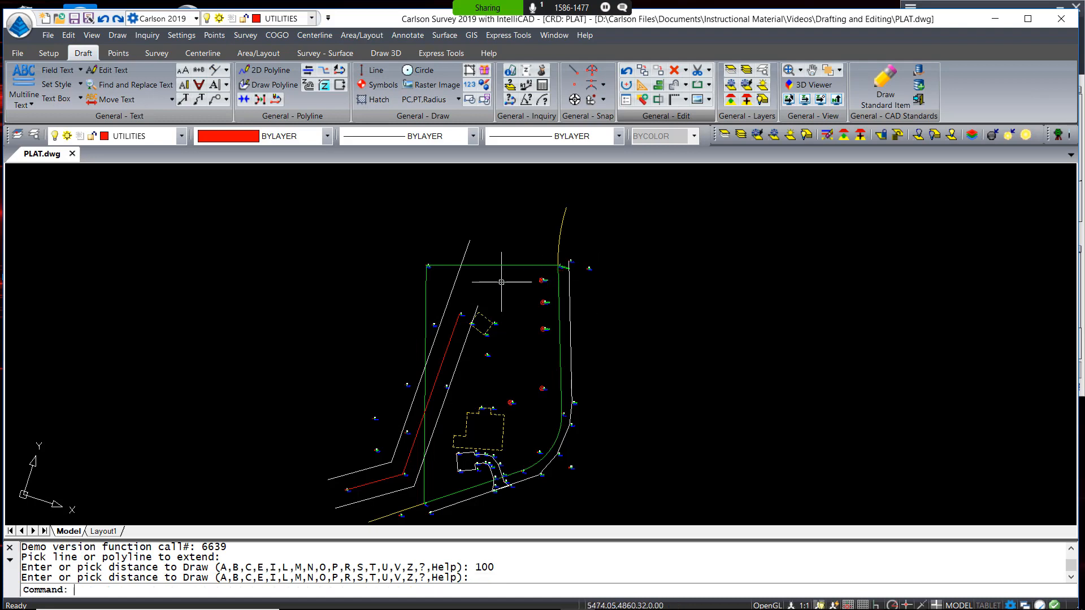
key(Return)
click(457, 324)
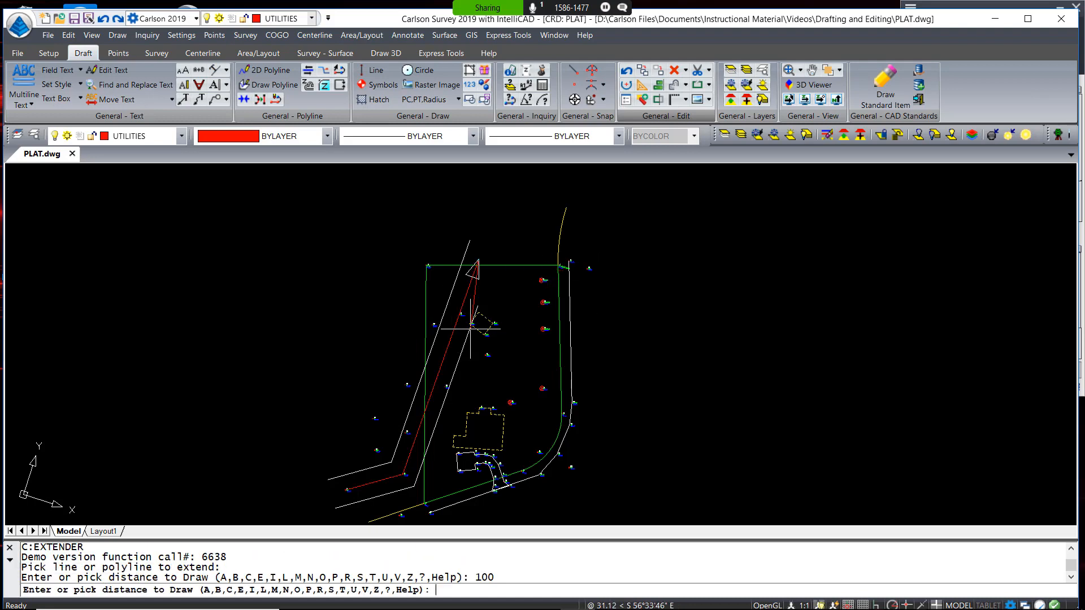
text(100)
key(Return)
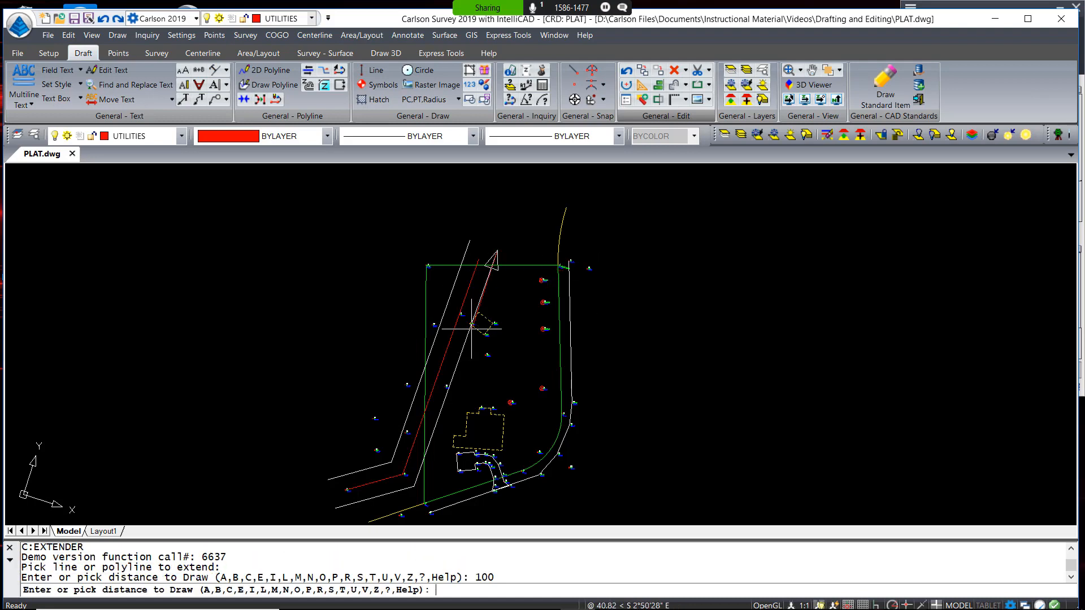
key(Return)
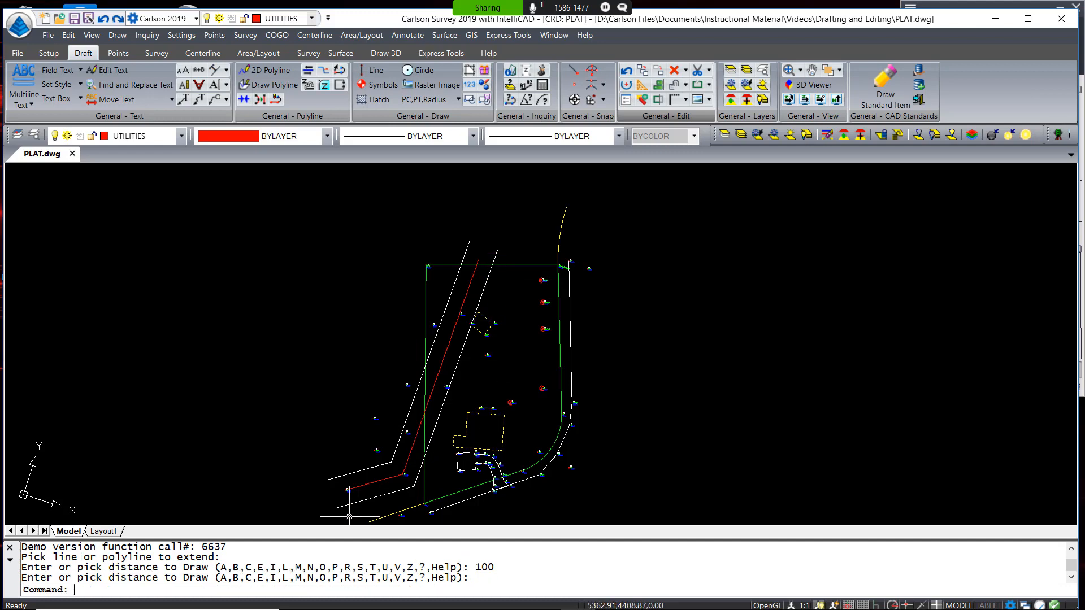
scroll(373, 490, up, 5)
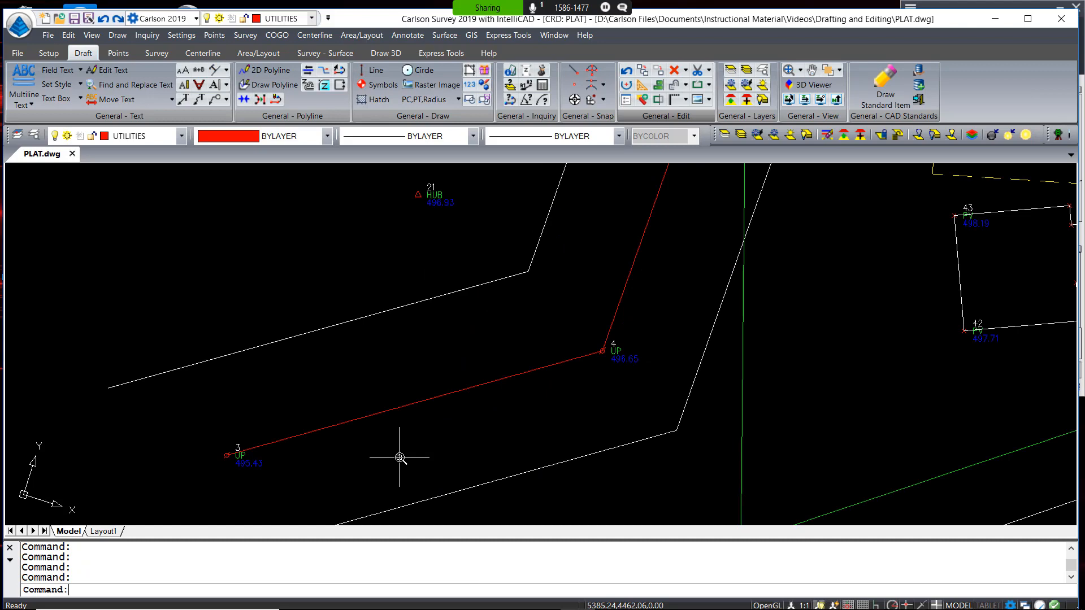
Frame the lot's west side and look up the polyline linetype tools under Annotate
scroll(400, 457, down, 5)
scroll(417, 445, up, 1)
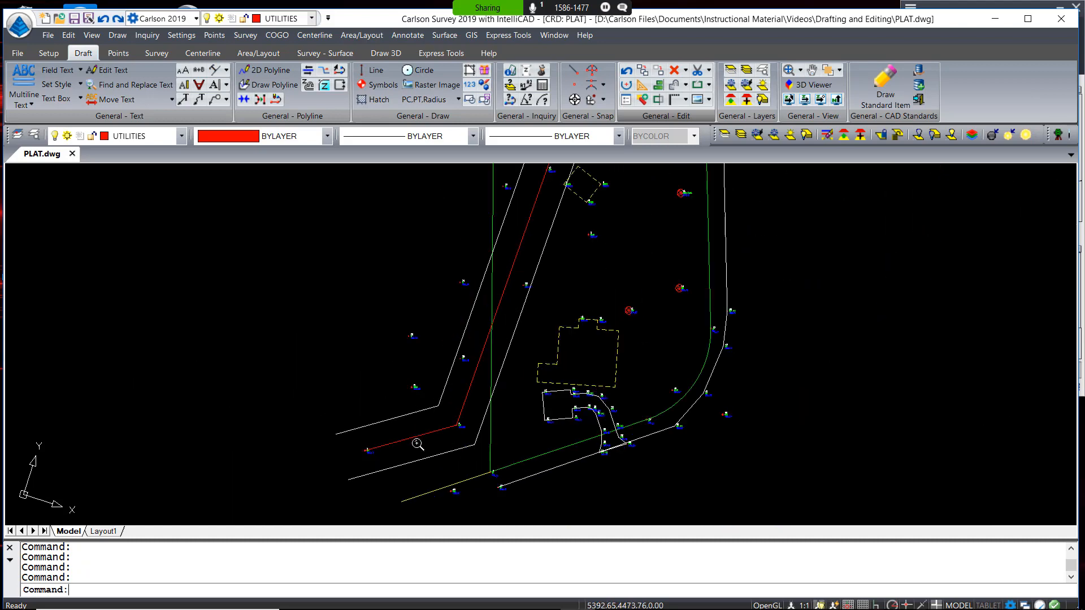
middle_drag(583, 372, 558, 418)
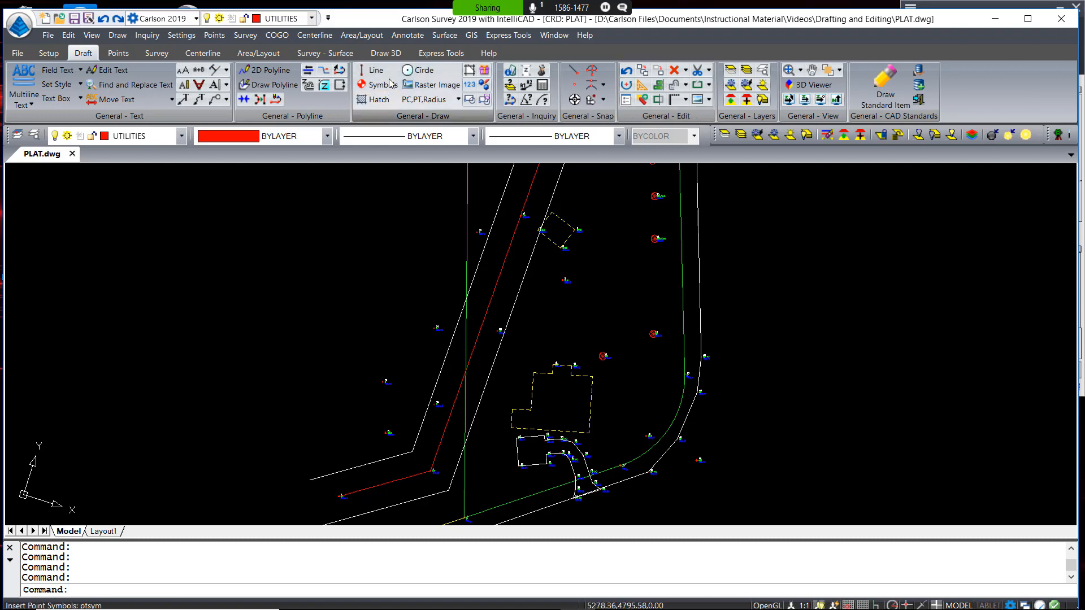
click(407, 35)
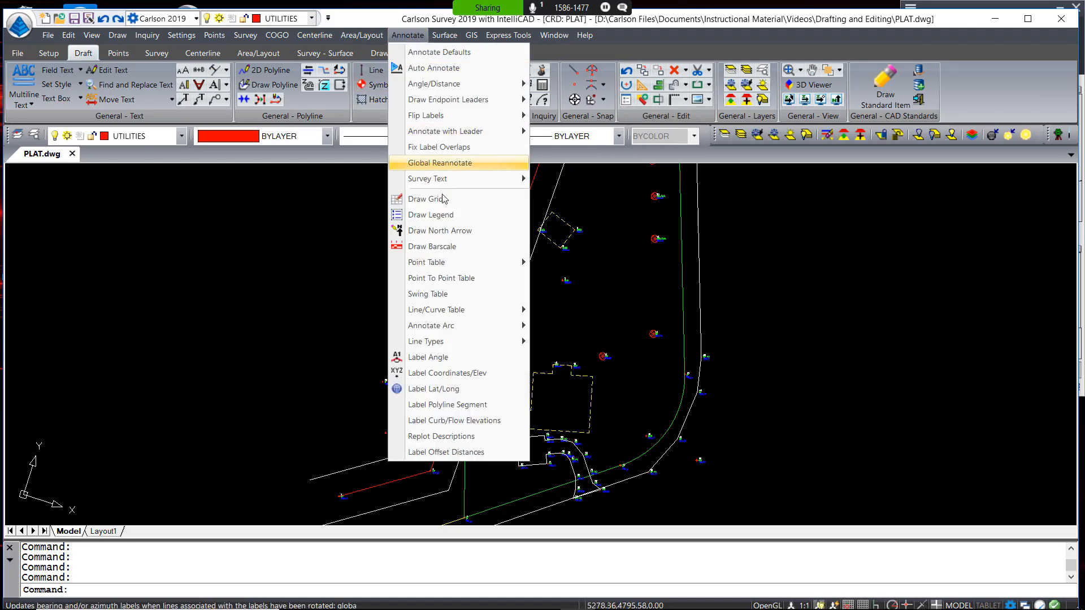
mouse_move(456, 344)
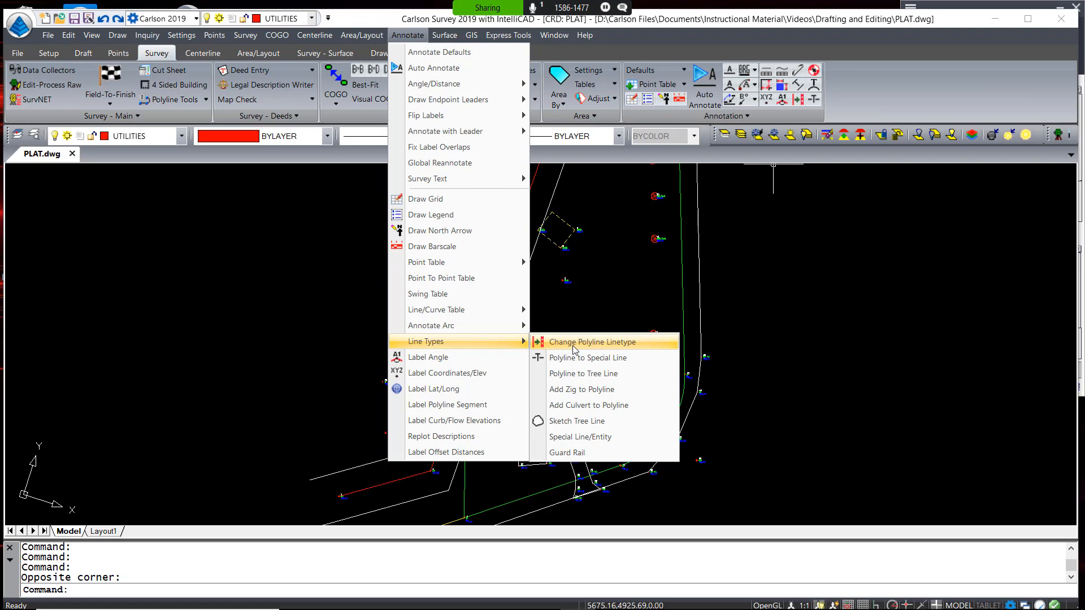
click(218, 324)
click(241, 238)
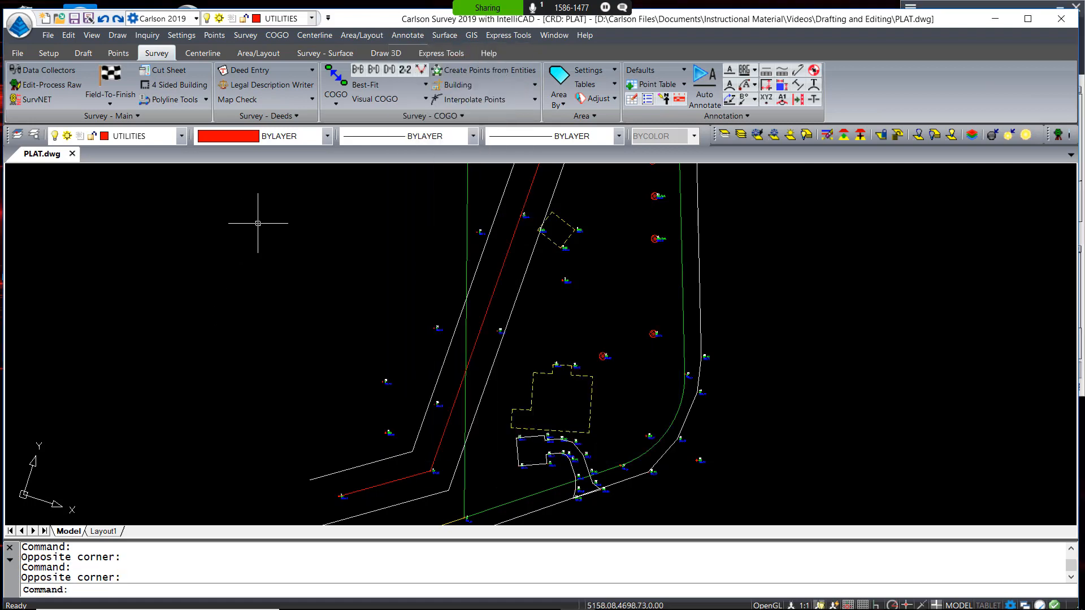
In Change Polyline Linetype, set the spacing scaler to 3 and choose the OHP linetype
click(797, 101)
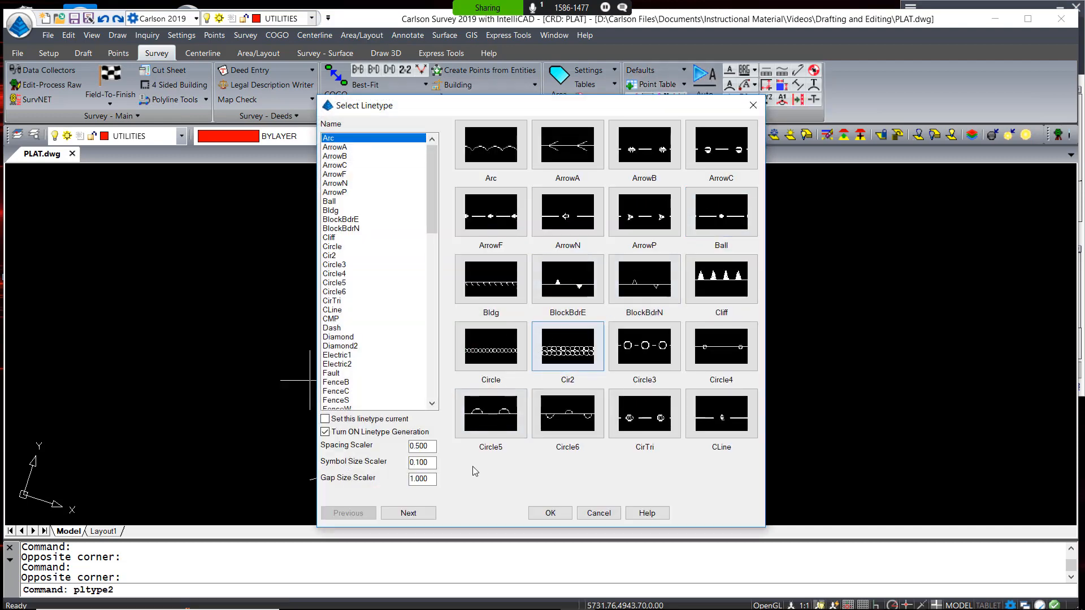
click(408, 512)
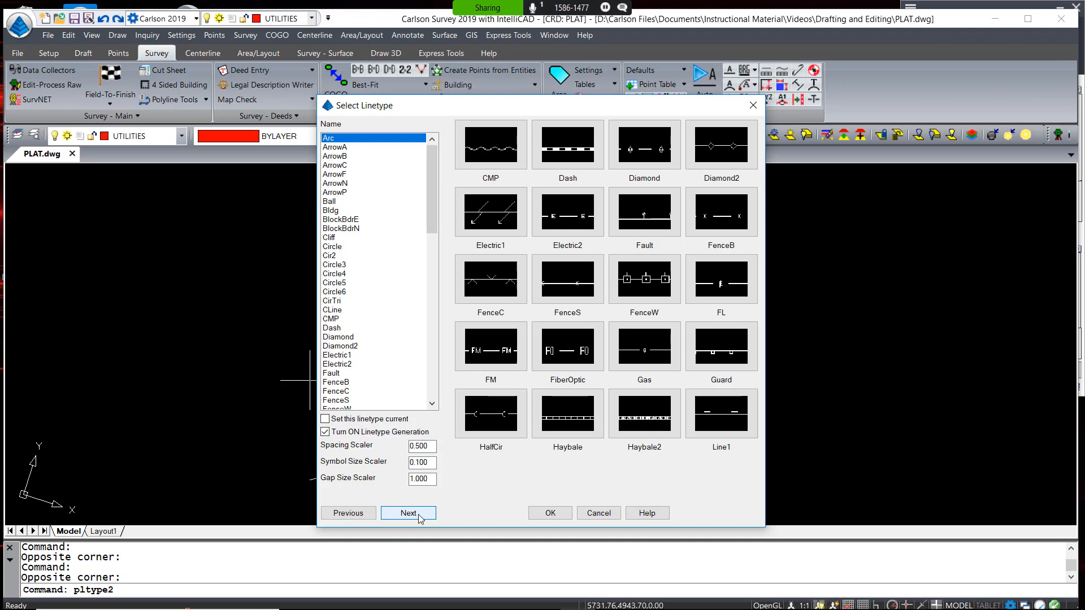
click(418, 514)
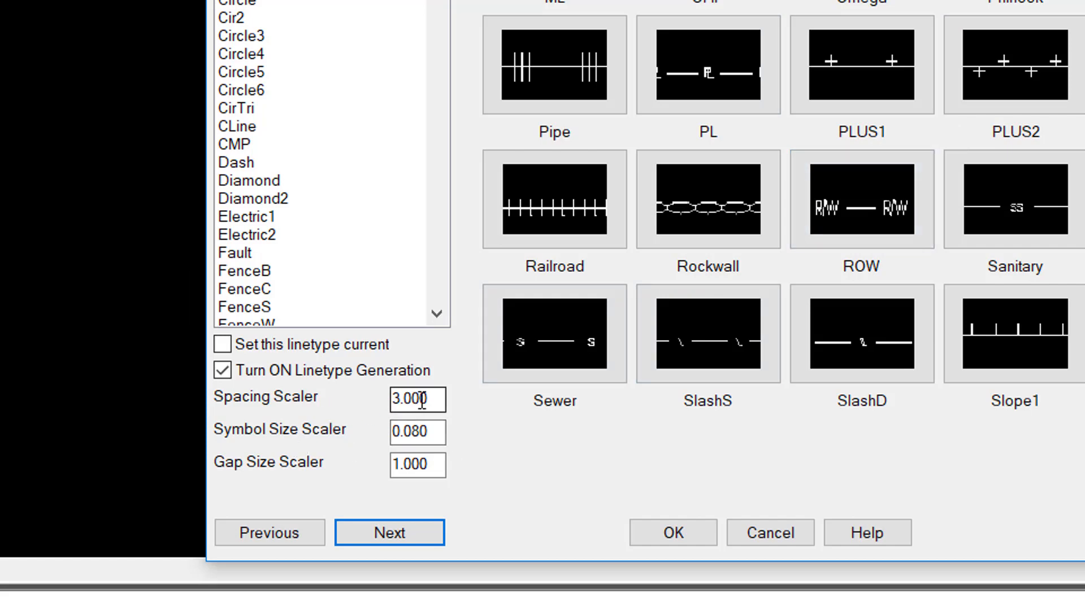
drag(431, 400, 358, 400)
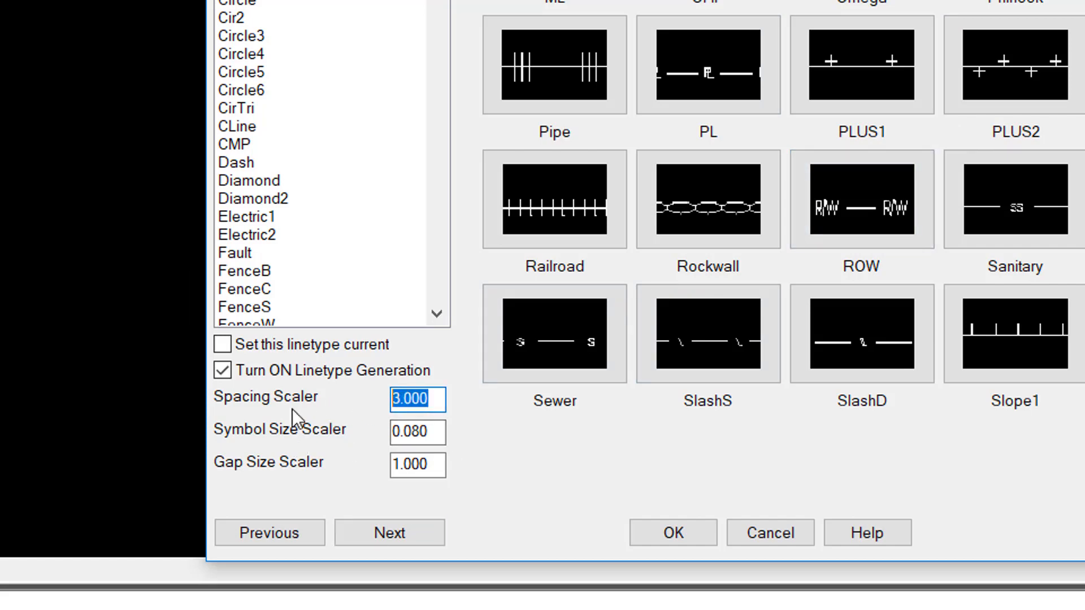
text(3)
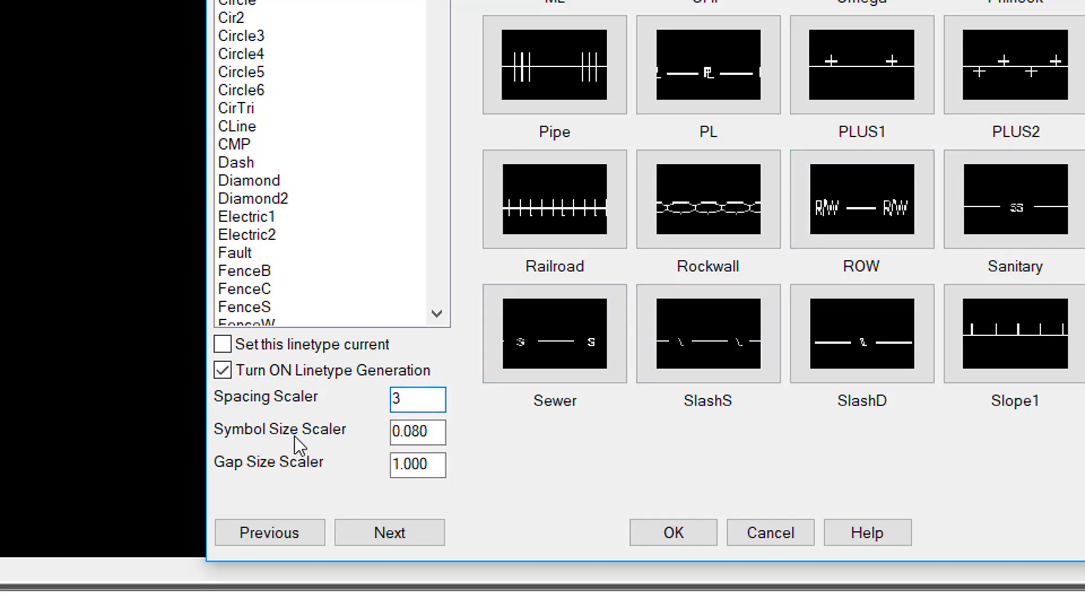
click(428, 433)
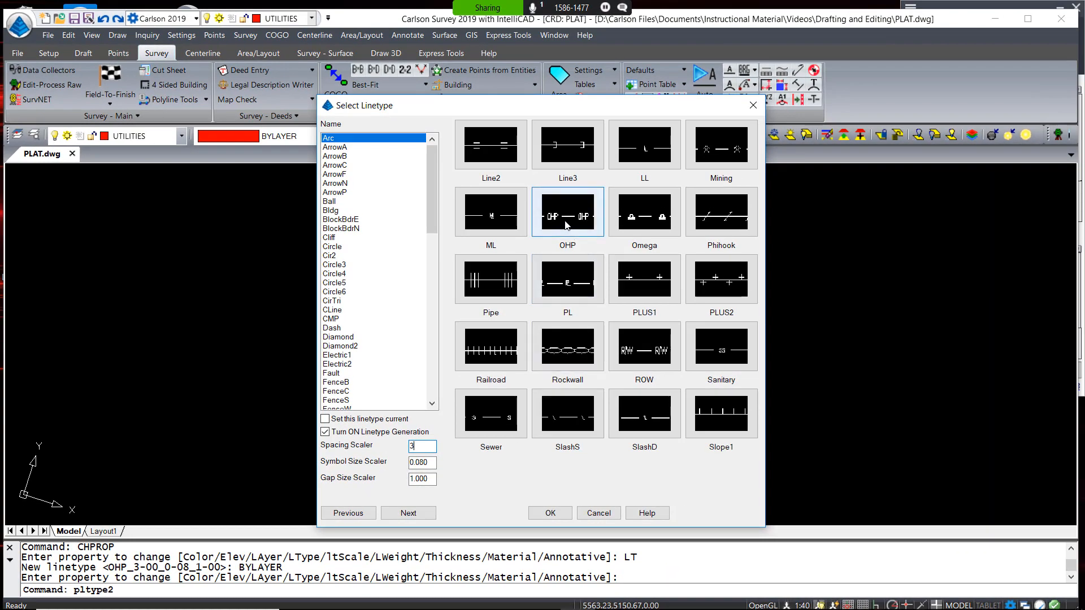
double_click(567, 225)
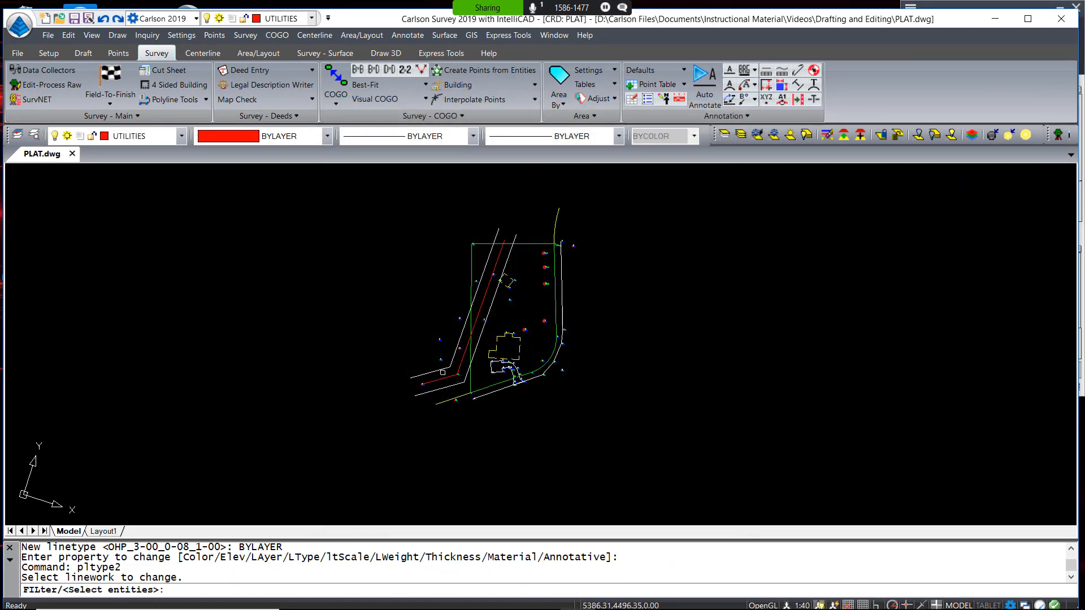
Apply the OHP overhead power linetype to the red utility line and zoom to check it
click(427, 381)
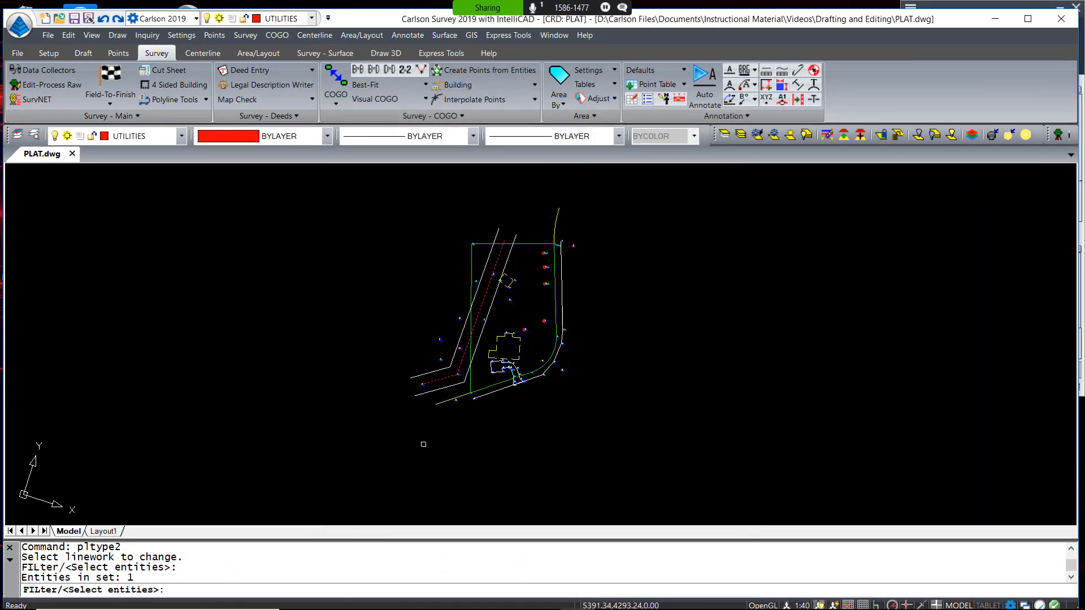
key(Return)
scroll(423, 440, up, 10)
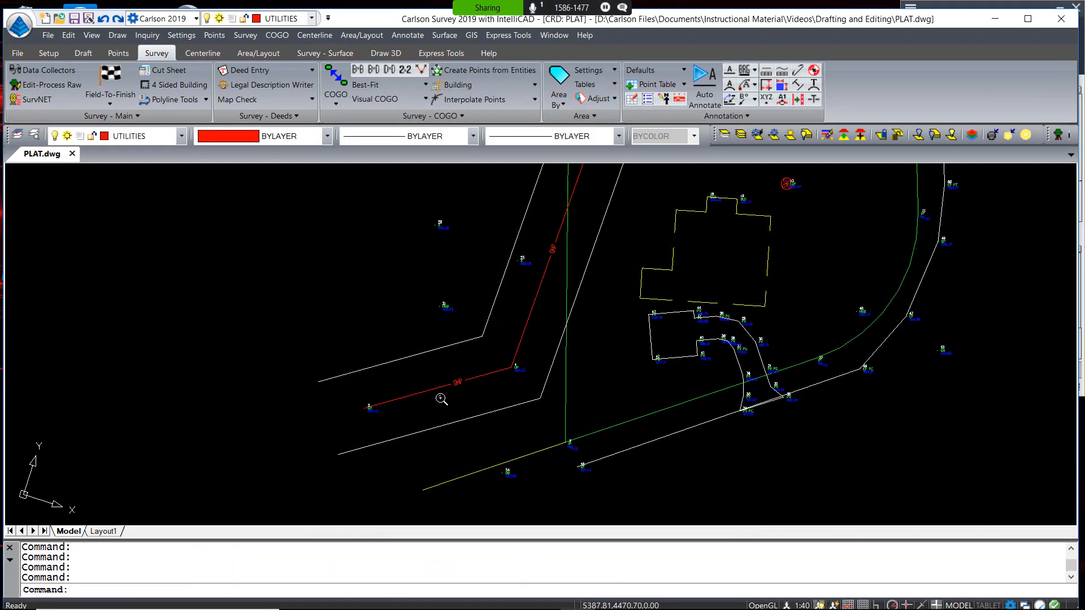
scroll(457, 380, down, 3)
scroll(460, 399, down, 6)
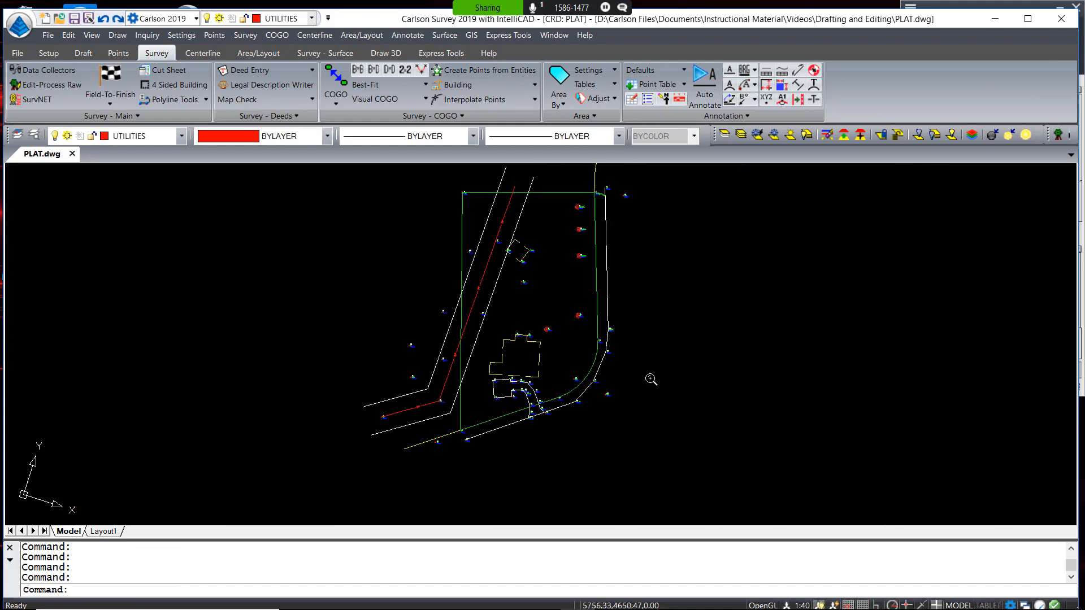
click(649, 363)
click(683, 365)
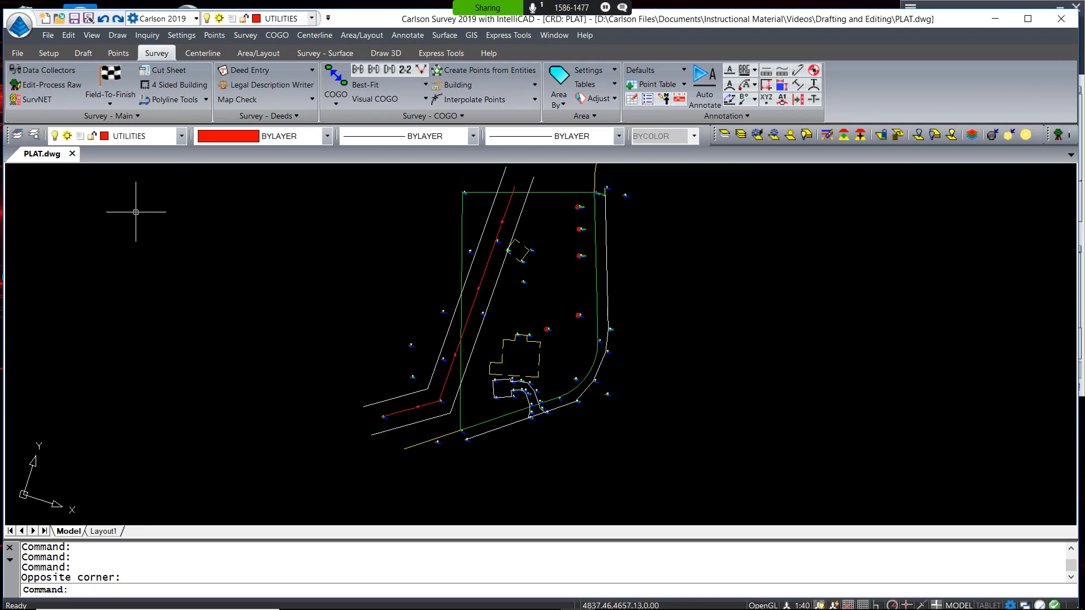
click(68, 35)
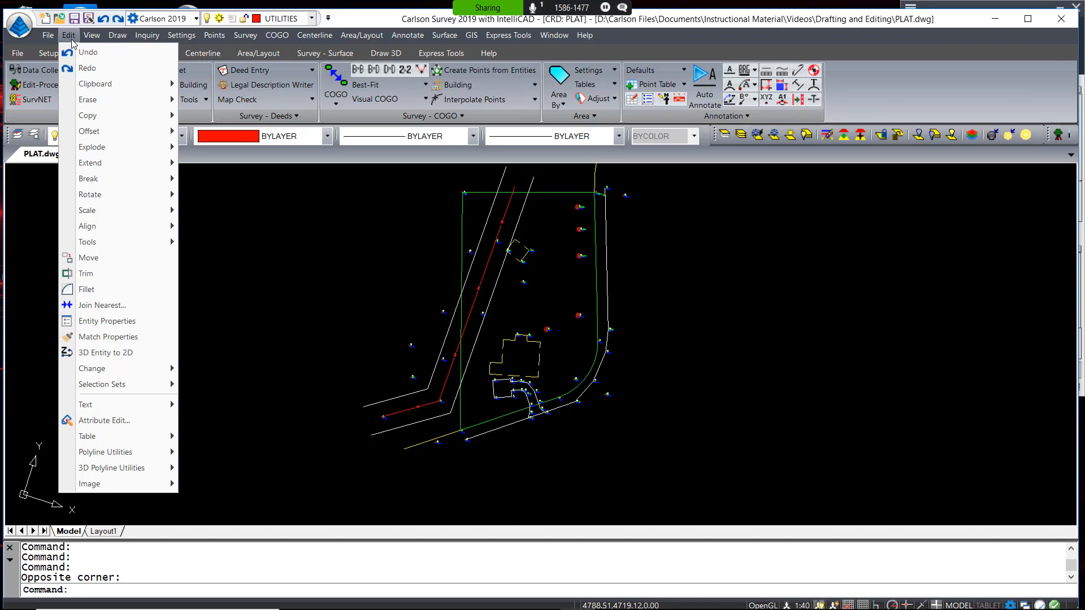
Offset the lower-right edge-of-pavement 3D polyline 24 units horizontally with zero vertical offset
mouse_move(106, 133)
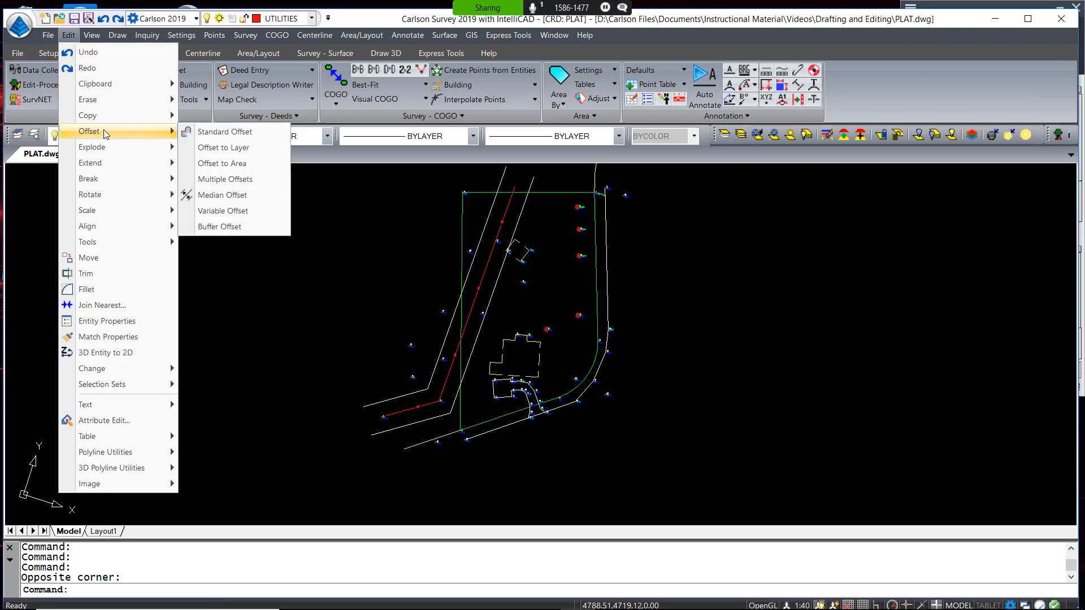
mouse_move(128, 472)
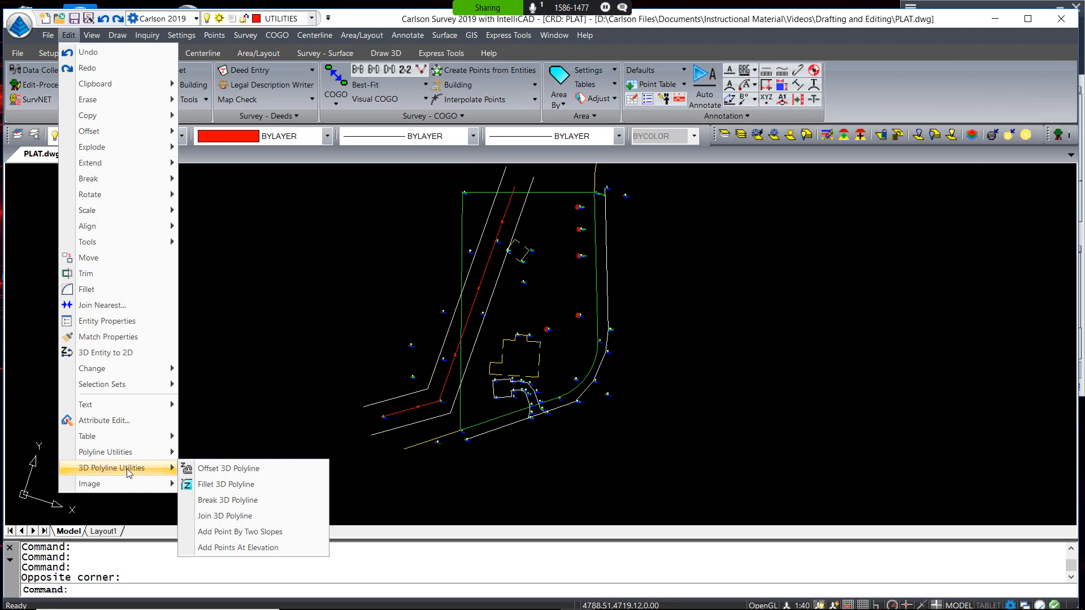
click(242, 469)
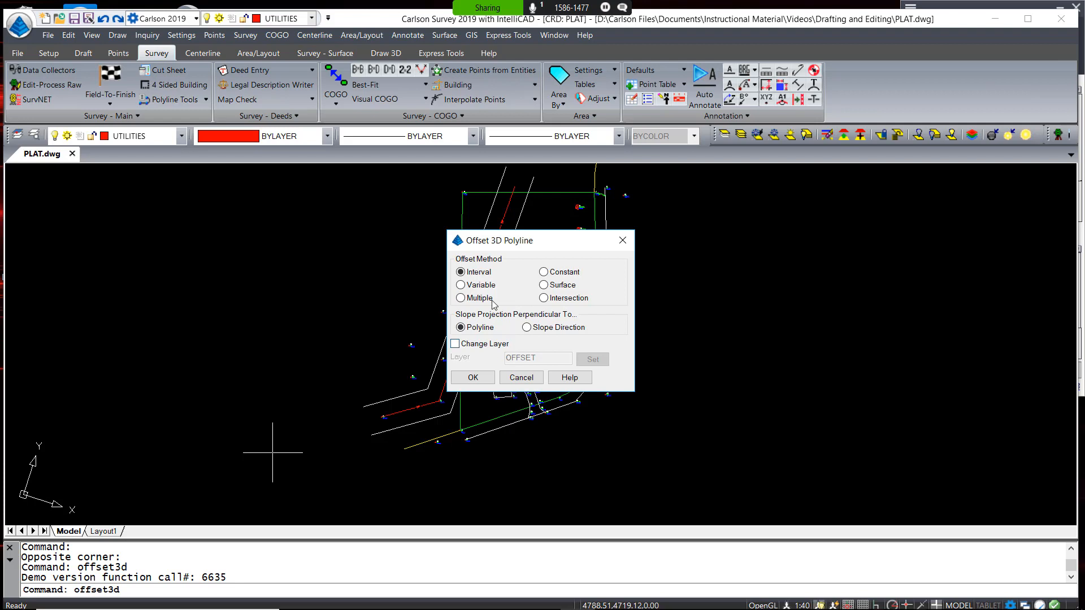
click(473, 378)
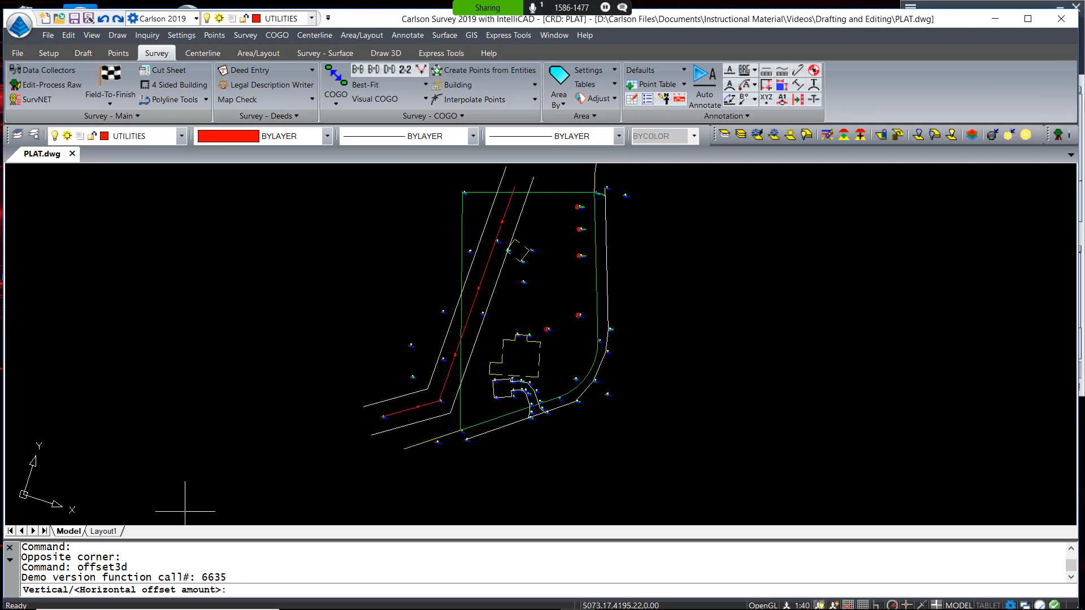
text(24)
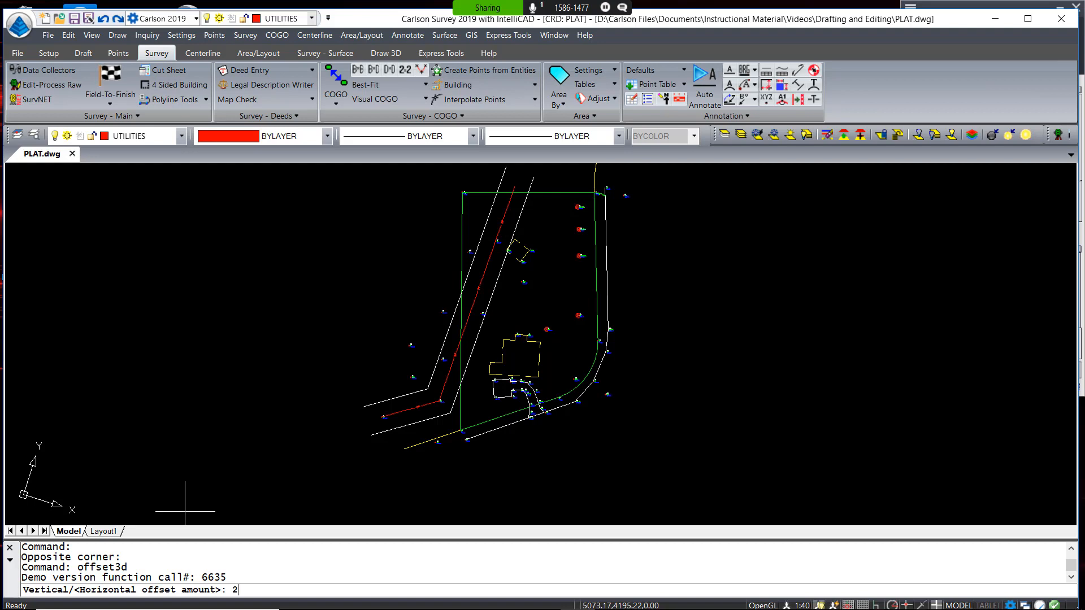
key(Return)
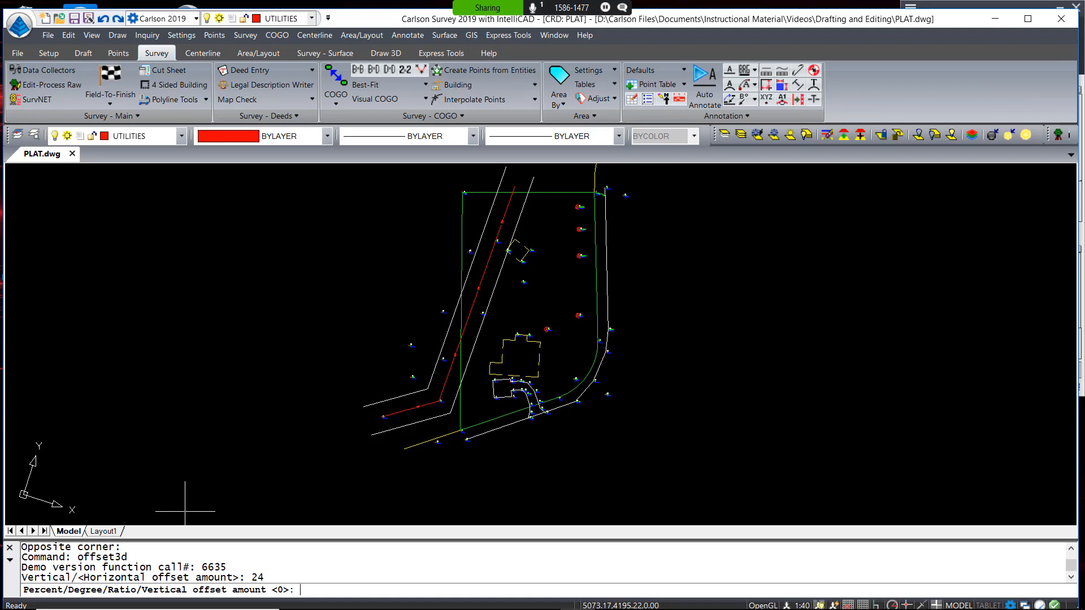
key(Return)
click(526, 419)
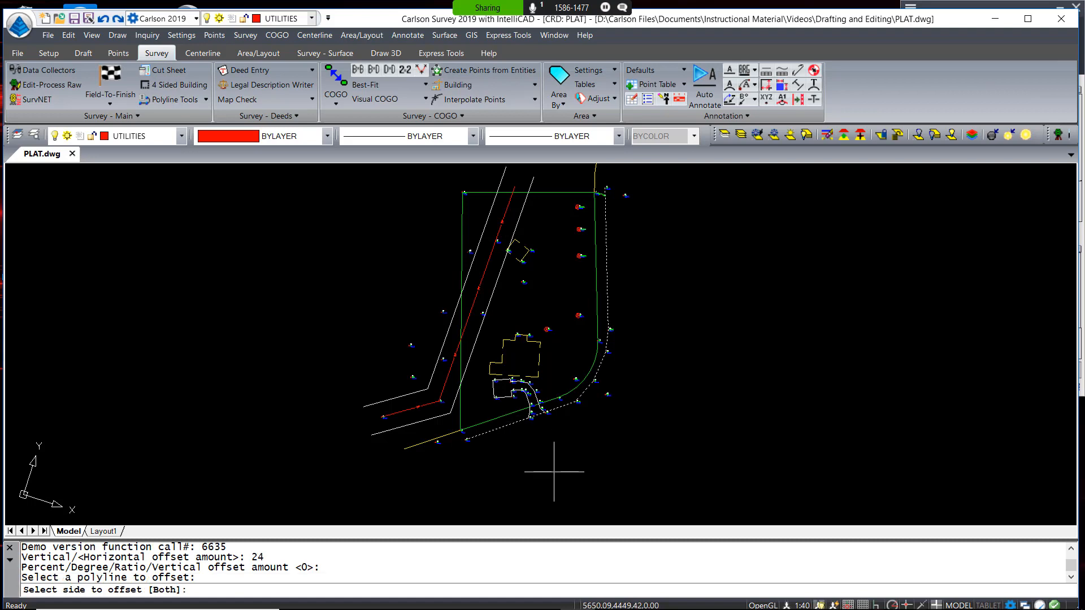
click(562, 448)
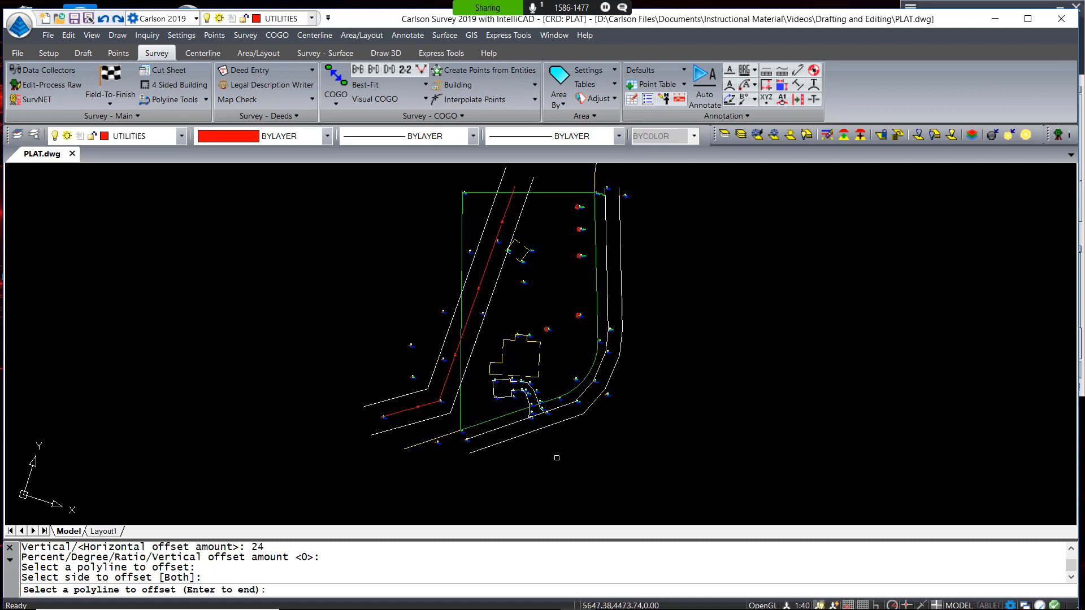
key(Return)
click(678, 388)
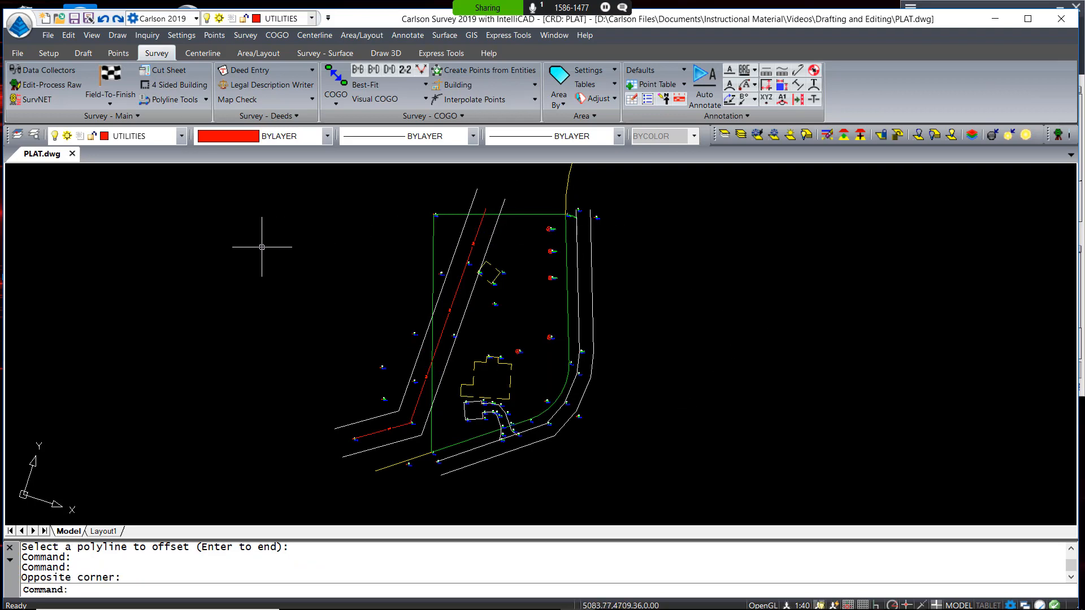
Open Triangulate & Contour and set the output triangulation file to EXISTING
click(325, 56)
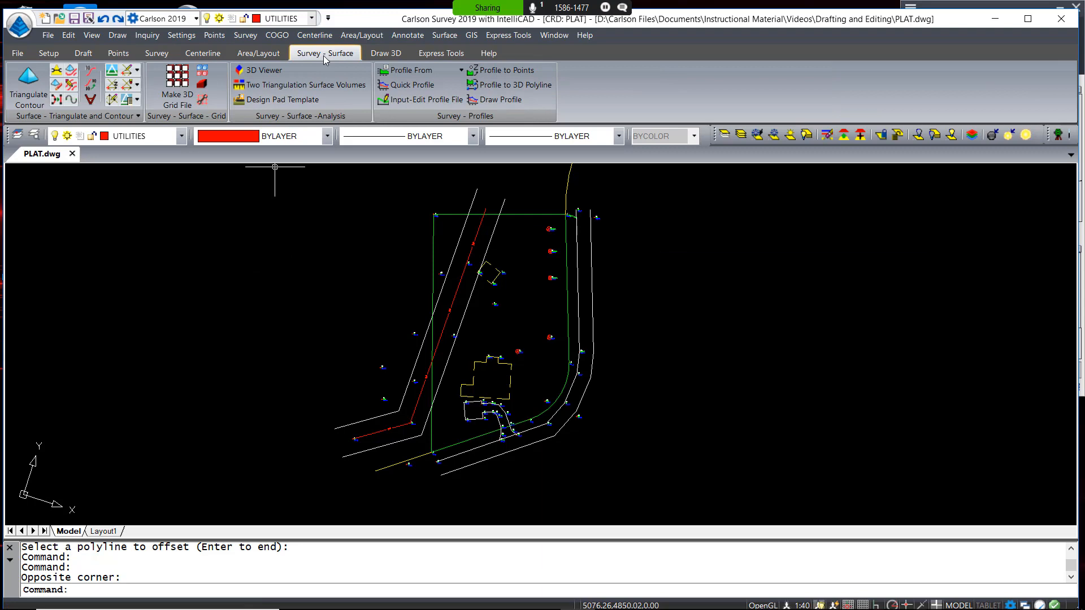
click(444, 35)
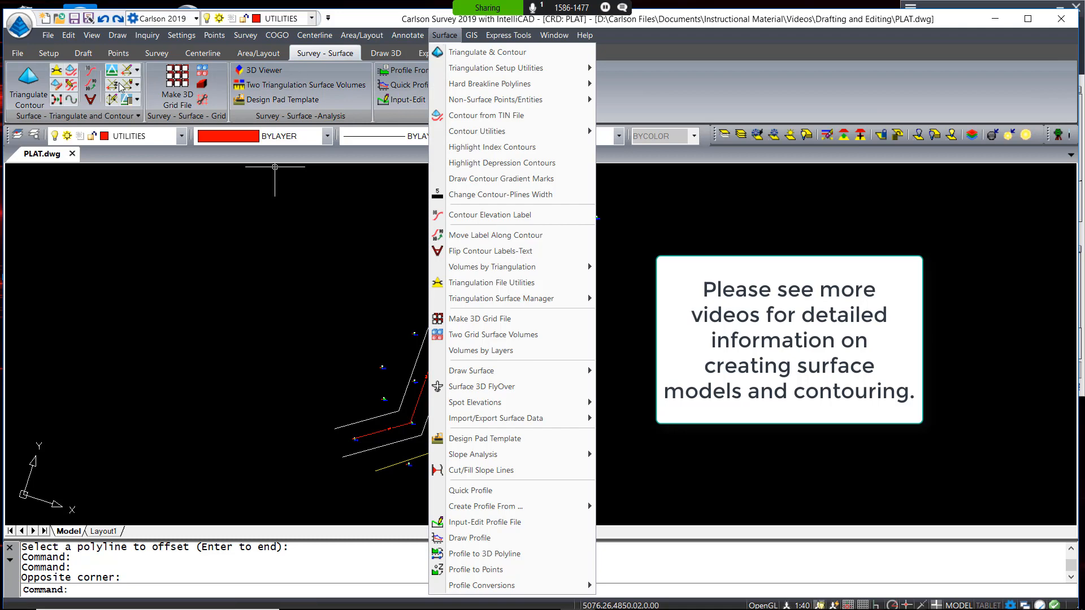
click(25, 85)
click(26, 85)
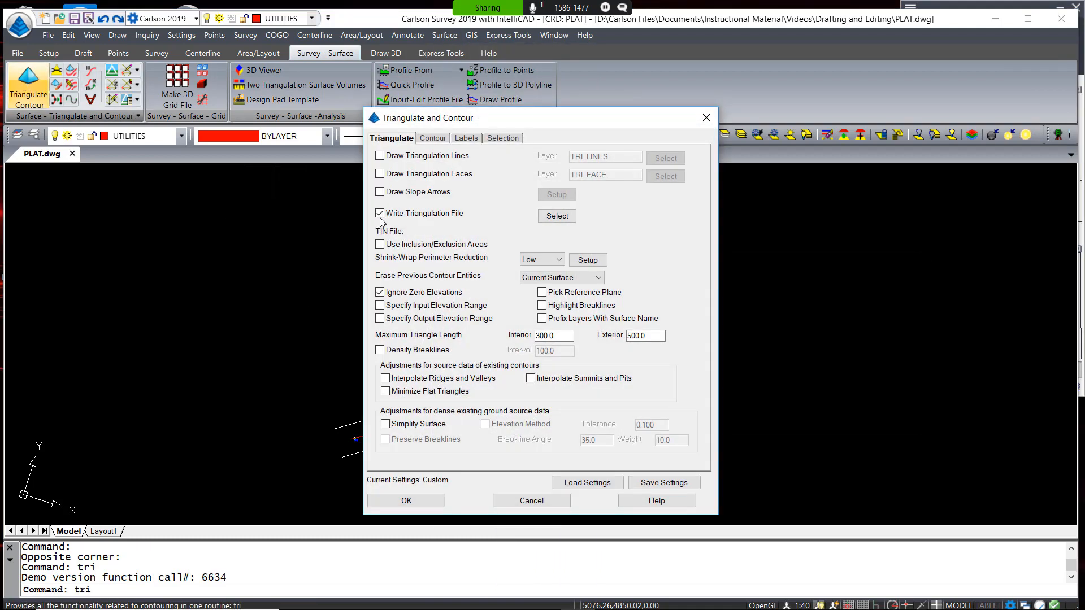
click(557, 216)
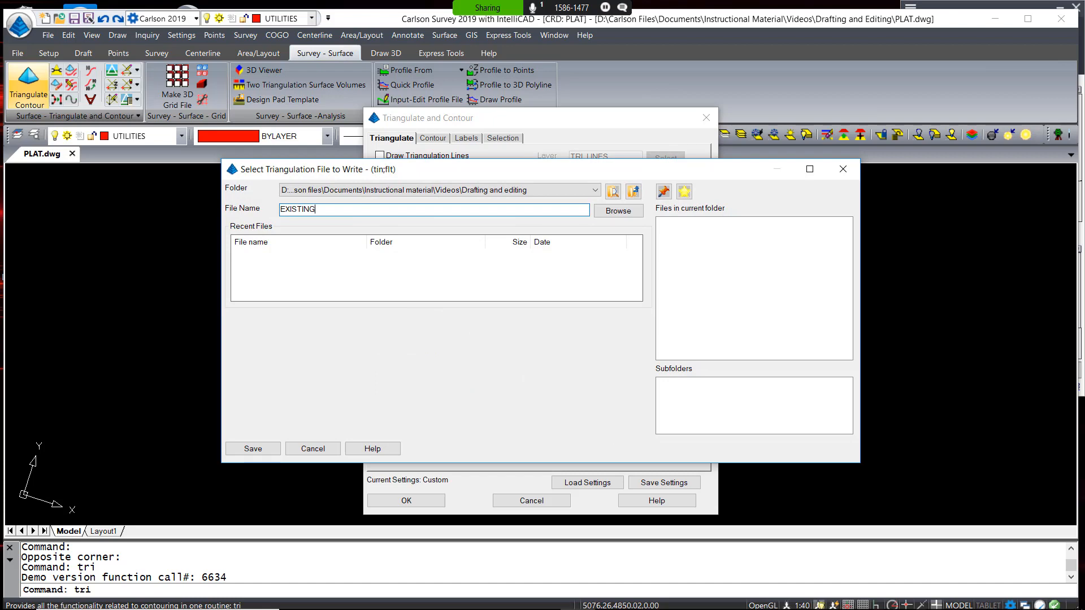
click(253, 449)
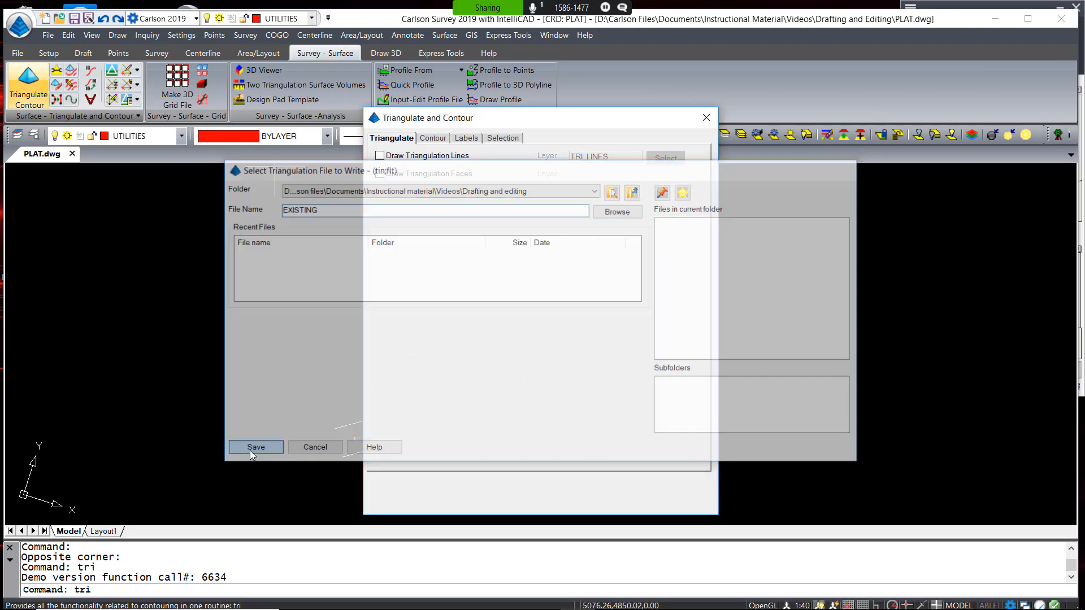
Turn on contour labels at a 150.0 interval, accept the settings, and begin window-selecting the site
click(433, 138)
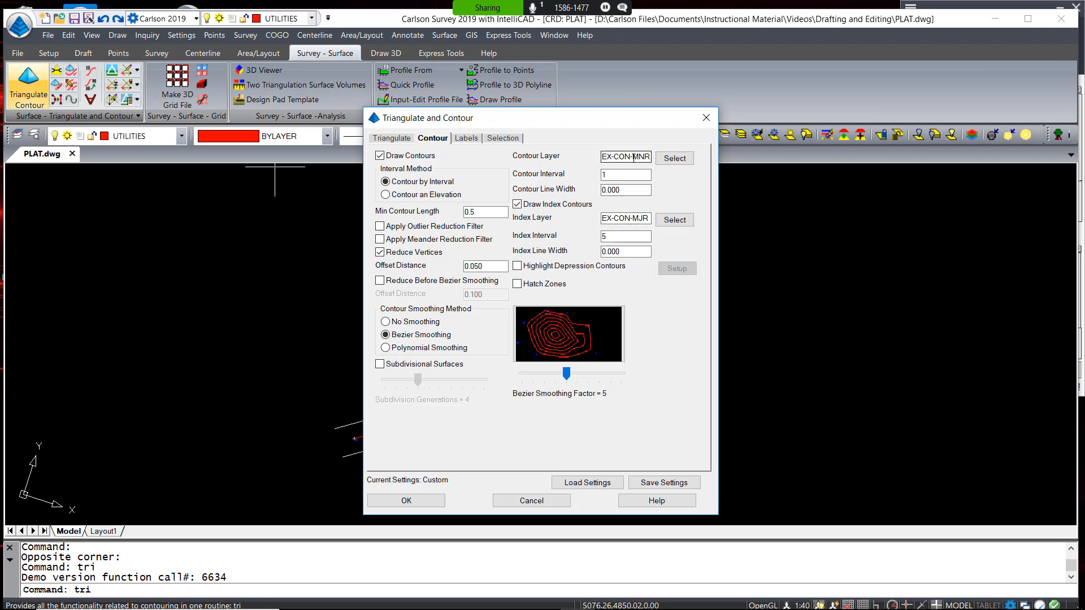
click(464, 140)
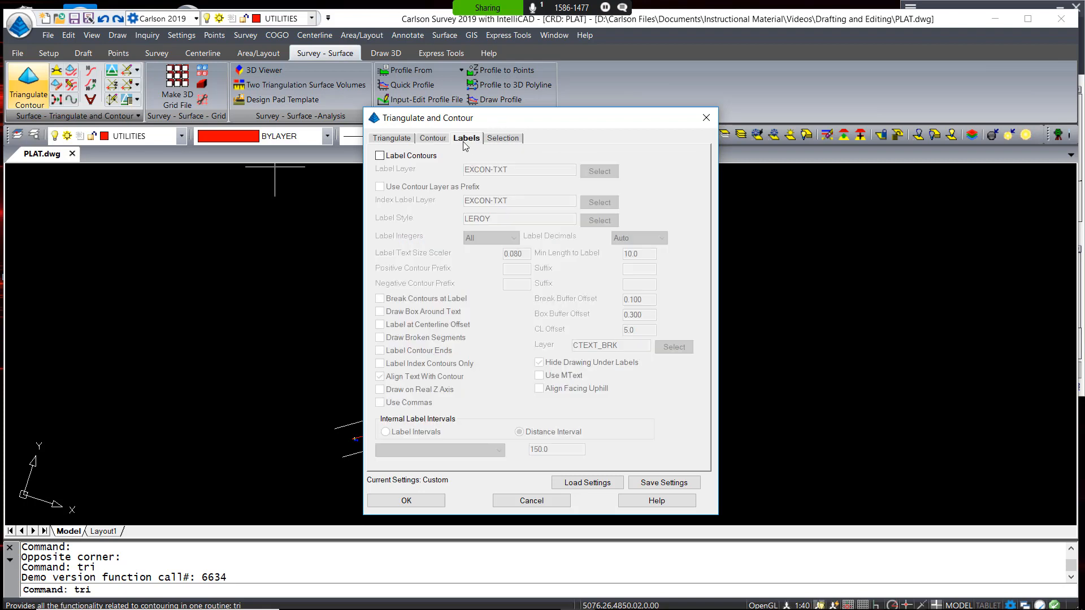
click(392, 157)
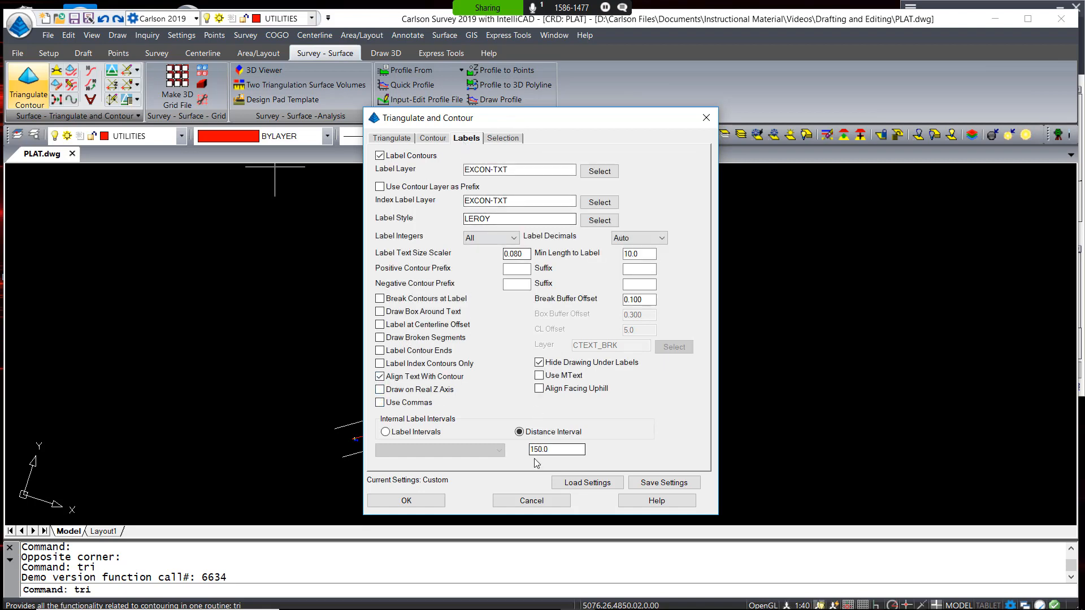
click(558, 451)
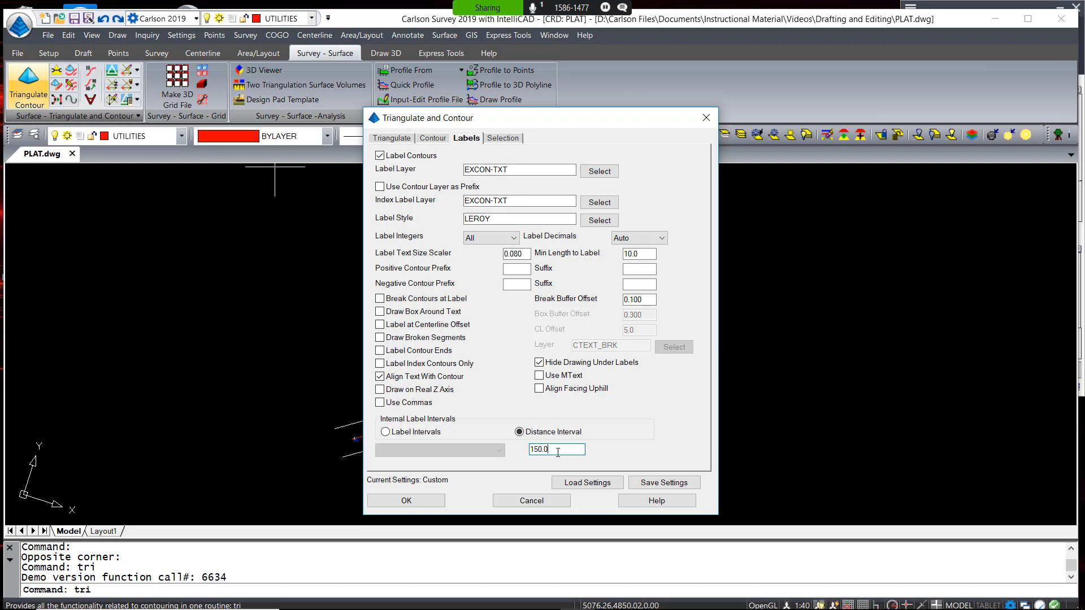
click(406, 501)
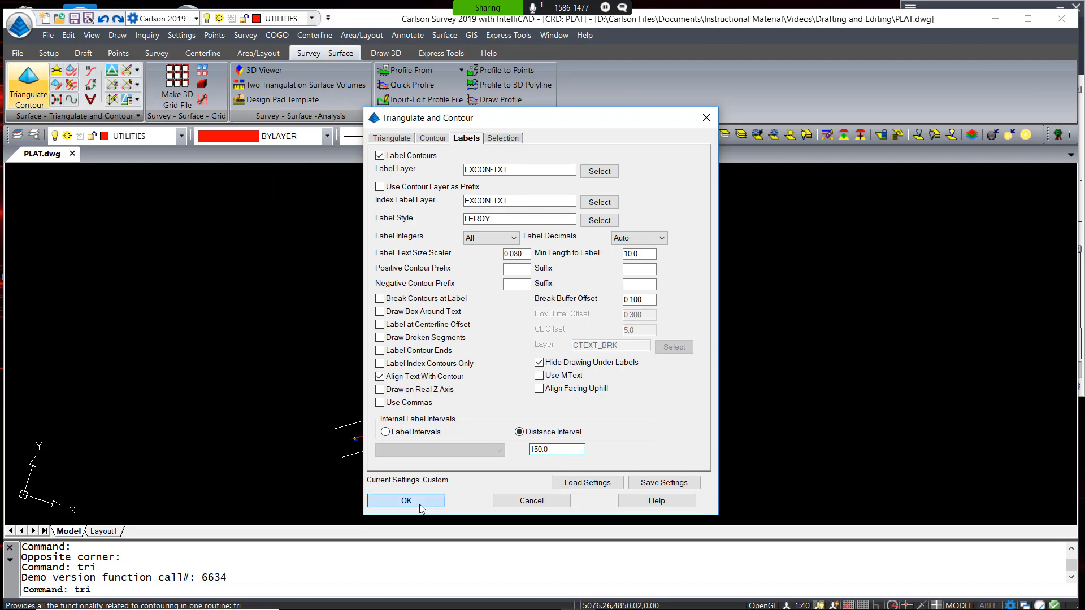
click(334, 496)
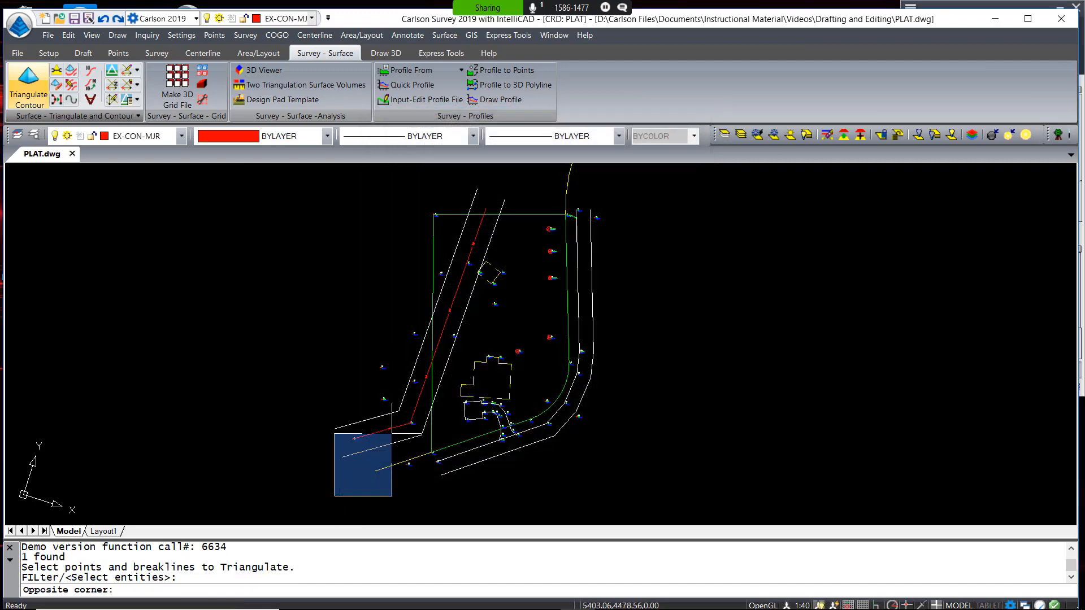
Triangulate the selected site points and zoom to the crossing breakline reported near point 33
click(637, 186)
key(Return)
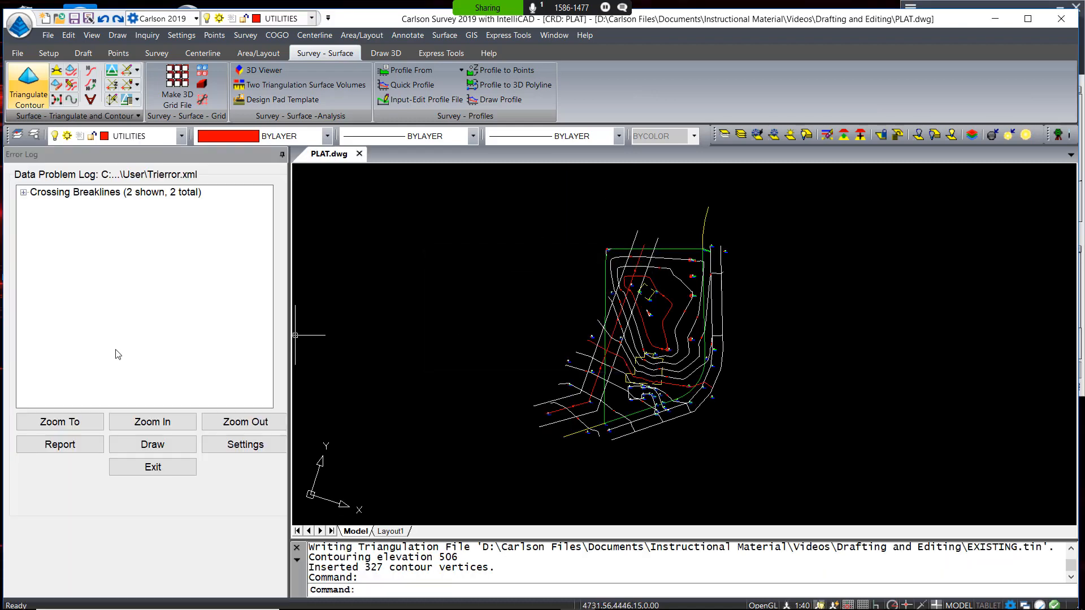
click(23, 192)
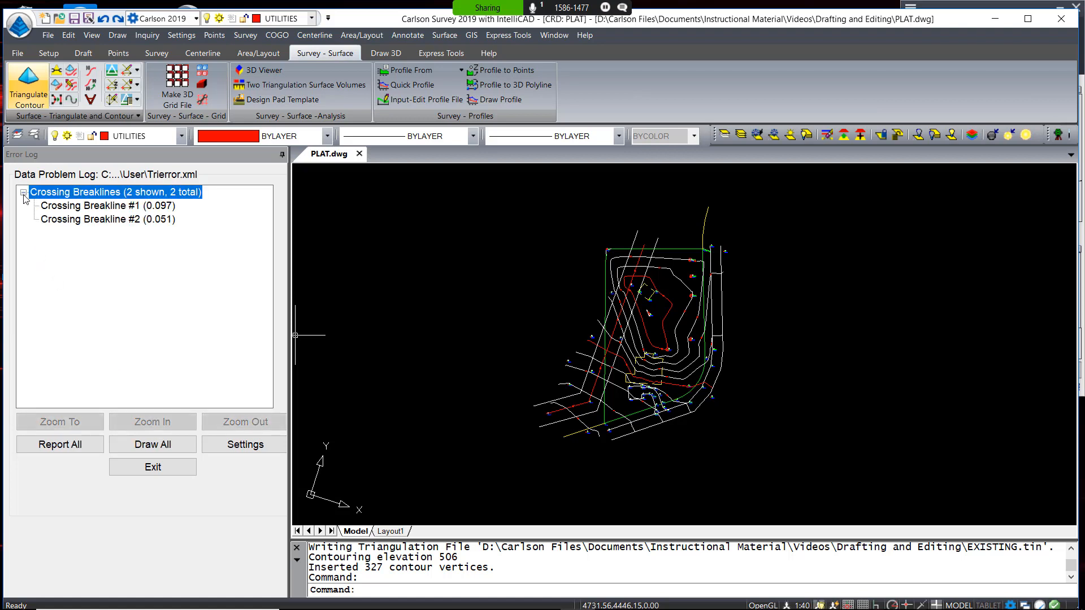
click(104, 207)
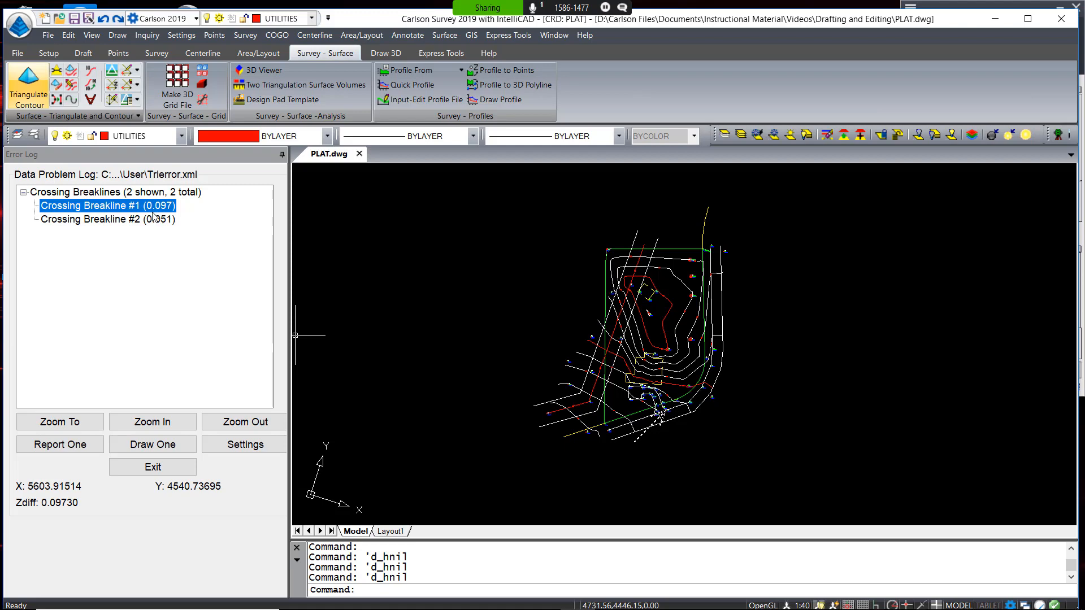
click(160, 425)
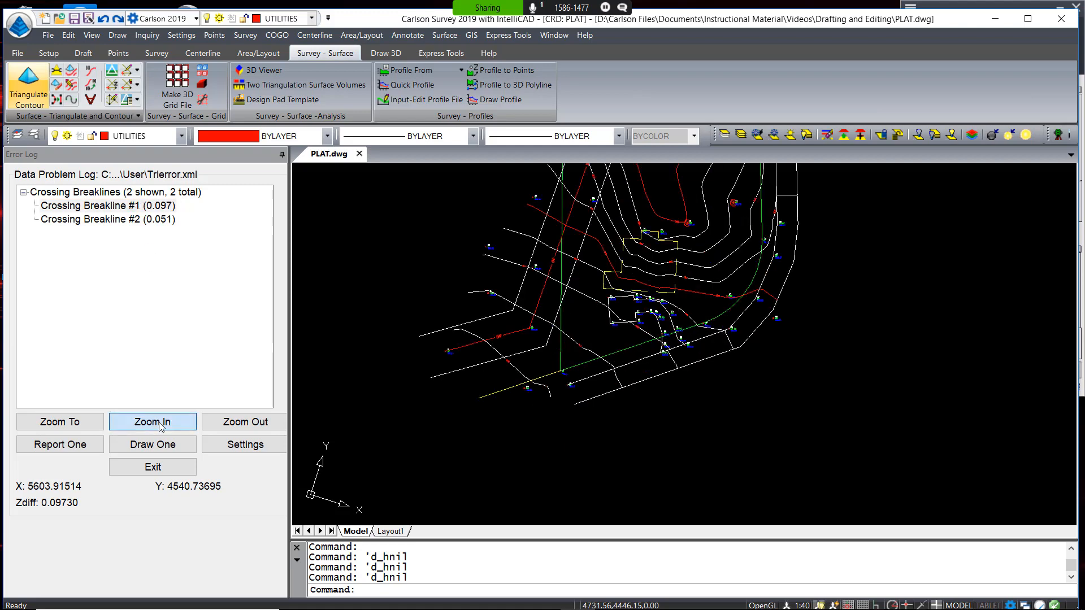
click(160, 426)
click(161, 426)
click(160, 426)
click(161, 426)
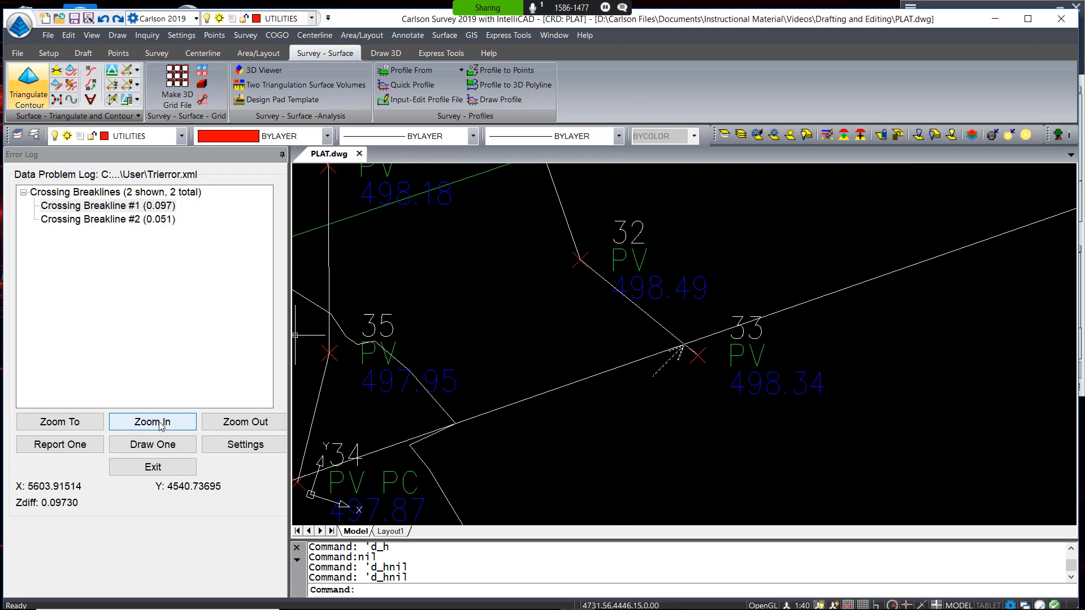
middle_drag(595, 423, 719, 387)
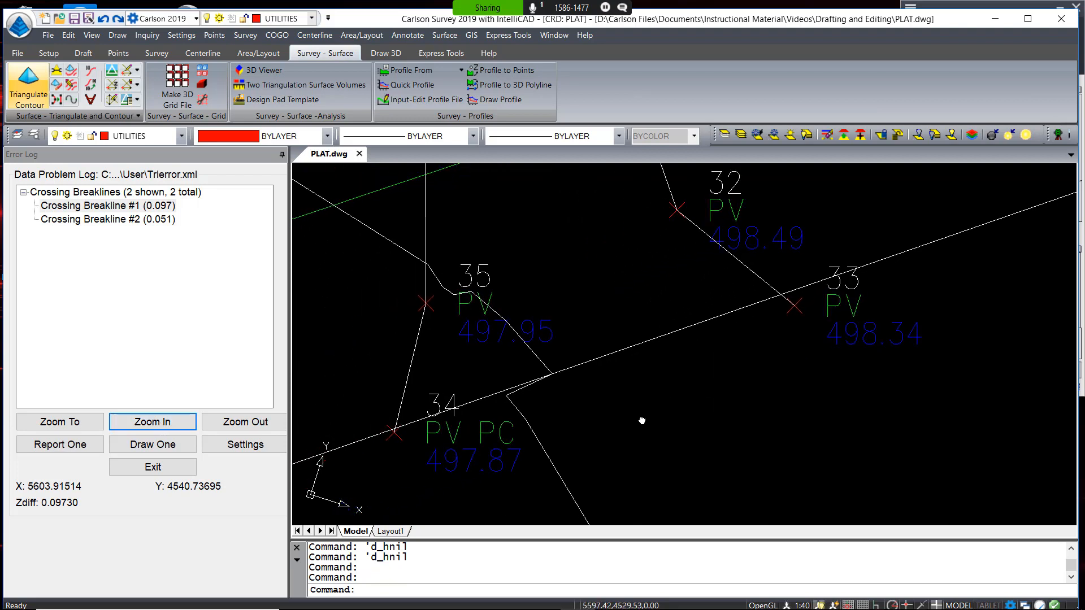
Trim the overshooting segment near point 33 at the long diagonal line, then close the error log
text(TR)
key(Return)
click(767, 300)
key(Return)
click(785, 301)
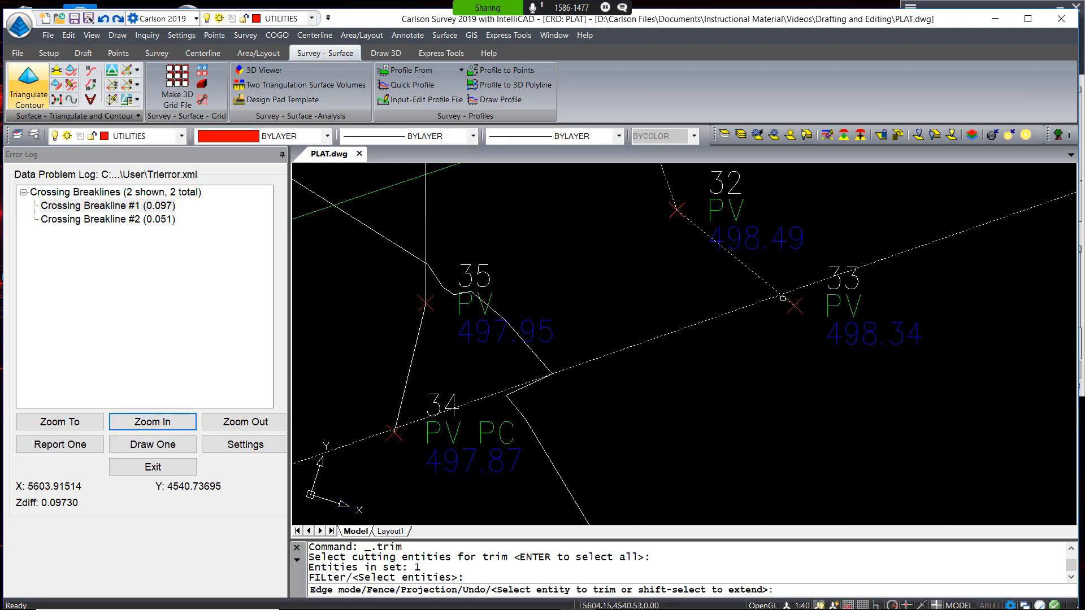
scroll(395, 433, up, 4)
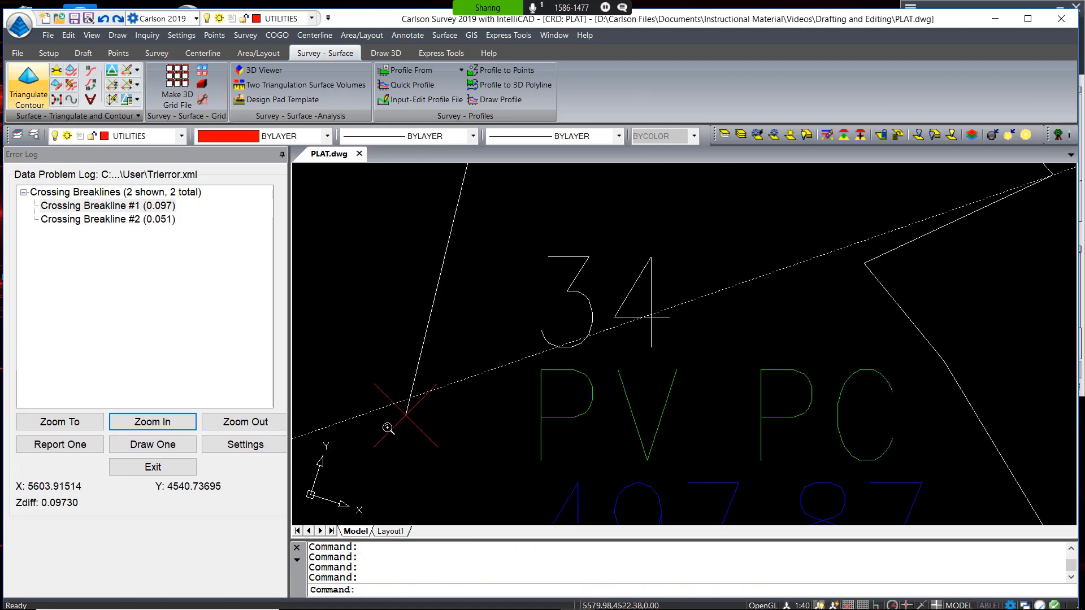
key(Return)
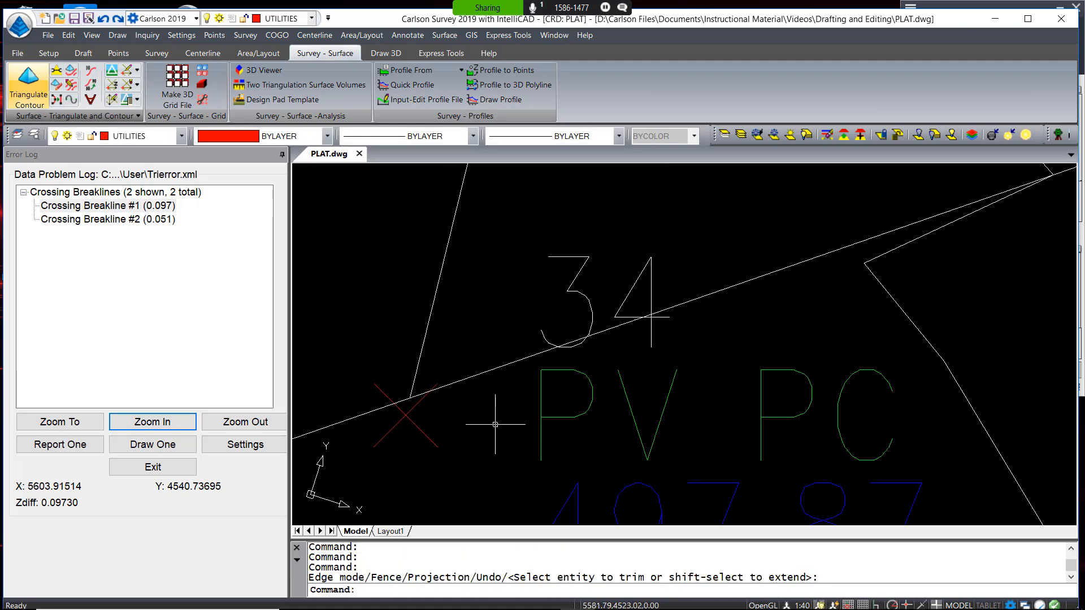
click(152, 467)
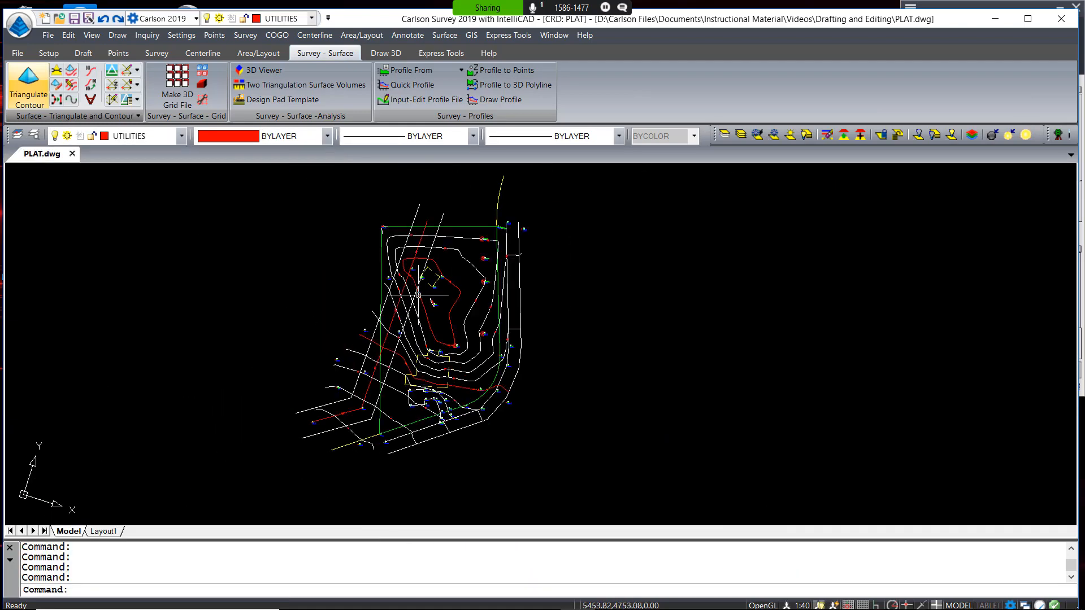
Rerun Triangulate & Contour over the site, overwriting EXISTING.tin with the rebuilt surface
click(29, 85)
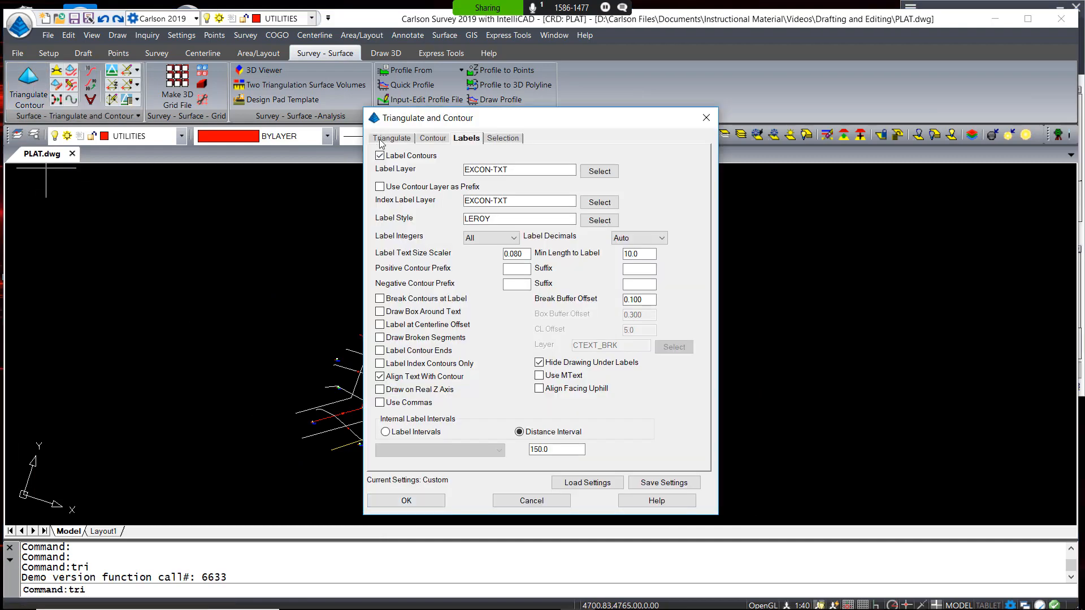
click(421, 500)
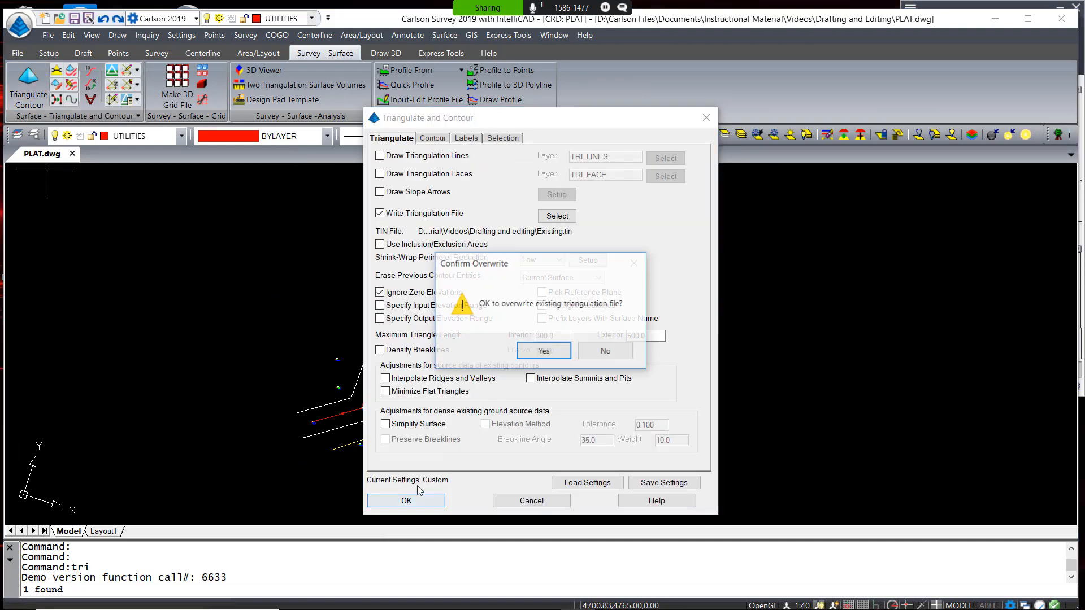
click(542, 351)
click(252, 488)
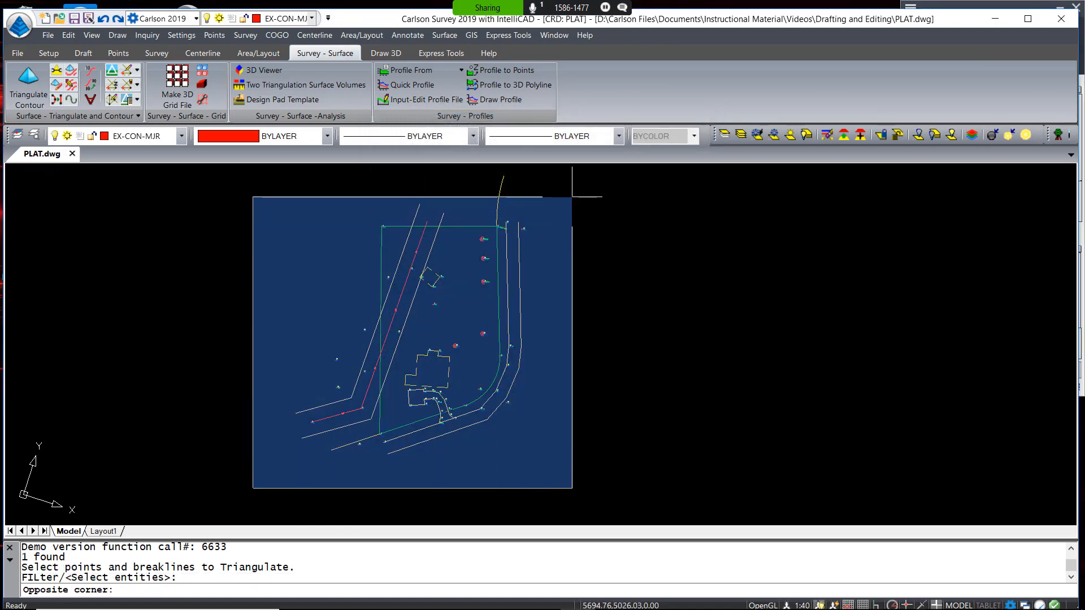
click(572, 196)
key(Return)
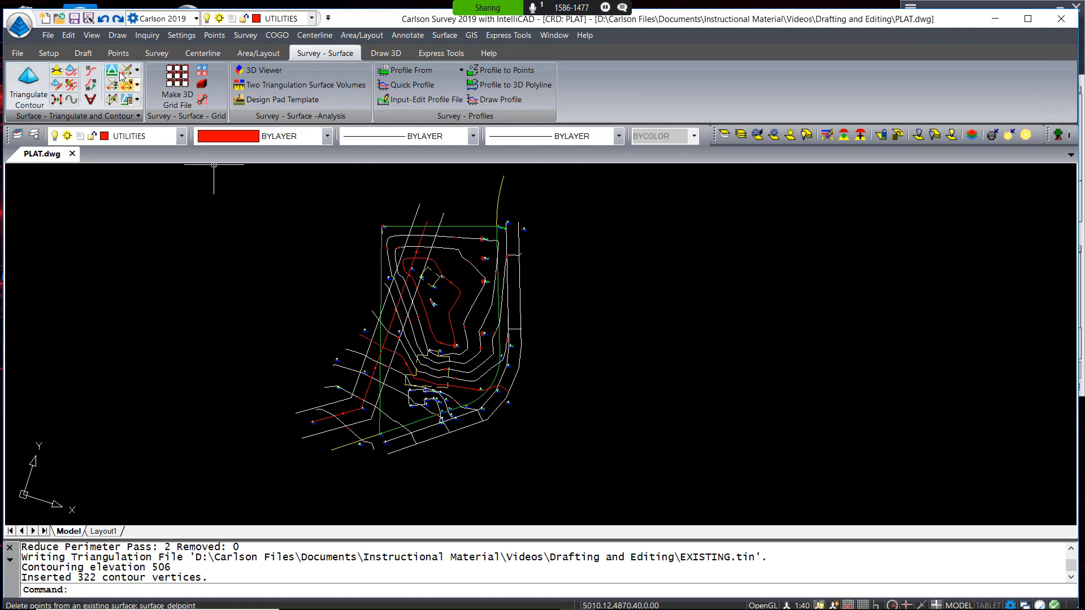
click(92, 36)
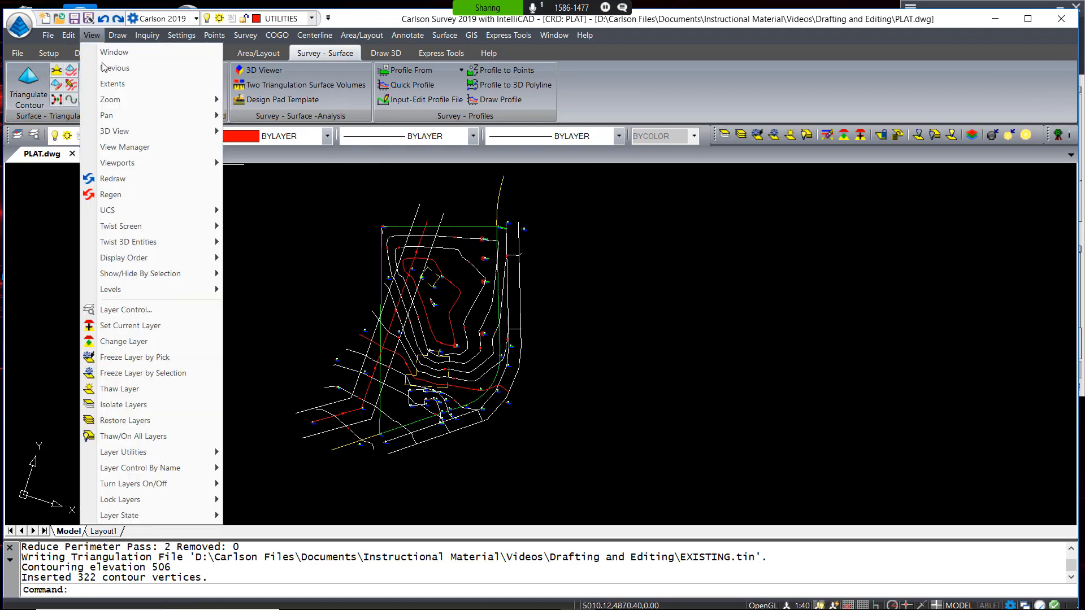
Load EXISTING.tin into the Carlson 3D Viewer and tilt the surface to an oblique view
mouse_move(146, 134)
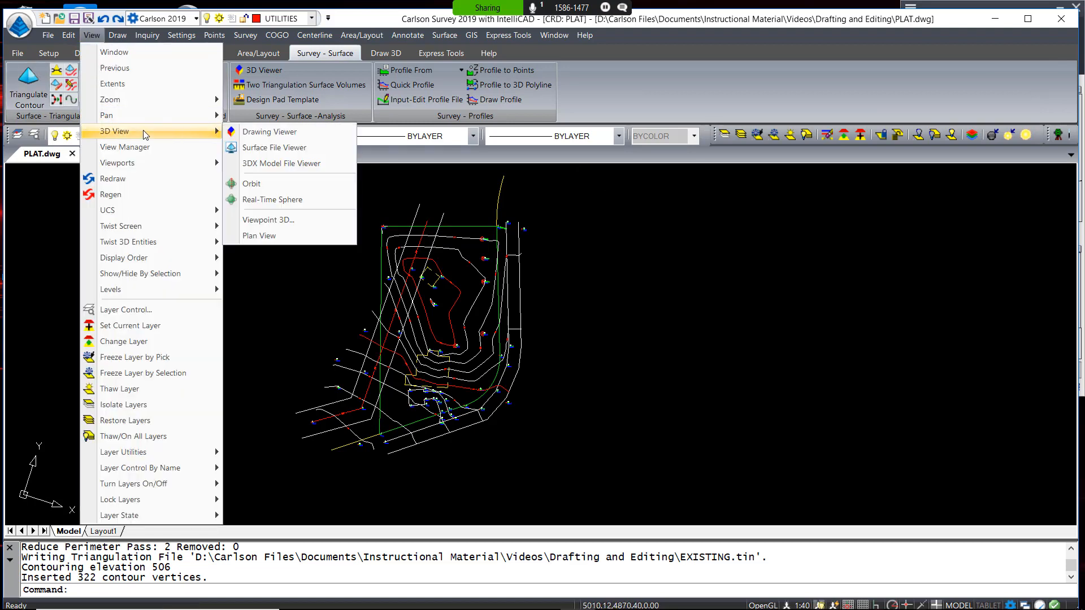
click(259, 149)
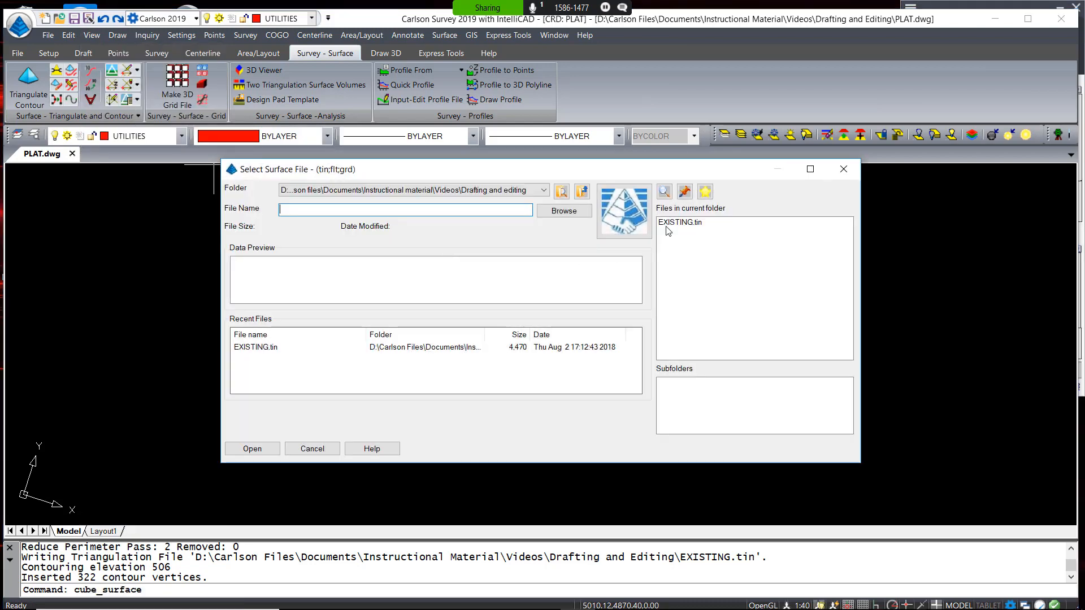
click(673, 223)
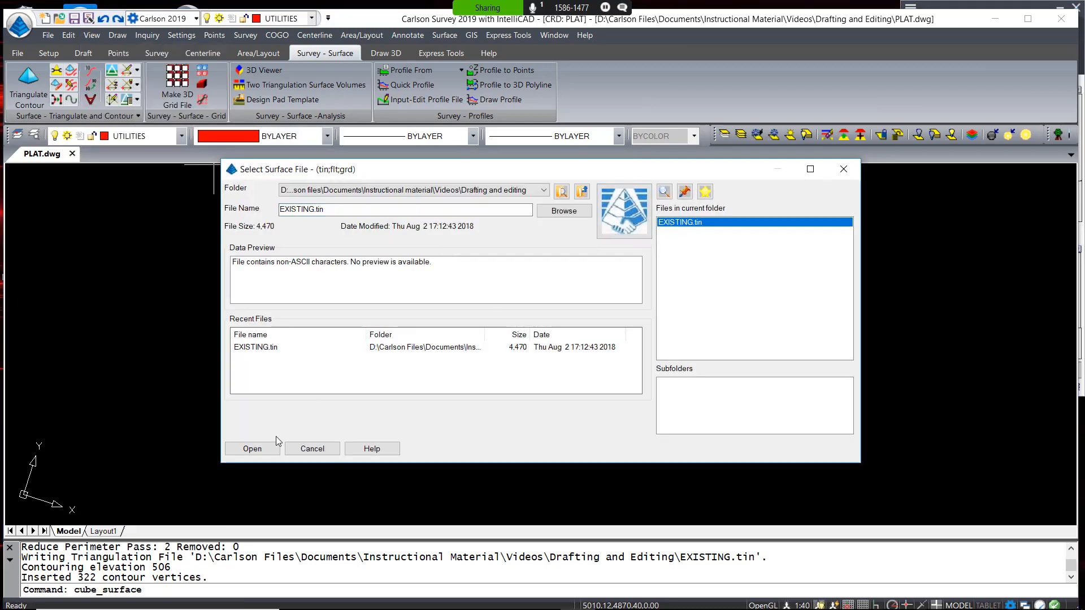
click(266, 447)
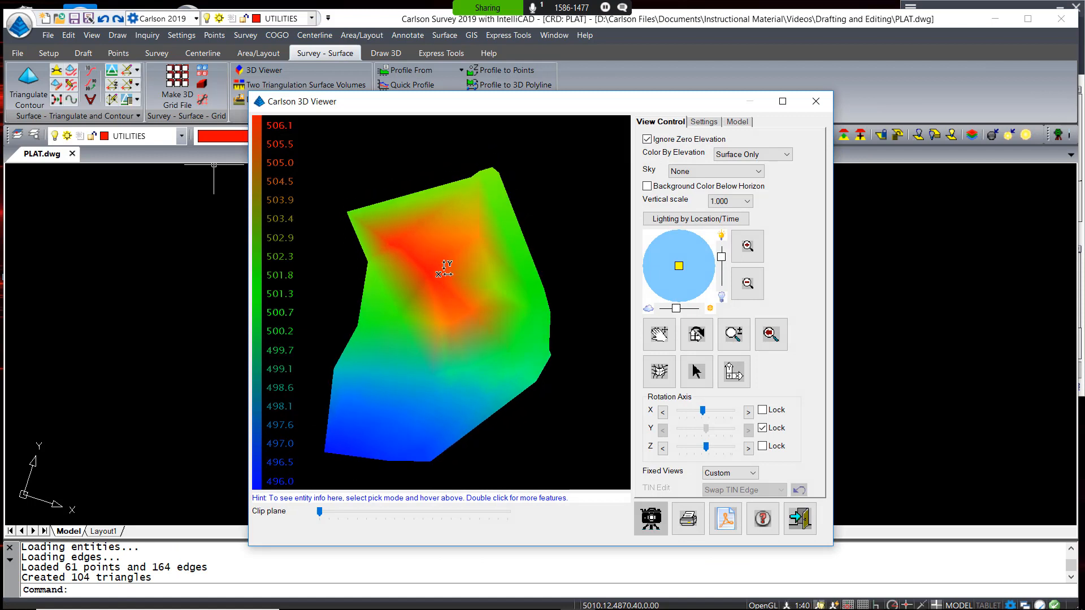
drag(444, 269, 451, 195)
drag(462, 325, 453, 247)
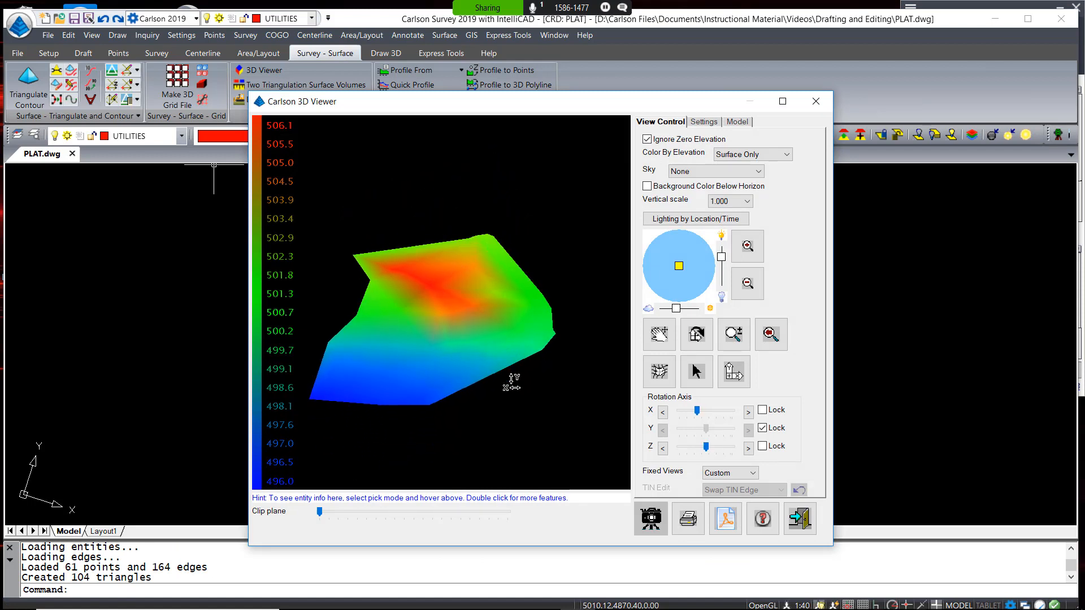
drag(511, 381, 470, 301)
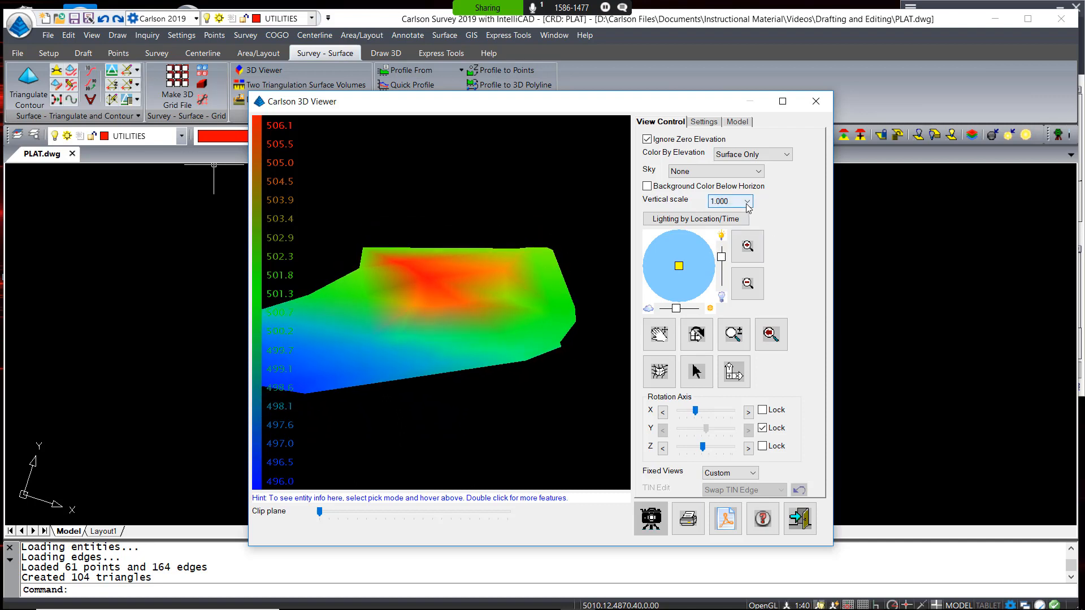
Set the vertical scale to 5, inspect the relief, and exit the 3D Viewer
click(747, 202)
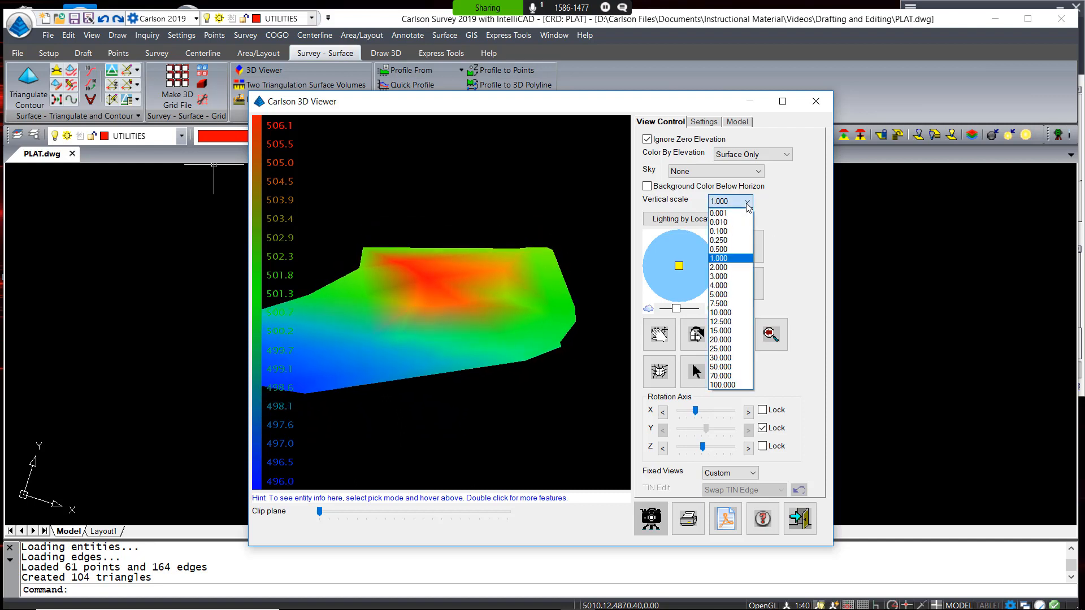
click(730, 294)
mouse_move(525, 324)
mouse_down()
mouse_move(407, 418)
mouse_move(448, 412)
mouse_move(537, 380)
mouse_move(489, 388)
mouse_move(342, 363)
mouse_move(421, 396)
mouse_up()
click(799, 519)
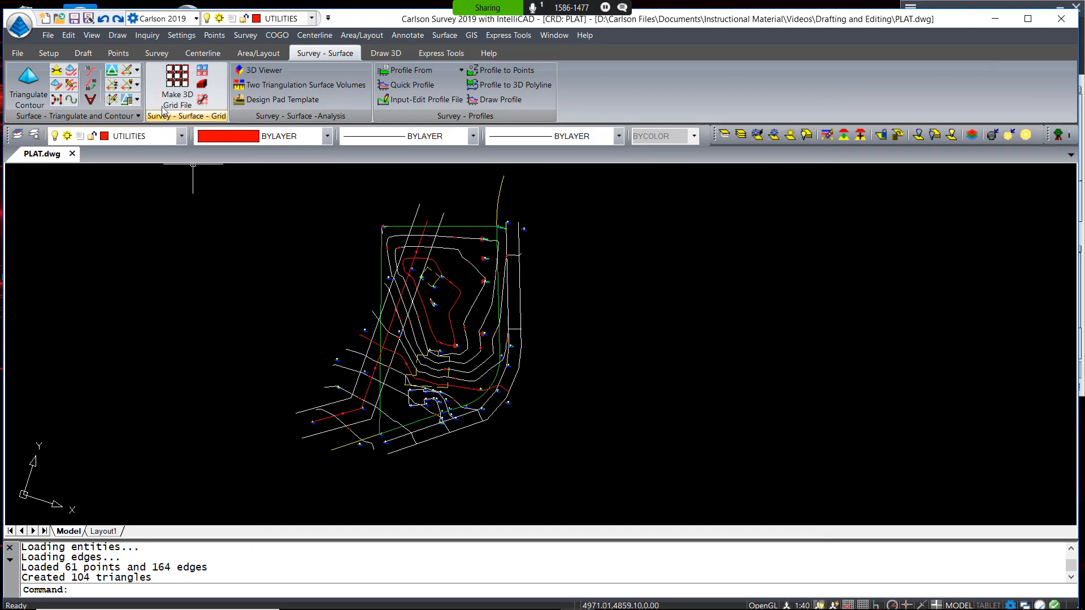
Switch to the Survey ribbon tab and shift the plat view up and right
click(156, 54)
scroll(442, 228, up, 2)
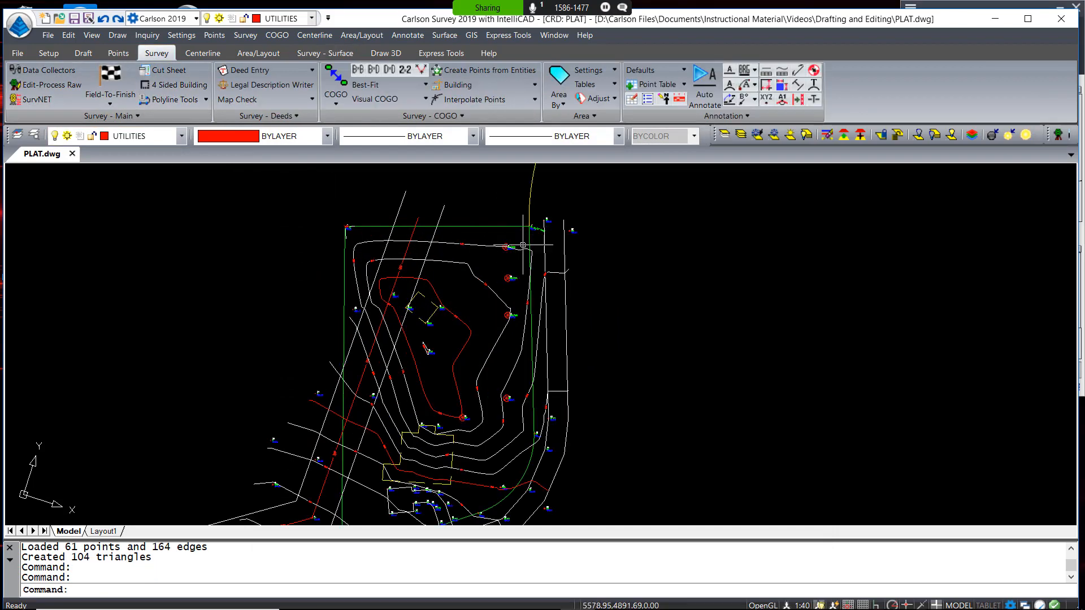
mouse_move(502, 289)
middle_down()
mouse_move(530, 237)
mouse_move(534, 247)
middle_up()
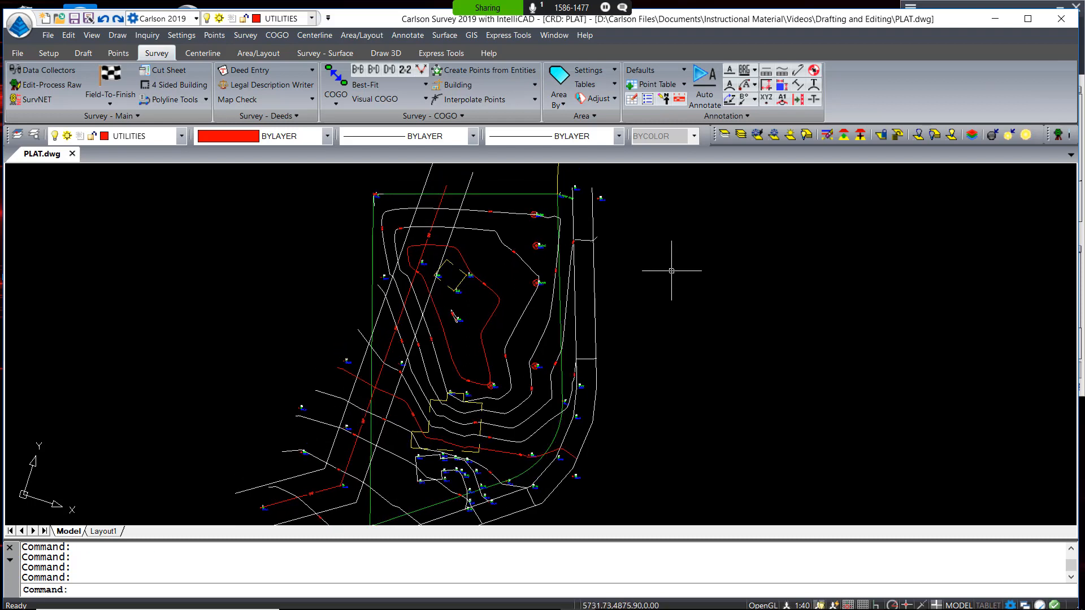
Review the General, Angle, Distance and Arcs annotation defaults and close them unchanged
click(399, 36)
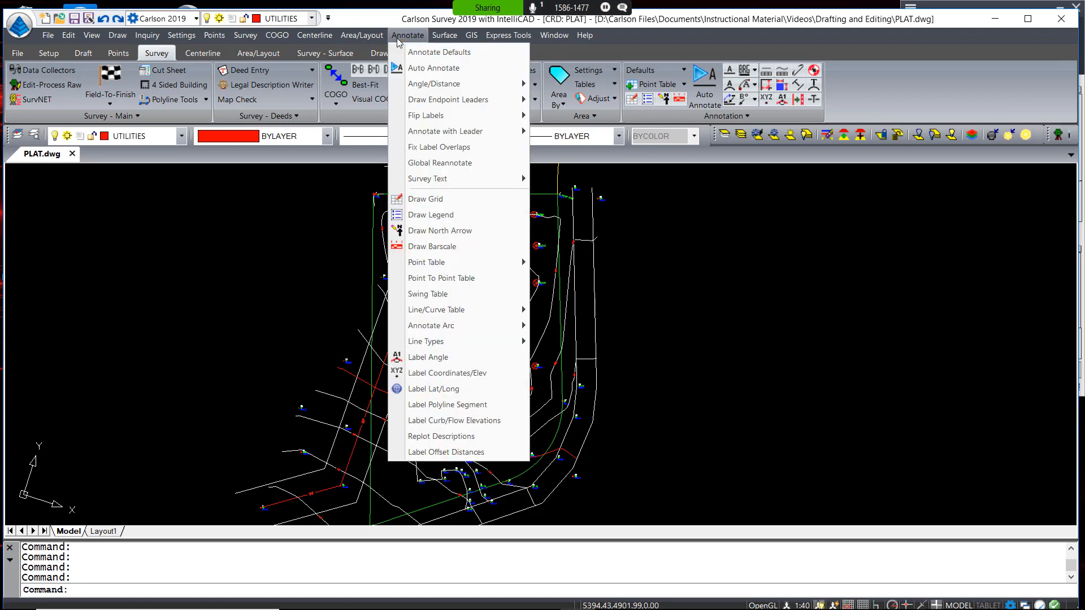
click(427, 52)
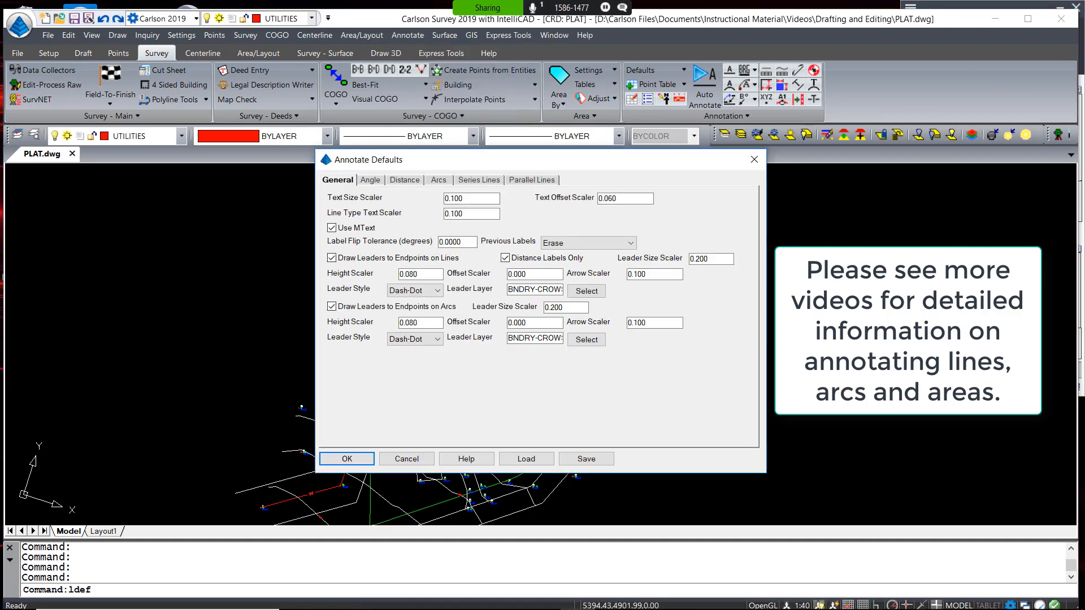
mouse_move(534, 162)
mouse_down()
mouse_move(541, 133)
mouse_move(600, 120)
mouse_up()
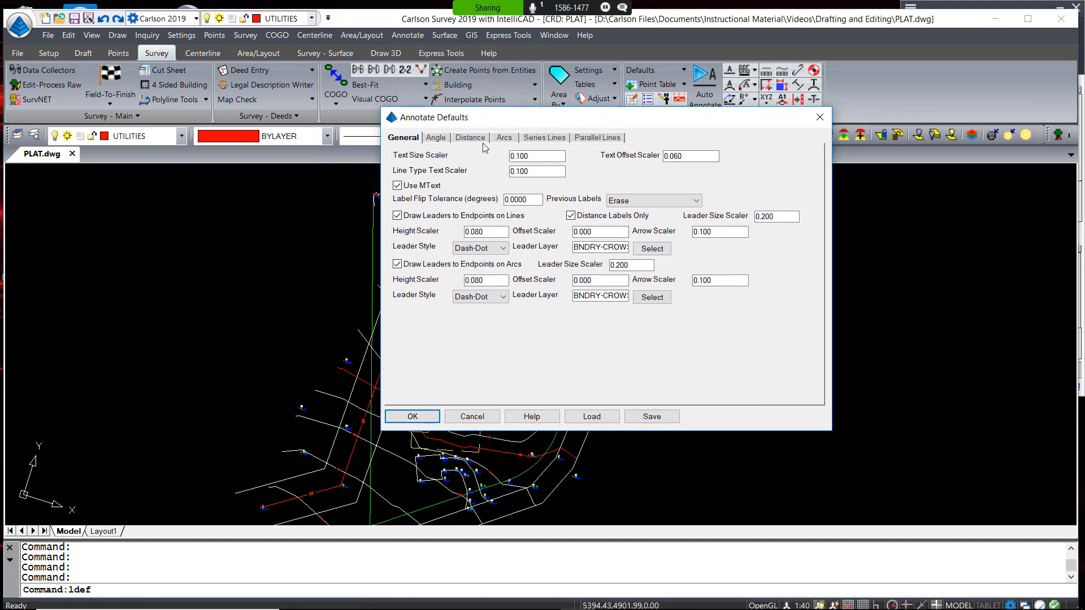
click(439, 140)
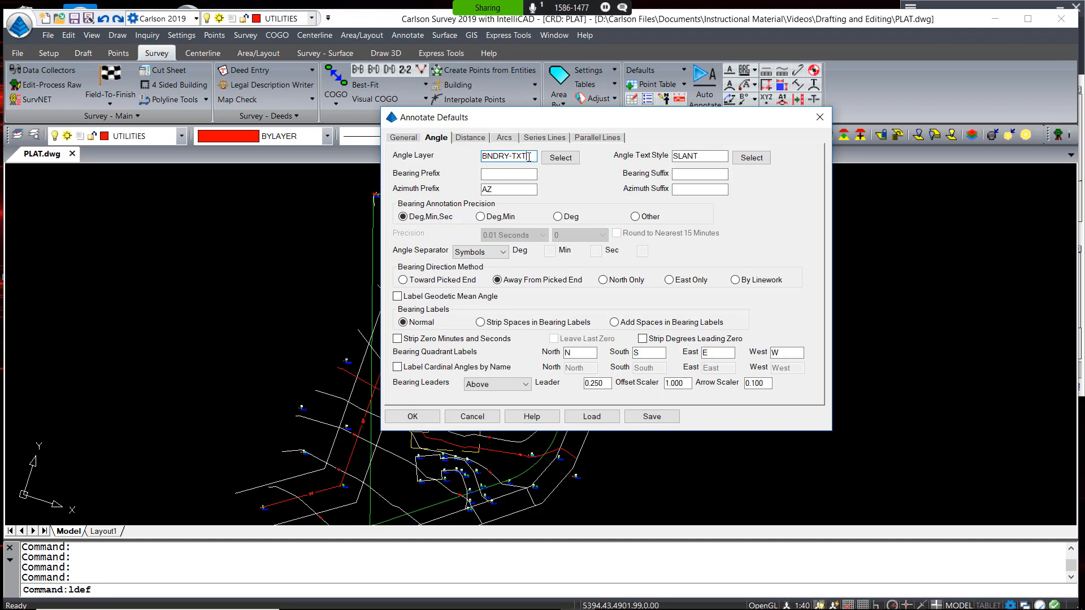
click(473, 139)
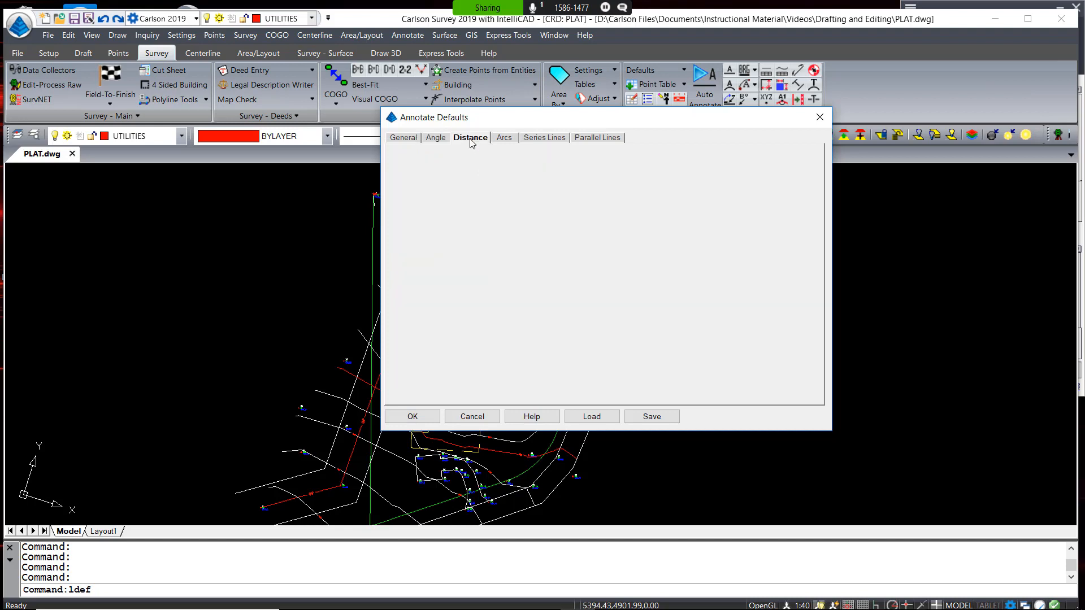
click(503, 139)
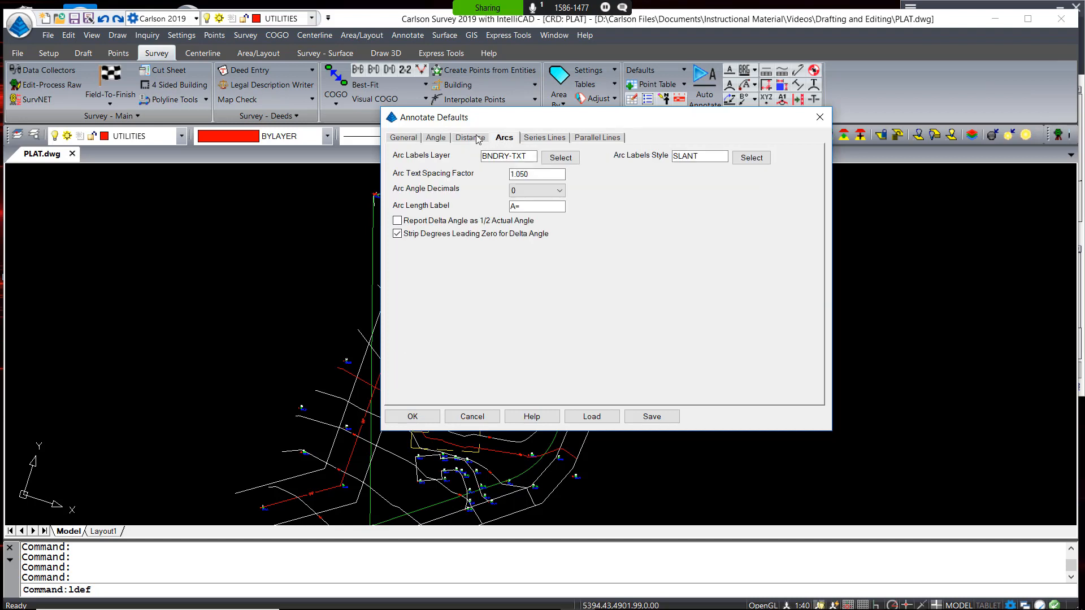
click(480, 140)
click(442, 144)
click(415, 140)
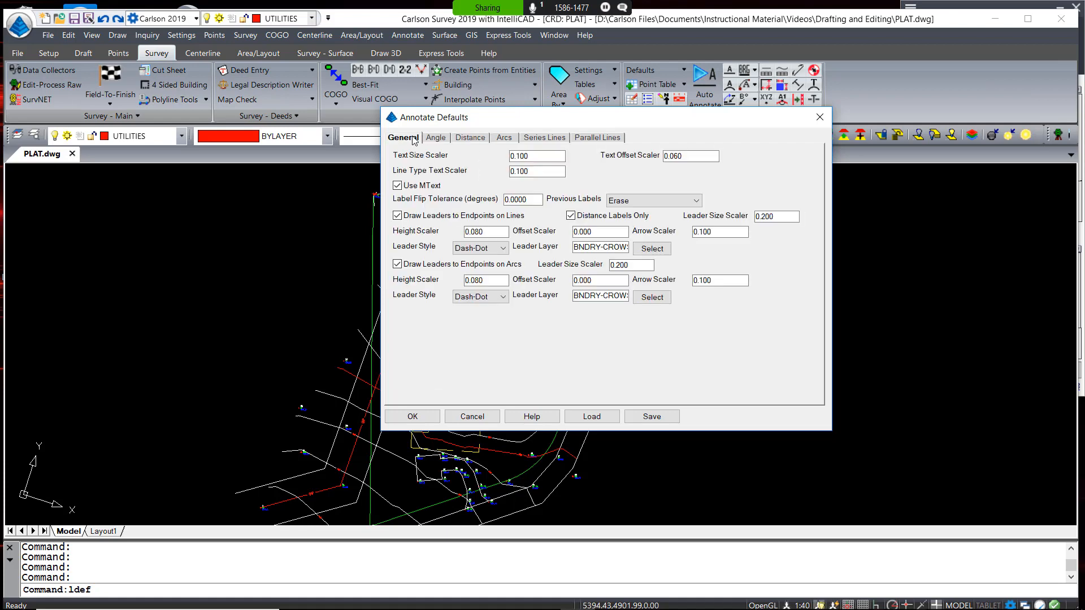
key(Escape)
click(409, 35)
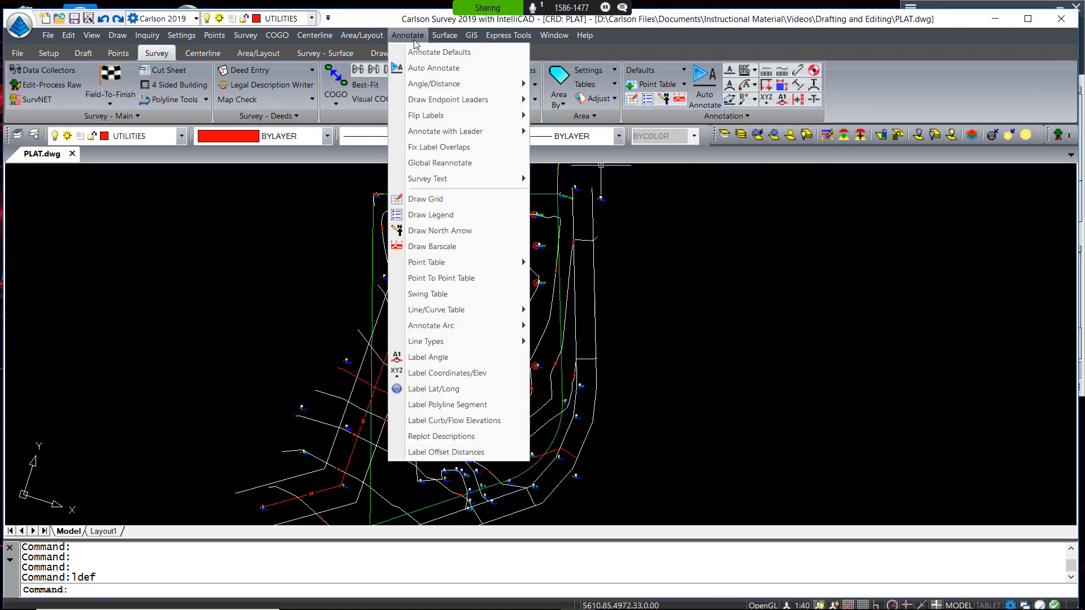
Start Bearing_Distance labeling and label the west, north and east boundary lines
mouse_move(436, 89)
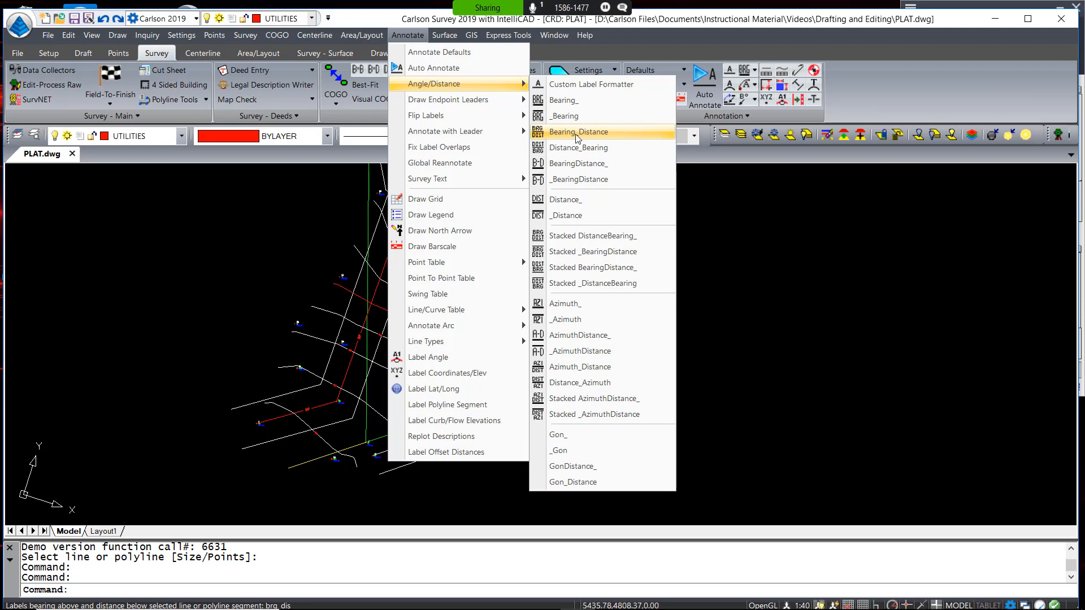
click(577, 134)
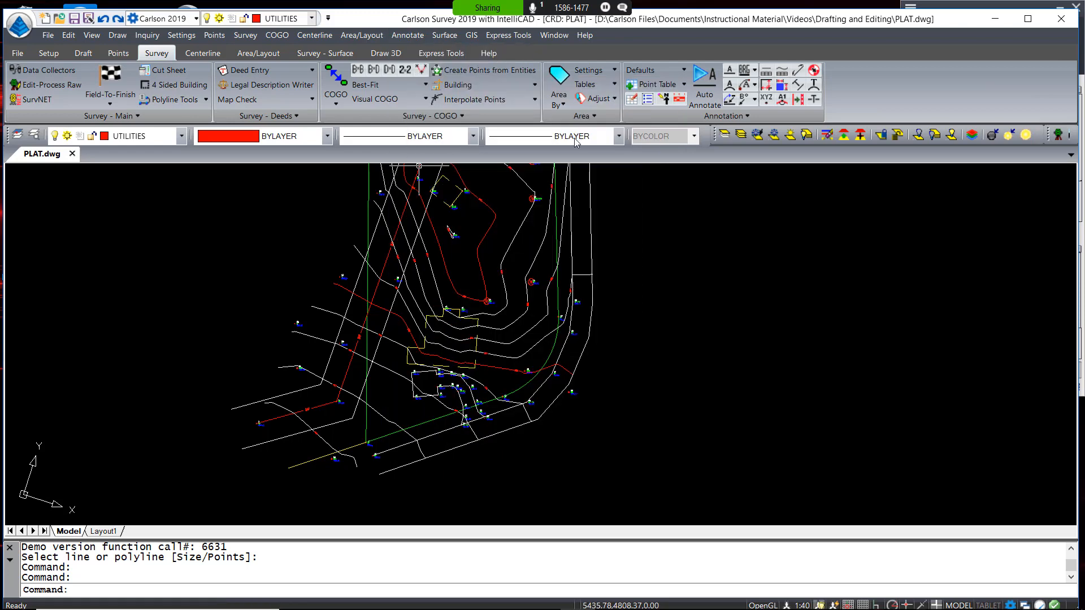
click(367, 393)
middle_drag(394, 201, 380, 310)
click(383, 220)
click(543, 305)
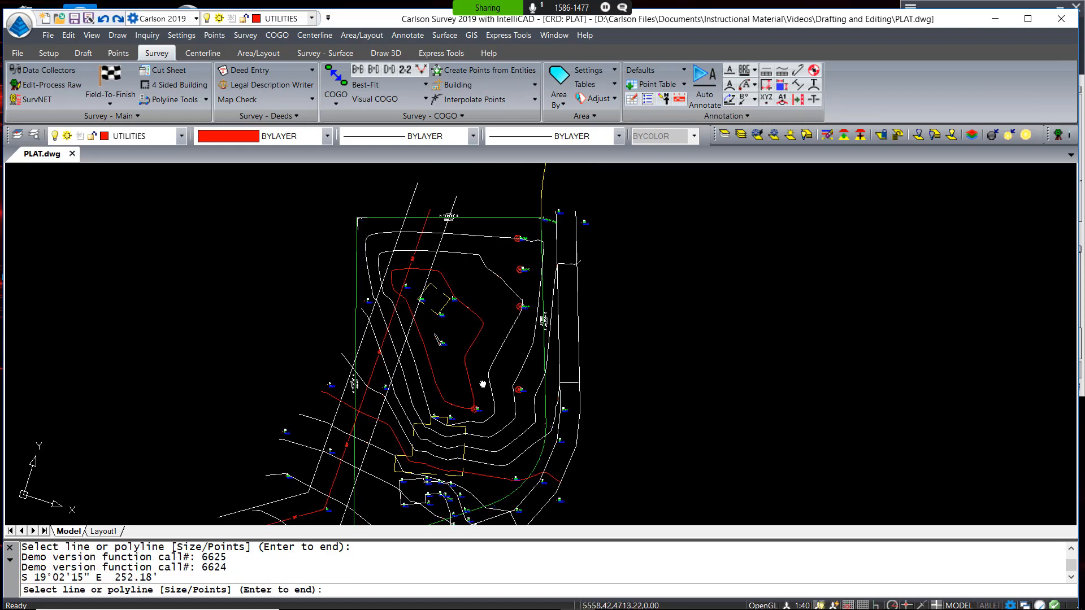
Label the south boundary line (S 53°49'30" W 174.93') and zoom to check the labels
middle_drag(482, 382, 470, 172)
key(Return)
scroll(457, 308, up, 3)
click(478, 292)
scroll(330, 349, up, 3)
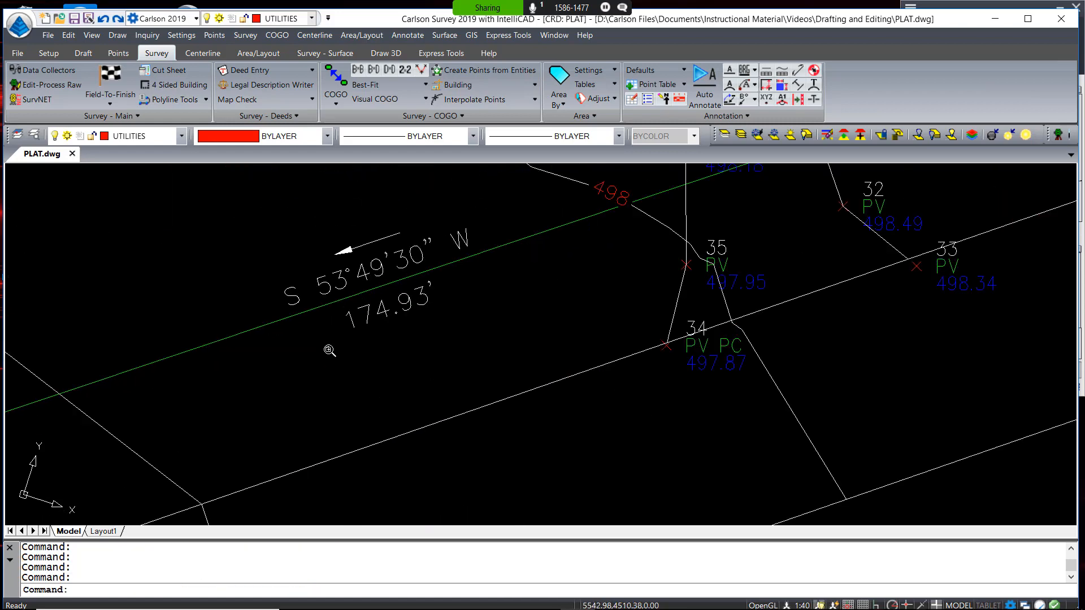
scroll(343, 347, down, 5)
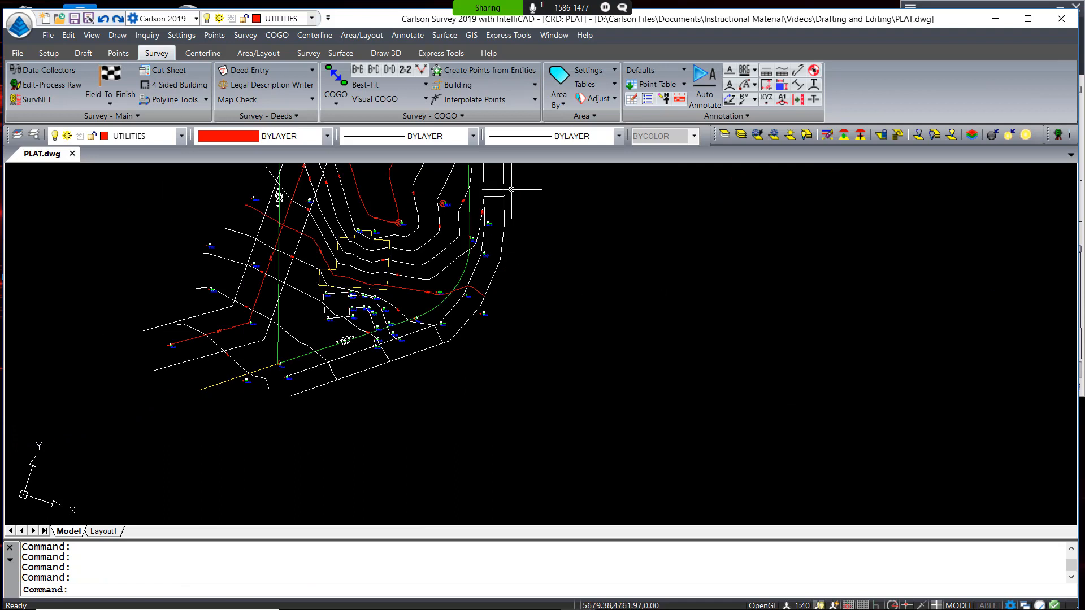
click(407, 35)
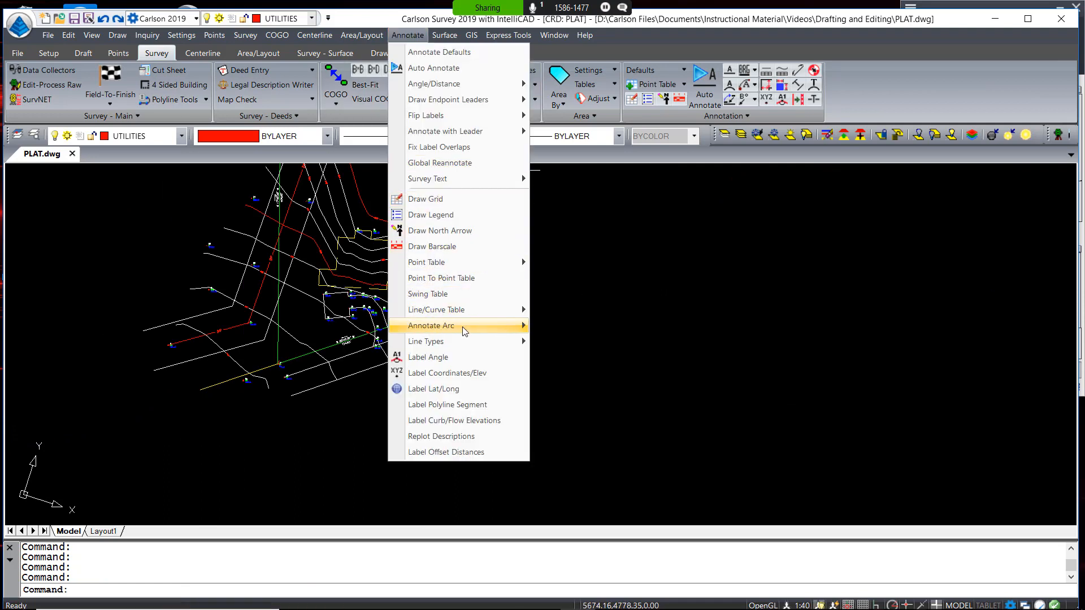
Label the curved edge A=127.17', R=100.00', D=72°51'44" outside, with delta on row 3
mouse_move(462, 327)
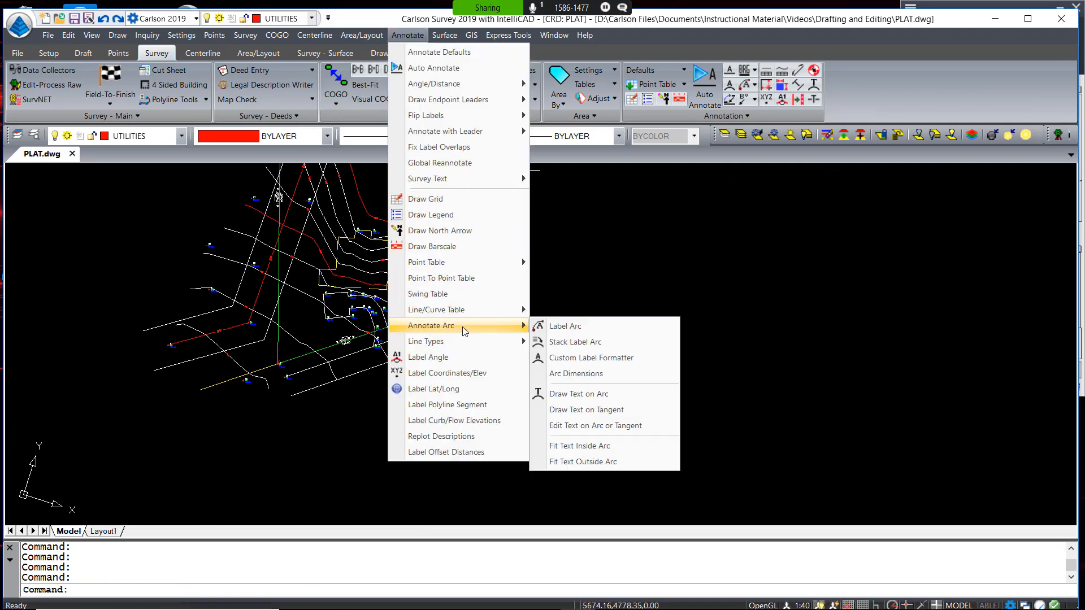
click(553, 332)
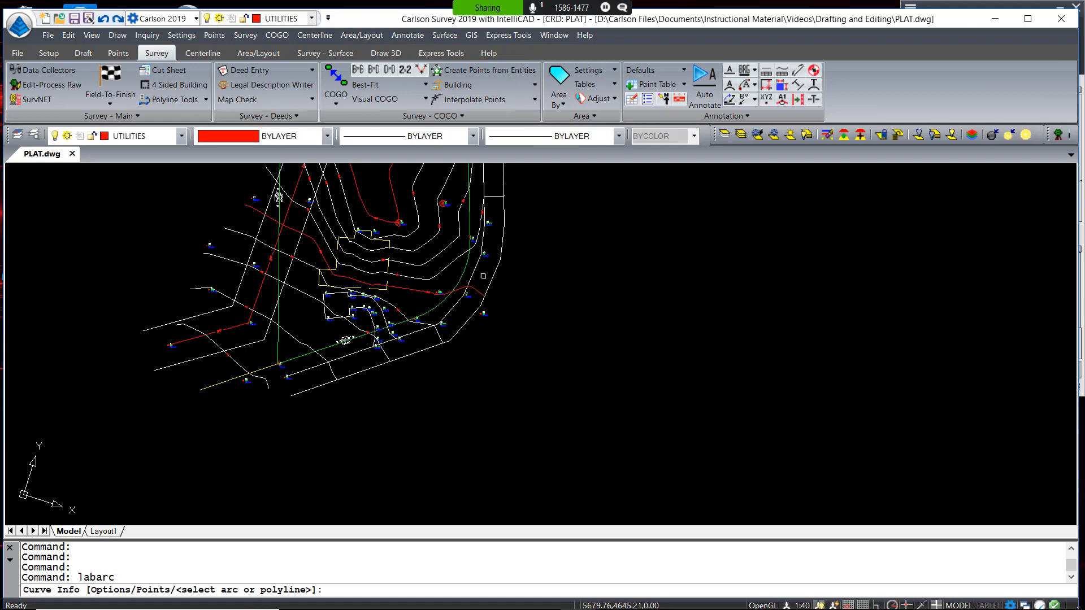
click(463, 273)
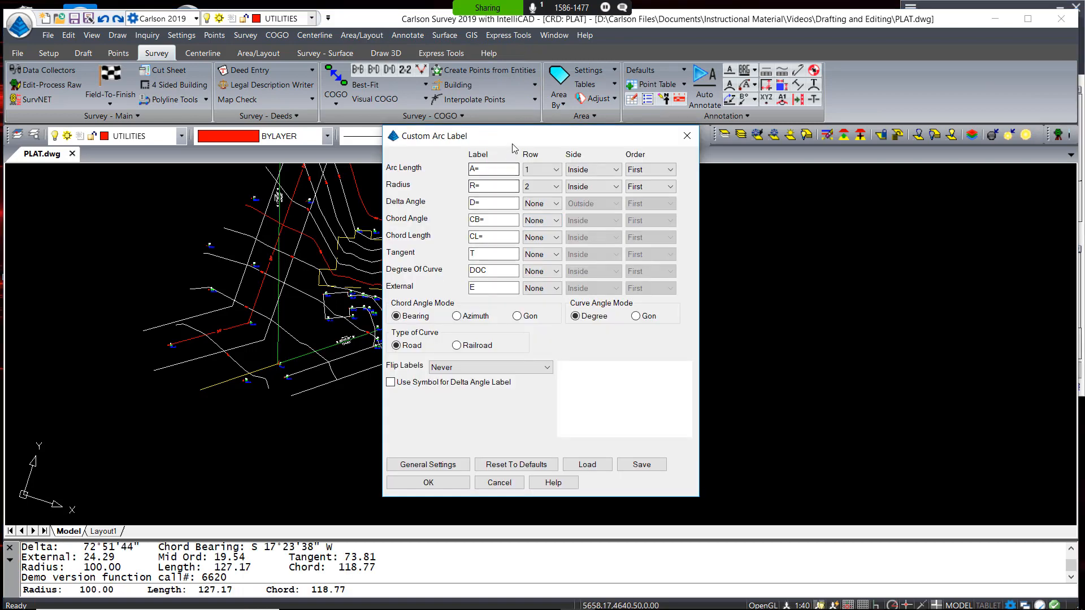
click(574, 178)
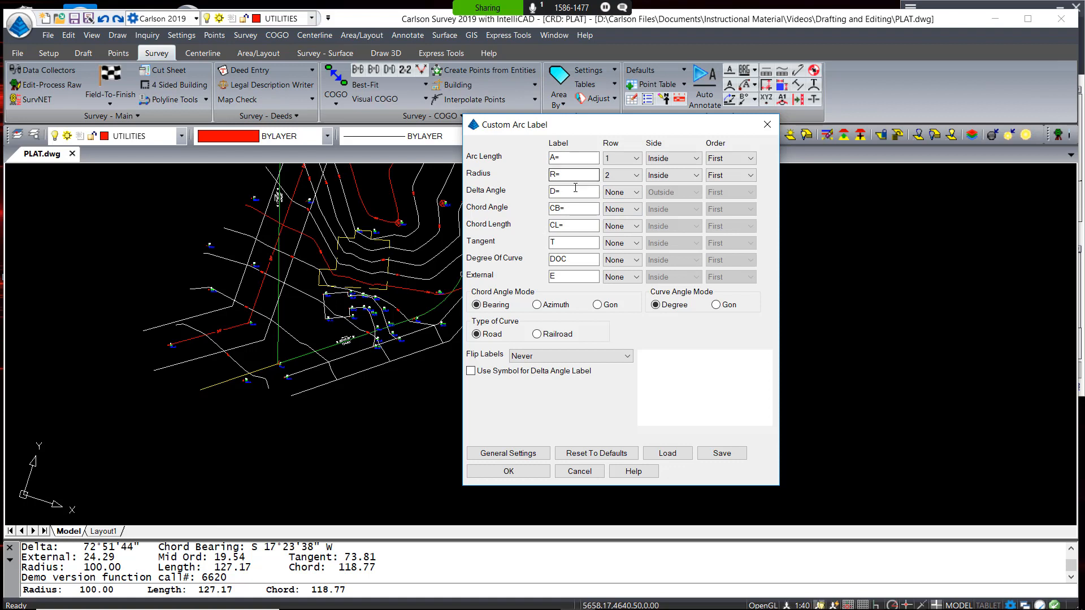
click(631, 196)
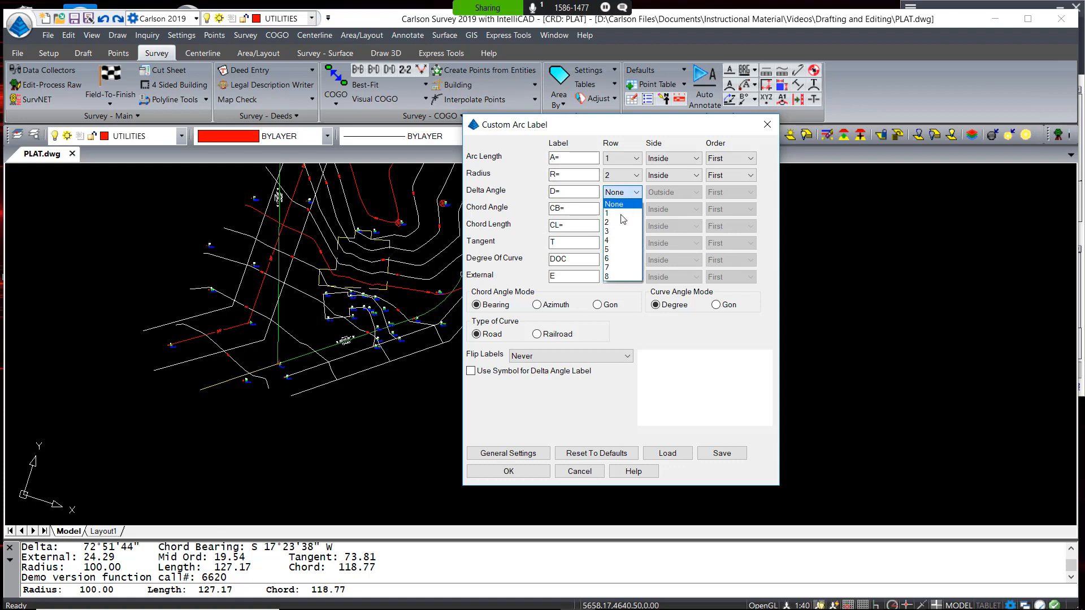
click(621, 231)
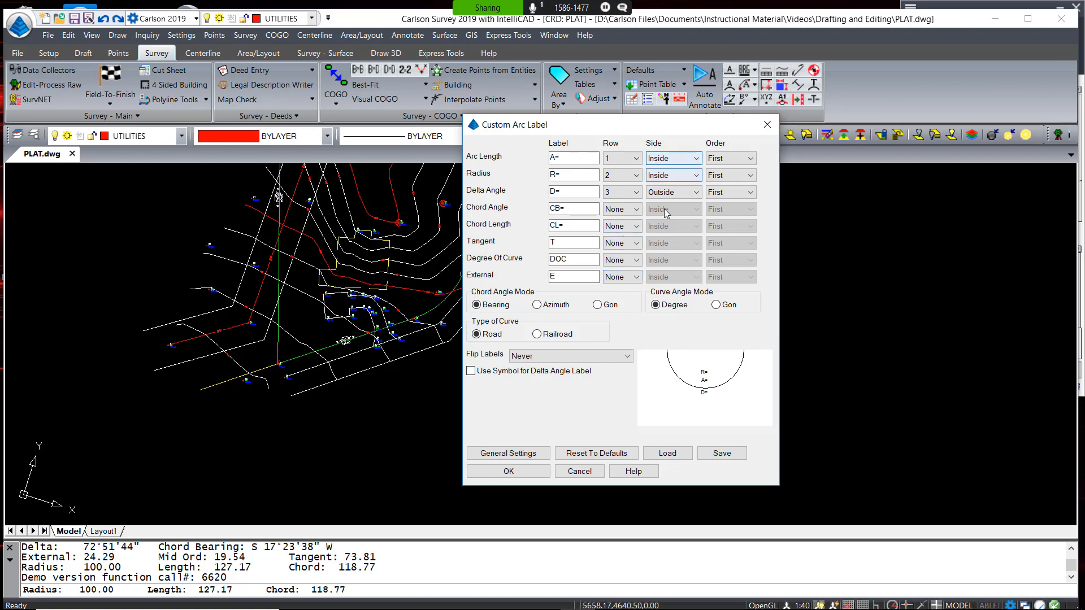
drag(611, 134, 644, 137)
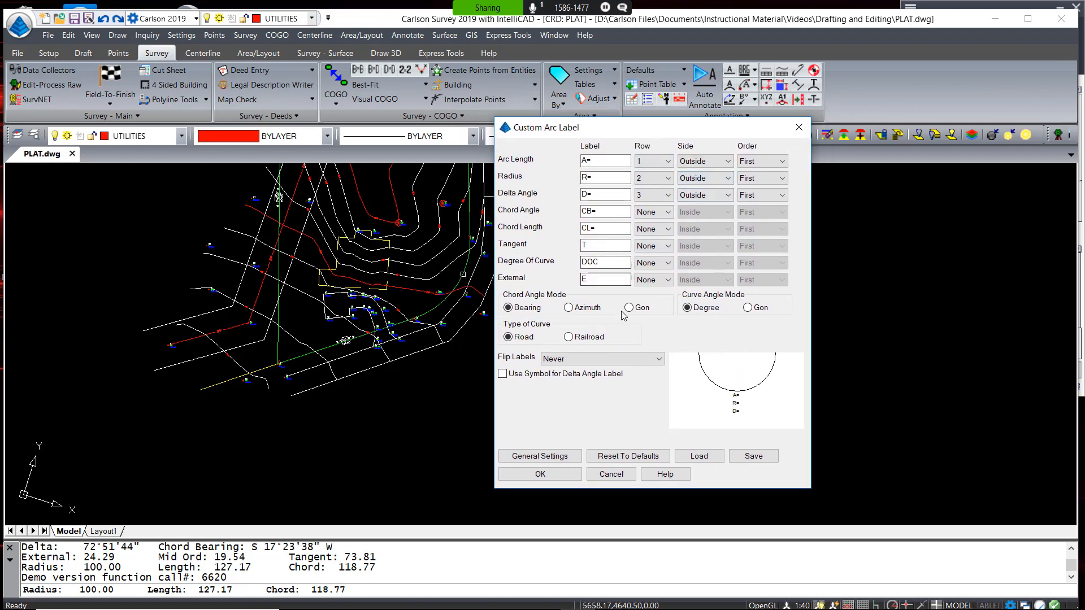
click(540, 474)
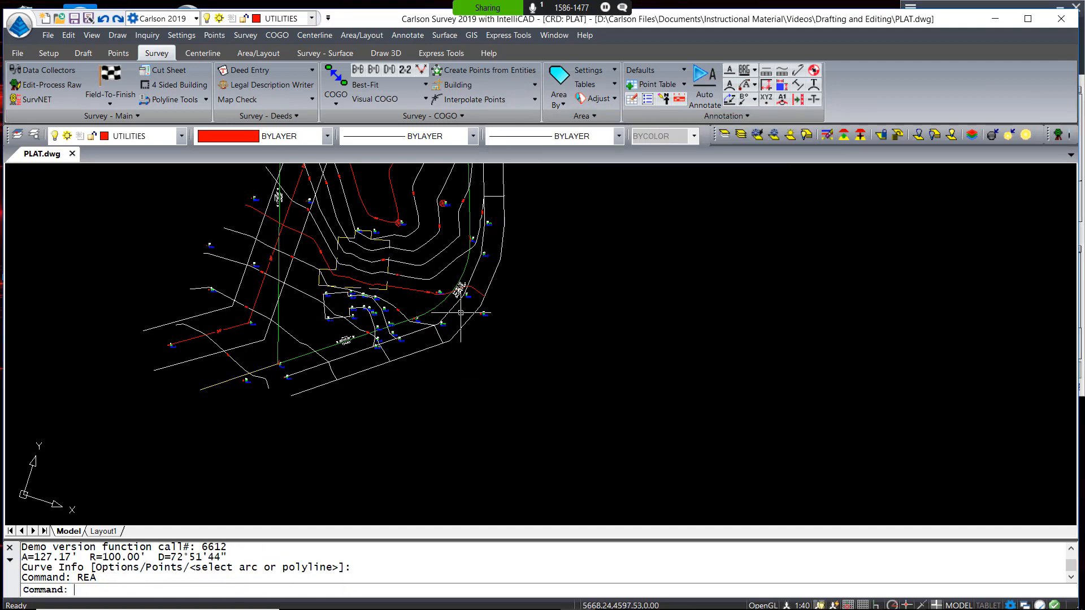
scroll(460, 312, up, 6)
scroll(460, 297, down, 6)
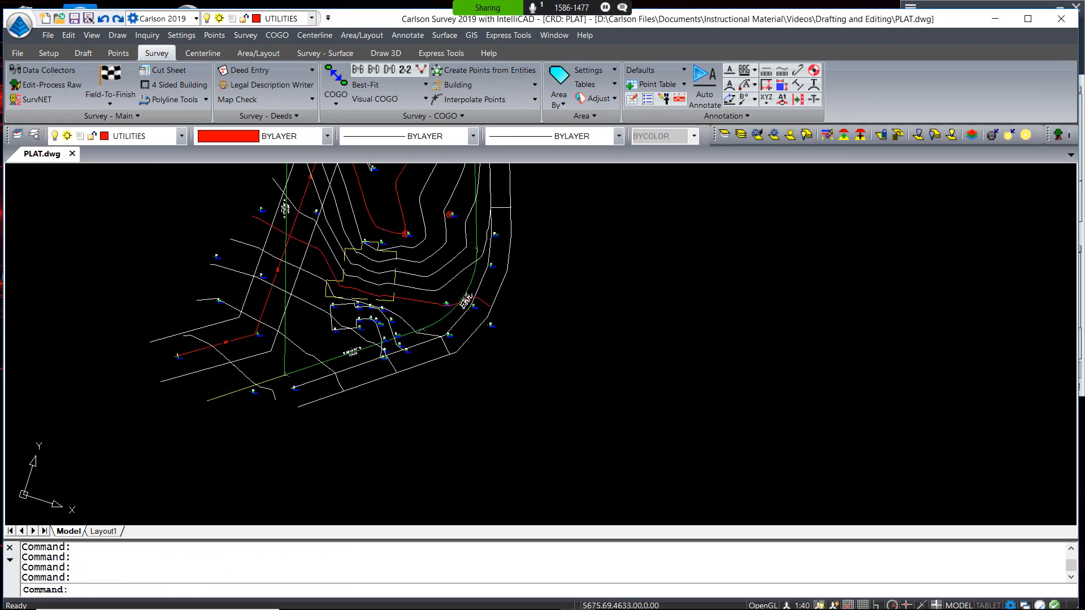
middle_drag(528, 282, 566, 387)
scroll(564, 381, down, 2)
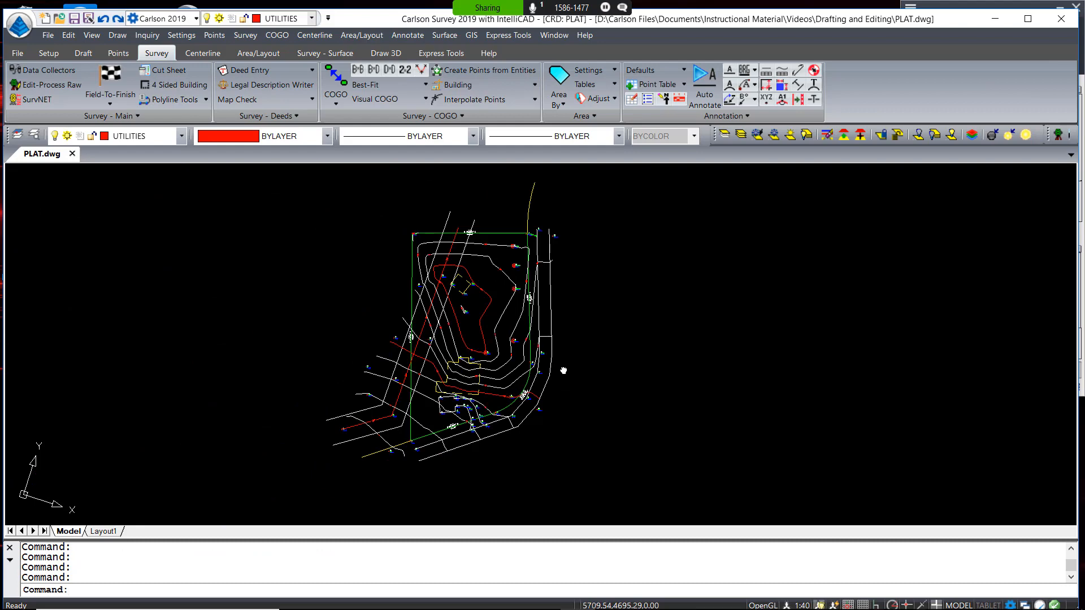
Inspect the Lot Description and Sq. Feet area label fields (LEROY, 0.100, SF, precision 0) without changing them
click(373, 38)
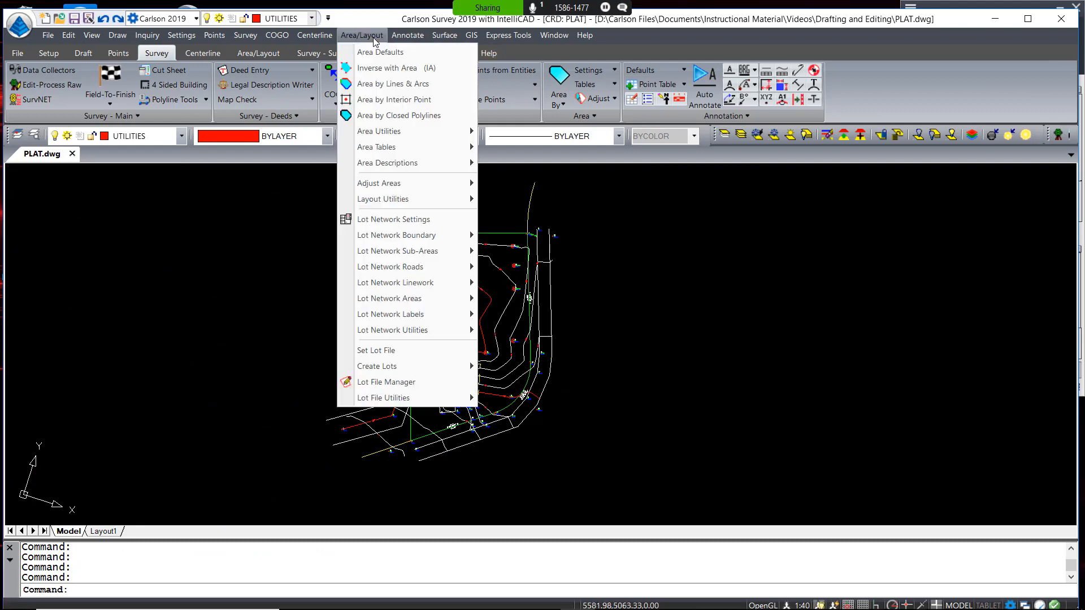
click(379, 52)
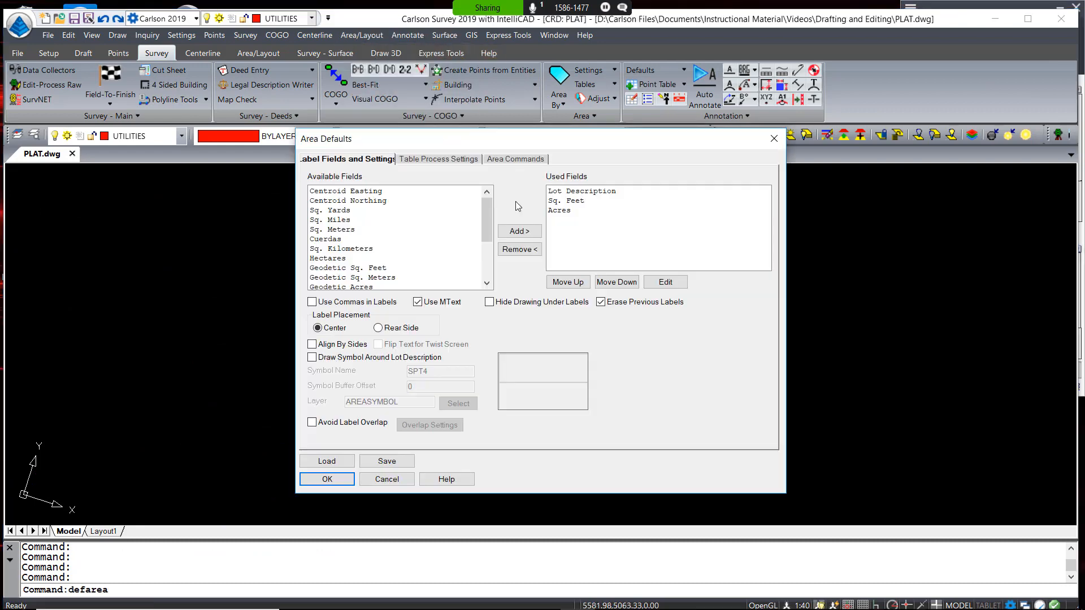
double_click(584, 193)
click(407, 346)
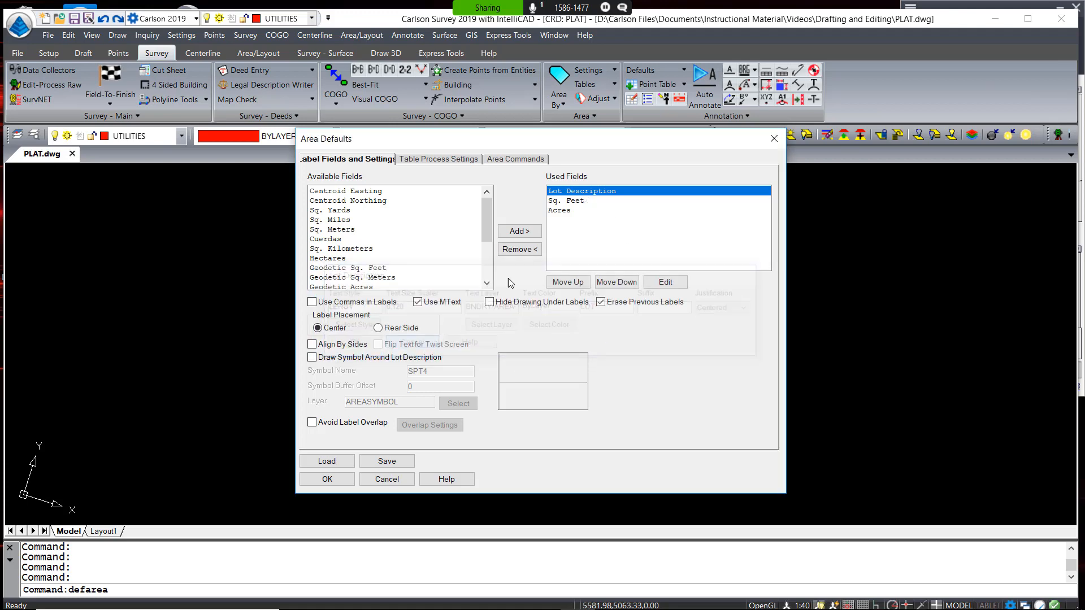
double_click(582, 200)
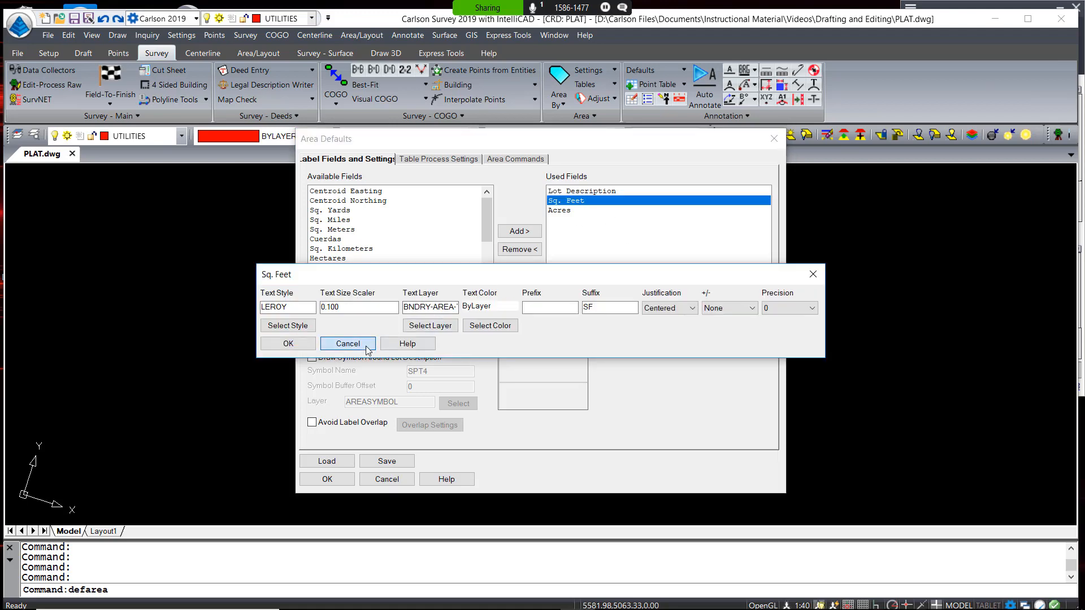
click(346, 341)
key(Escape)
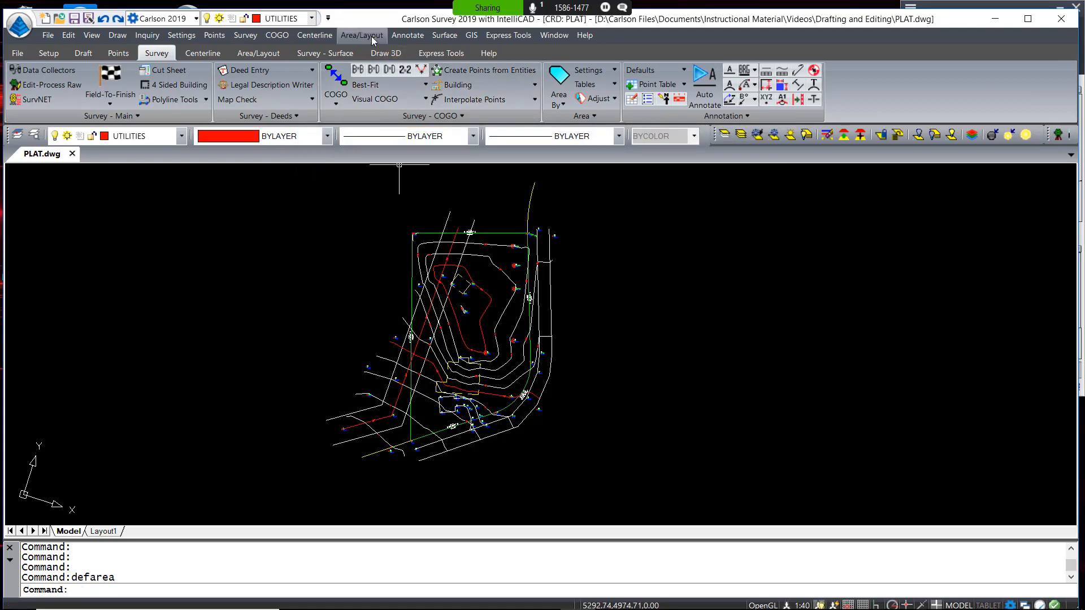
Measure the lot polyline as a Single Area: 83075 sq ft, 1.91 acres, perimeter 1183.22 ft
click(371, 37)
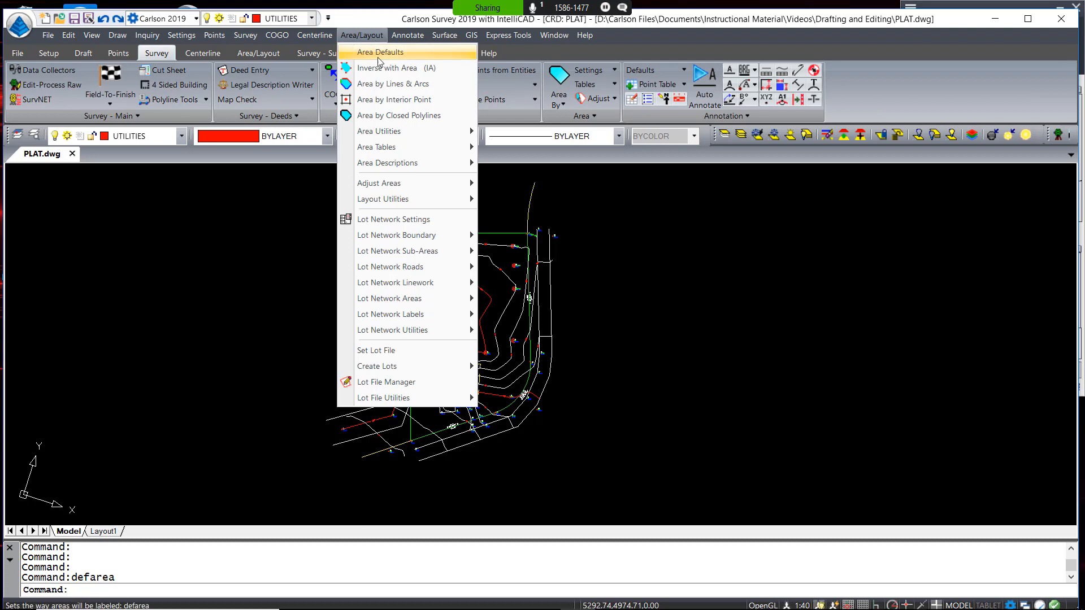
click(398, 117)
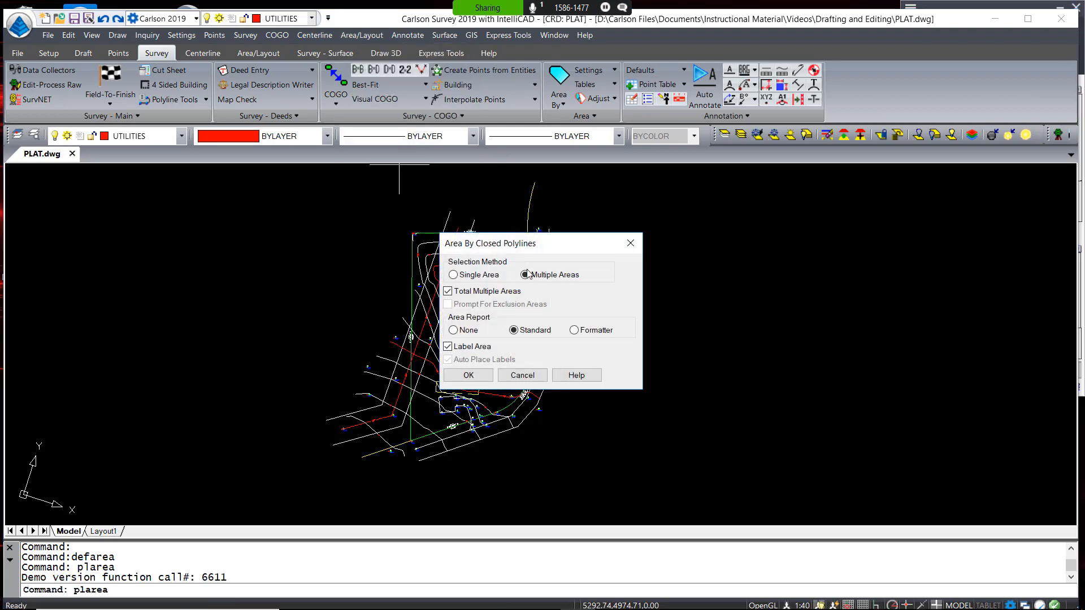
click(471, 279)
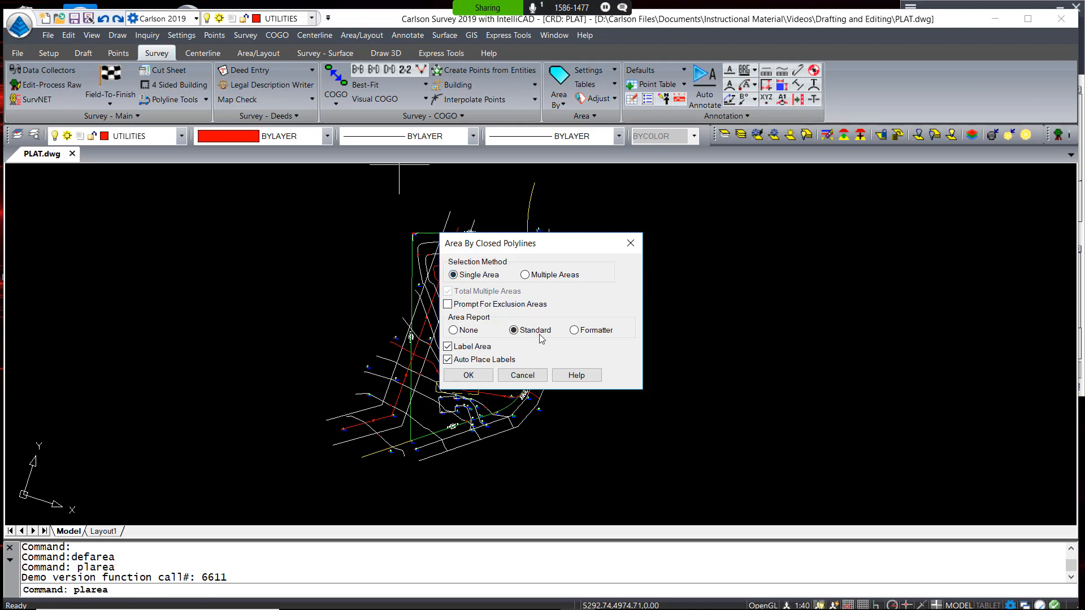
click(475, 379)
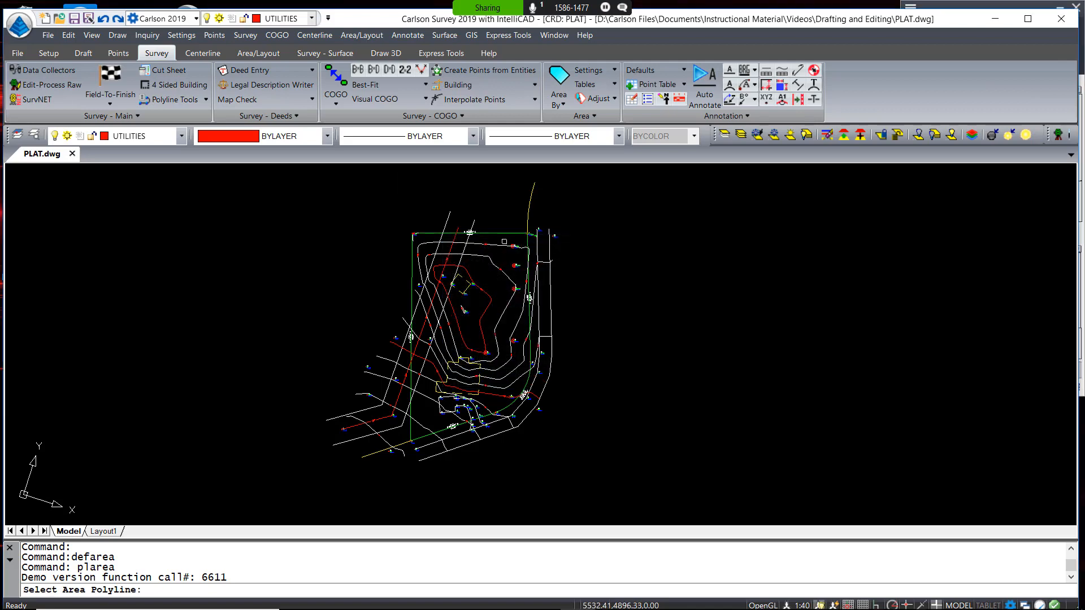
click(504, 233)
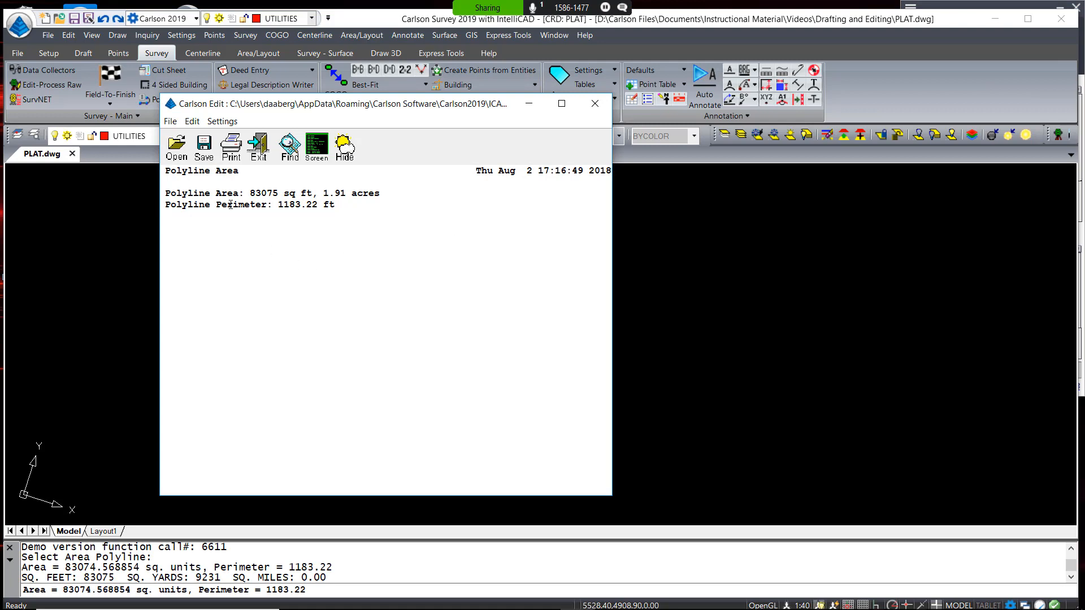
click(266, 154)
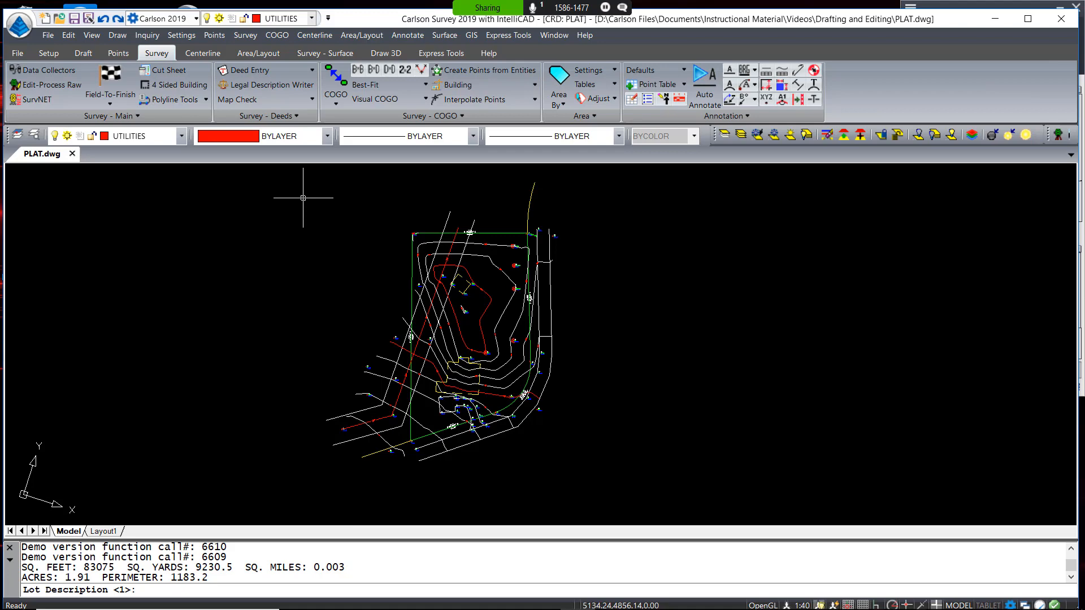
Place the area label with default lot number 1 (LOT 1, 83075SF, 1.91AC)
key(Return)
scroll(474, 384, up, 8)
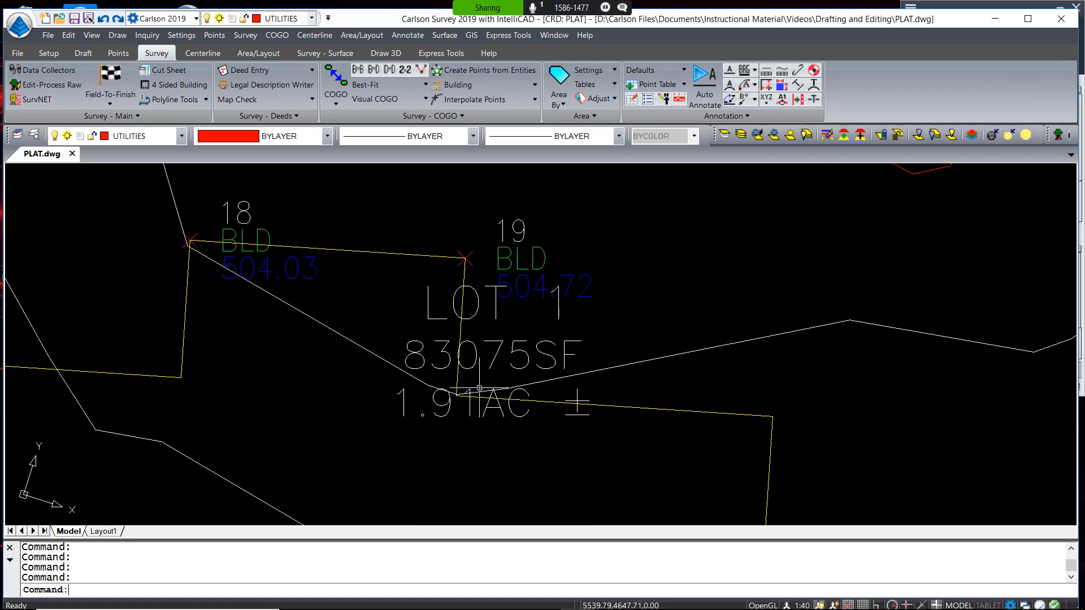
scroll(474, 385, down, 2)
Move the LOT 1 label higher in the lot, clear of the building
click(508, 371)
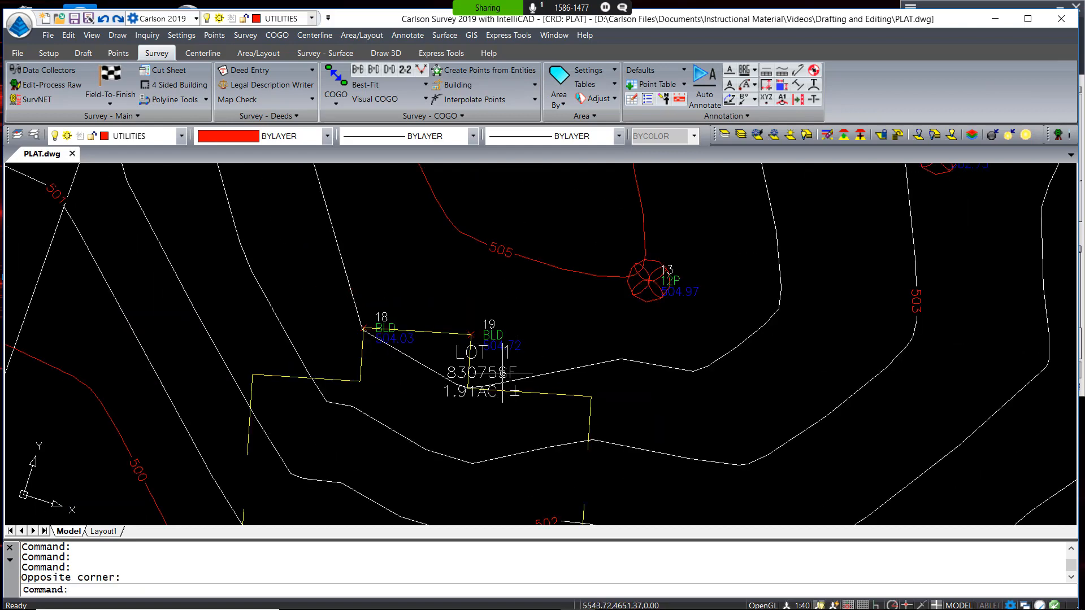
click(503, 374)
scroll(515, 364, down, 3)
click(494, 348)
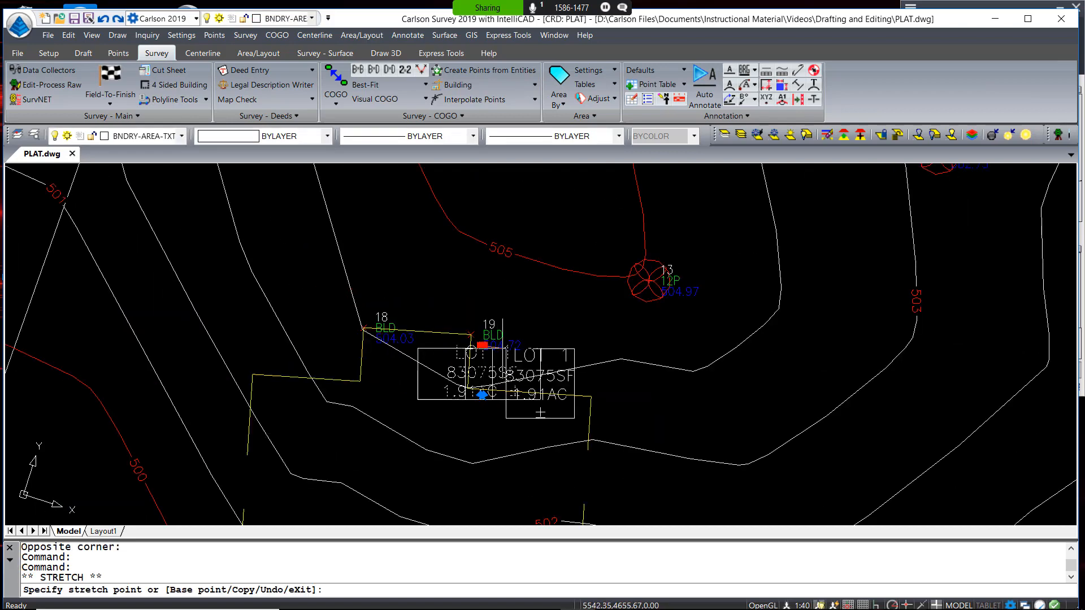
middle_drag(495, 213, 445, 371)
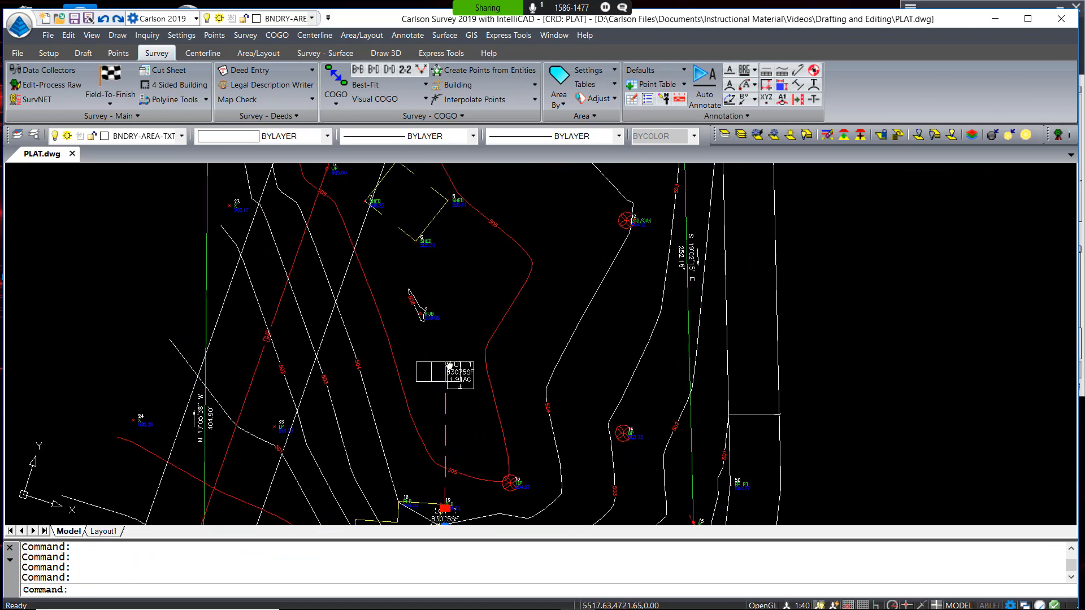
click(445, 361)
key(Escape)
scroll(588, 412, down, 5)
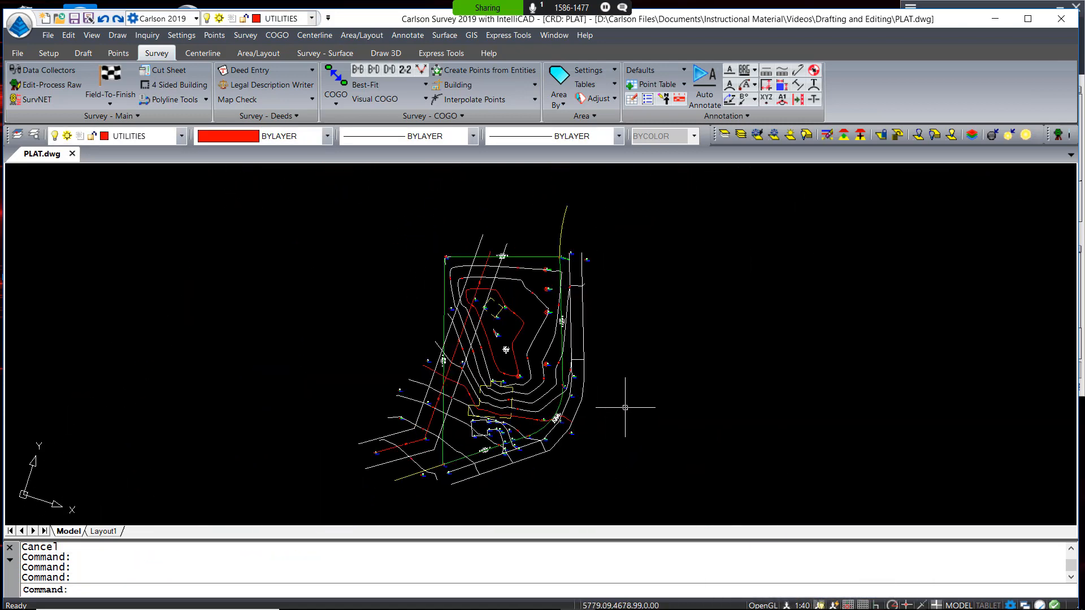
scroll(508, 435, up, 6)
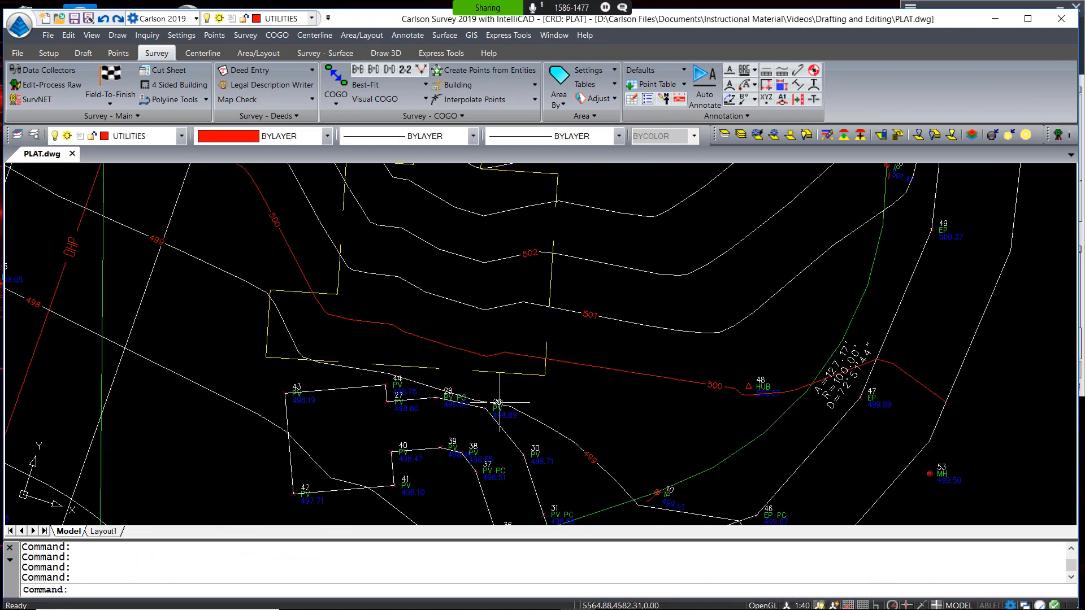
middle_drag(273, 368, 450, 392)
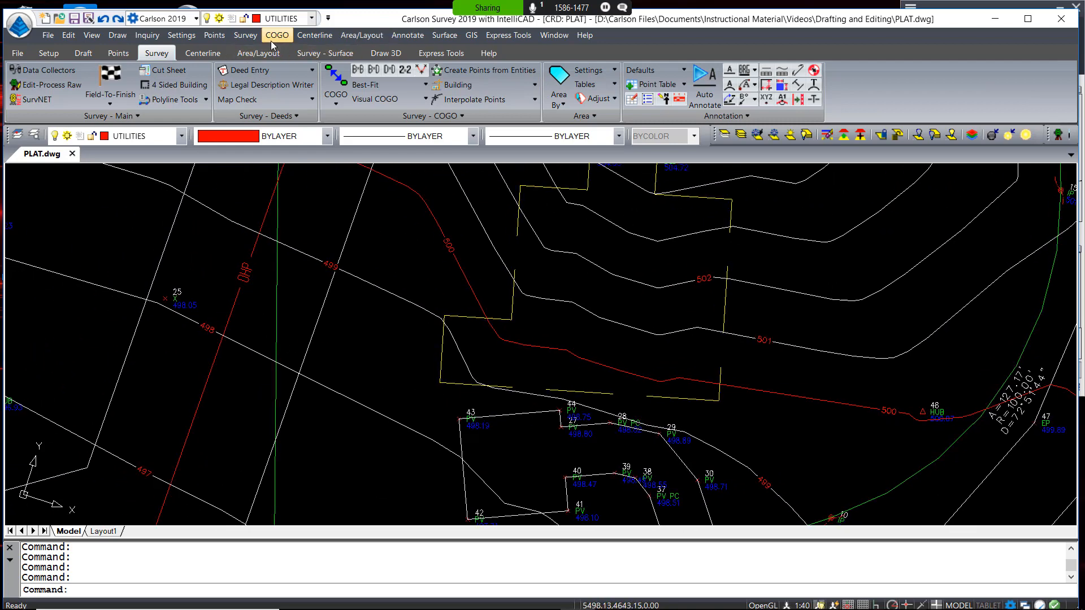
Review Survey Text Defaults (offset dimensions on BNDRY-TIES, LEROY, 0.080 scaler) and accept them unchanged
click(407, 35)
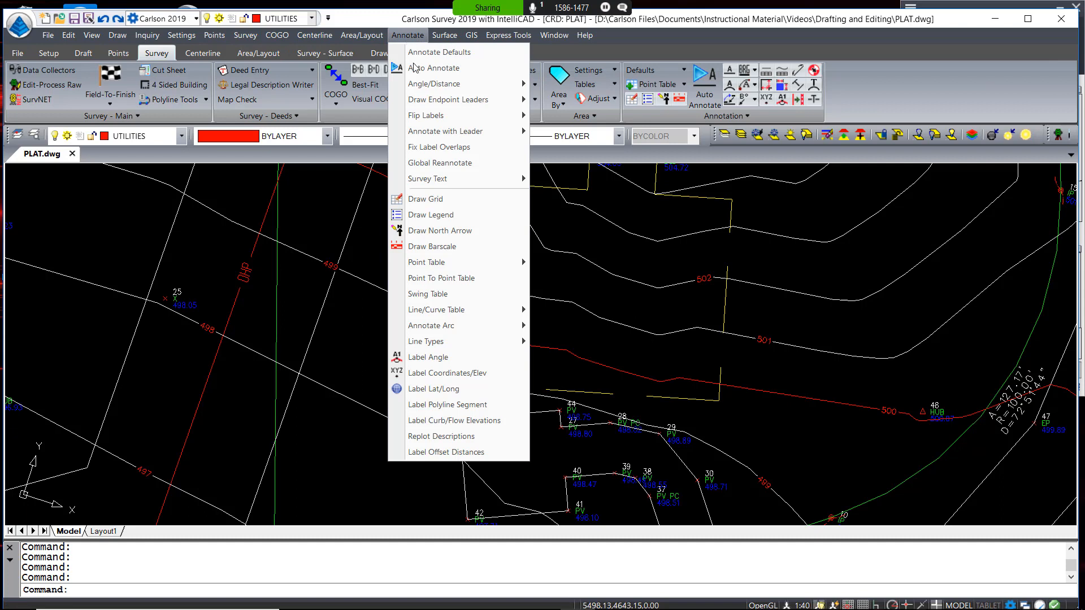
mouse_move(451, 188)
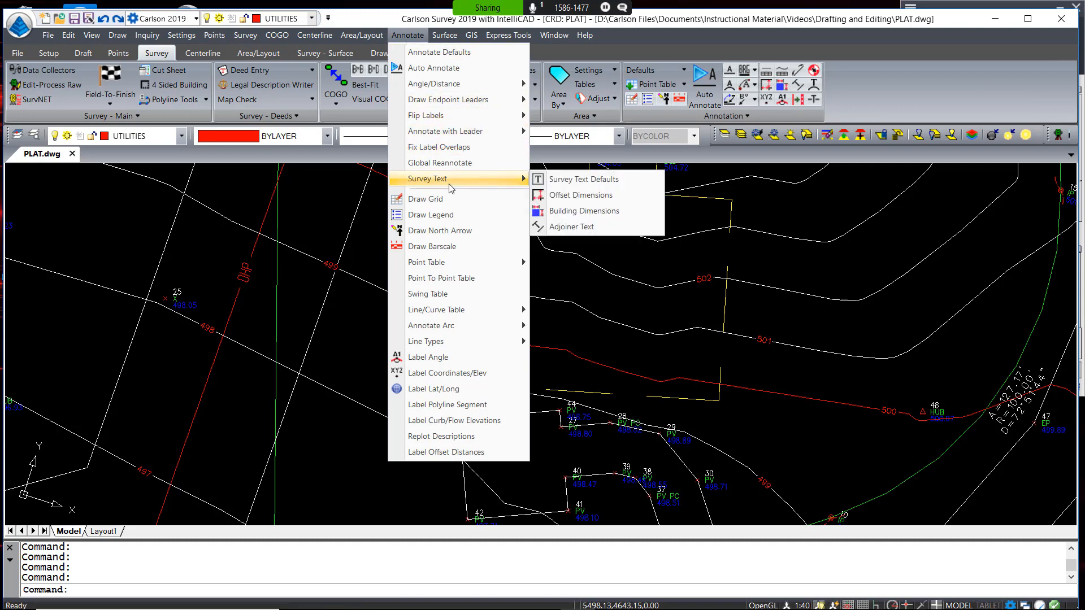
click(582, 180)
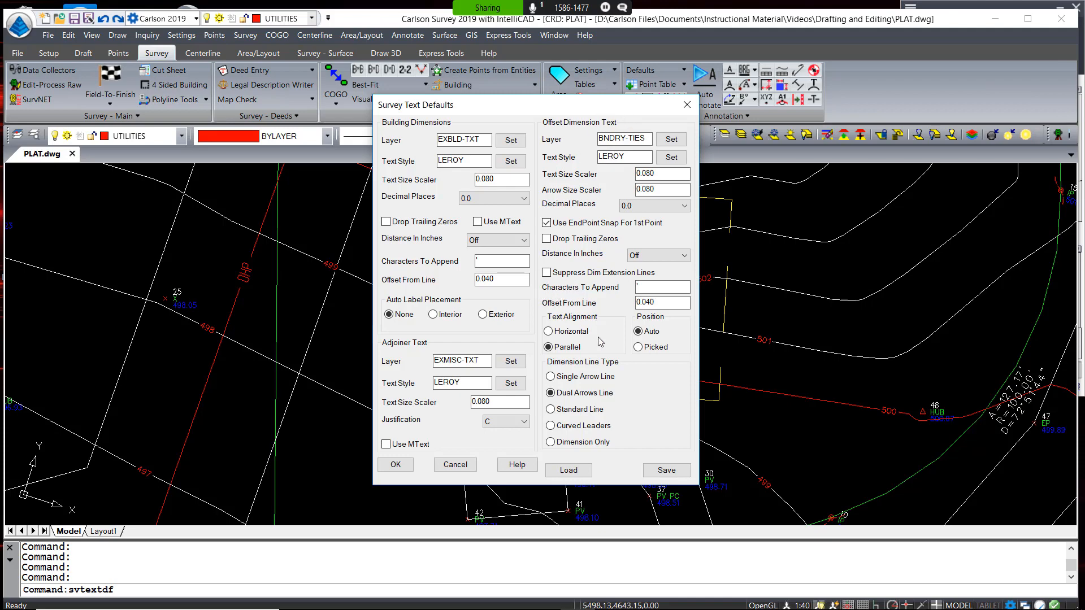
click(395, 465)
click(401, 37)
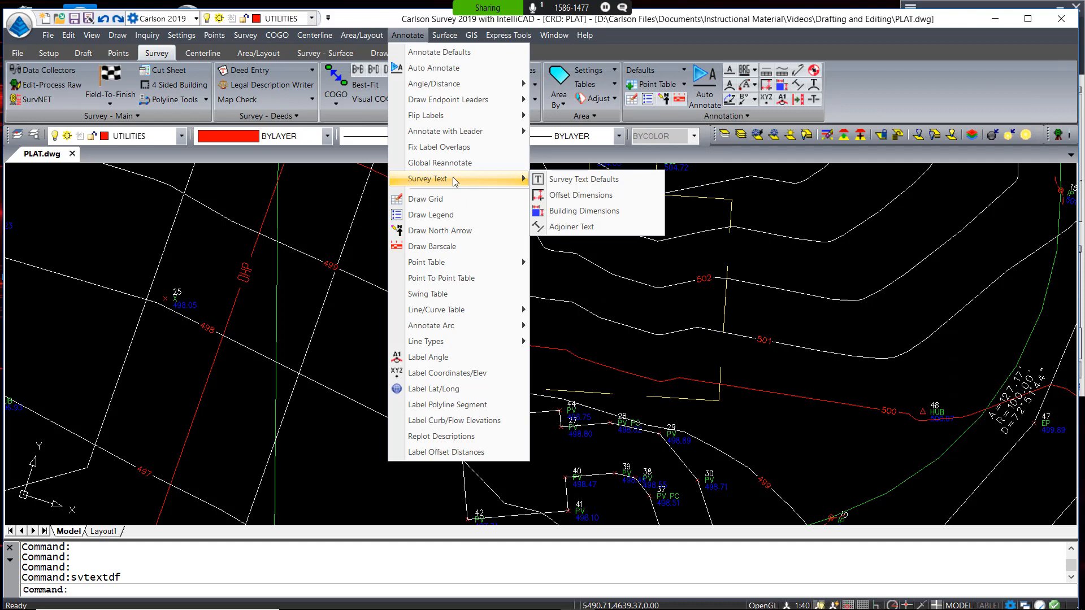
Tie two building corners to the boundary with Offset Dimensions, giving 48.7' and 43.5' (southeast line)
click(567, 195)
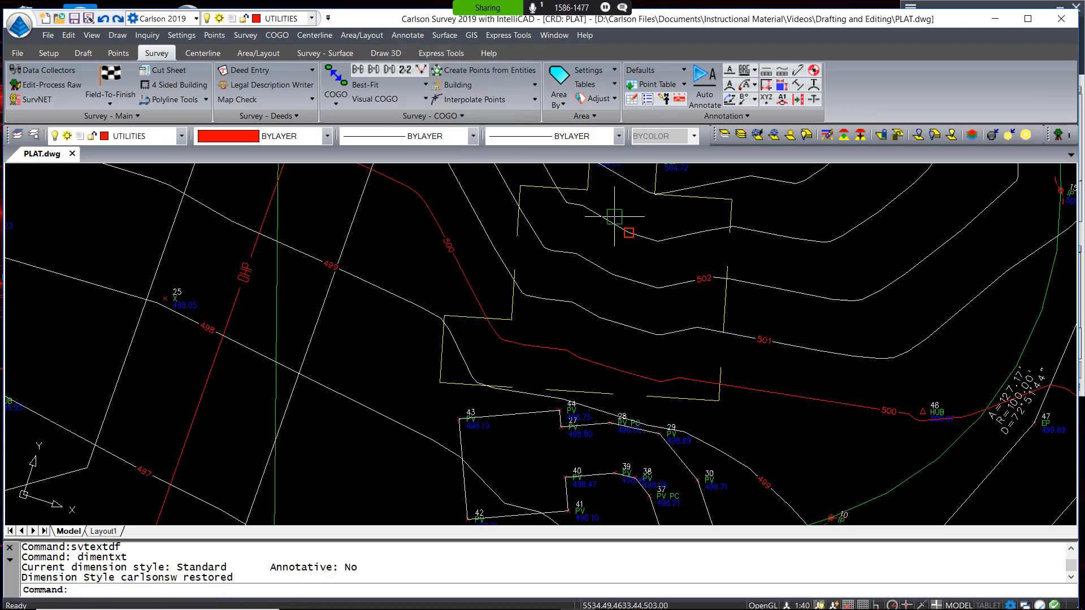
click(439, 383)
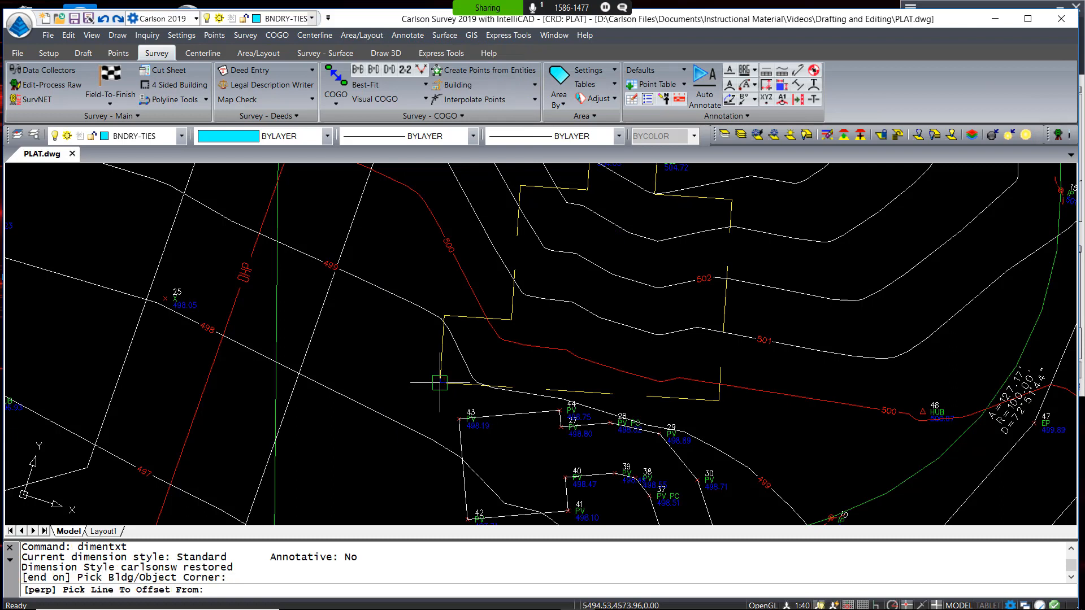
click(275, 338)
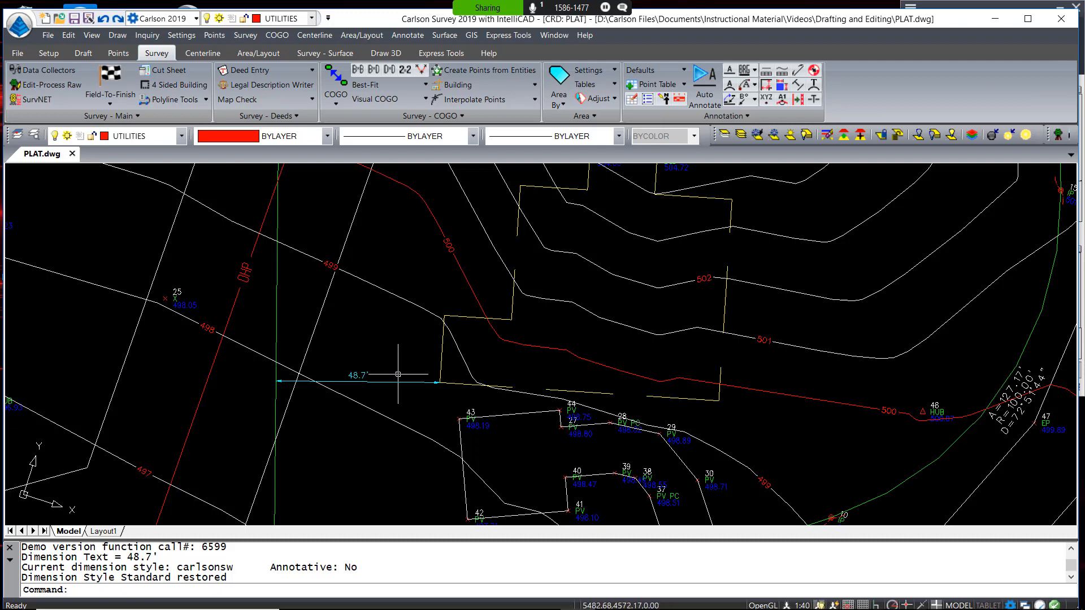
key(Return)
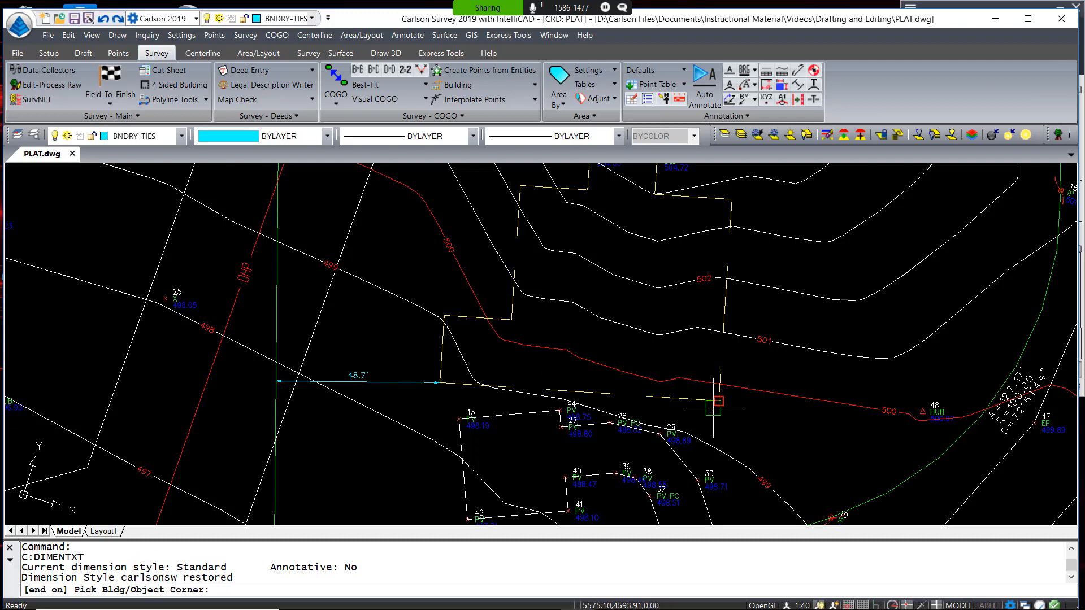
click(718, 400)
middle_drag(665, 360, 488, 229)
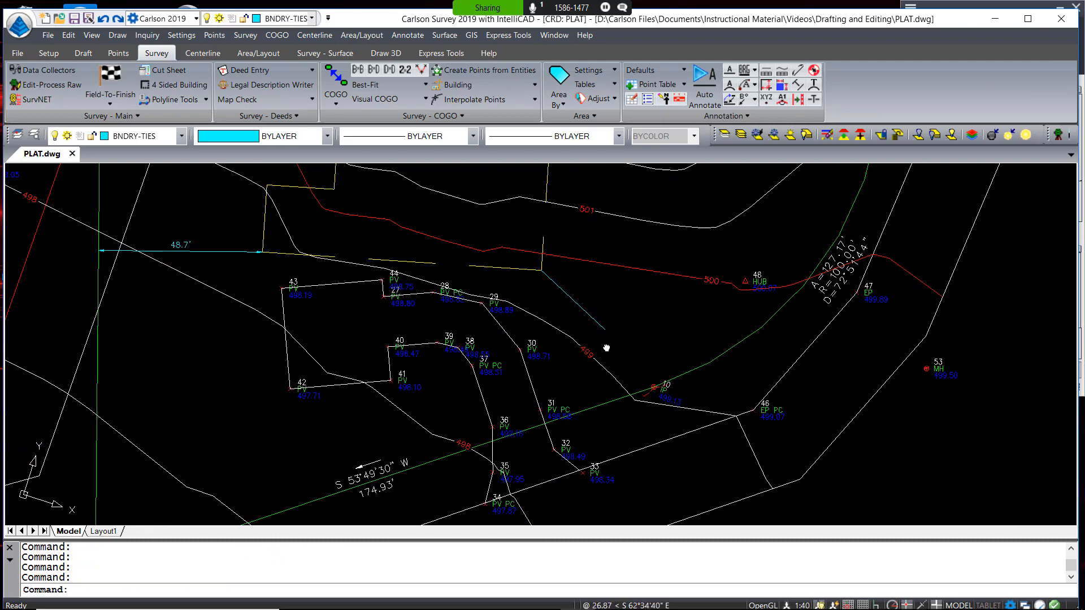
click(598, 402)
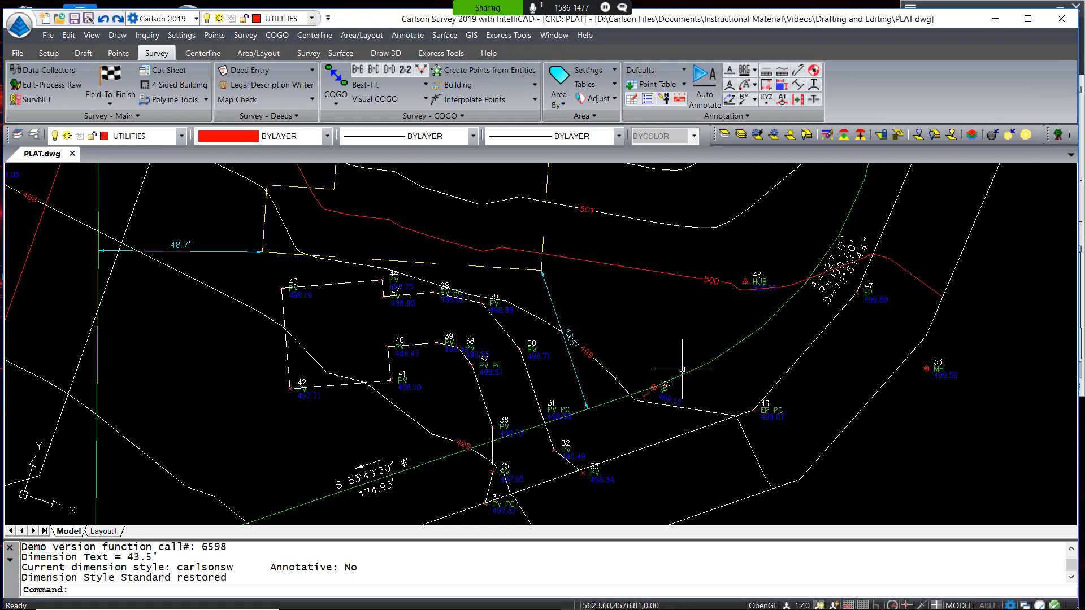
scroll(686, 347, down, 2)
scroll(538, 298, up, 2)
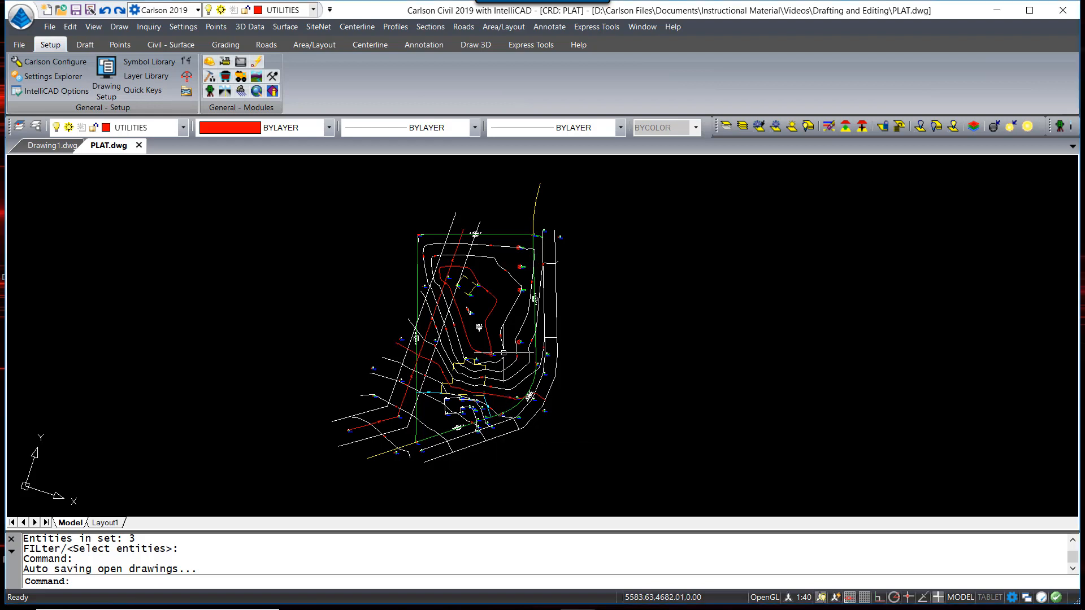
Zoom around the building and bring up the Explorer Layers list for PLAT.dwg
scroll(489, 357, up, 2)
scroll(488, 357, up, 4)
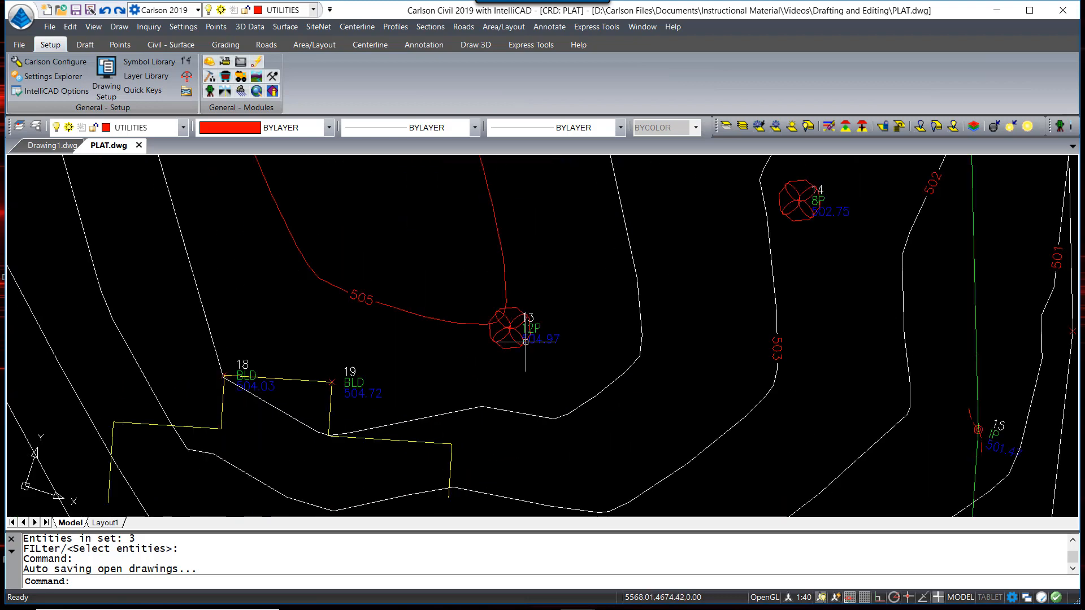
scroll(550, 314, up, 2)
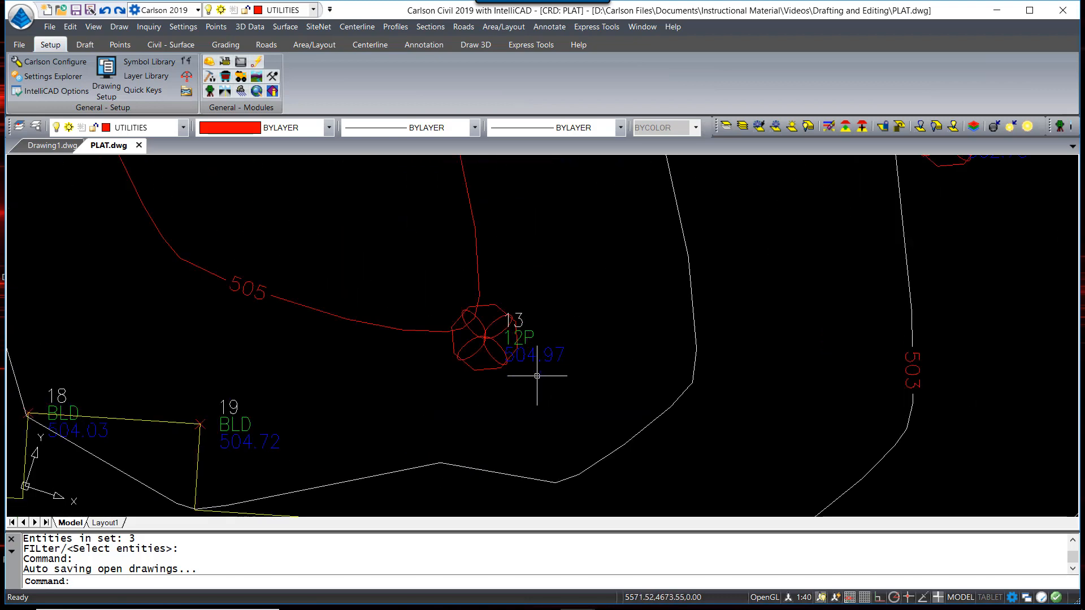
scroll(537, 376, down, 2)
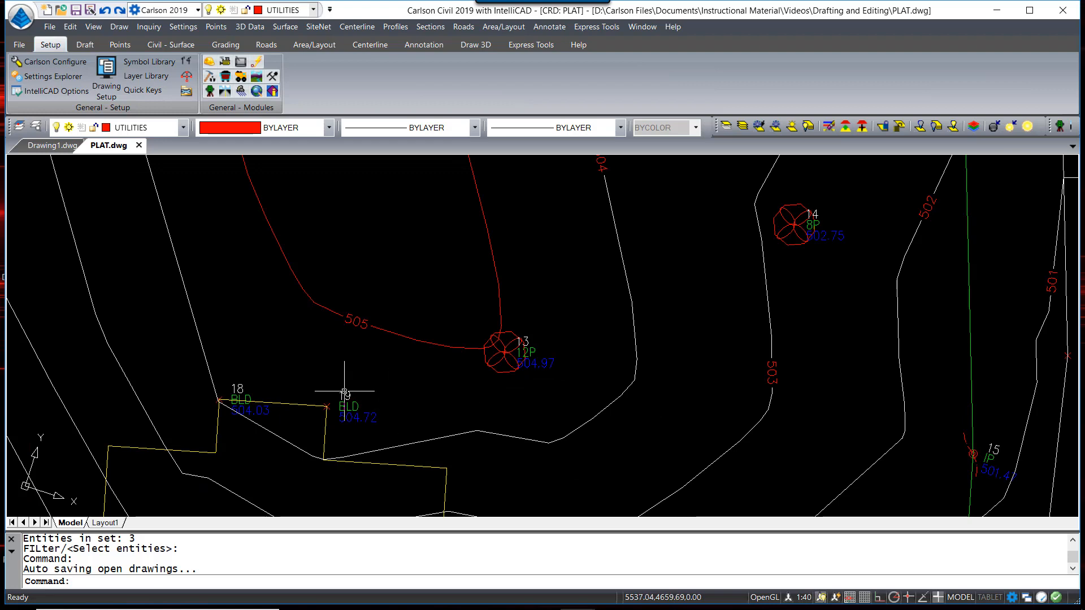
middle_drag(427, 413, 453, 392)
scroll(452, 391, down, 3)
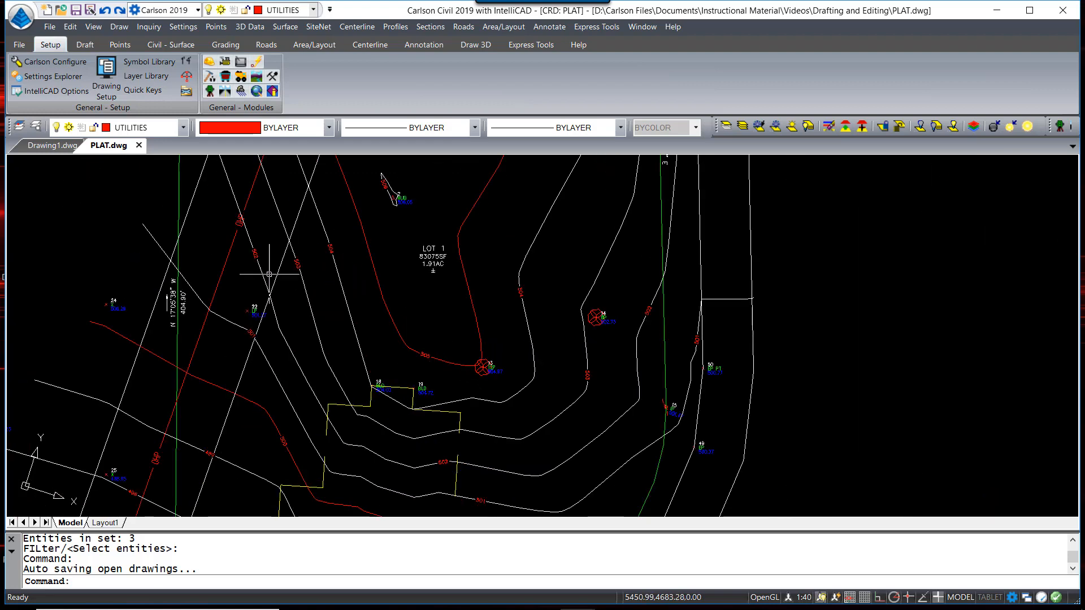
click(36, 127)
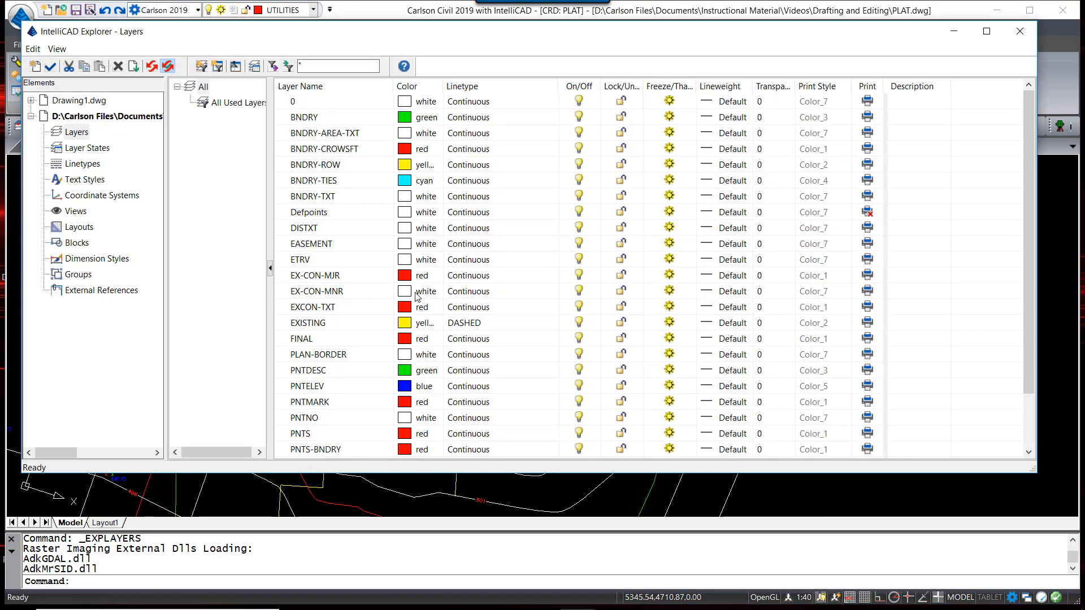
In the Layers explorer, freeze PNTELEV, PNTNO and SURVEY with their Freeze/Thaw icons
click(337, 434)
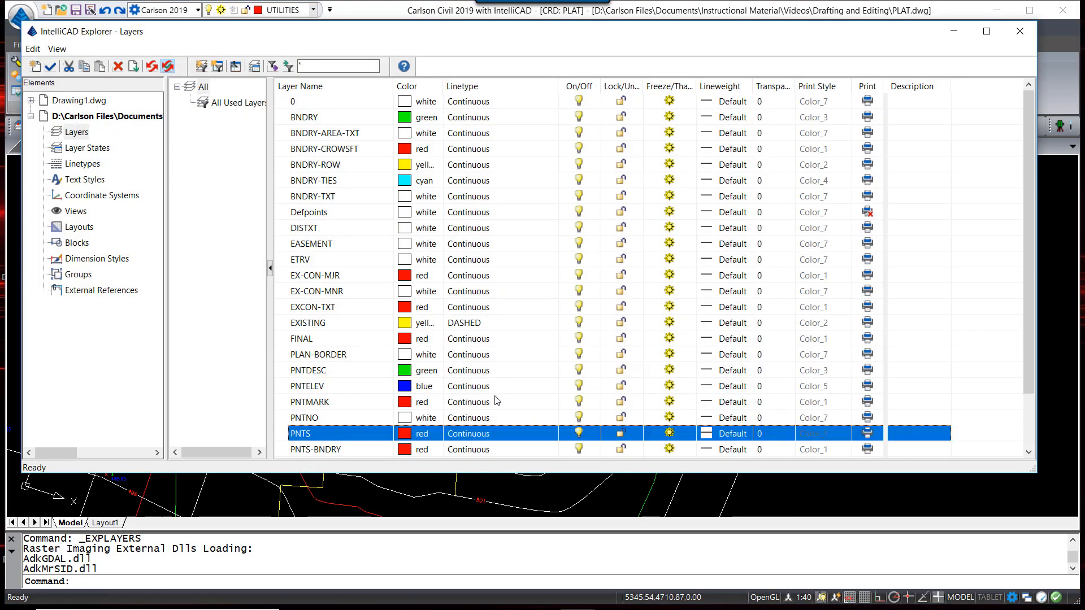
scroll(496, 401, down, 2)
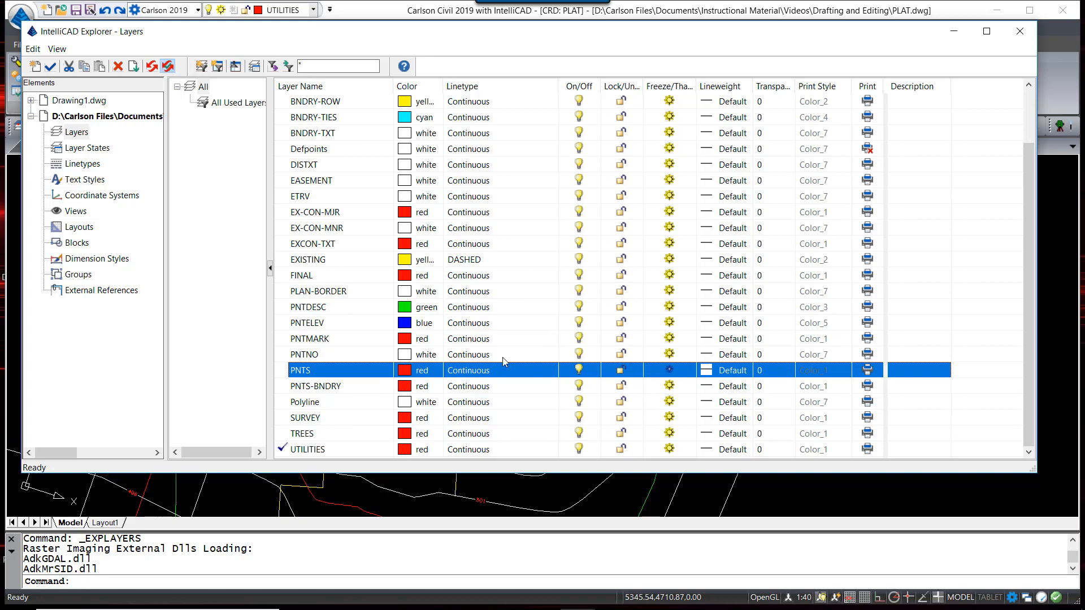
click(333, 307)
click(339, 322)
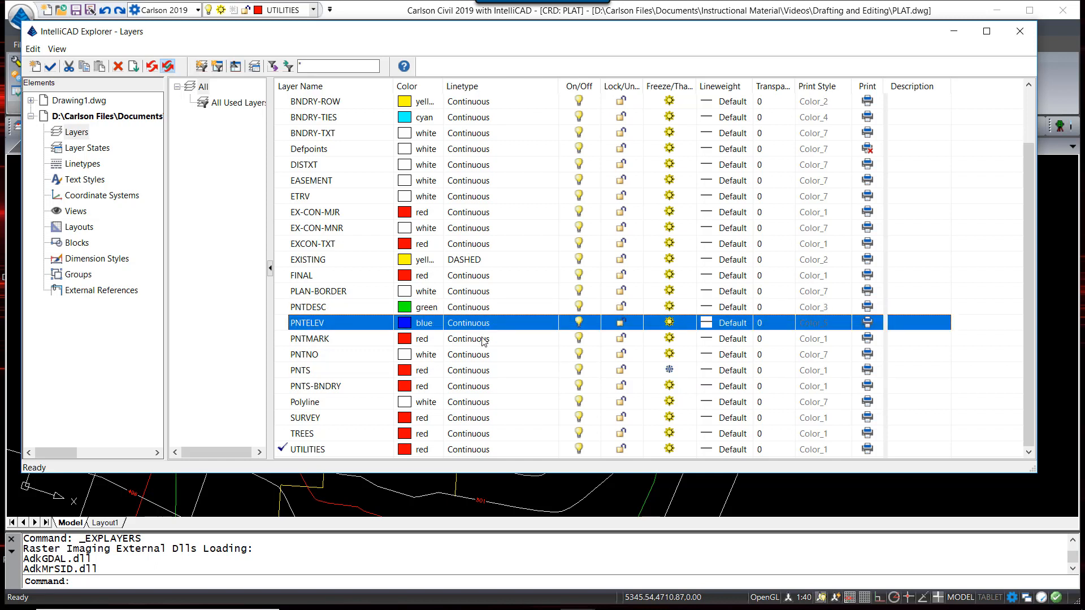
click(666, 324)
click(342, 358)
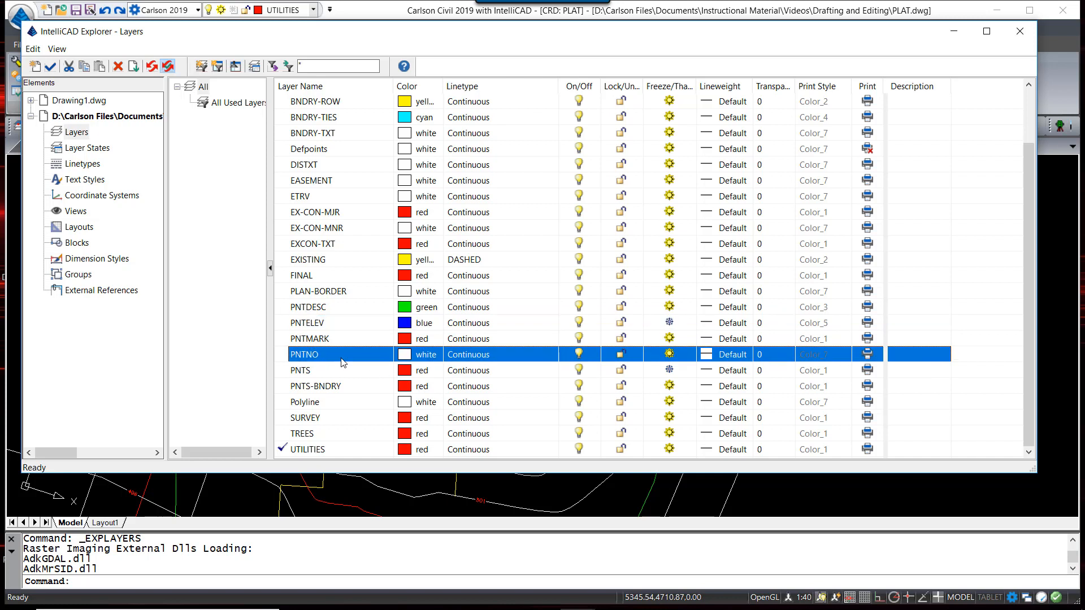
click(669, 355)
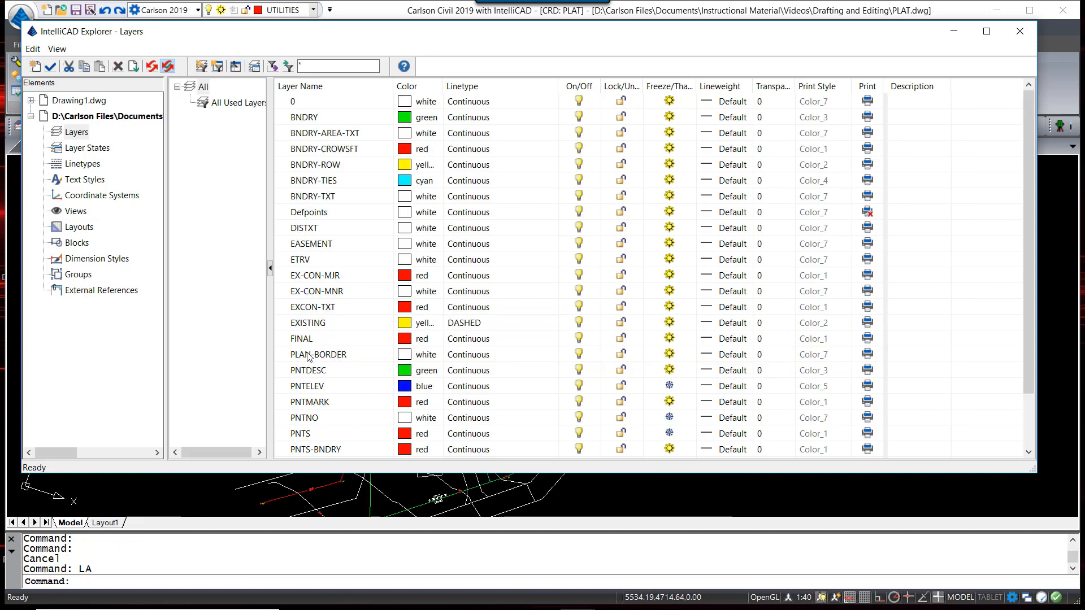
scroll(320, 350, down, 2)
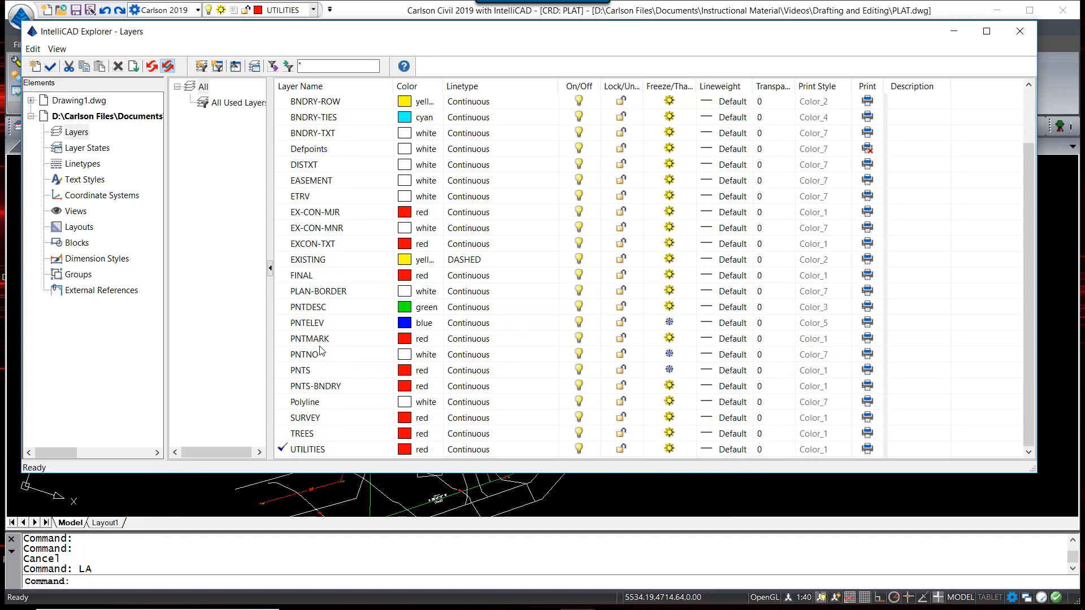
click(343, 419)
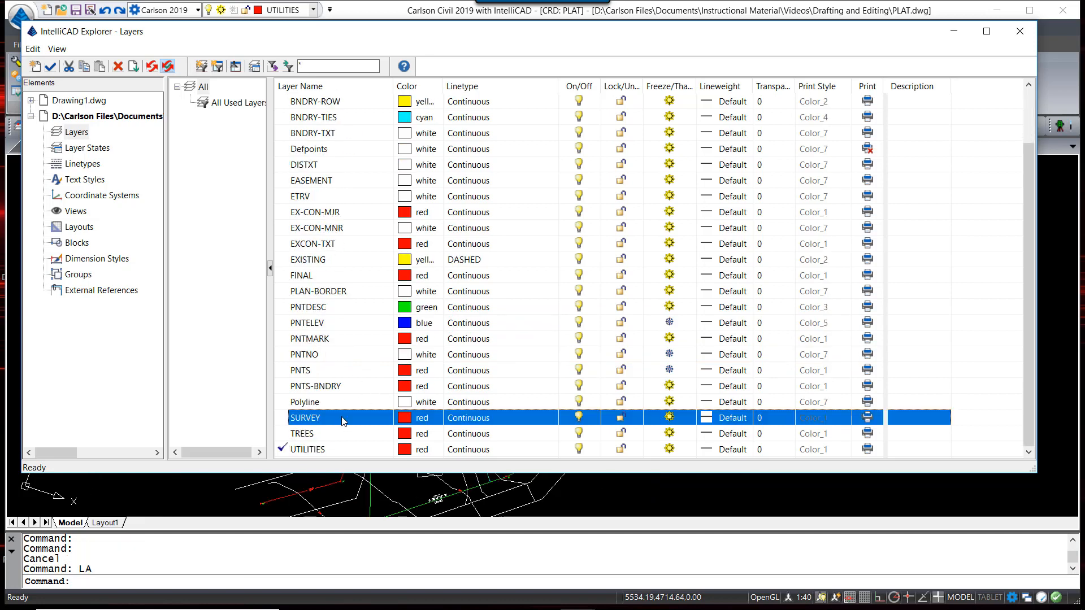
click(668, 417)
Close the layer list and zoom in and out to check the plat without point labels
click(1011, 39)
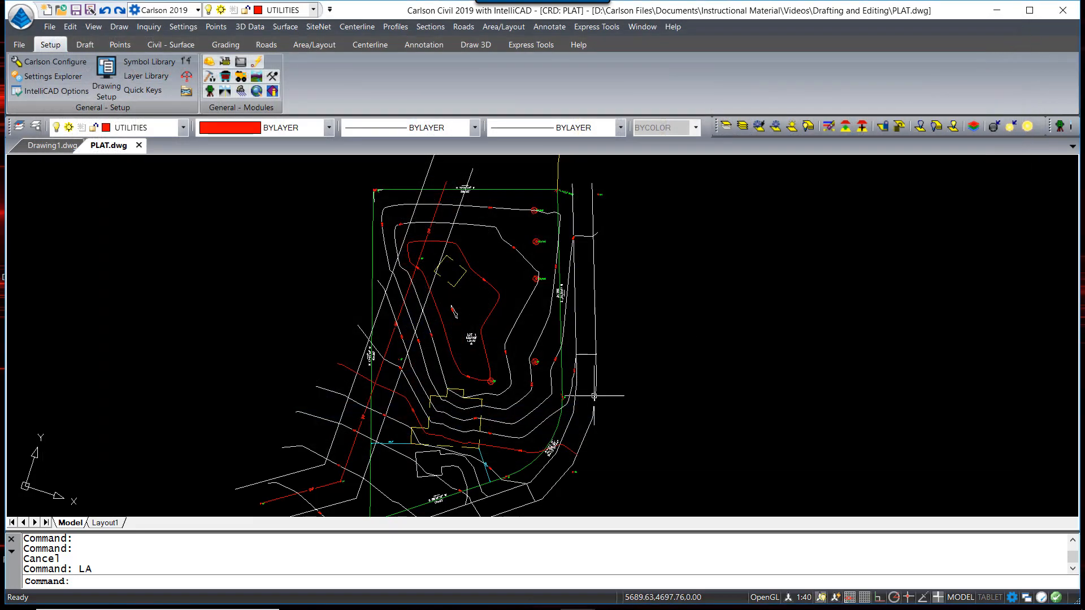
scroll(508, 404, up, 6)
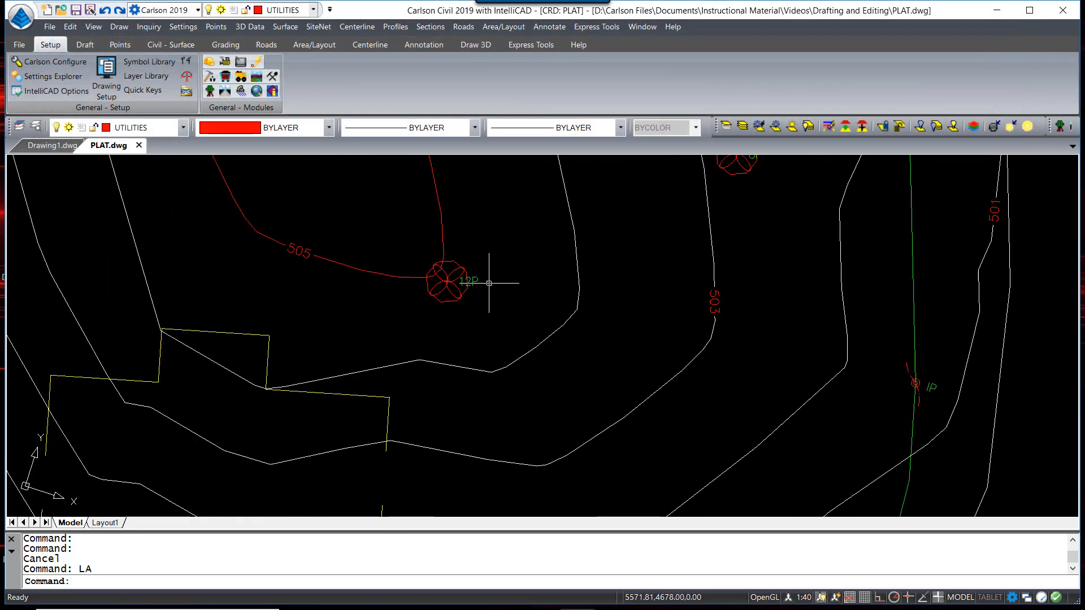
scroll(453, 306, down, 5)
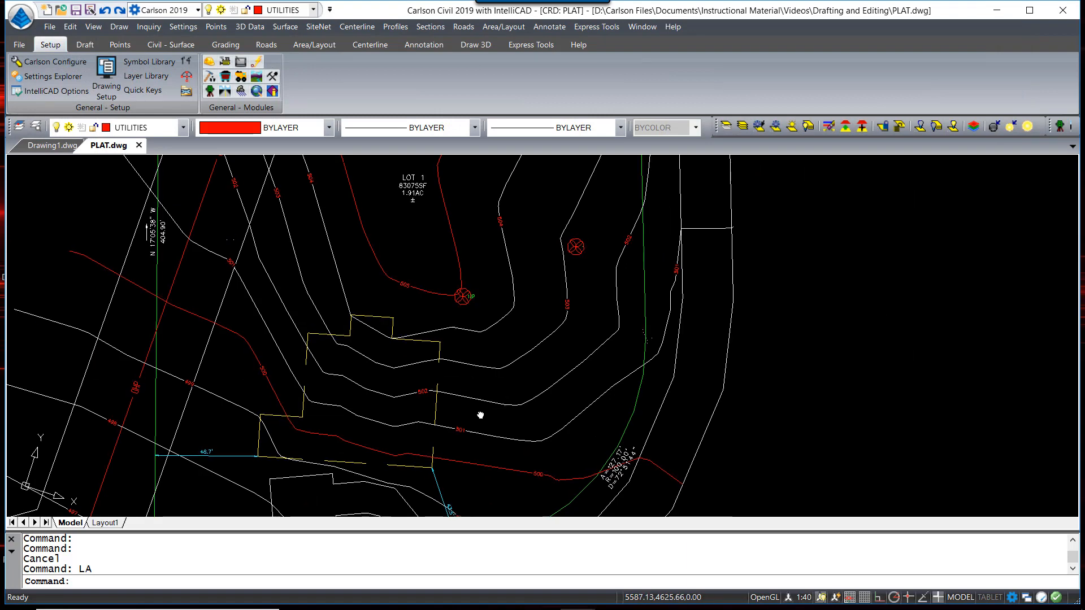
scroll(555, 346, down, 3)
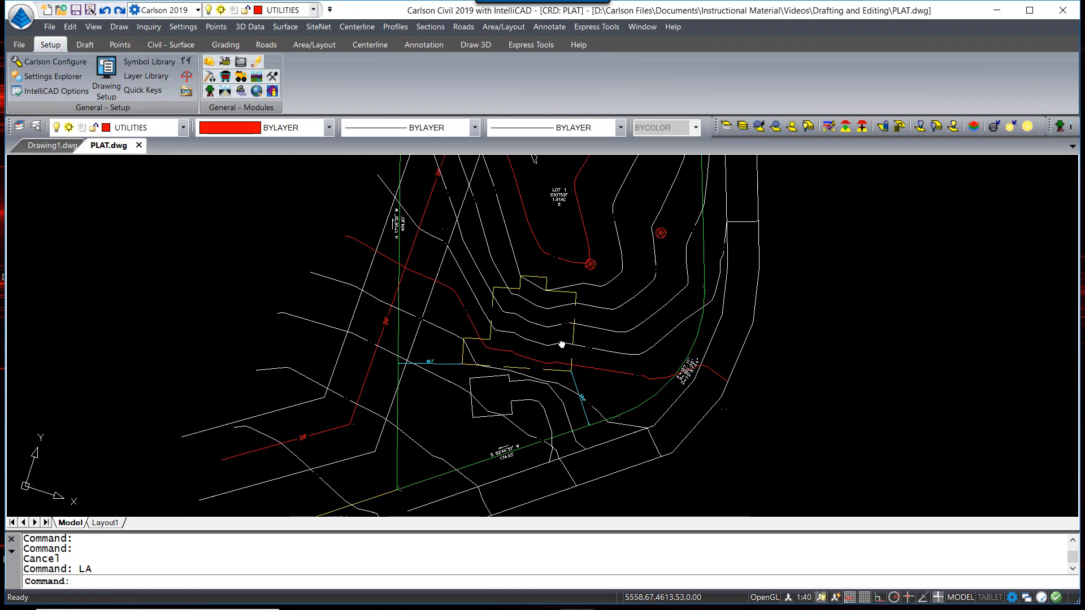
scroll(555, 346, up, 2)
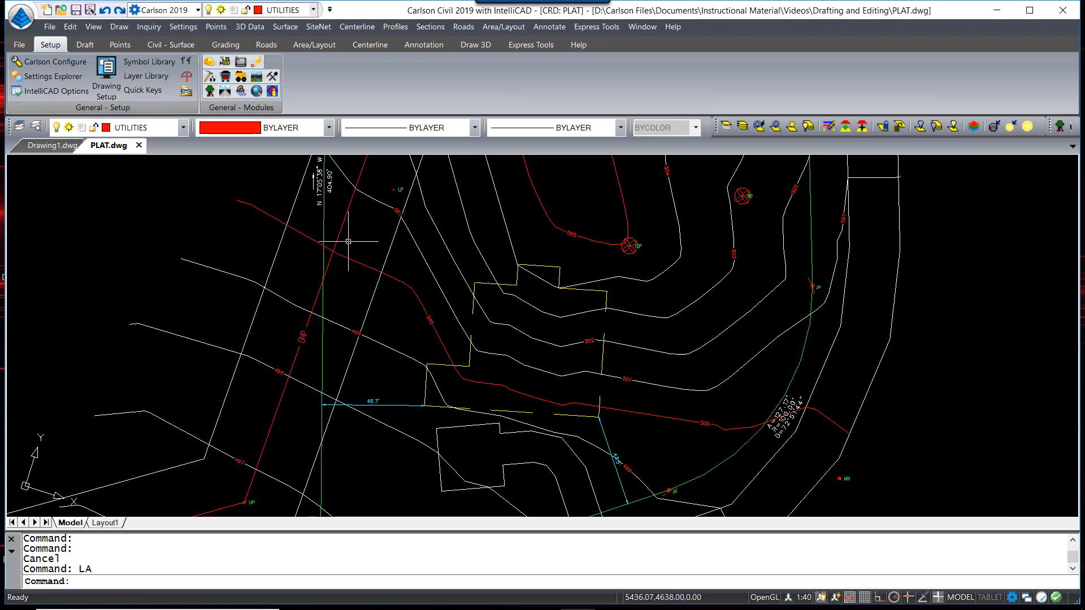
Use Erase By Closed Polyline on the house outline, including Text, to clear its interior contours
click(86, 45)
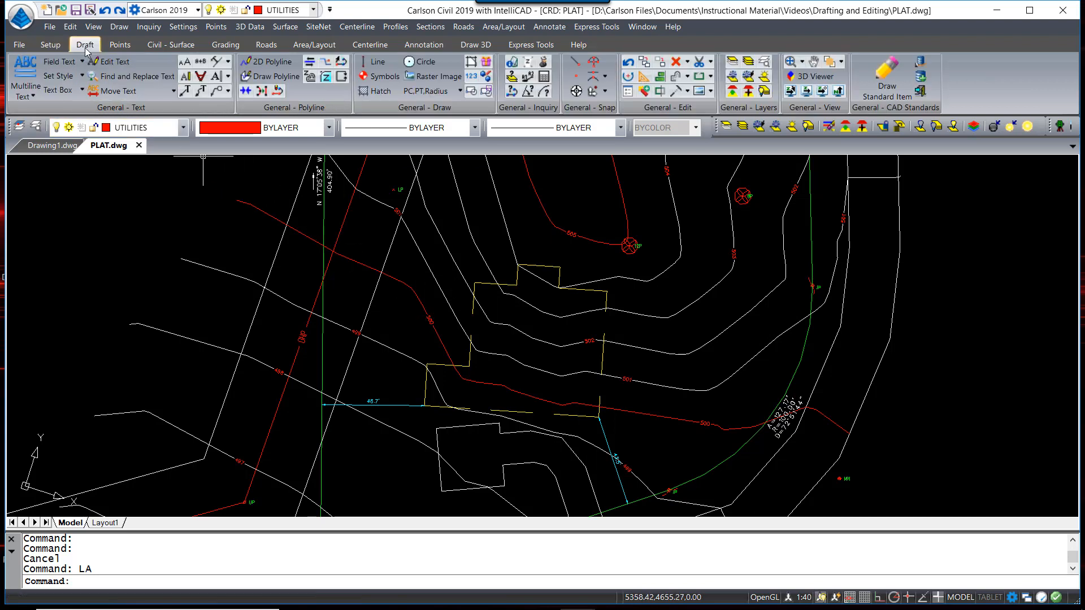
click(687, 61)
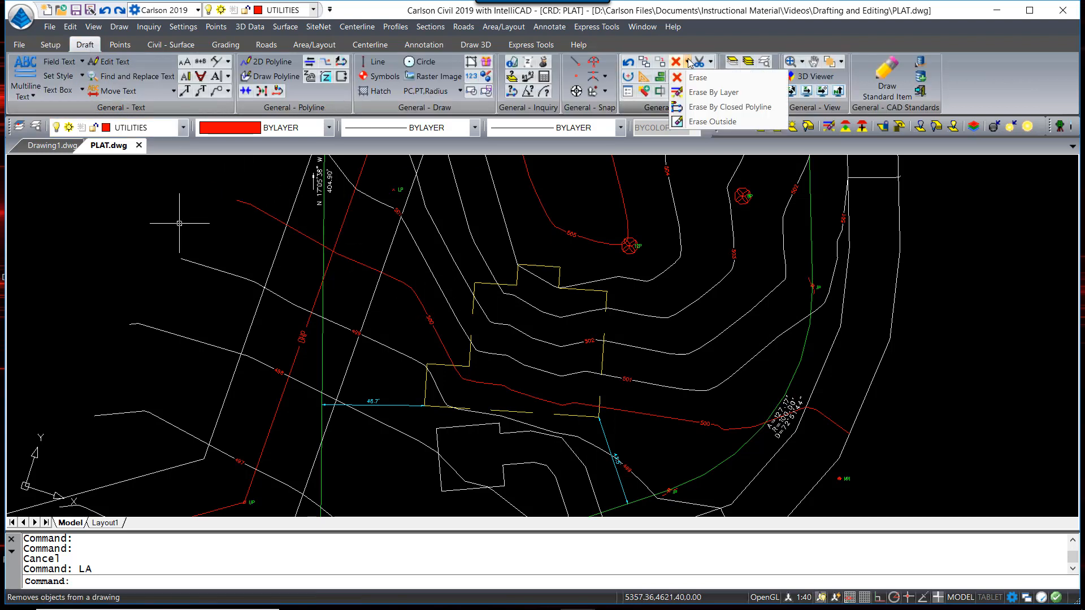
click(705, 107)
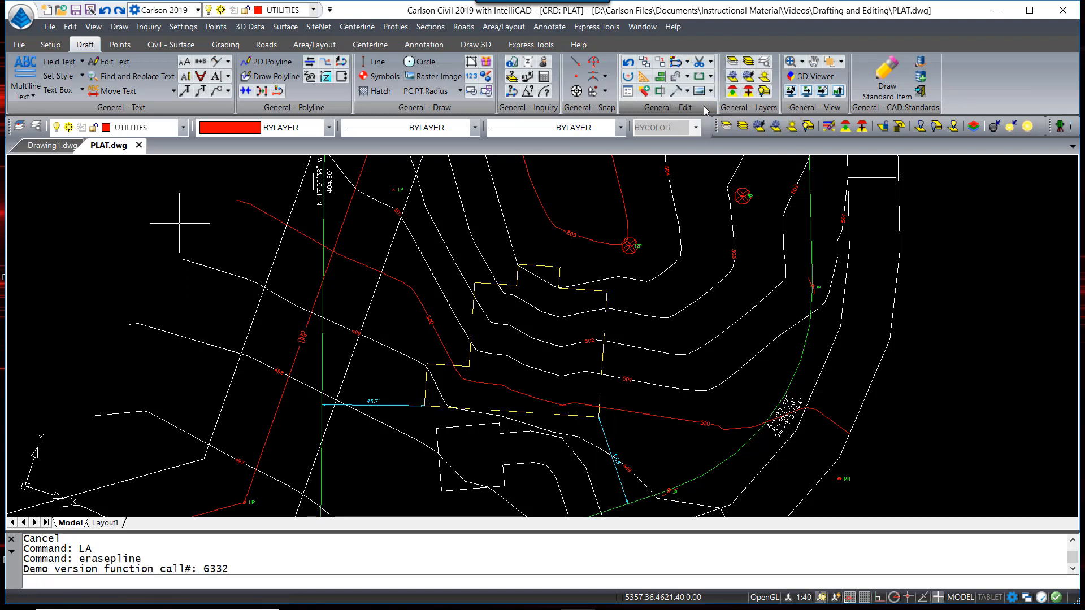
click(592, 291)
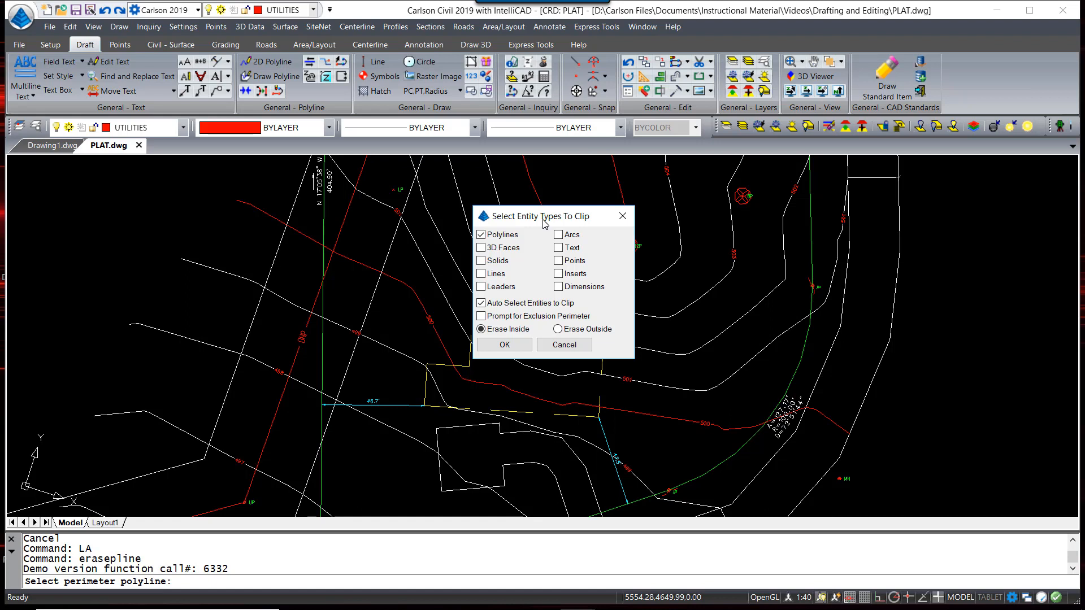
drag(544, 223, 692, 173)
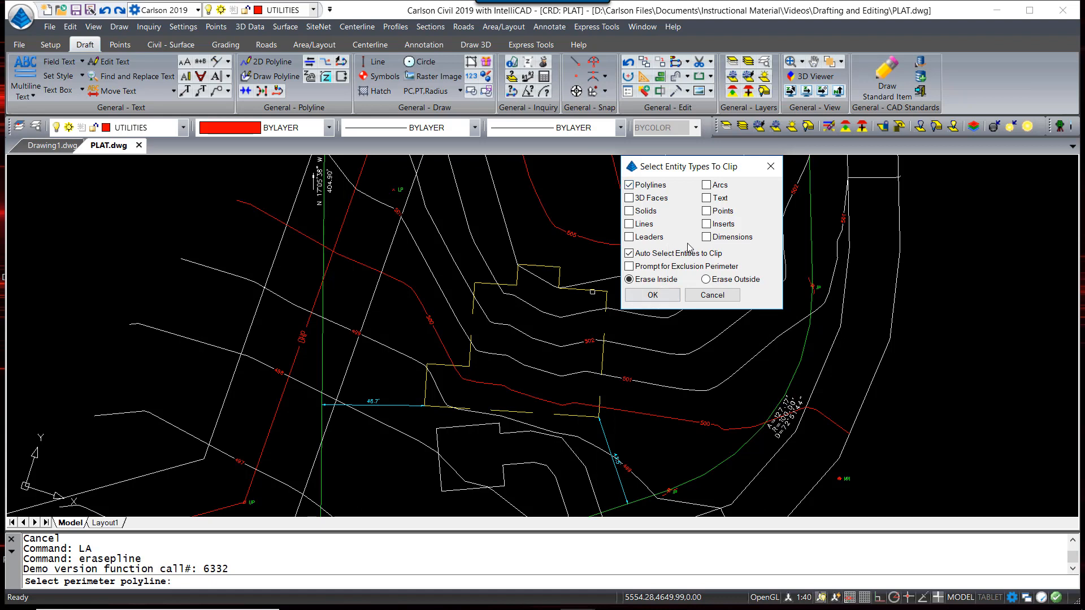
click(706, 198)
click(653, 295)
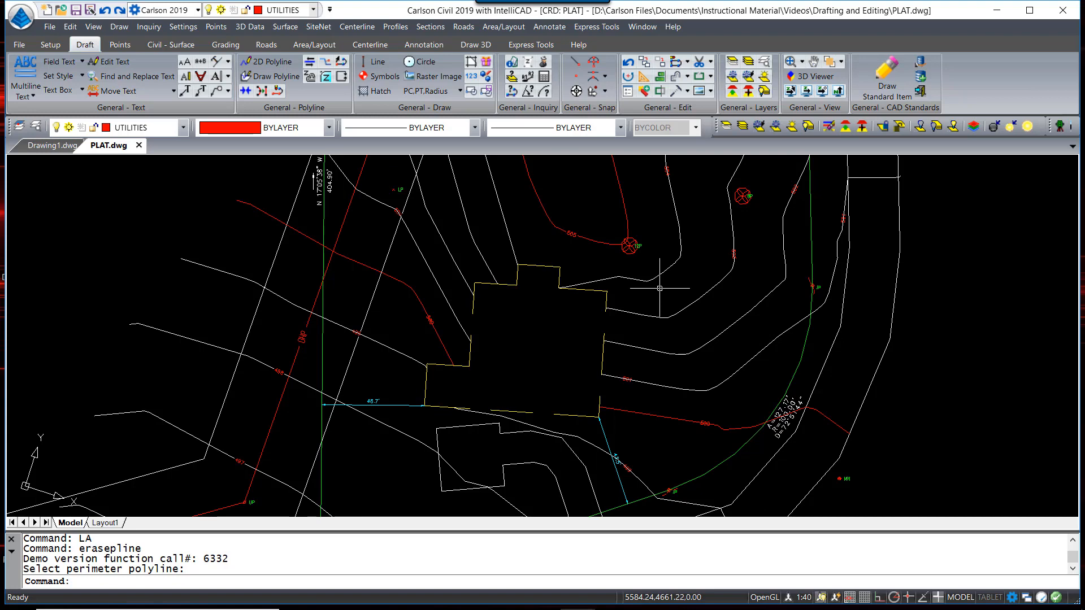
scroll(659, 288, down, 5)
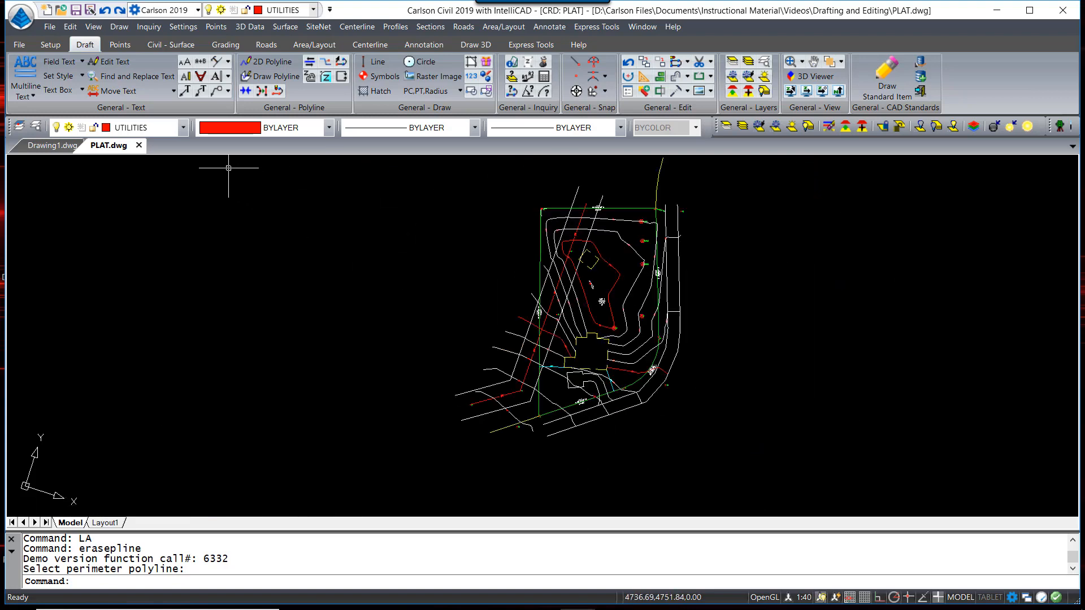
click(183, 27)
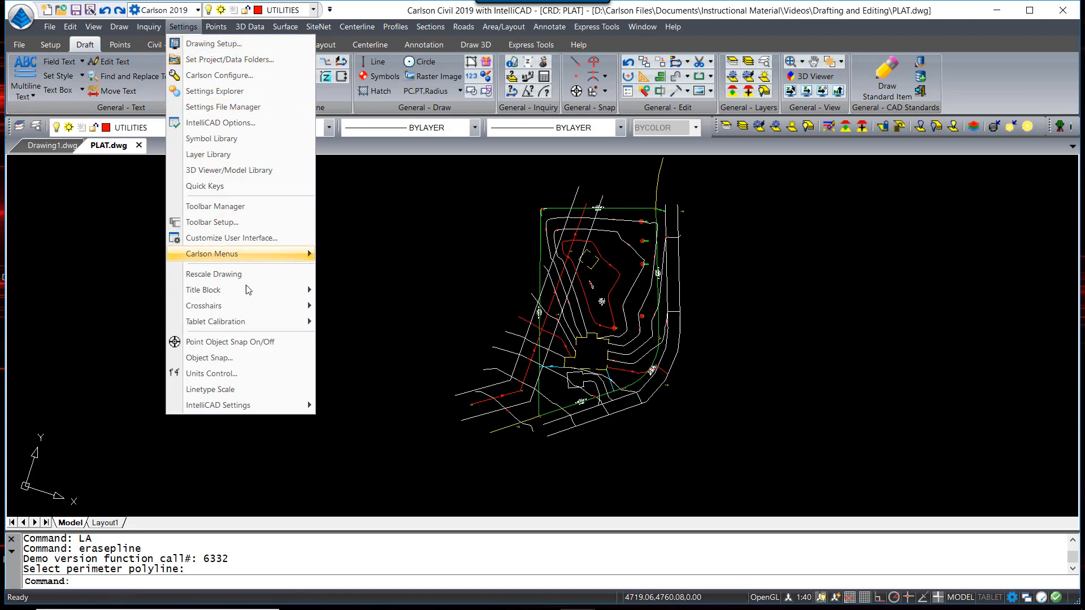
Insert the tblock.dwg title block, 24 X 36 portrait at scale 20, around the plat
mouse_move(247, 291)
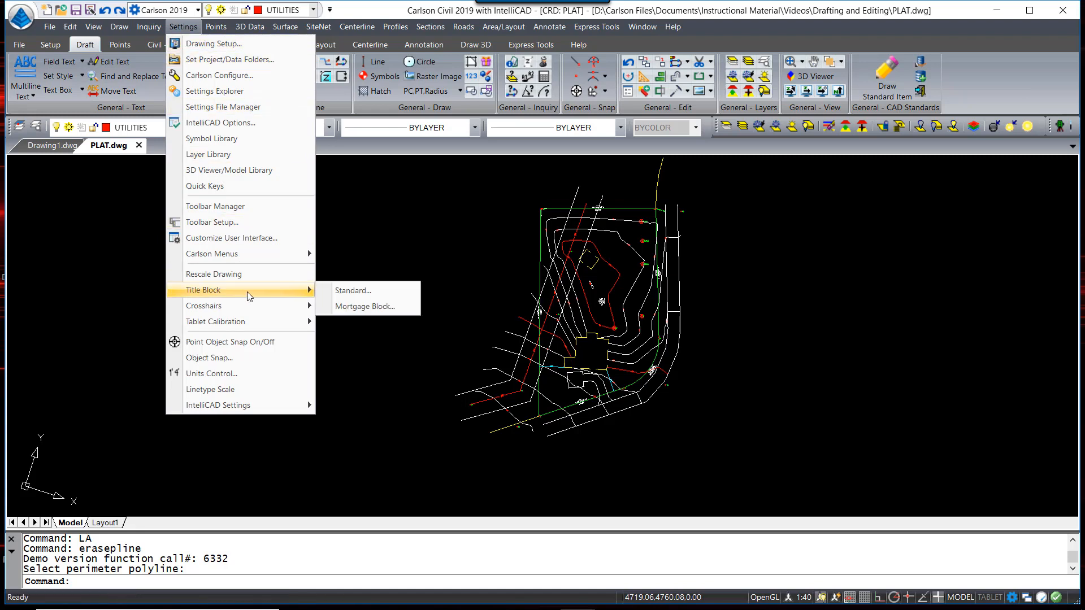
click(347, 291)
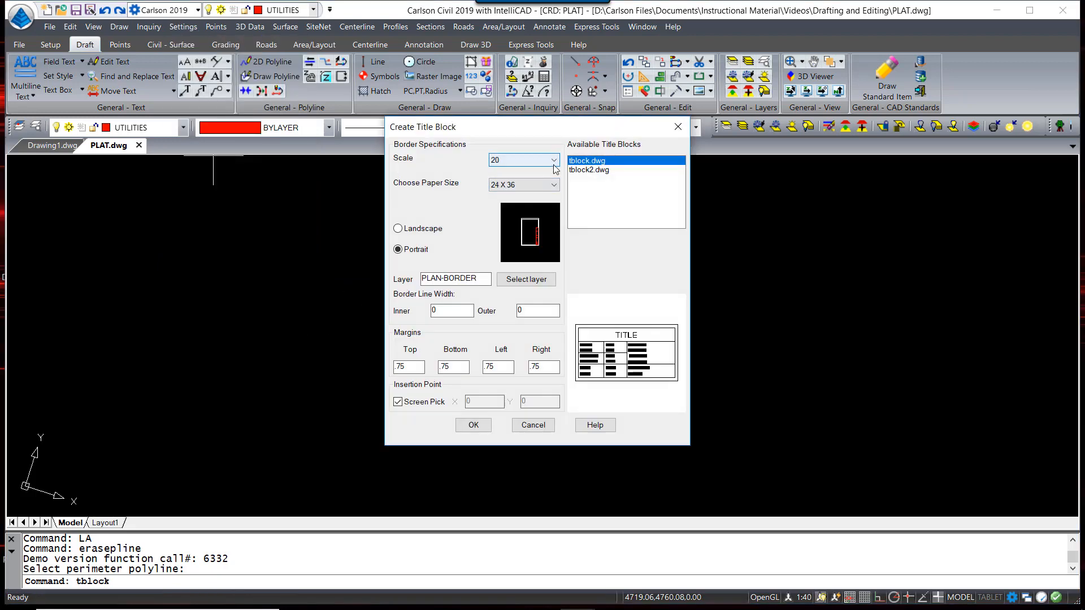
click(600, 170)
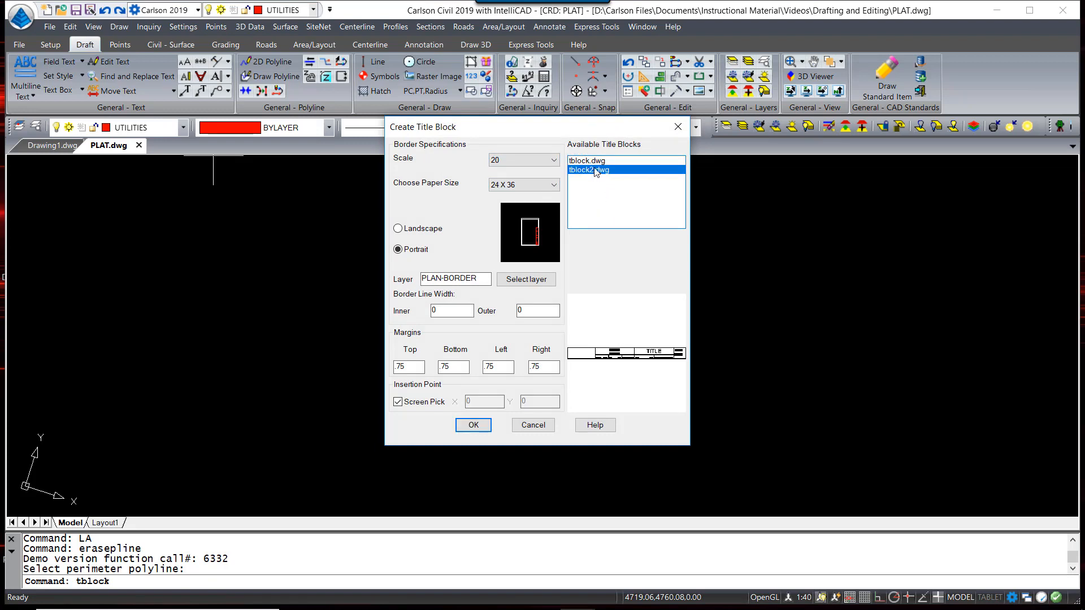
click(598, 161)
key(Tab)
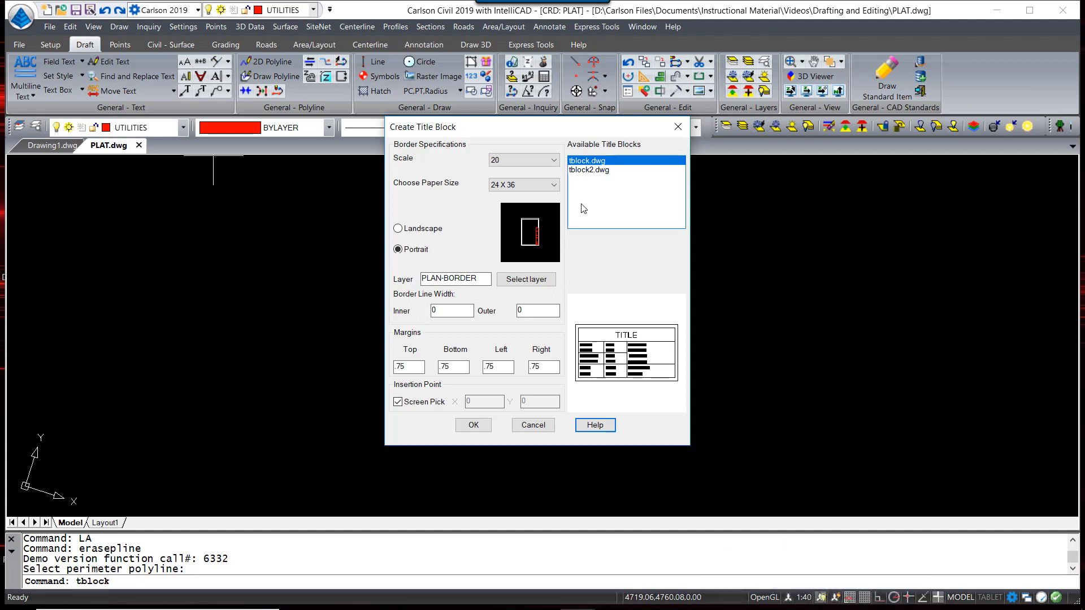
click(587, 170)
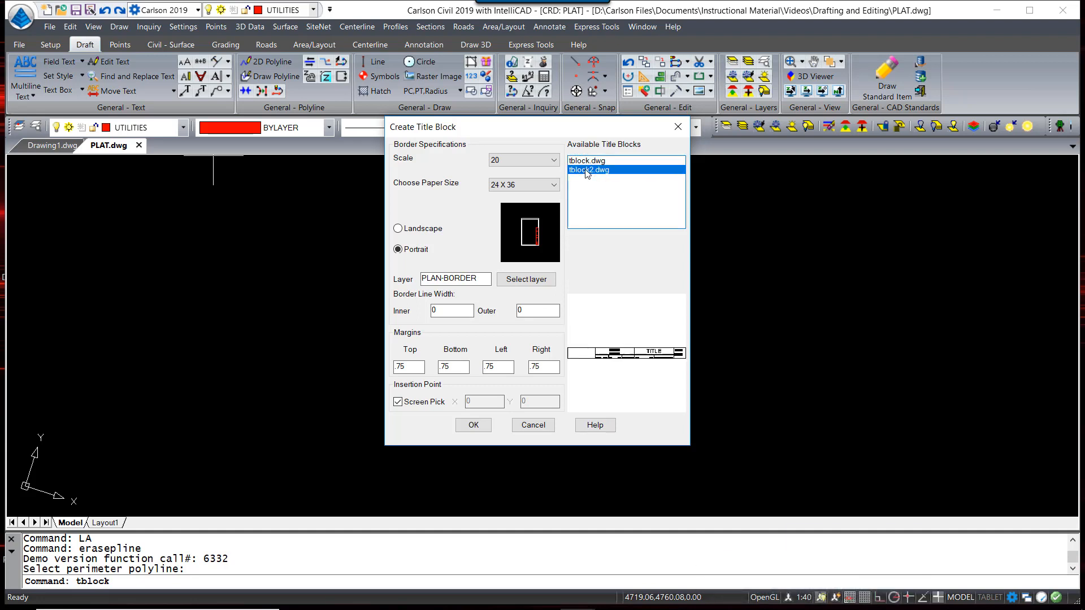
click(597, 163)
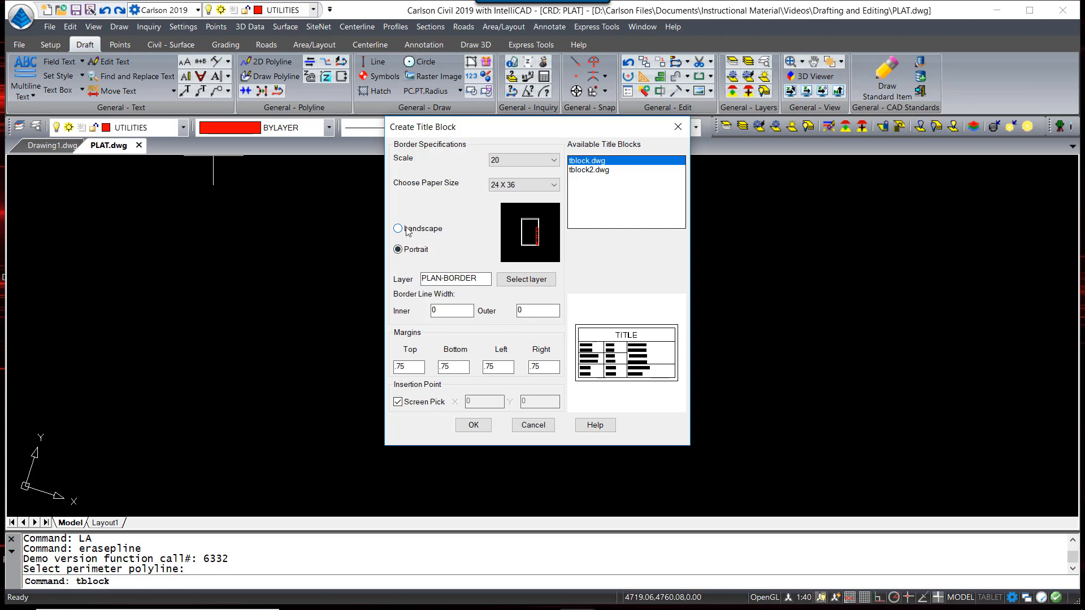
click(527, 188)
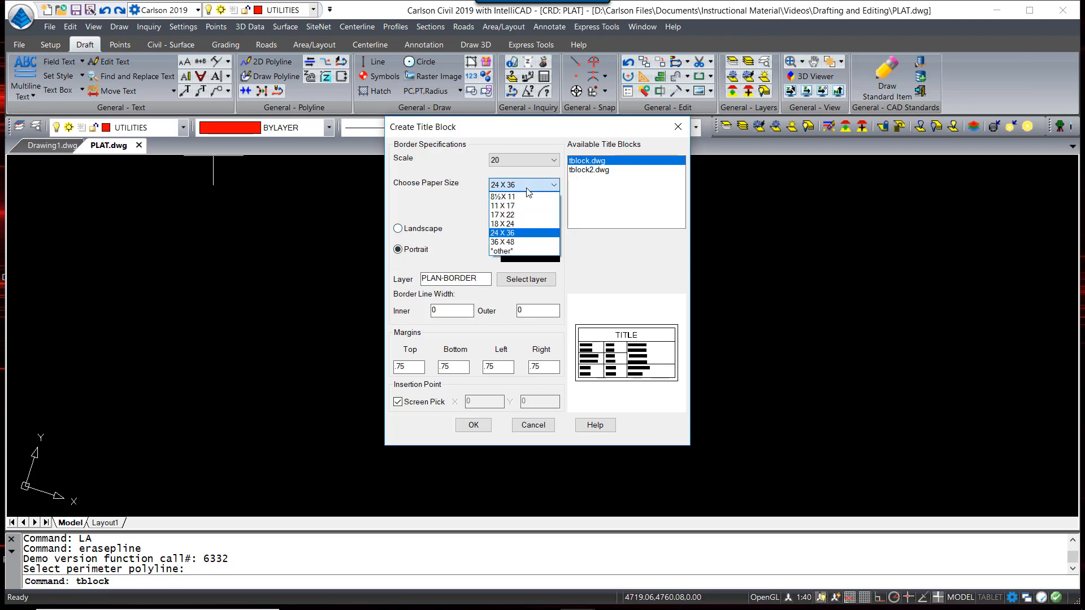
click(527, 188)
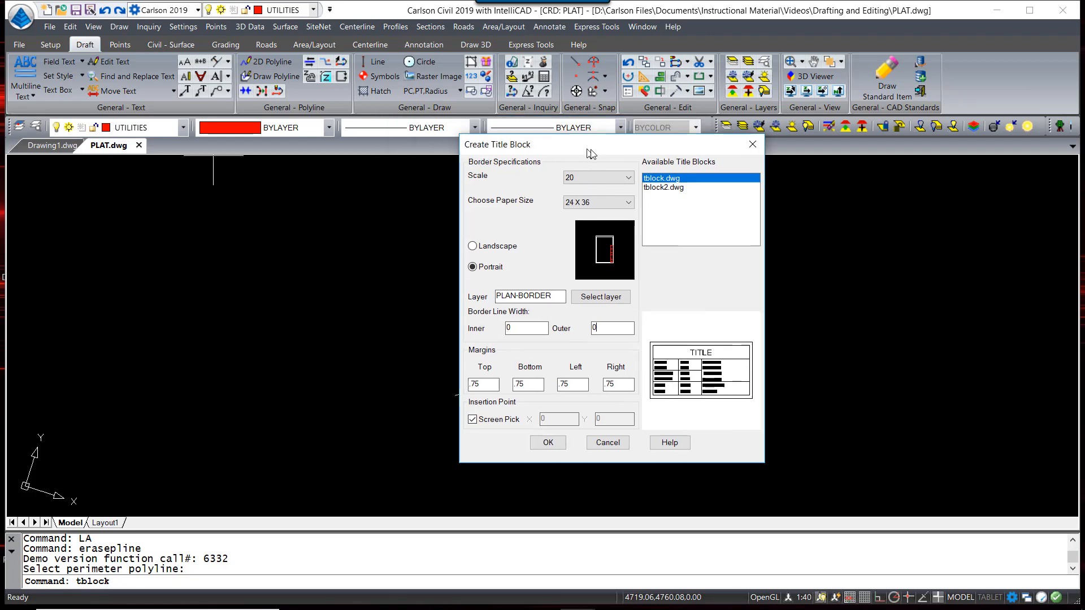
mouse_move(513, 133)
mouse_down()
mouse_move(711, 135)
mouse_move(286, 125)
mouse_up()
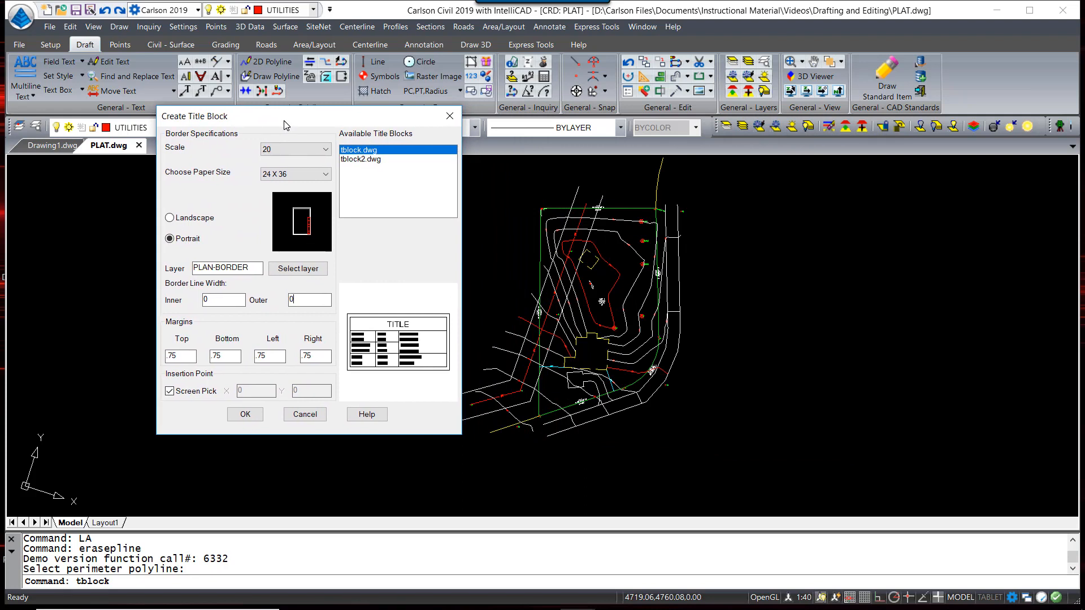
click(246, 415)
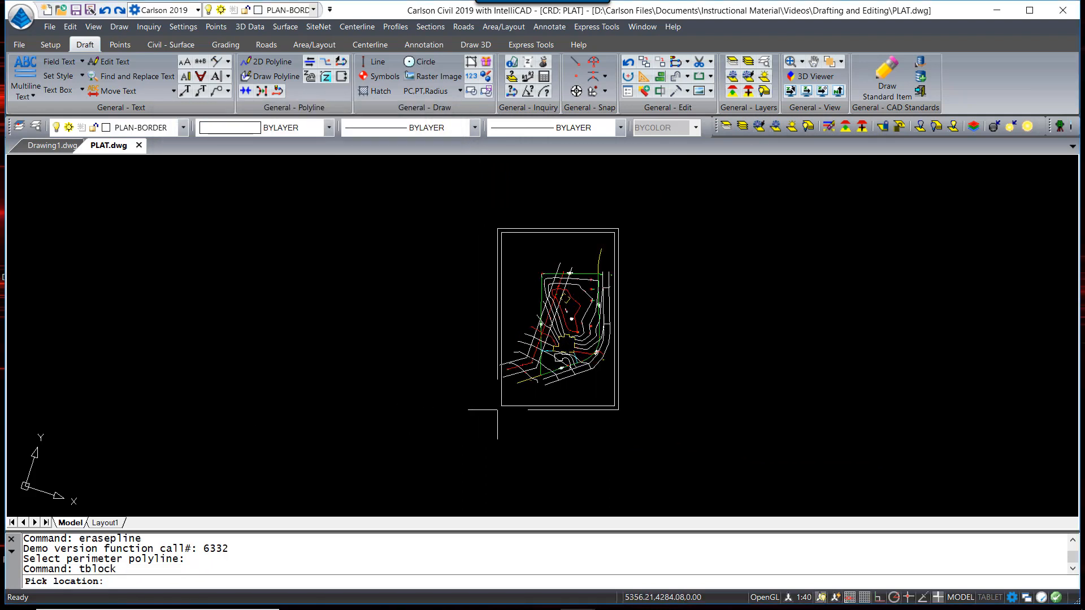
click(503, 408)
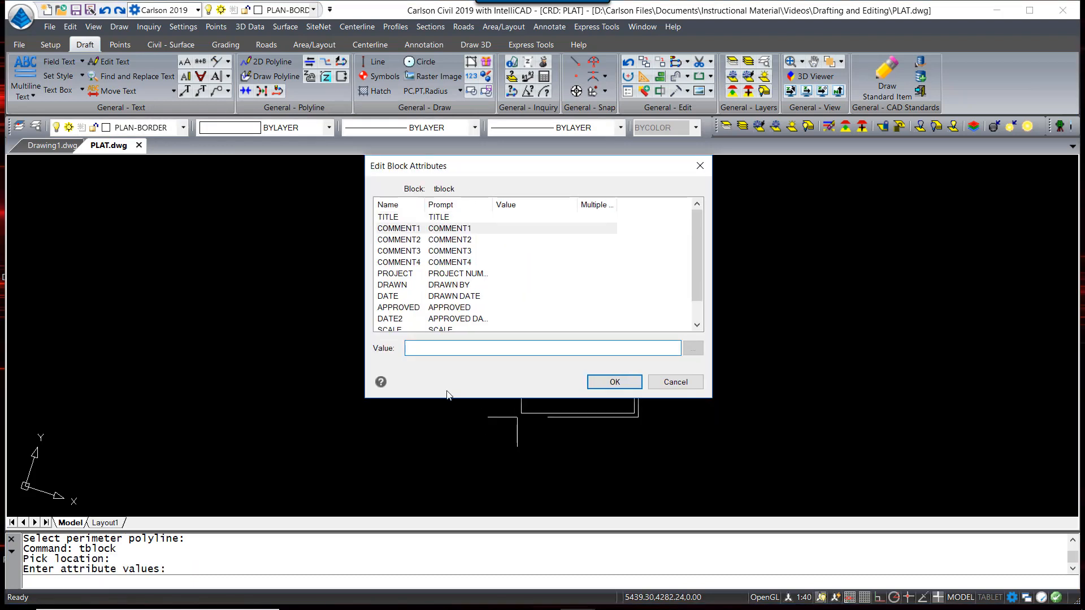
Enter title FARMER SURVEY, the site street and city lines, and EXISTING CONDITIONS SURVEY
click(409, 220)
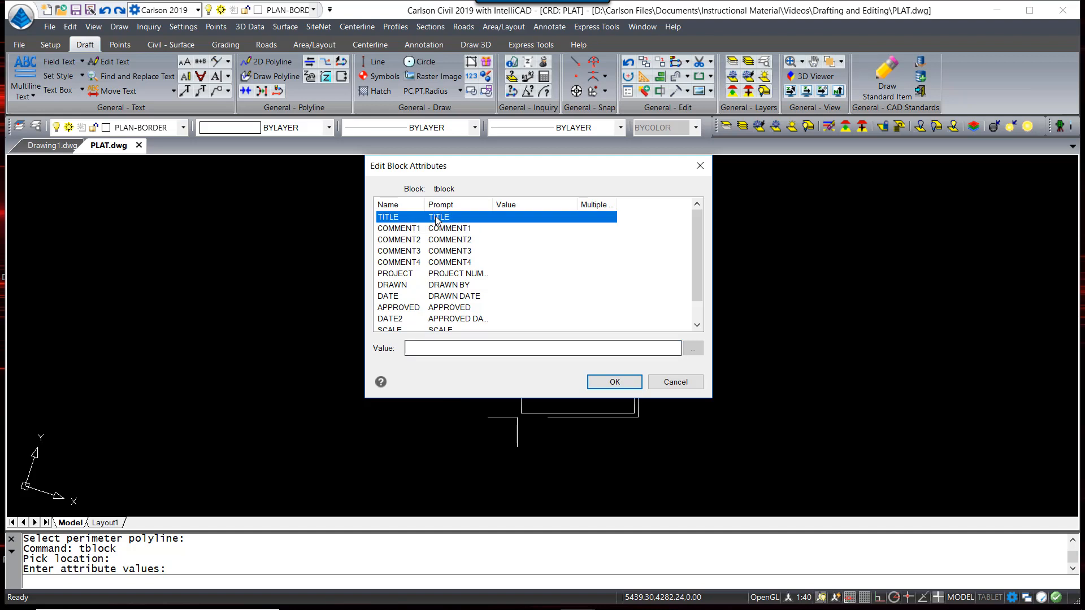
click(436, 348)
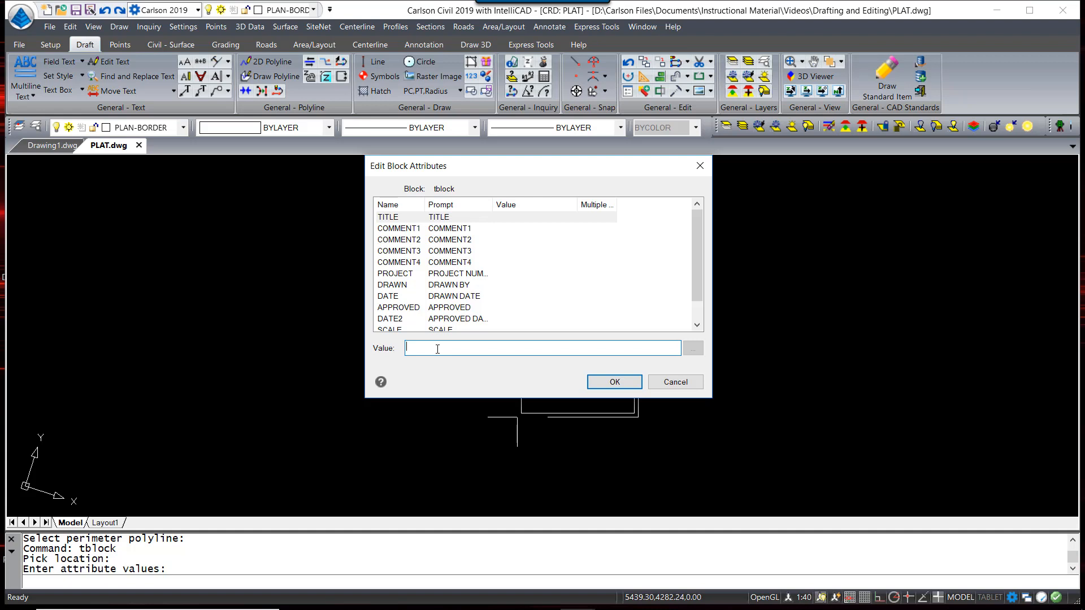
text(FARMER SURVEY)
key(Return)
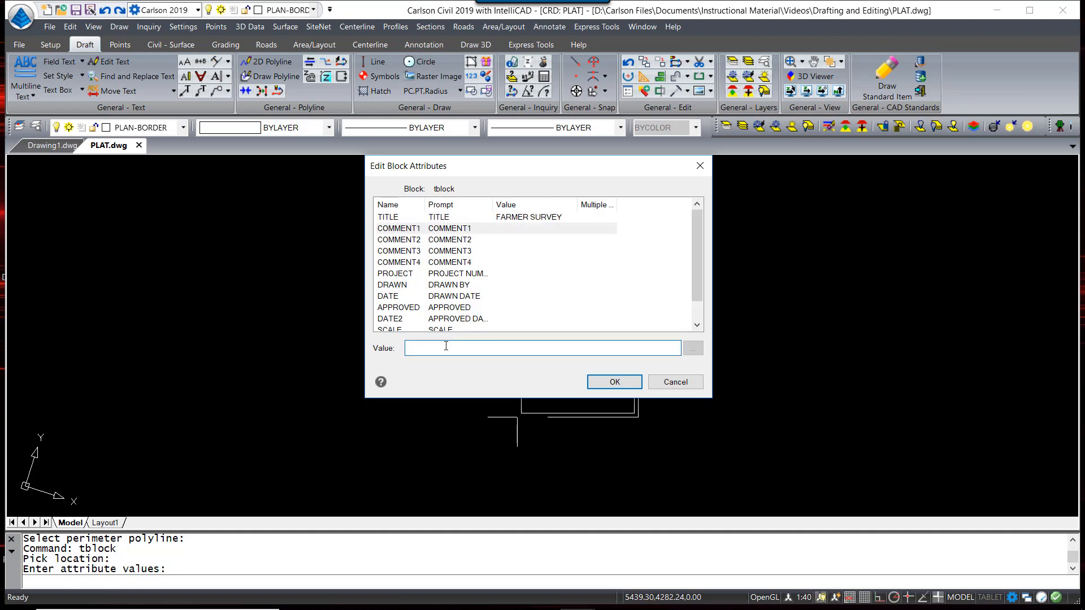
key(Return)
text(ASHLAND, KY)
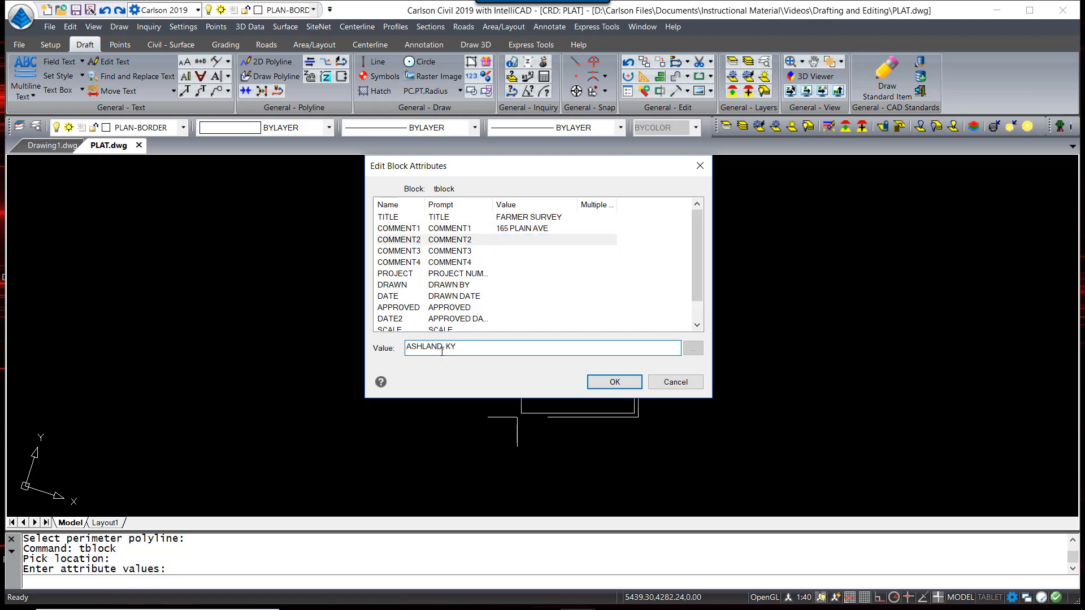
key(Return)
text(EXISTING CONDITIONS SURVEY)
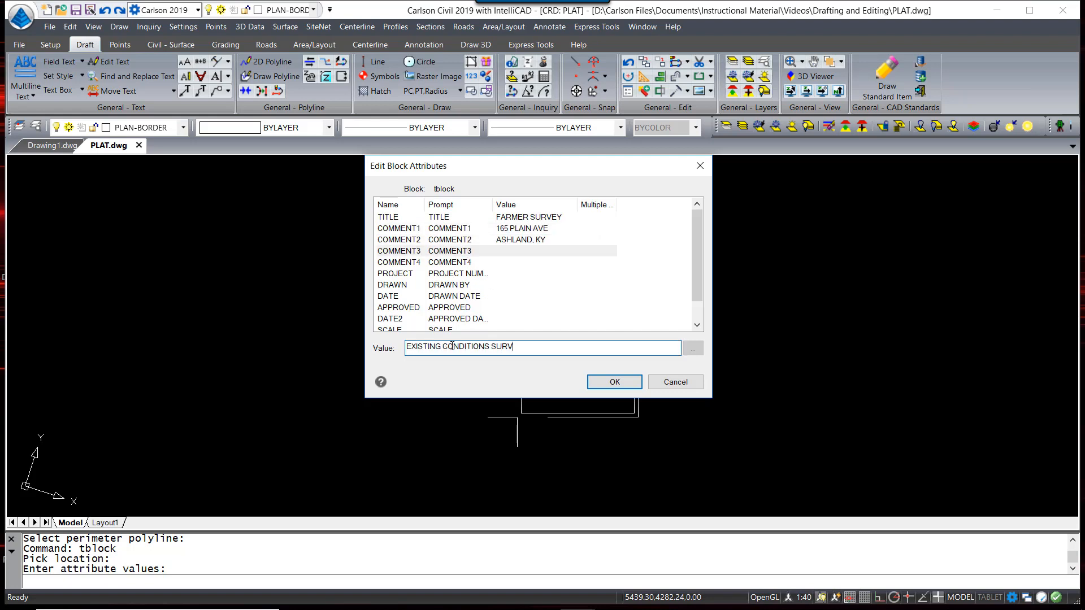
key(Return)
key(Return)
Fill project 2018-116, initials, dates AUG. 3/AUG. 12, 2018, scale 1"=20', sheet 1 OF 1
text(2018-116)
key(Return)
text(DLA)
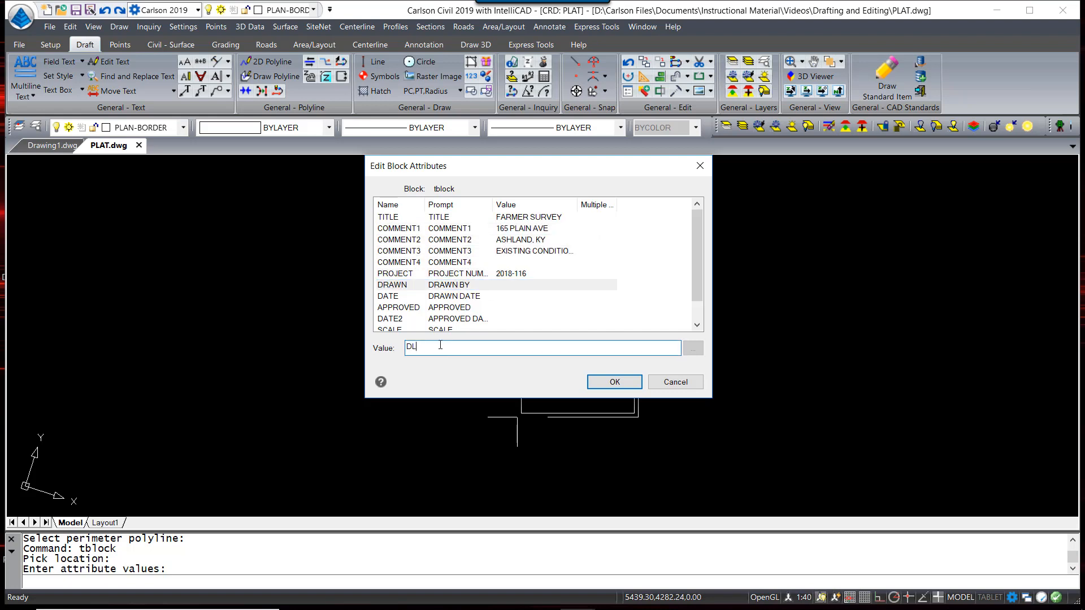
key(Return)
text(AUG. 3, 2018)
key(Return)
text(TC)
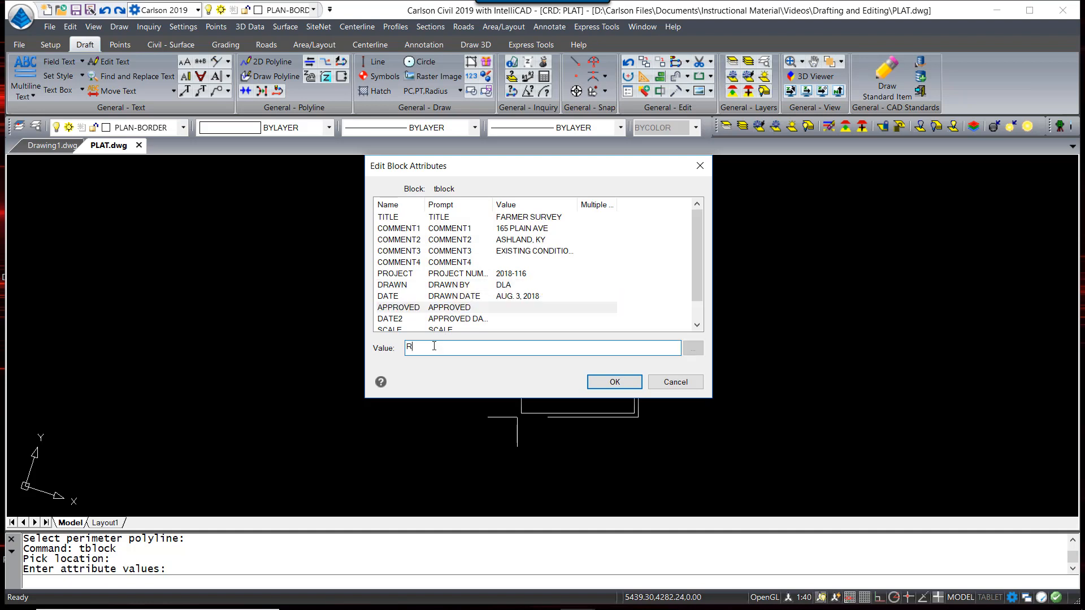
key(Return)
text(AUG. 12, 2018)
key(Return)
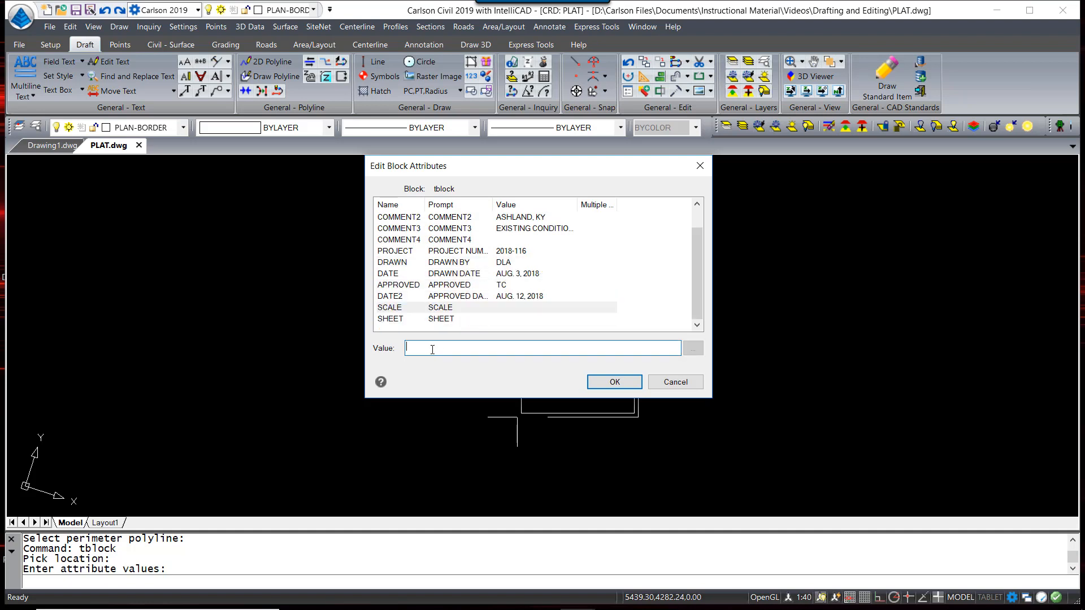
text(1"=20')
key(Return)
text(1 OF 1)
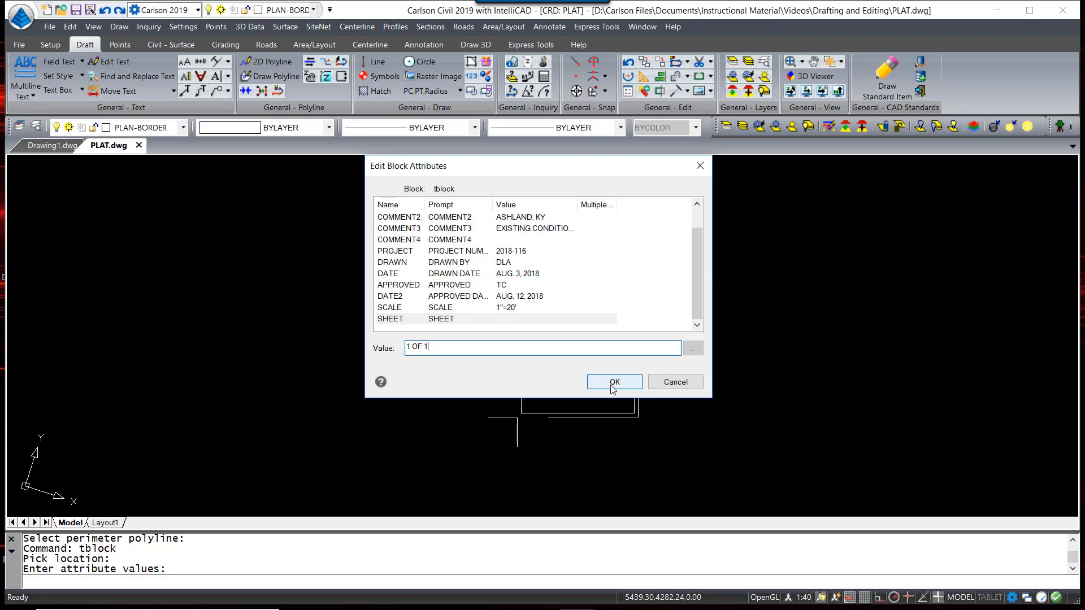
click(610, 383)
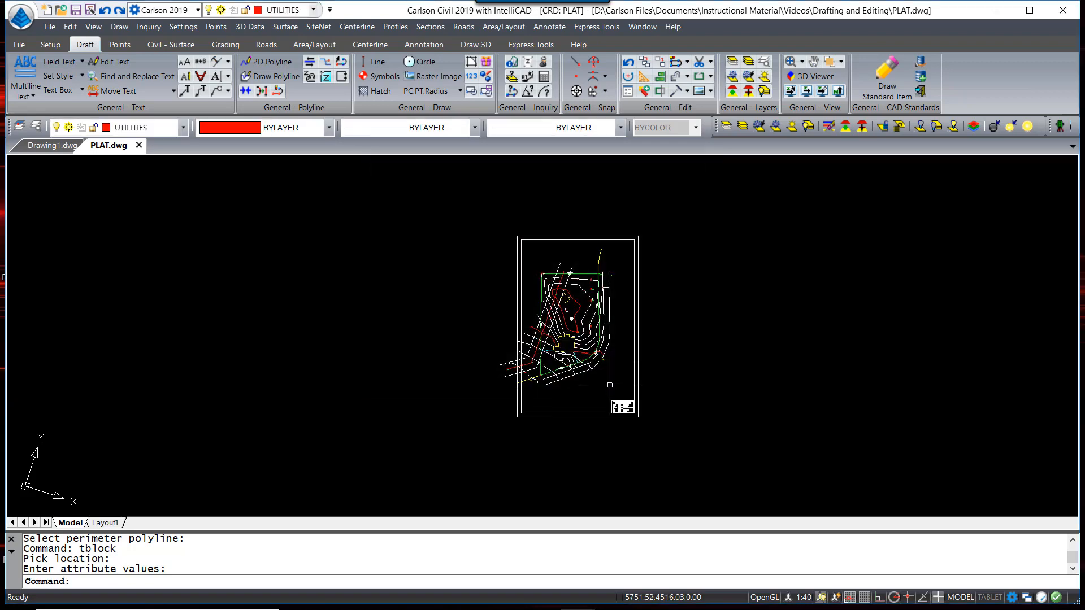
scroll(654, 428, up, 8)
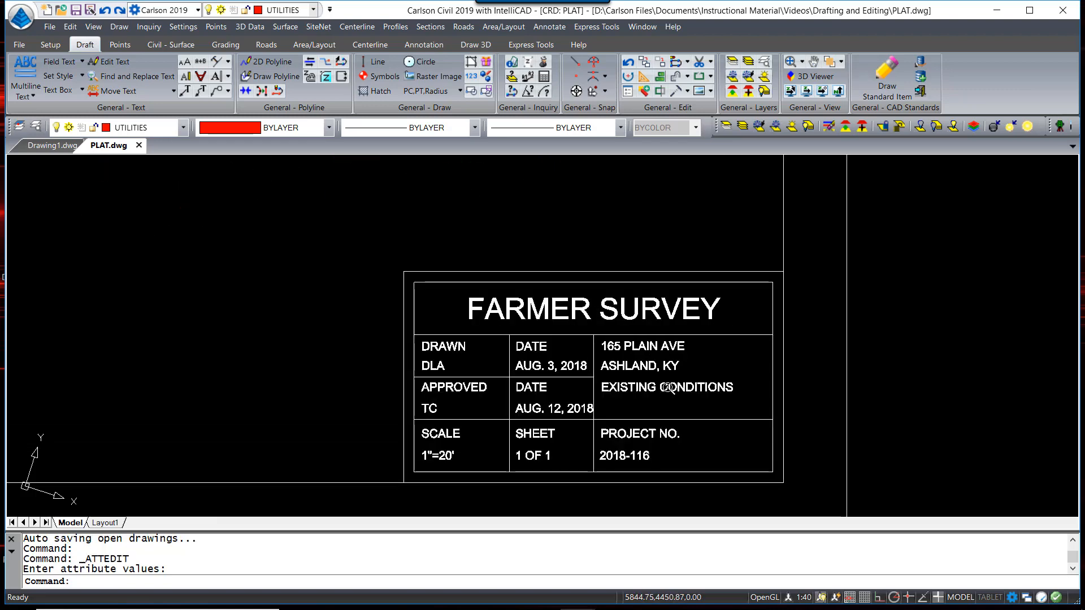
scroll(717, 469, down, 6)
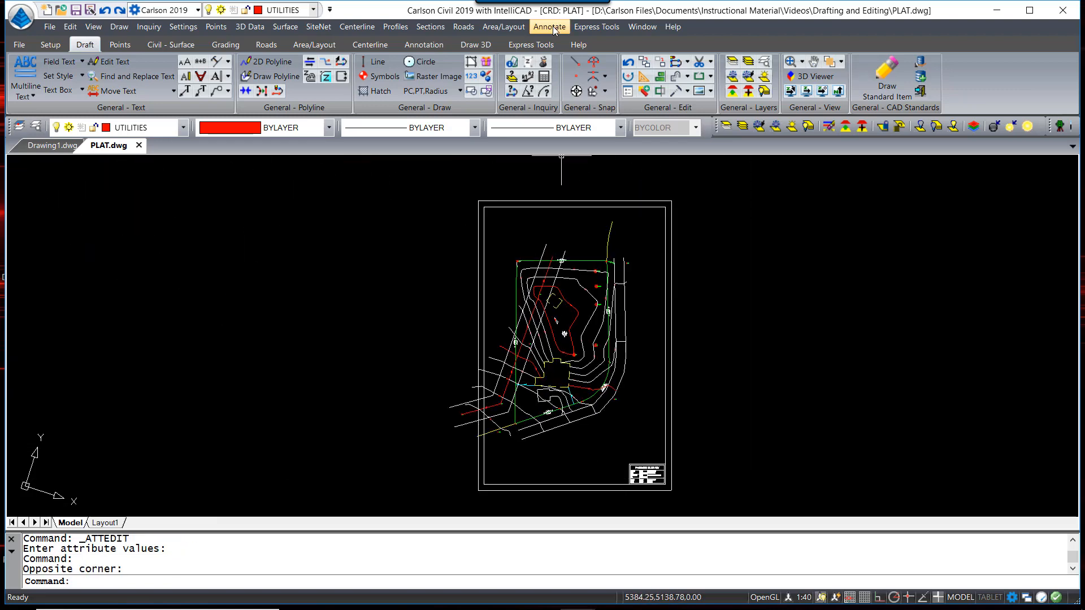
Set up the north arrow with symbol NORTH01 and a symbol size scaler of 2
click(550, 26)
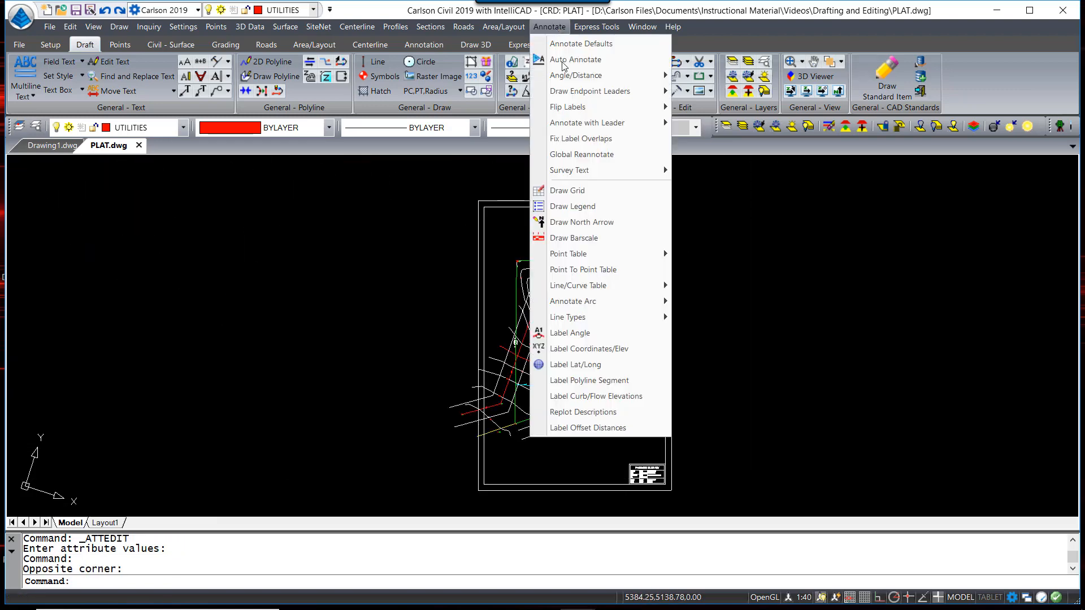
click(586, 223)
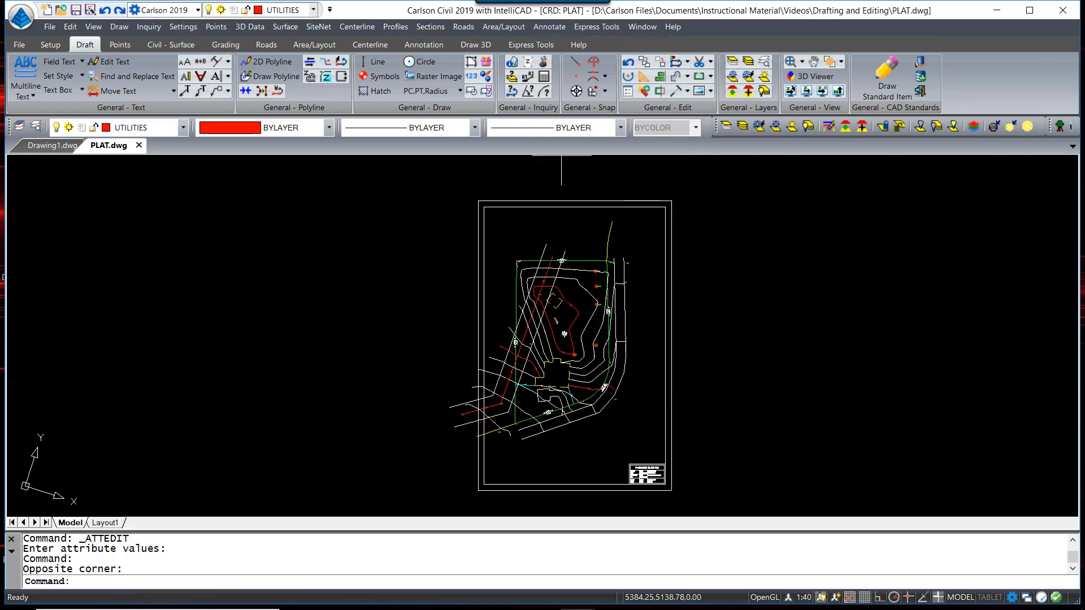
click(552, 193)
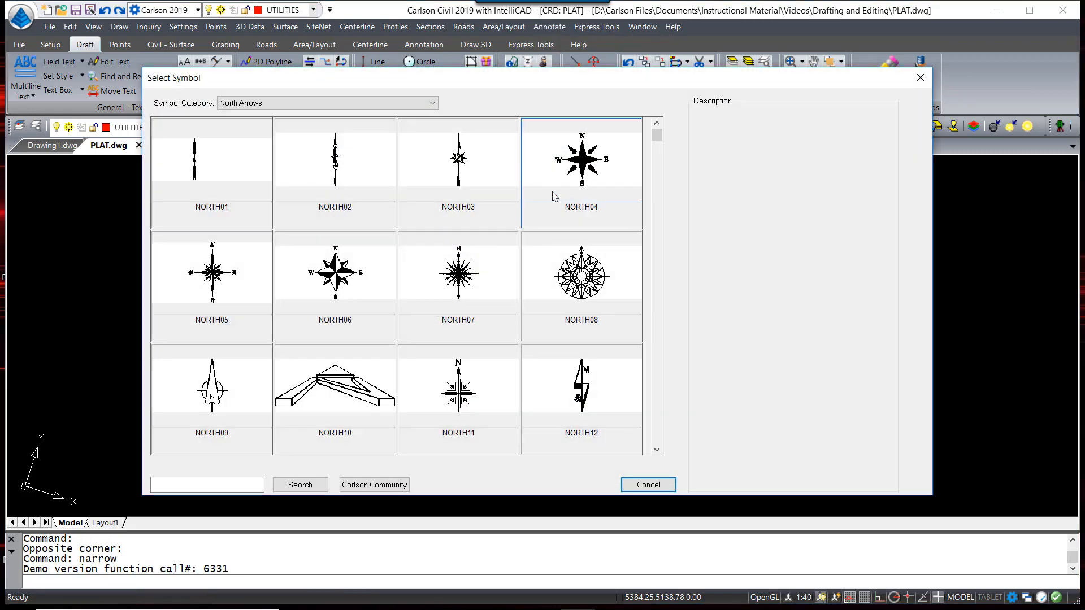
scroll(654, 411, down, 3)
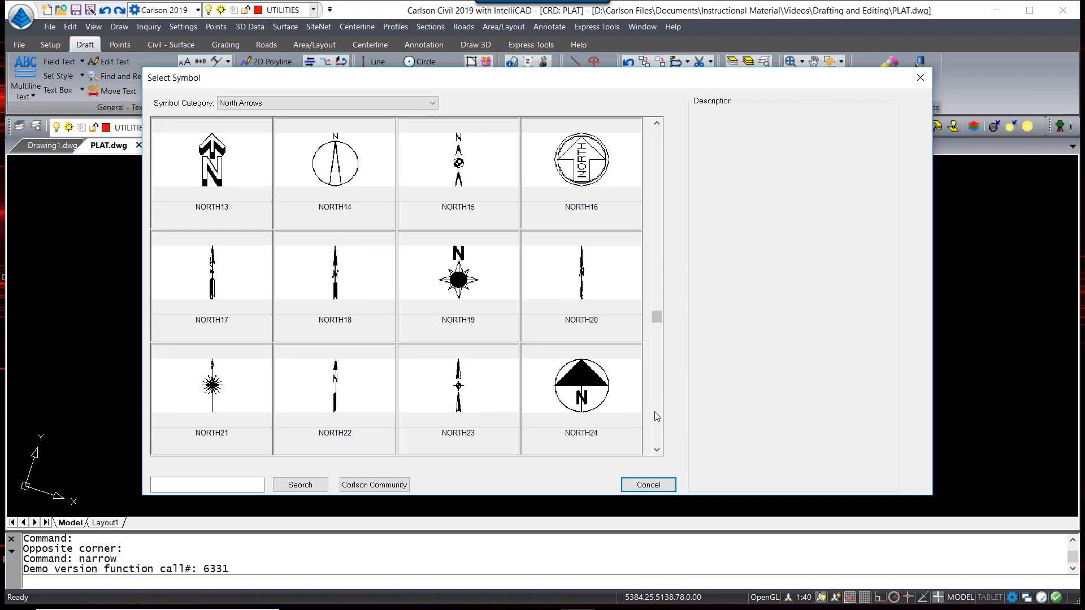
scroll(659, 424, down, 1)
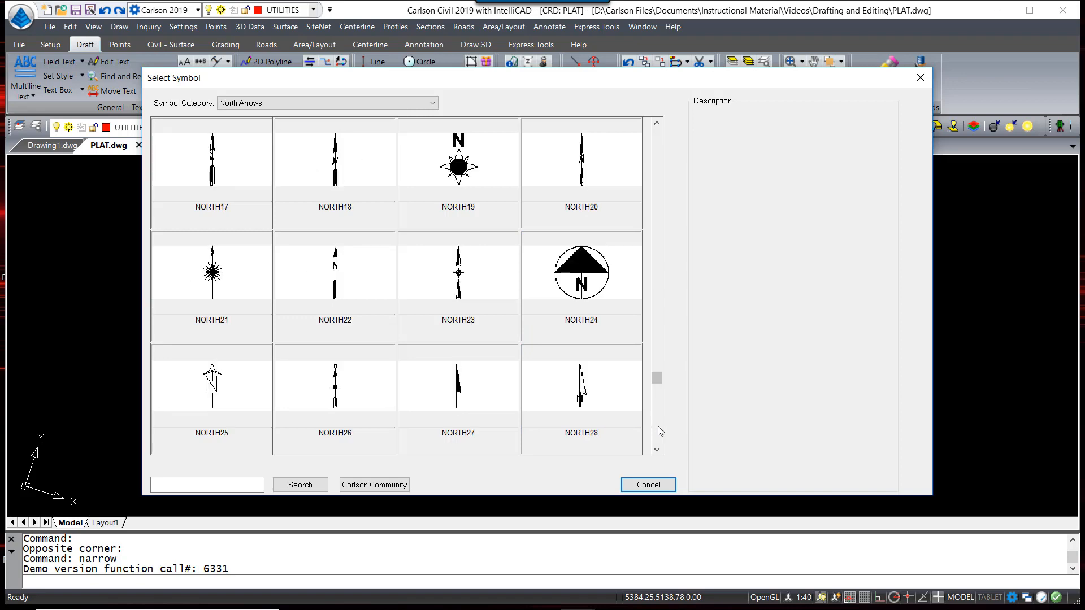
scroll(208, 164, up, 4)
double_click(209, 163)
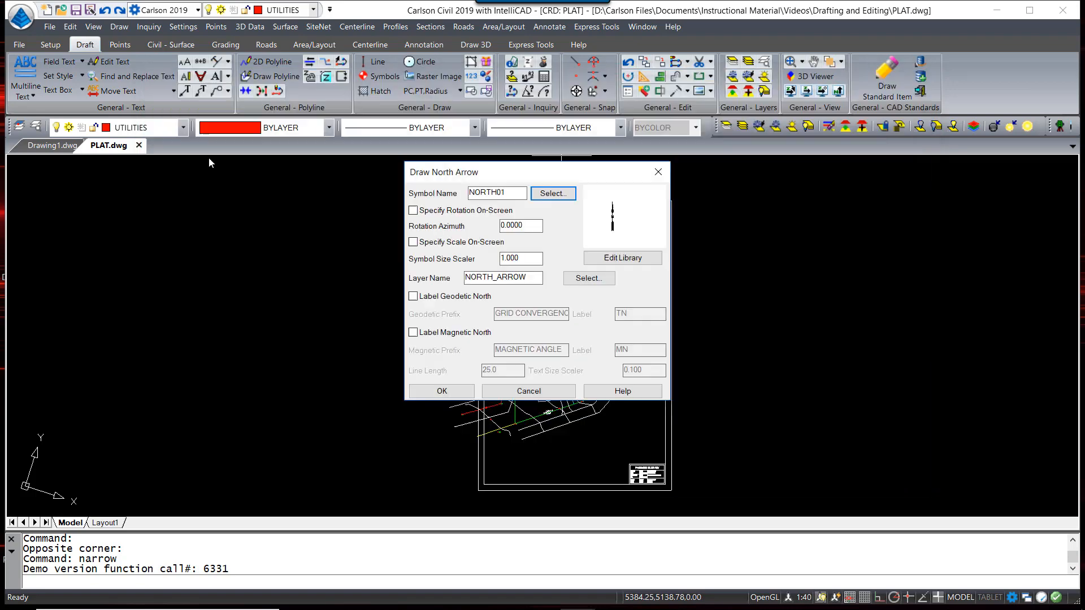
click(529, 278)
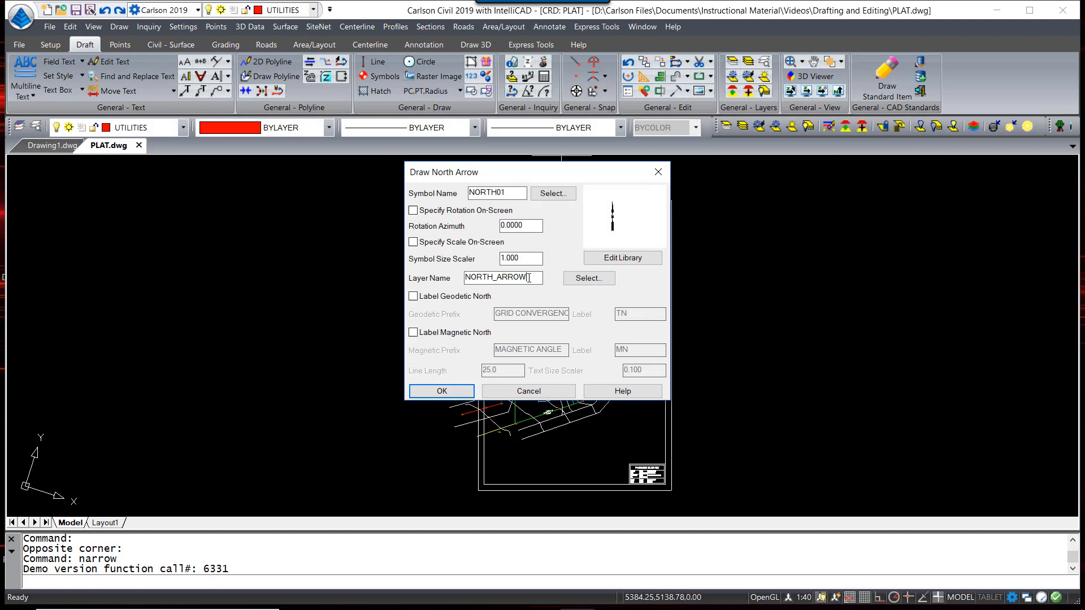
key(shift+Tab)
text(2)
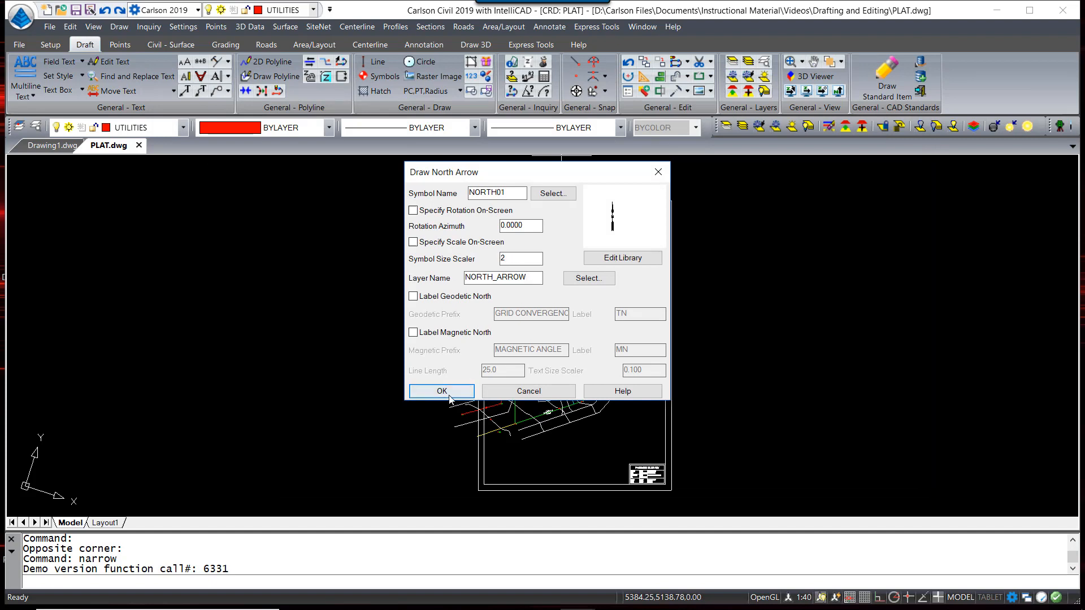
click(448, 398)
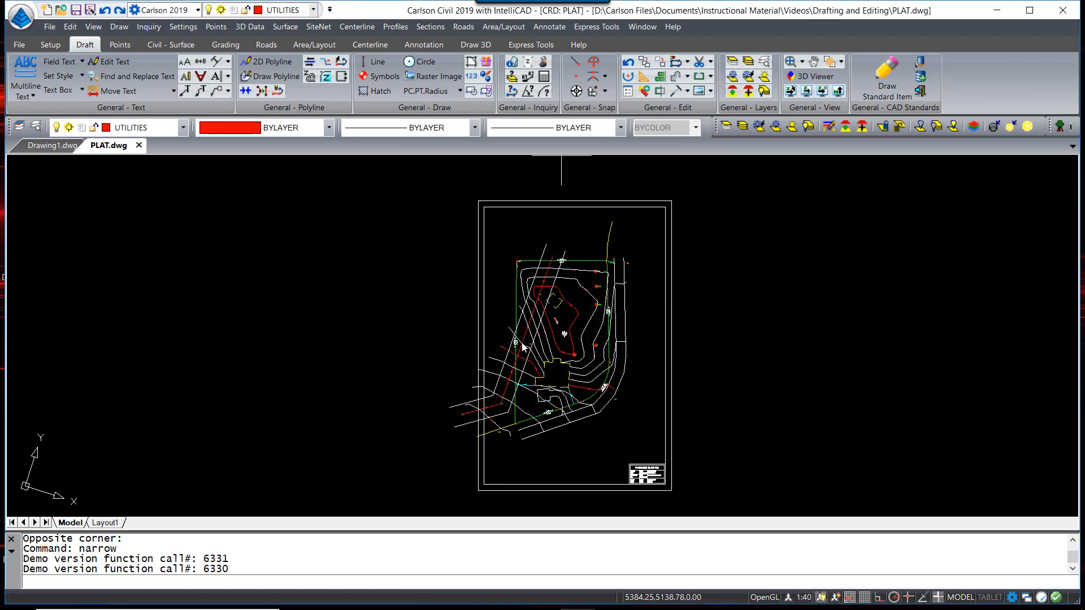
Place the north arrow near the upper left of the plat sheet
click(502, 242)
scroll(502, 240, up, 5)
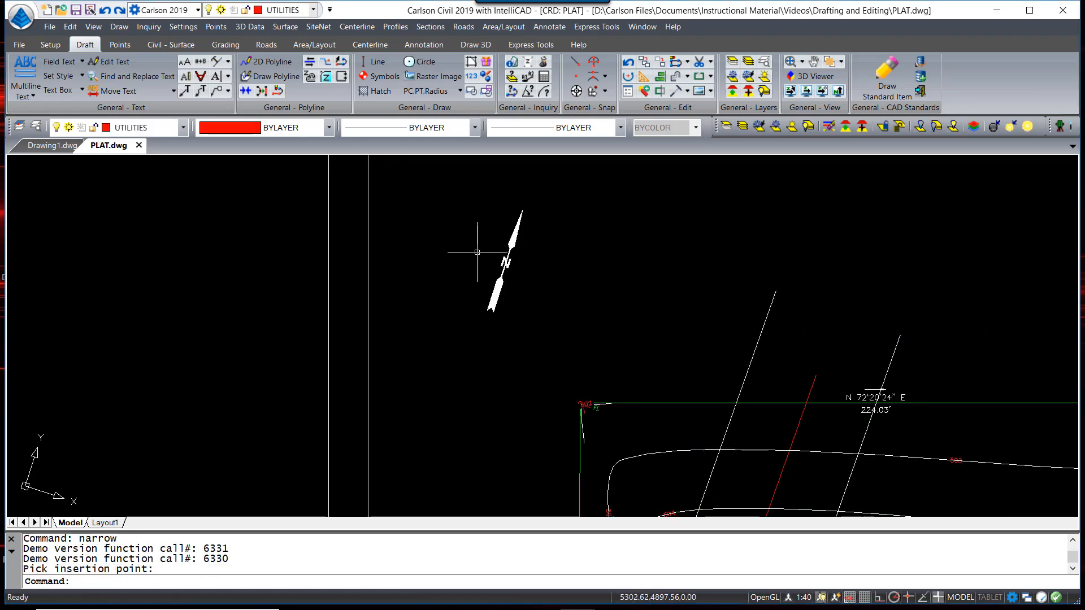
scroll(503, 257, down, 5)
click(549, 27)
Place a 3 Stage bar scale at horizontal scale 20 left of the title block, then zoom extents
click(588, 238)
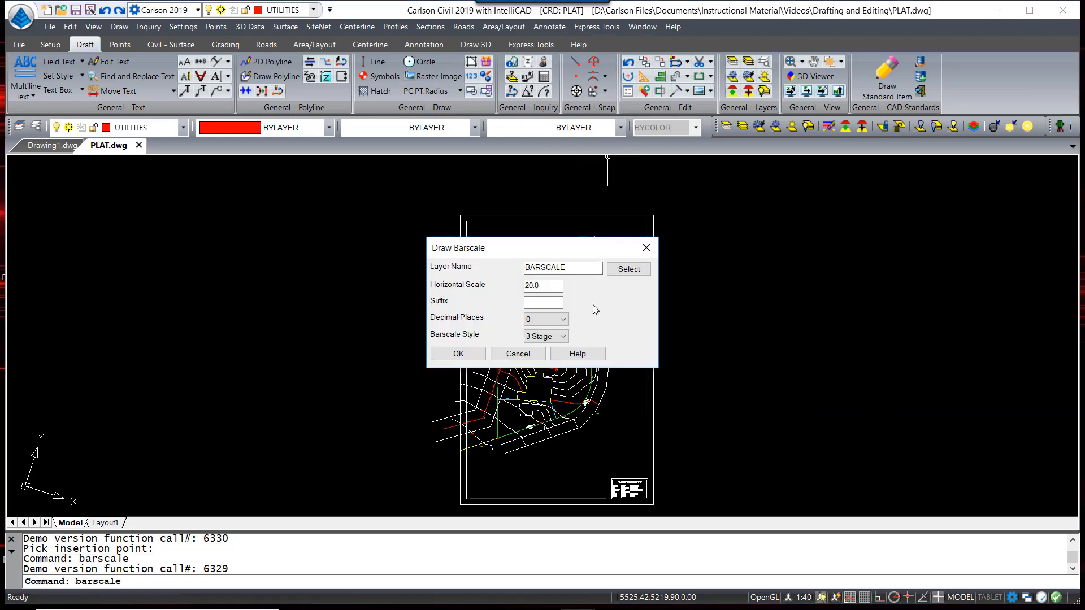
click(476, 362)
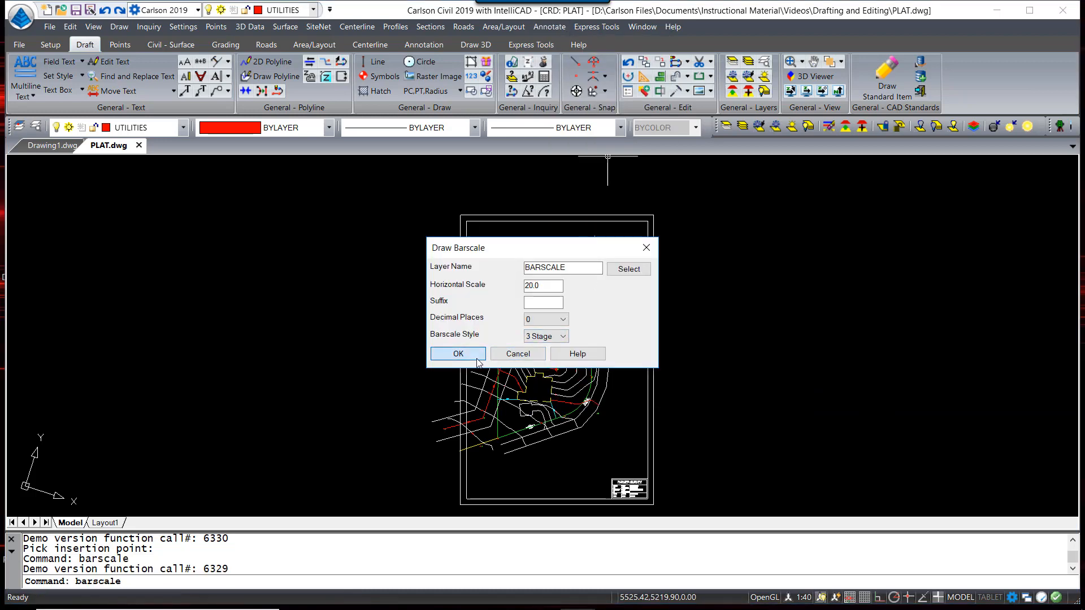
click(589, 494)
scroll(588, 495, up, 8)
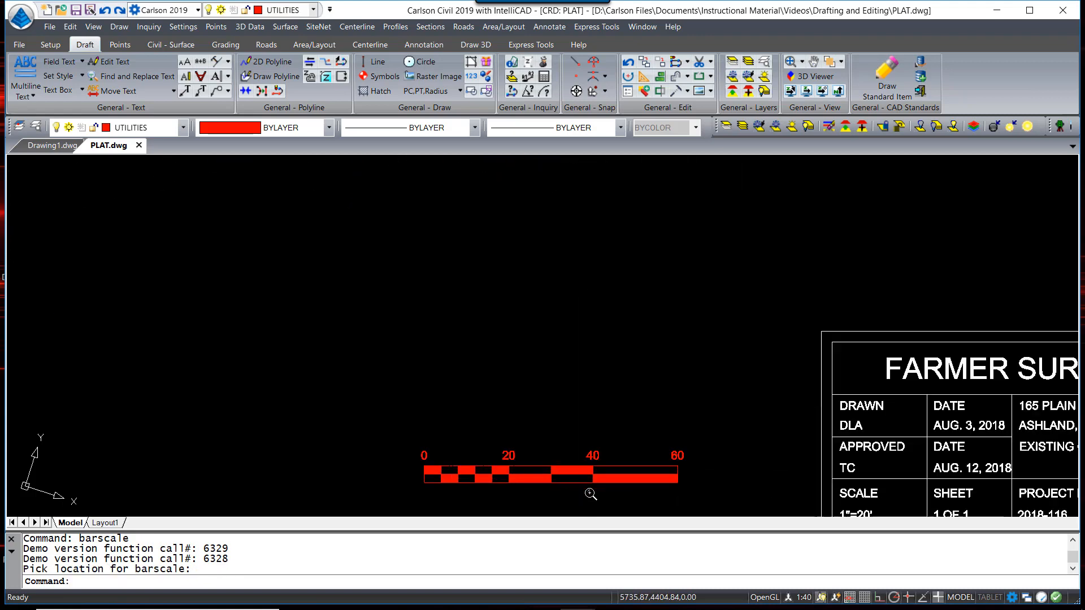
text(ZE)
key(Return)
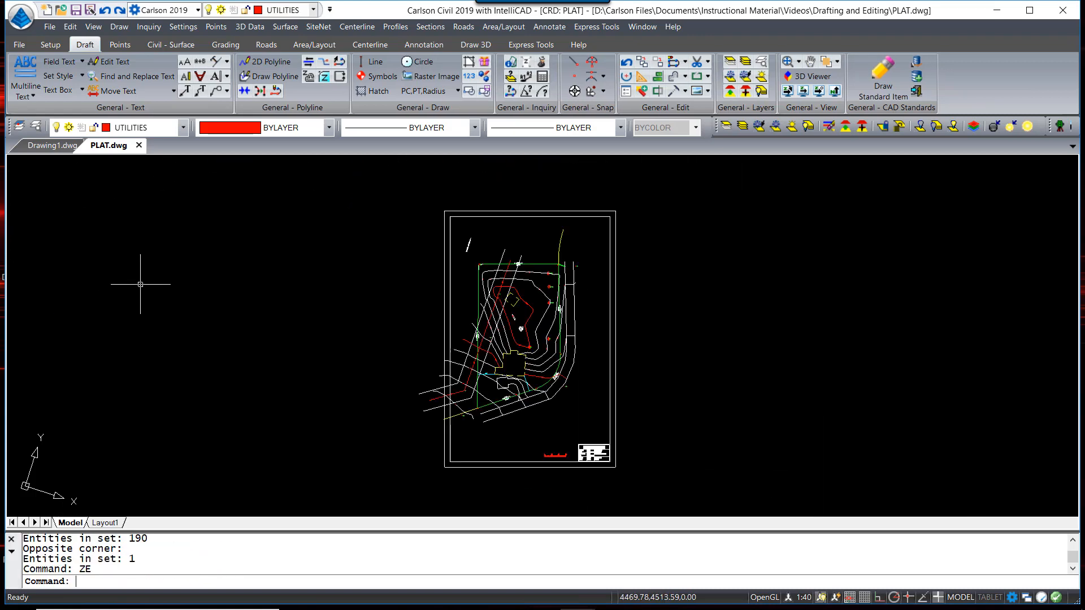
Add multiline text #165 in a box over the dwelling outline
click(28, 85)
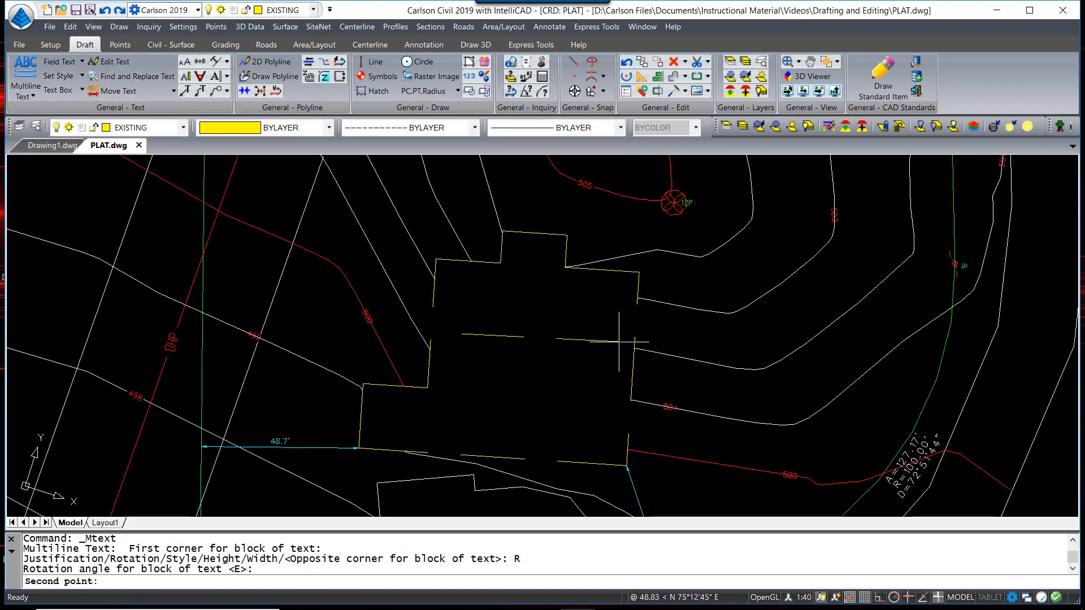
click(605, 411)
text(#165)
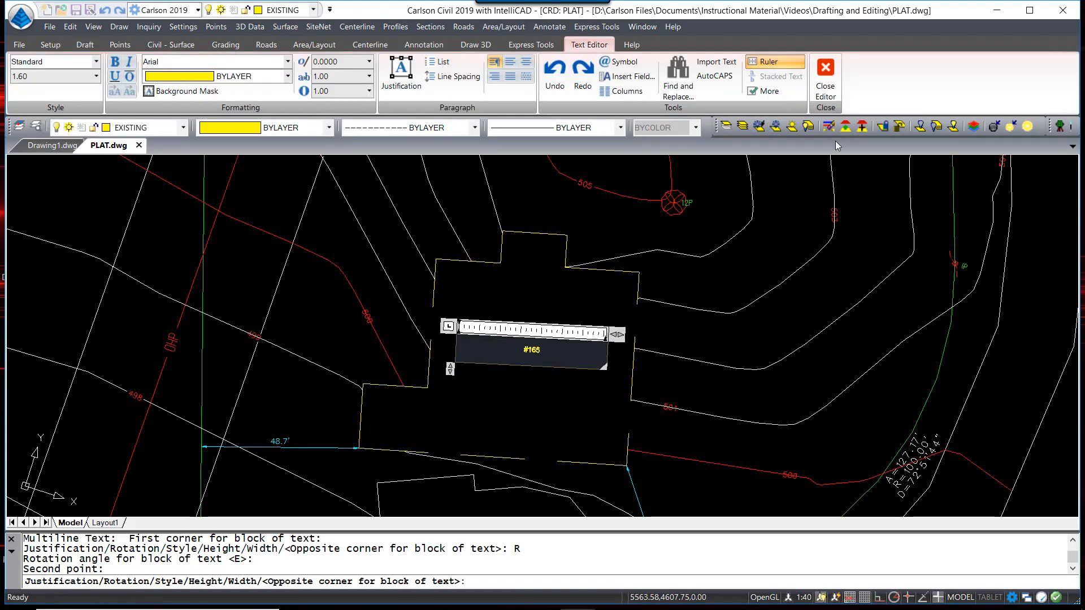
click(96, 76)
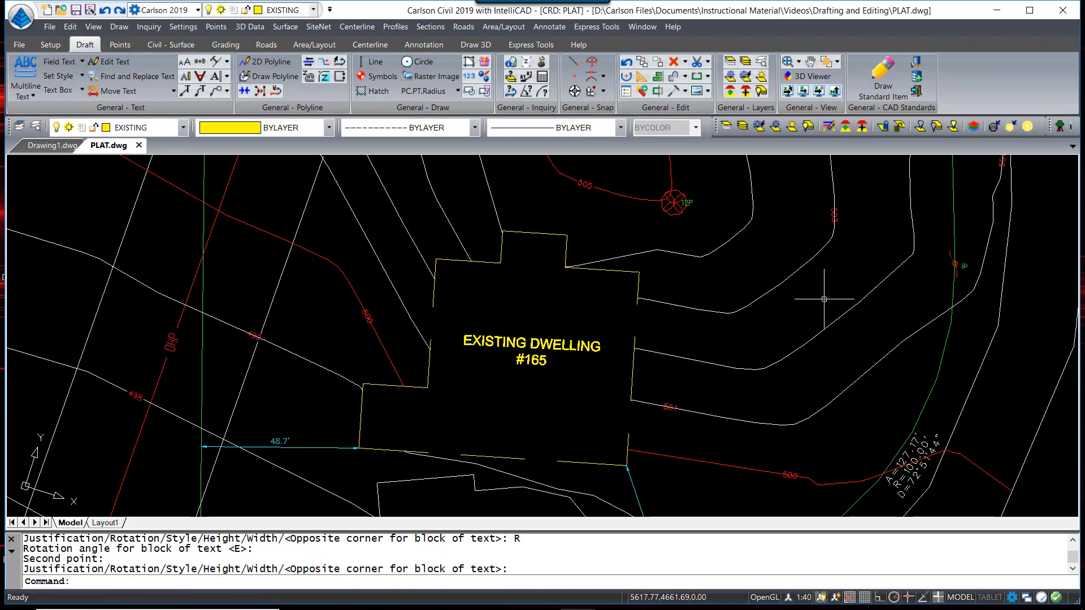